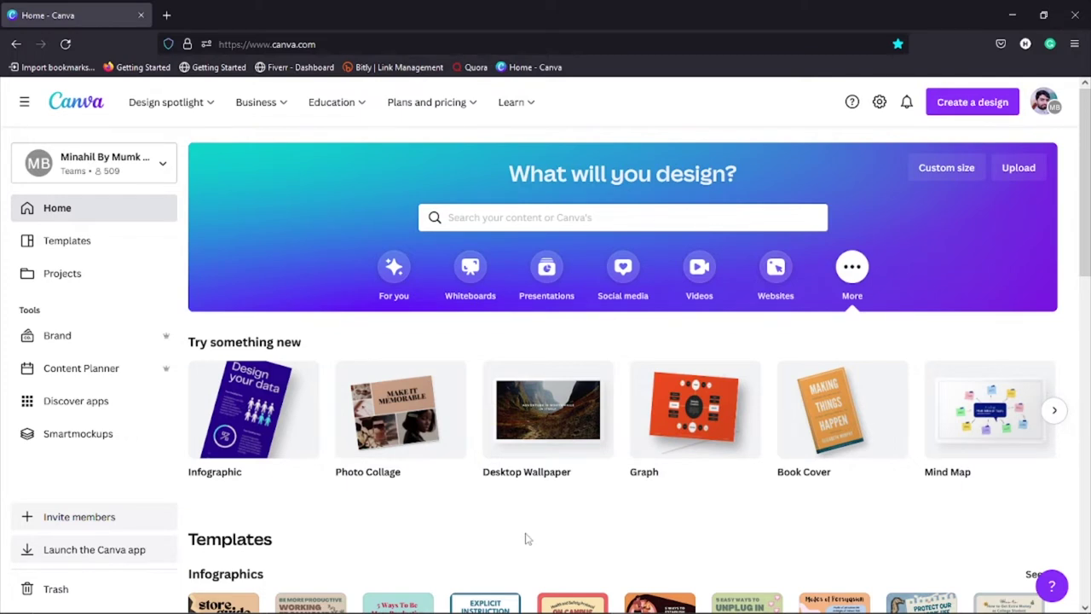
Step: Look at the Brand page in the other browser and the Brand Kit, then return to Canva home
mouse_move(738, 607)
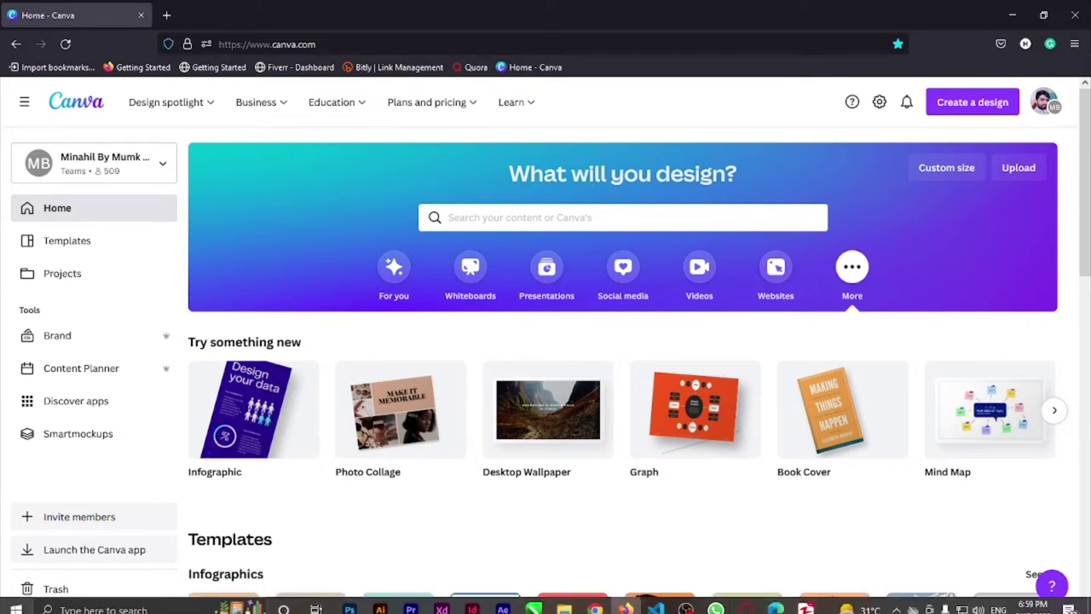
click(747, 601)
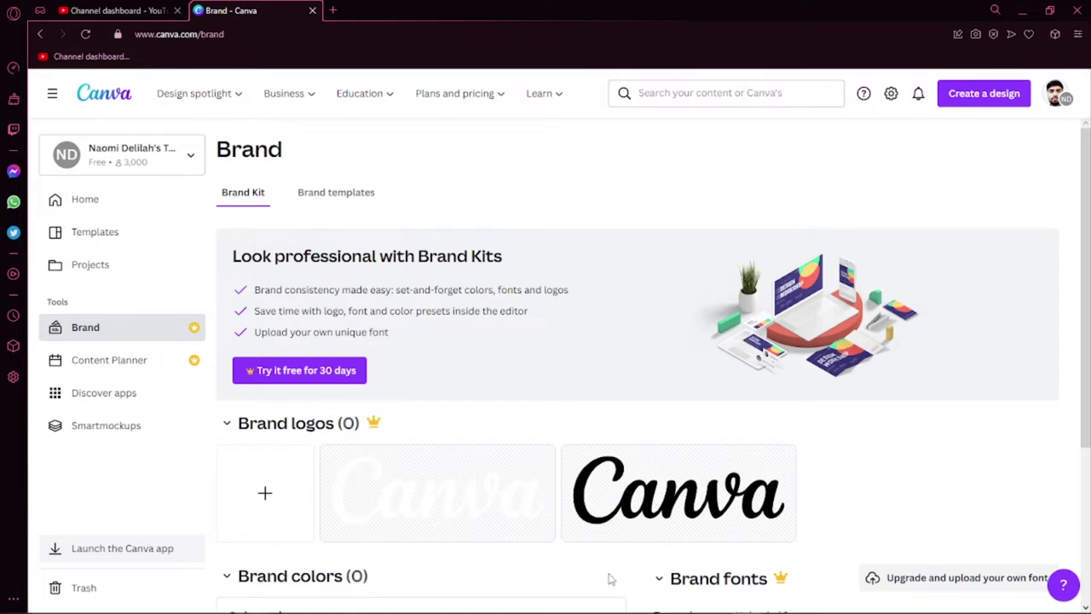
mouse_move(661, 601)
click(626, 600)
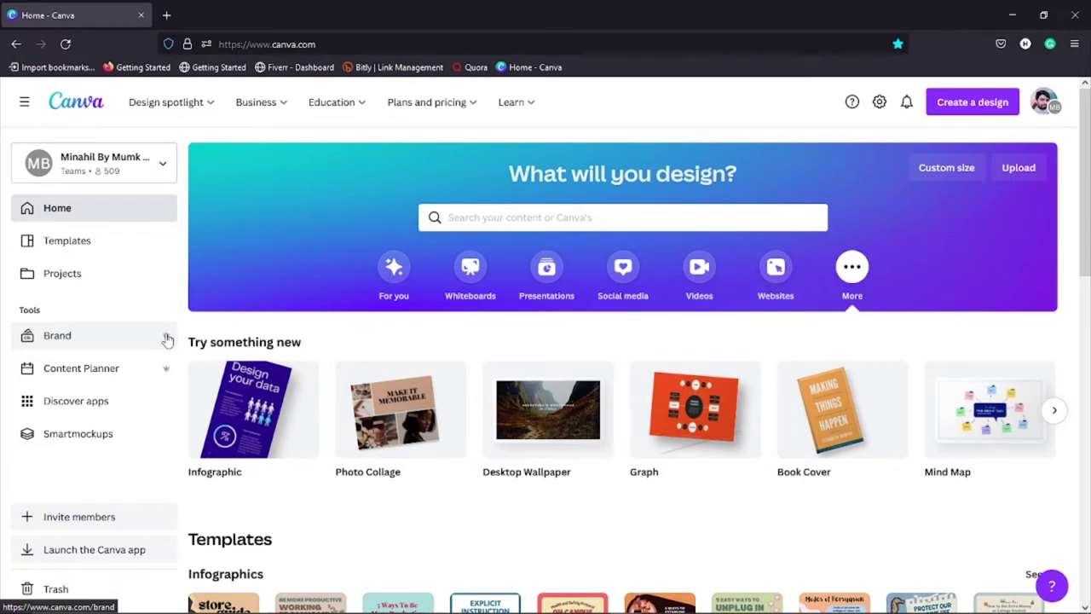
click(93, 335)
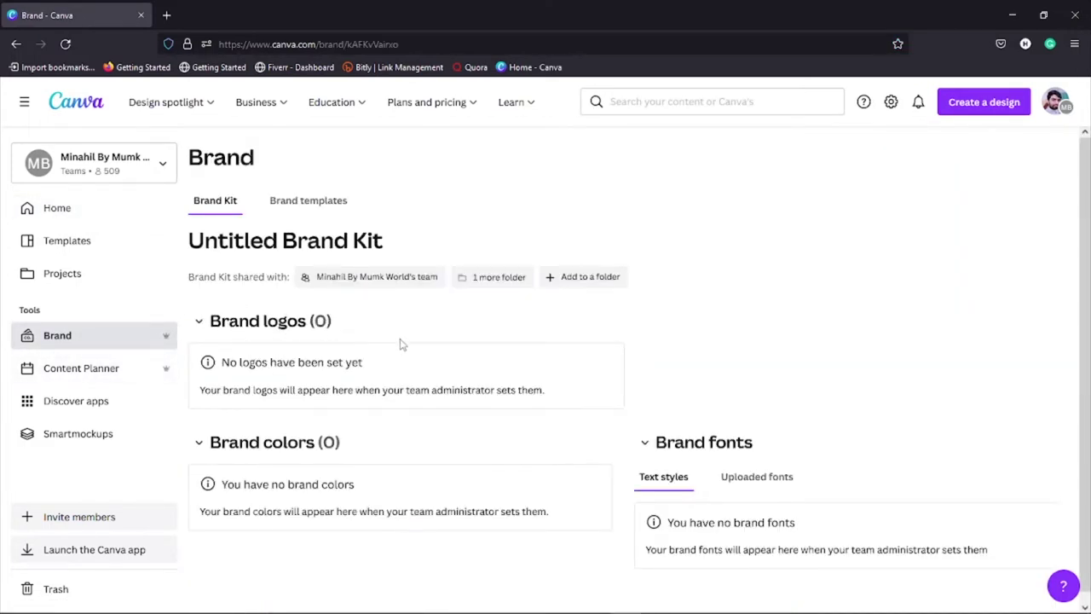
click(68, 209)
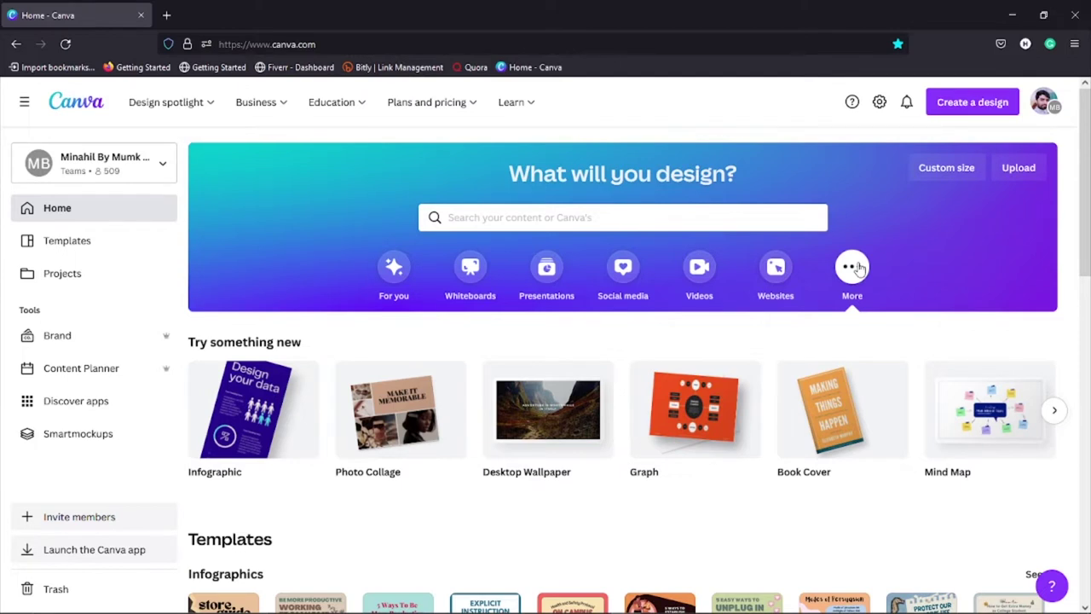
Step: Advance the Try something new carousel to reveal more design types like Mind Map and Calendar
mouse_move(336, 419)
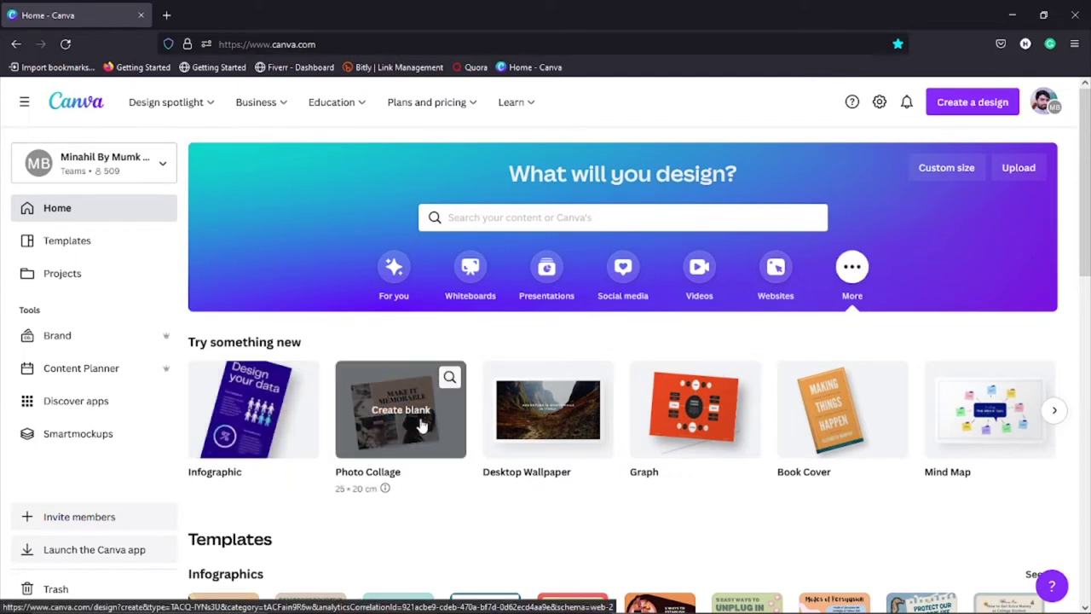
mouse_move(550, 422)
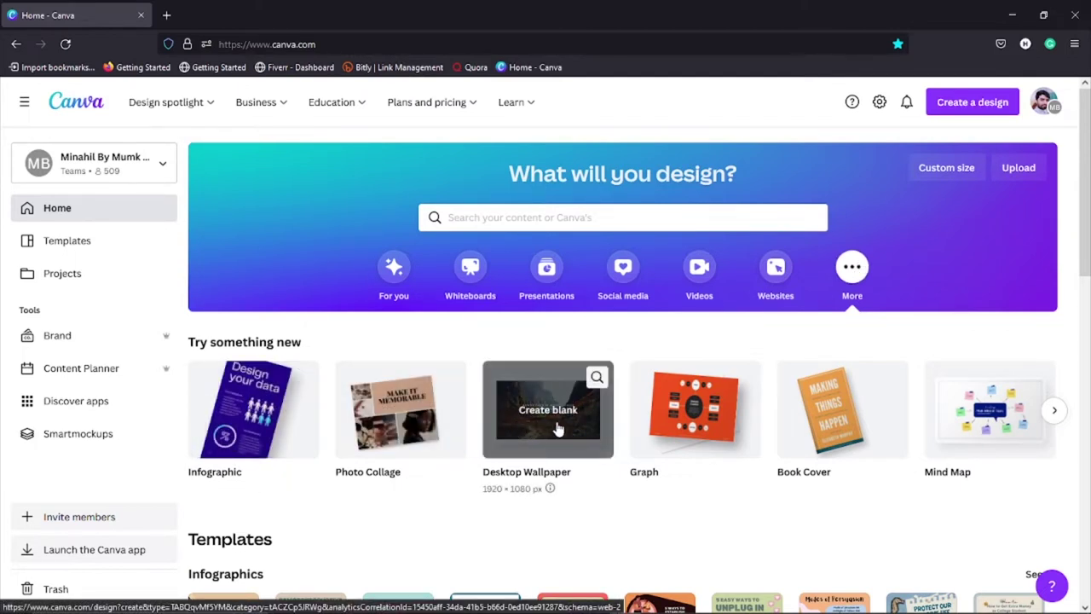
mouse_move(831, 426)
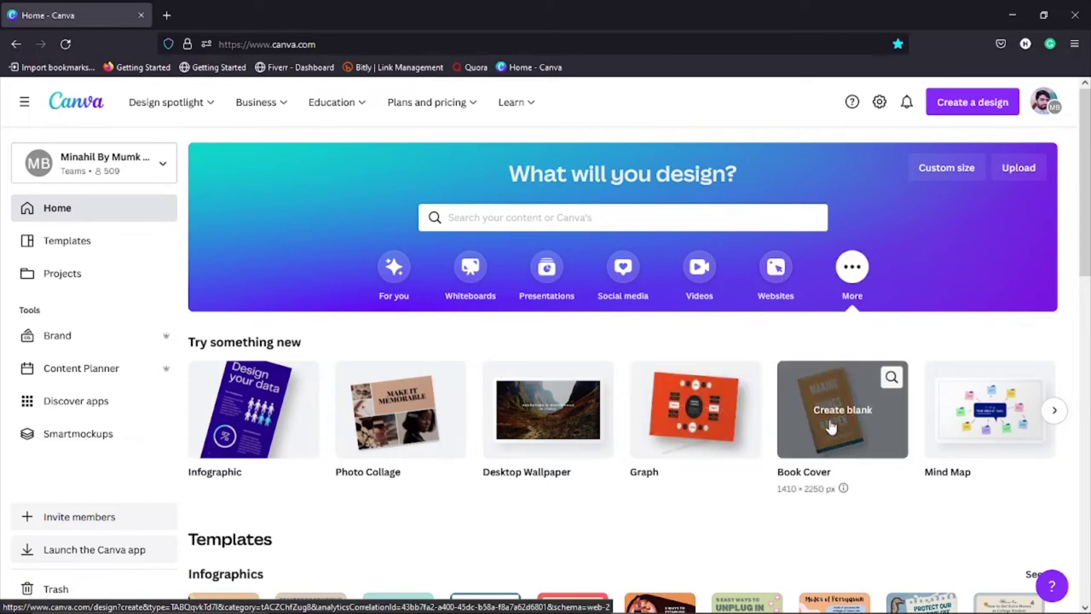
click(1056, 413)
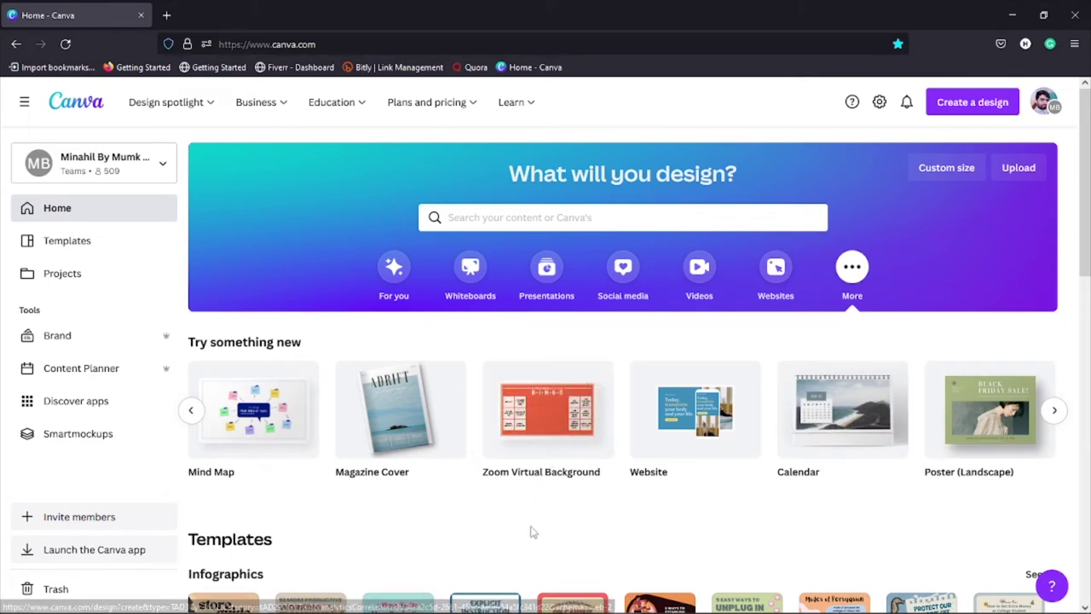
mouse_move(710, 422)
mouse_move(825, 426)
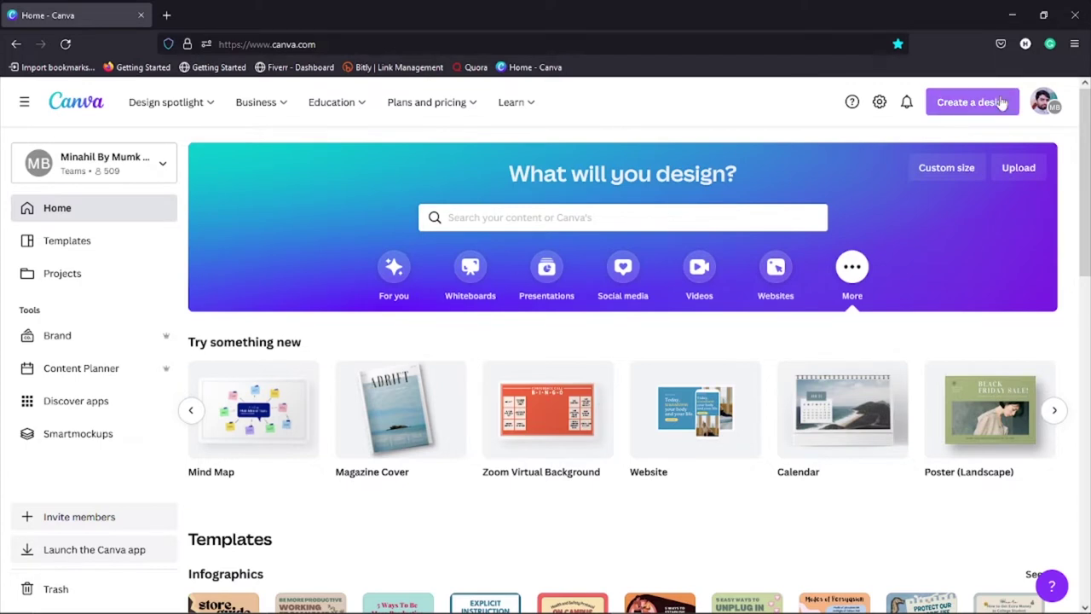
Step: Create a custom-size design of 2000 × 1000, keeping px as the unit
click(974, 104)
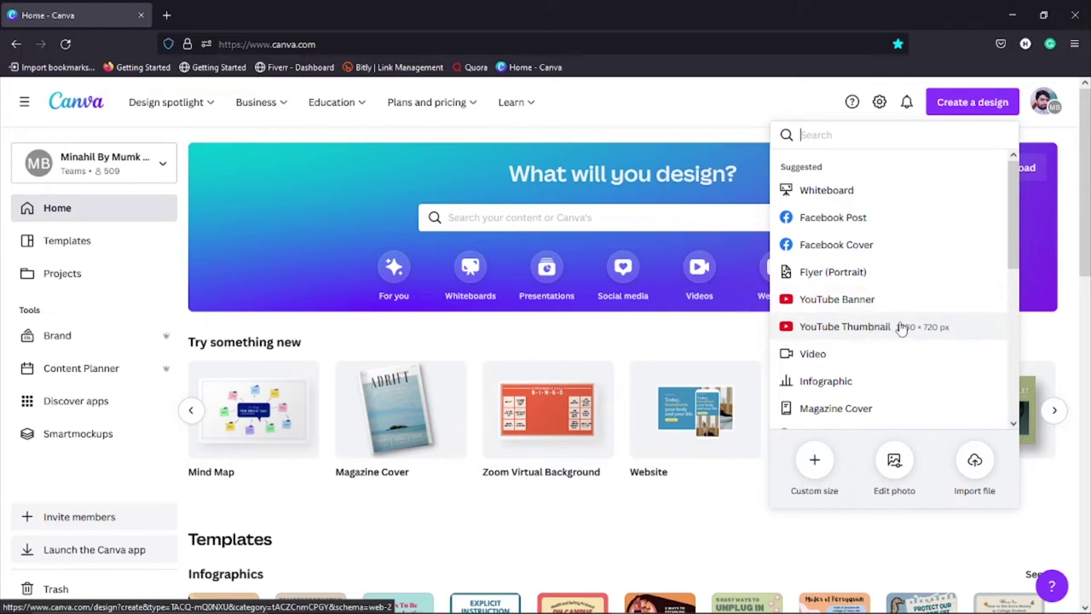
click(816, 462)
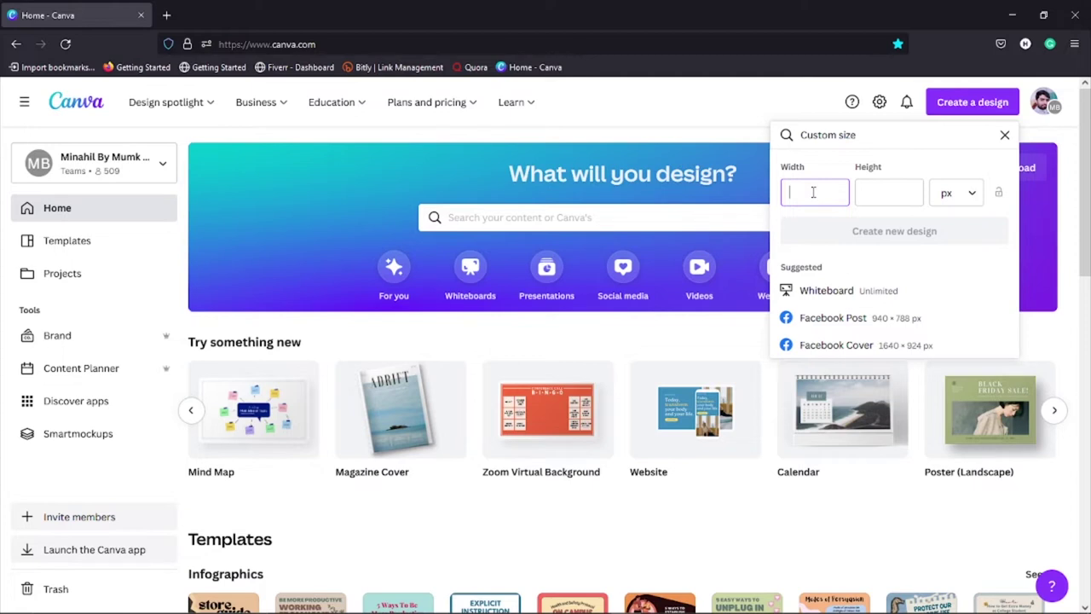
key(Tab)
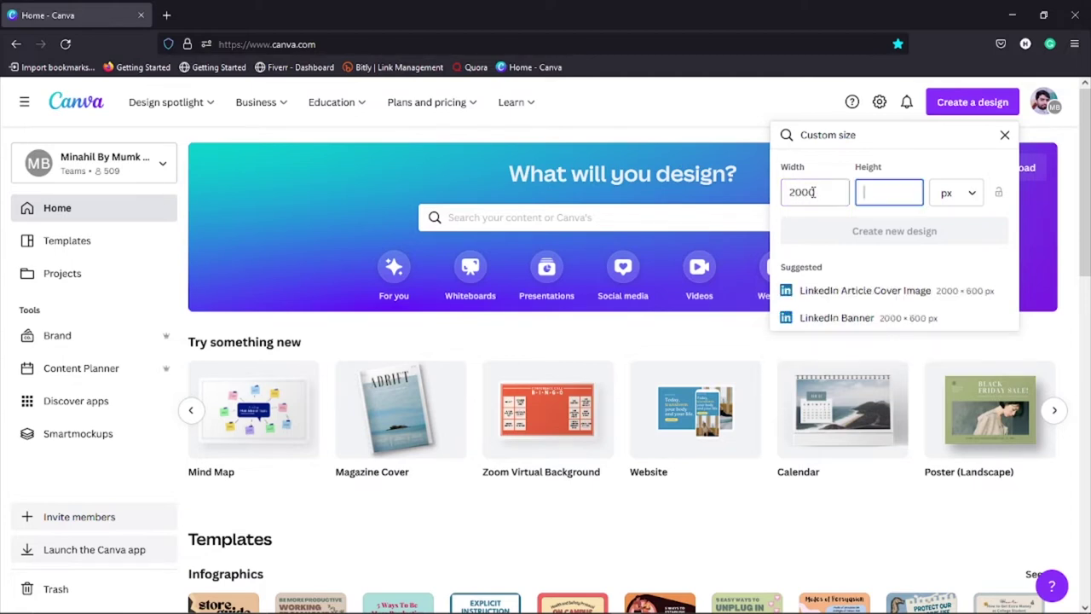
text(1000)
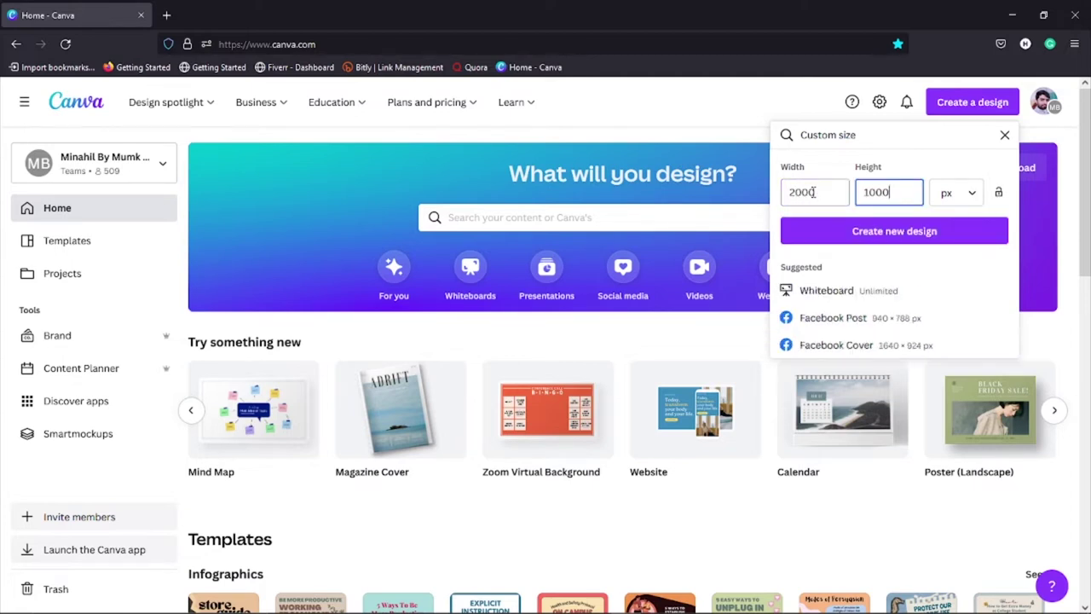
click(975, 194)
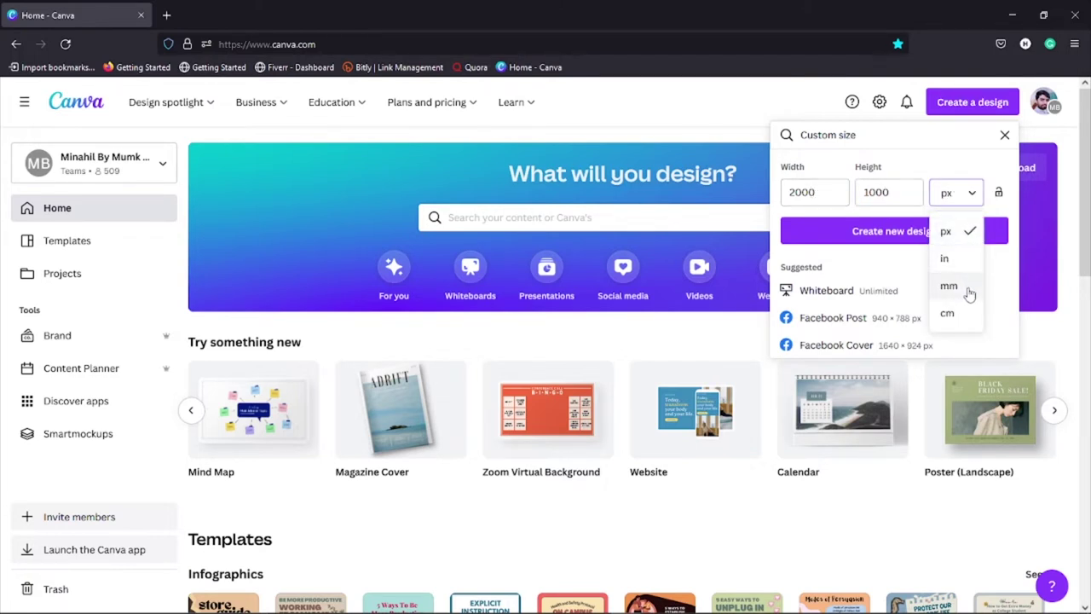
click(956, 238)
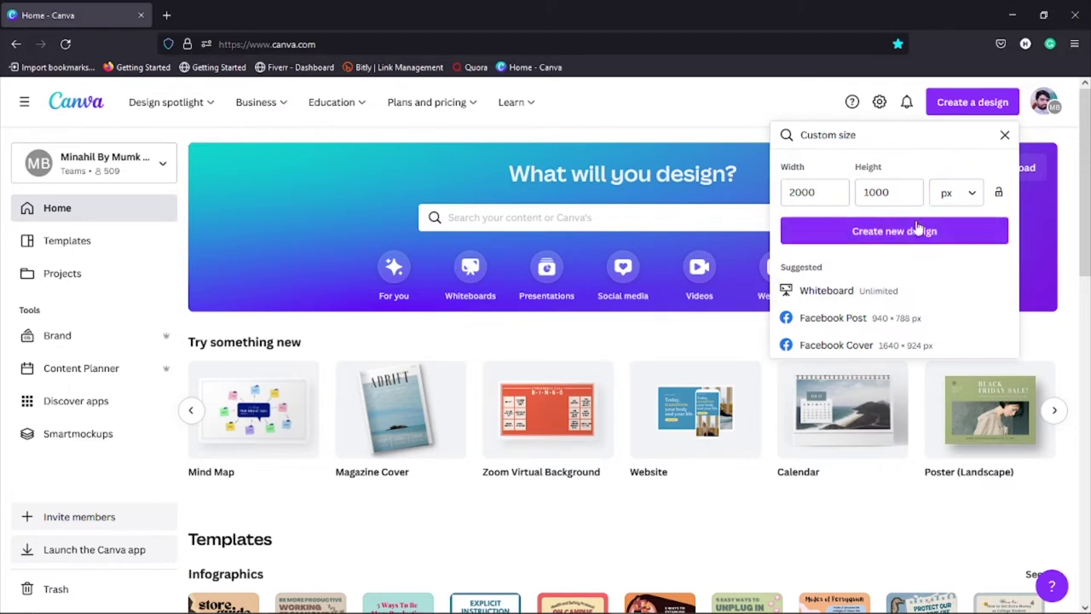
click(917, 239)
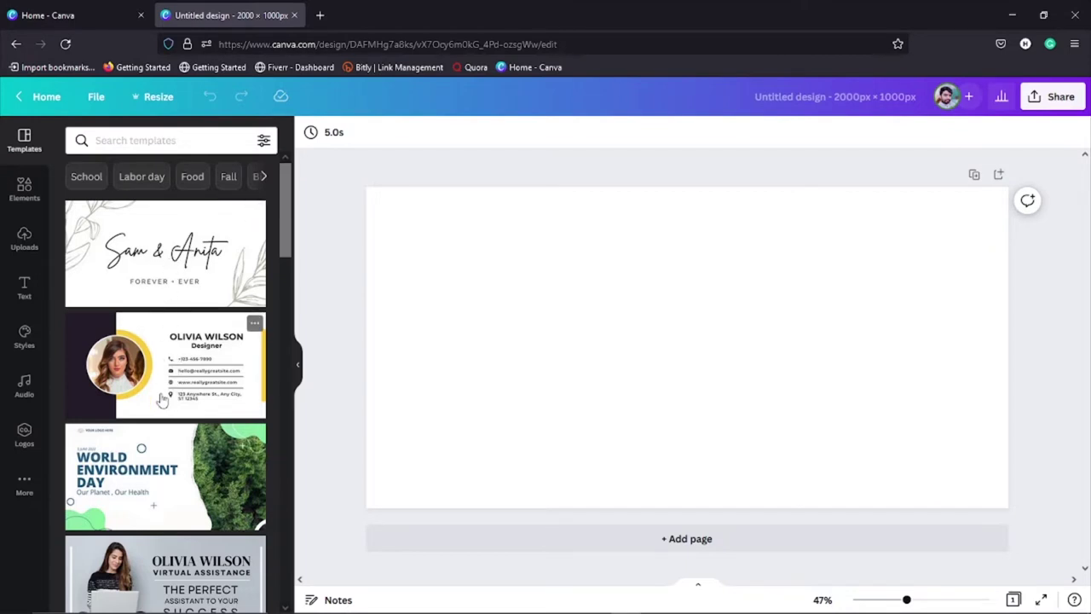
Step: Scroll the Templates panel and apply the Grow Your Business template to the blank page
scroll(147, 450, down, 5)
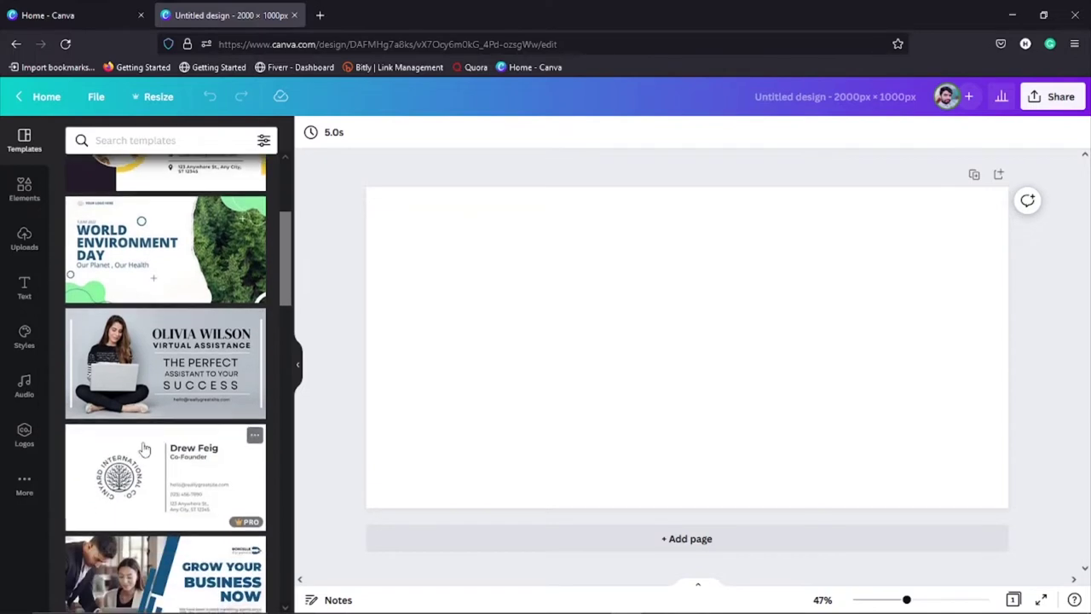
scroll(145, 449, down, 8)
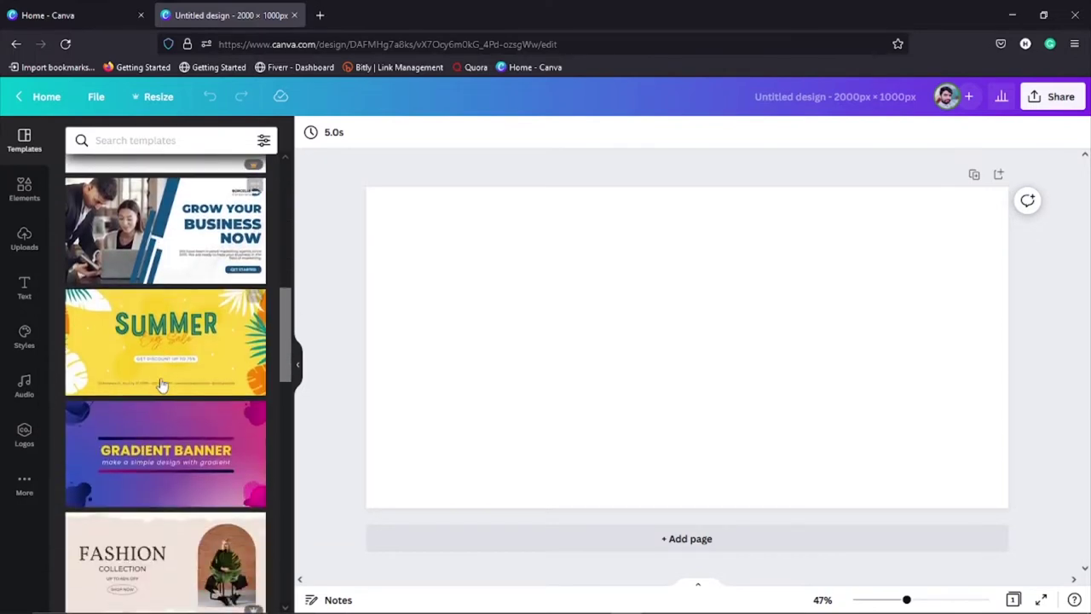
scroll(162, 386, down, 3)
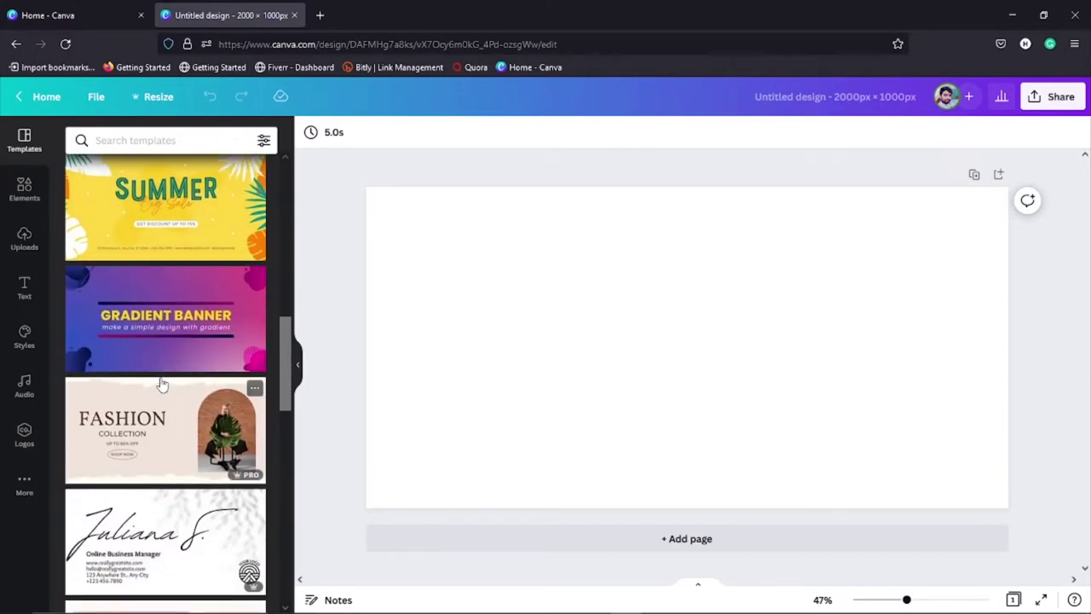
scroll(162, 386, down, 14)
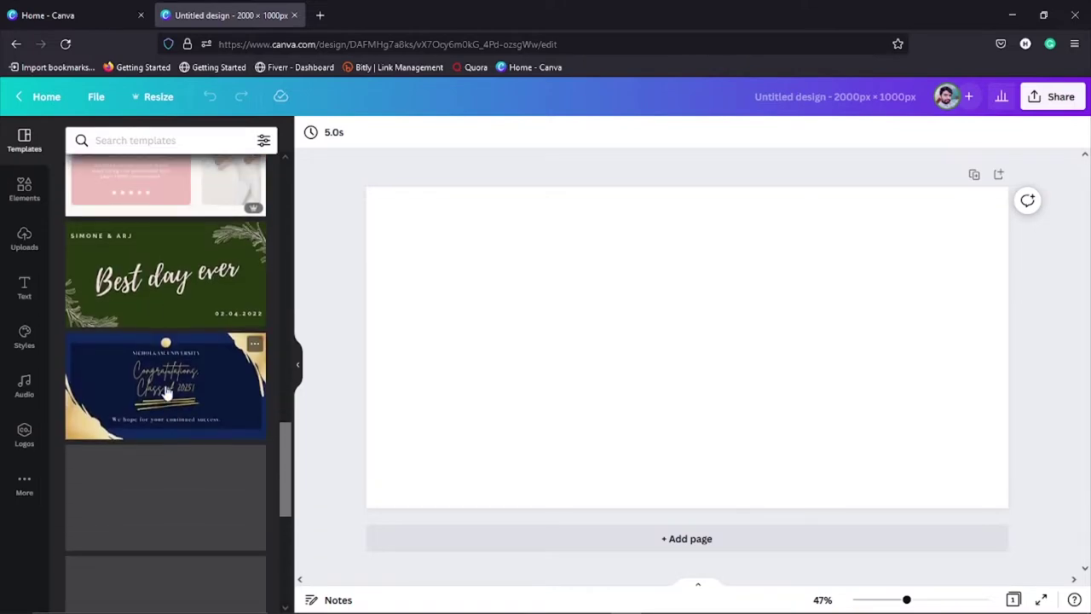
scroll(165, 391, up, 20)
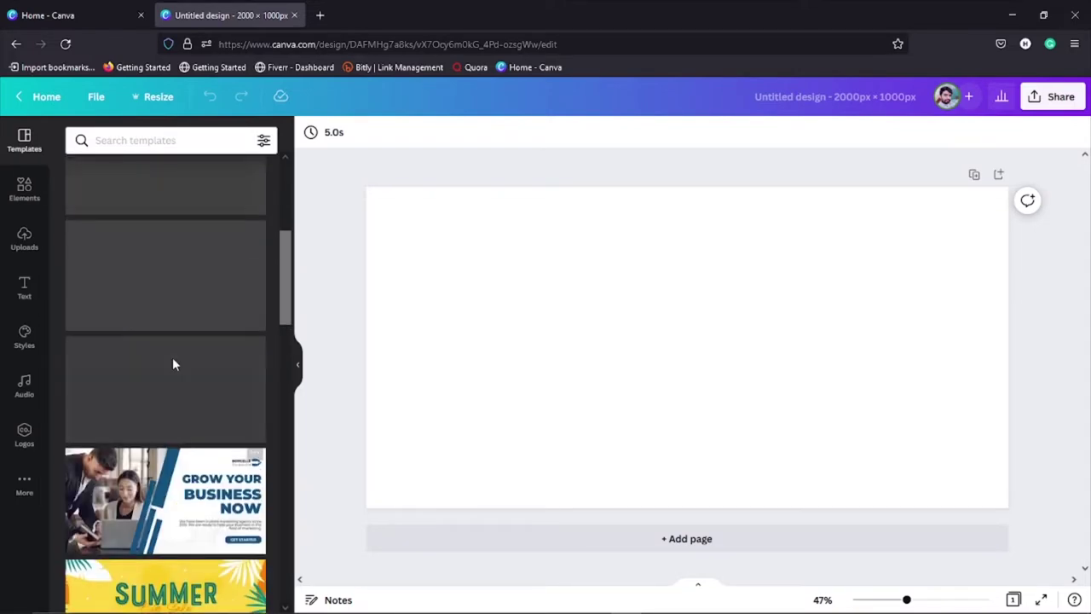
scroll(173, 357, down, 4)
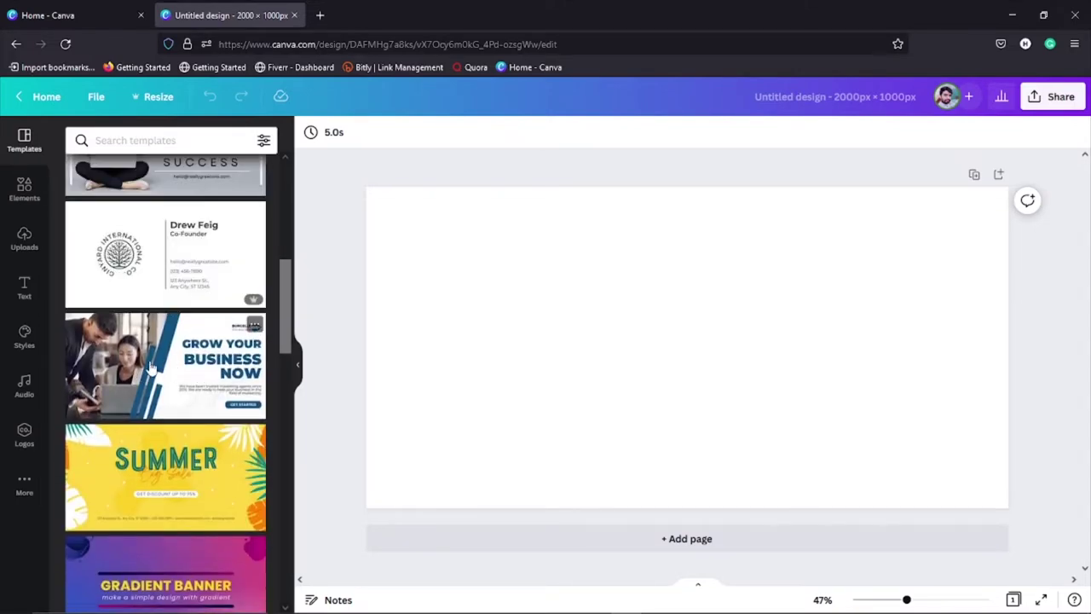
click(156, 366)
click(686, 379)
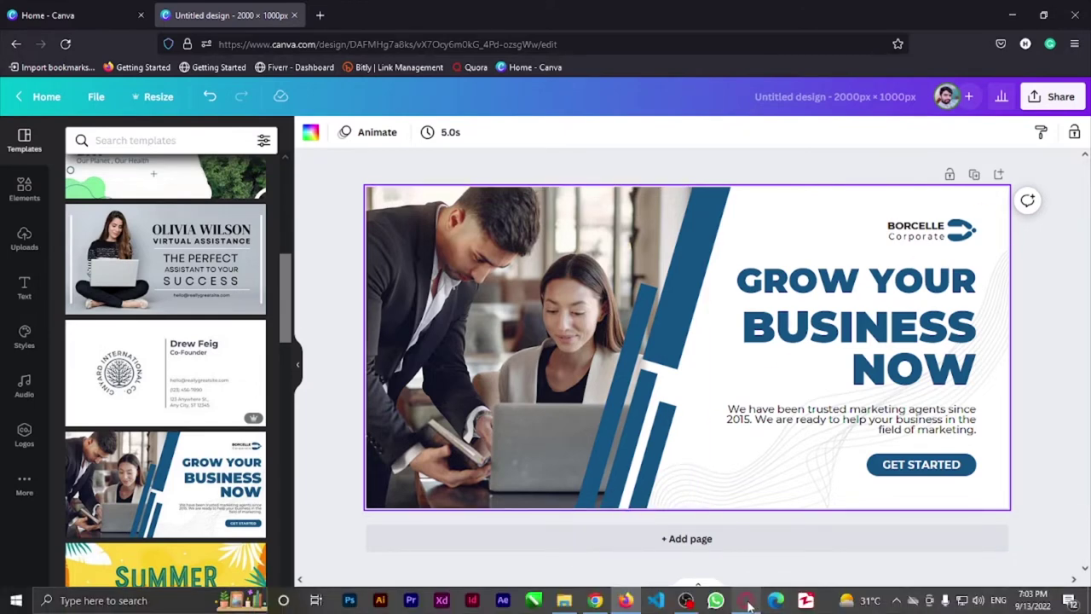
Step: In the other browser, create another 2000 × 1000 px custom design, correcting the mistyped height
click(745, 600)
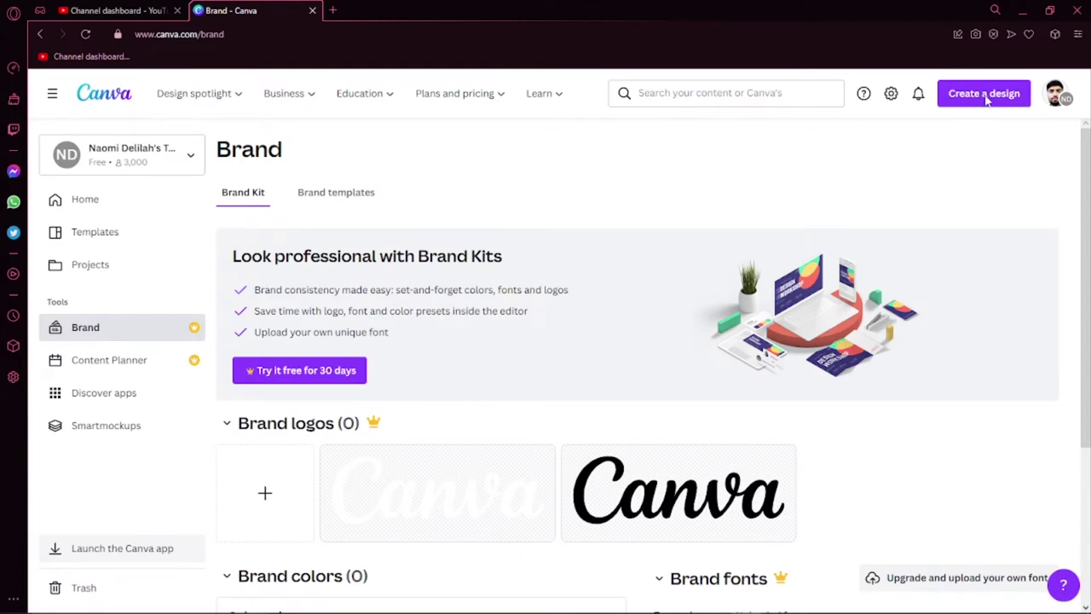
click(985, 96)
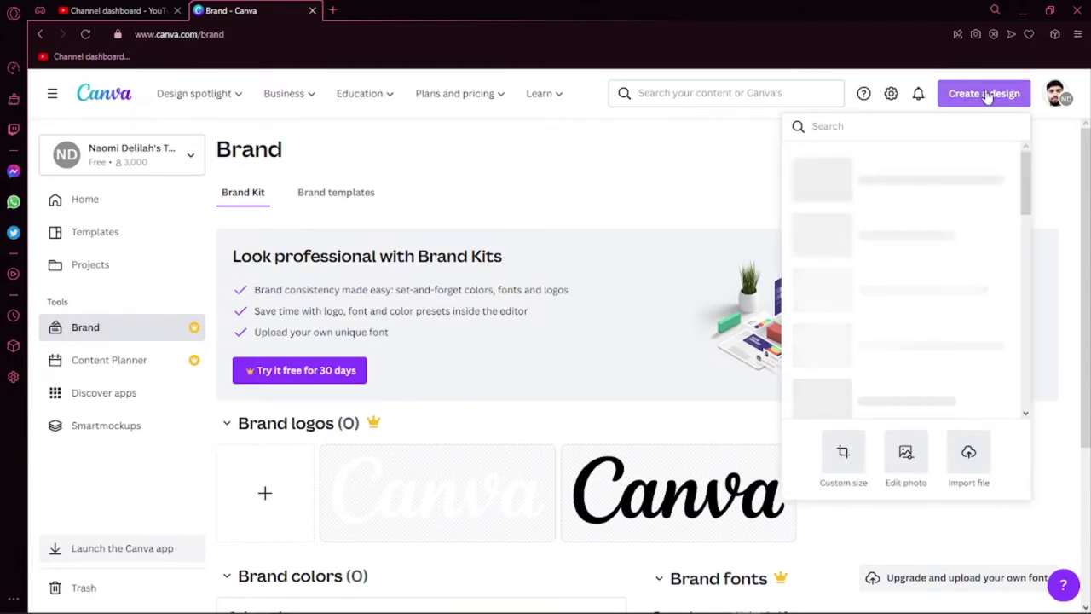
click(843, 453)
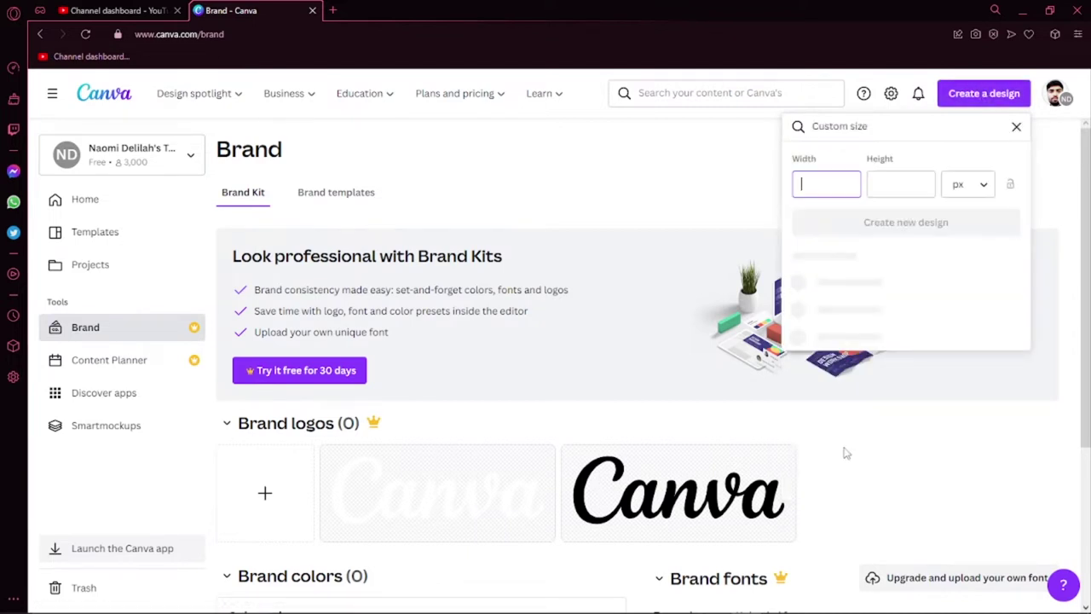
text(2000)
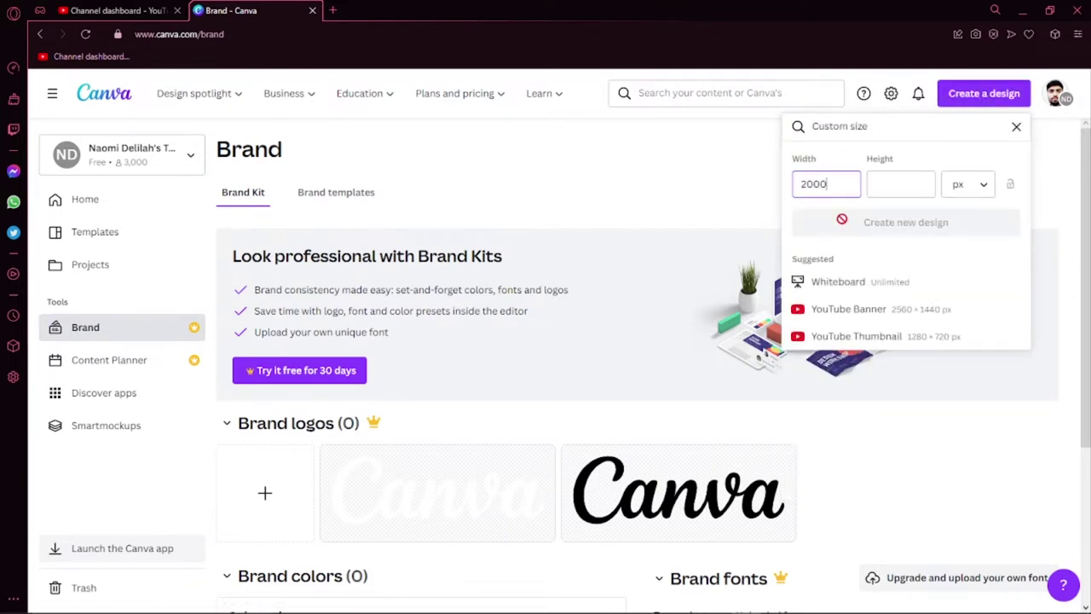
key(Tab)
text(41000)
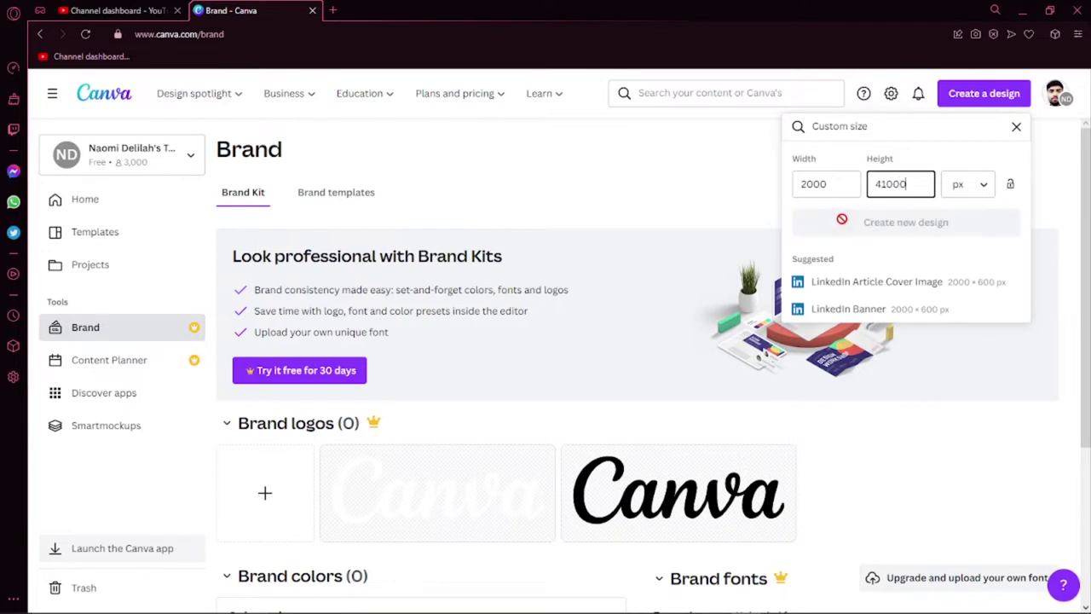
key(ctrl+a)
text(1000)
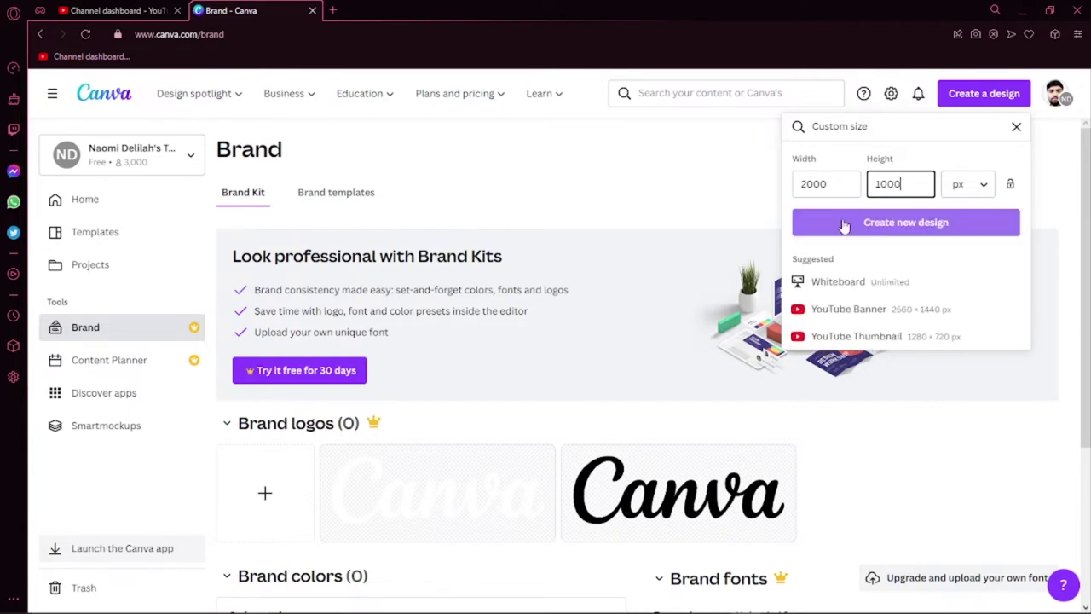
click(843, 225)
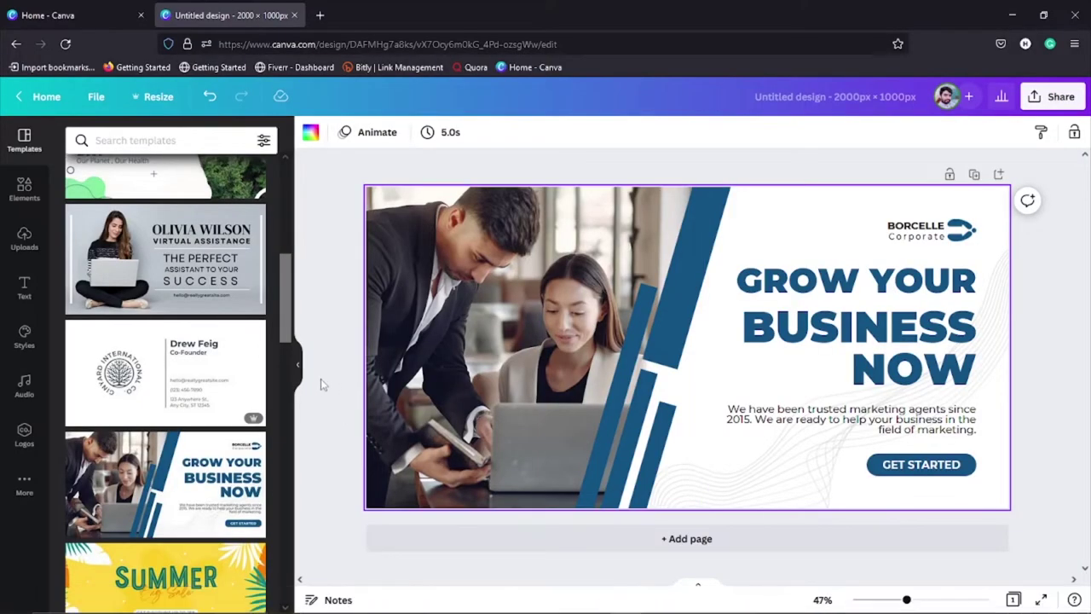
Step: Select all the text of the GROW YOUR heading
double_click(835, 288)
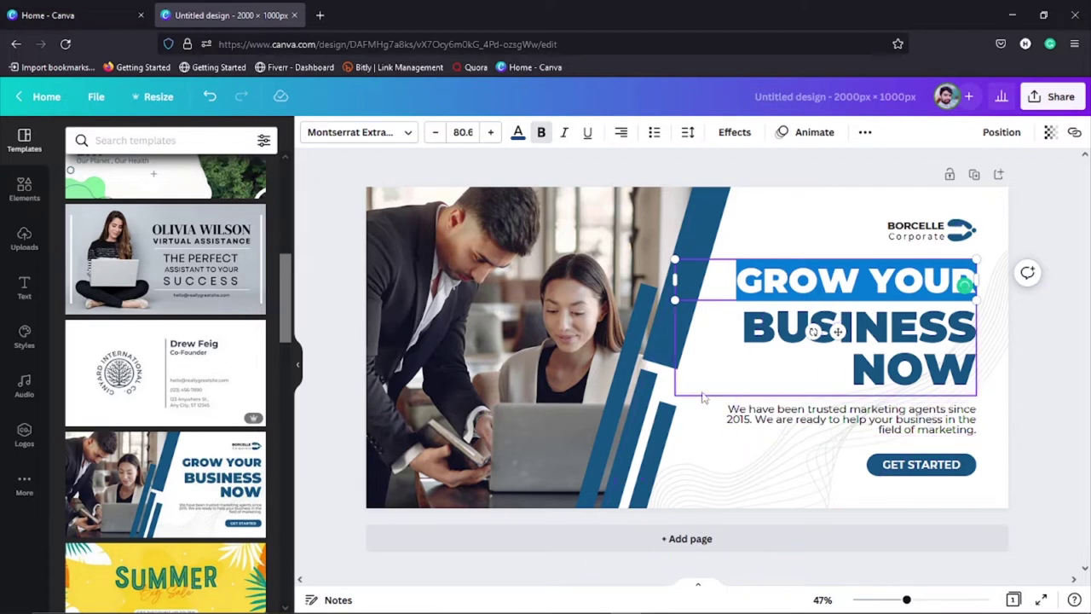
click(704, 417)
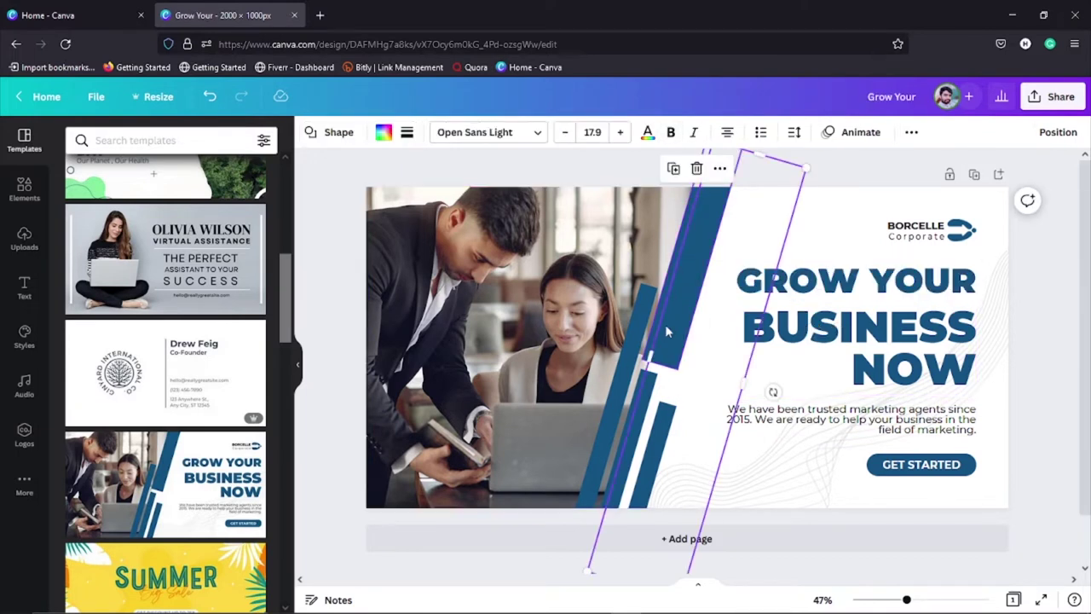
click(810, 286)
click(812, 283)
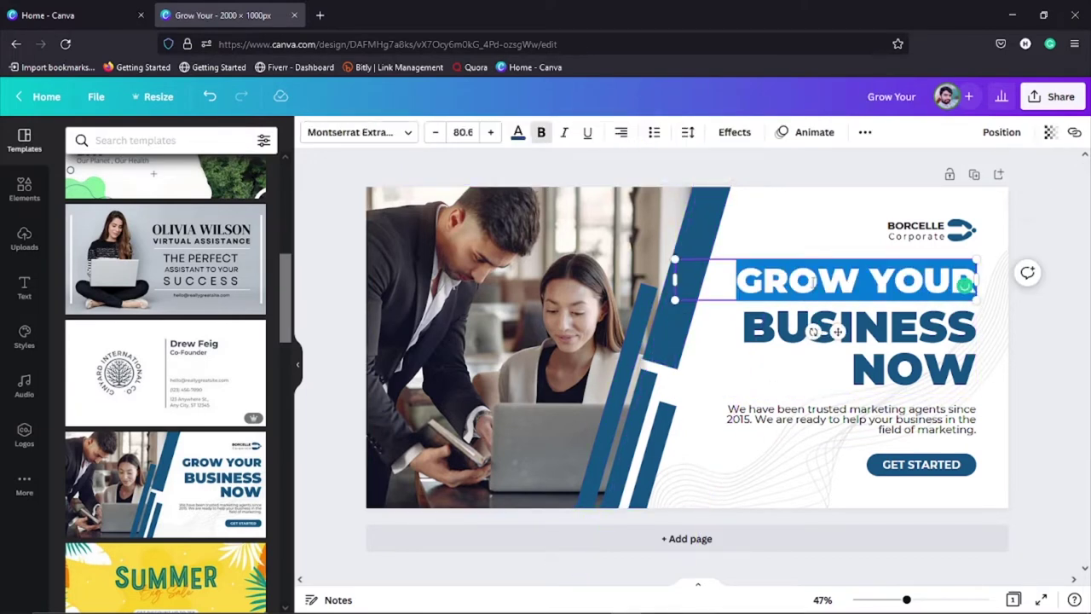
Step: Try a new custom light-blue #0B88E4 colour on the heading, then undo it
click(518, 134)
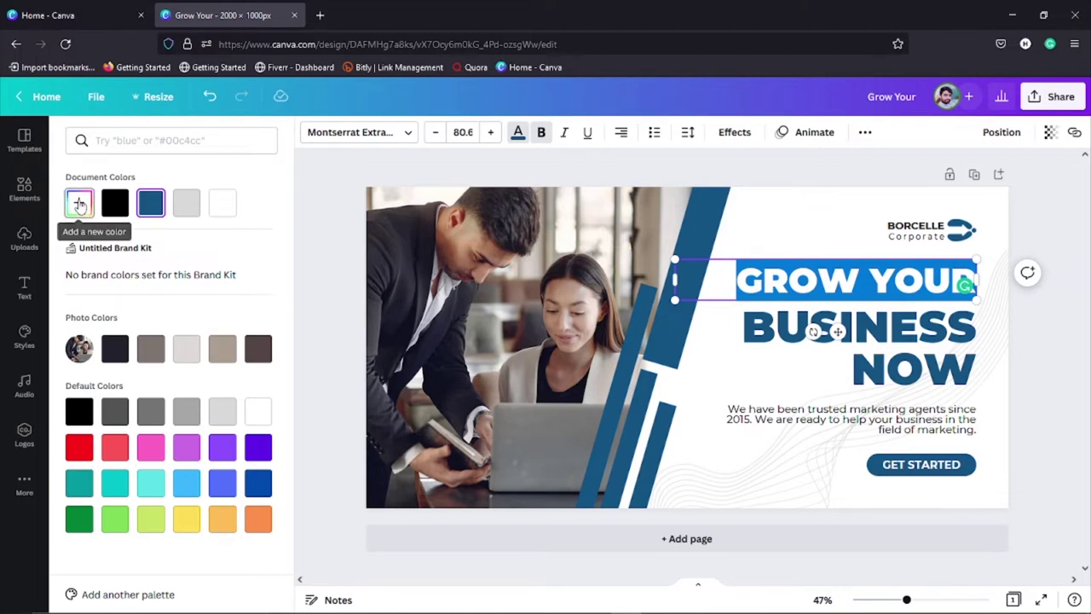
click(79, 204)
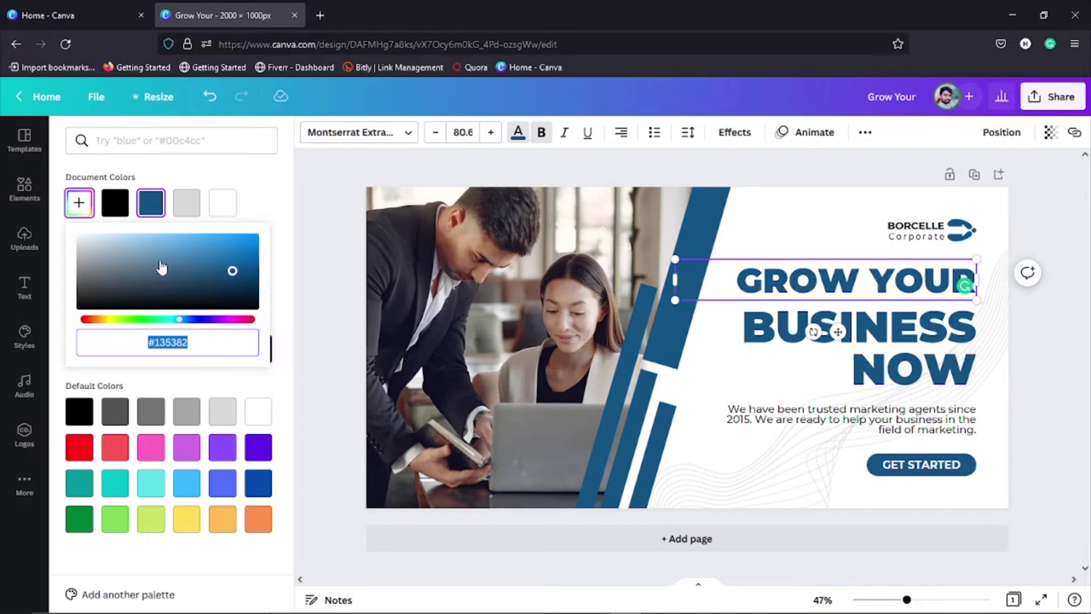
click(251, 244)
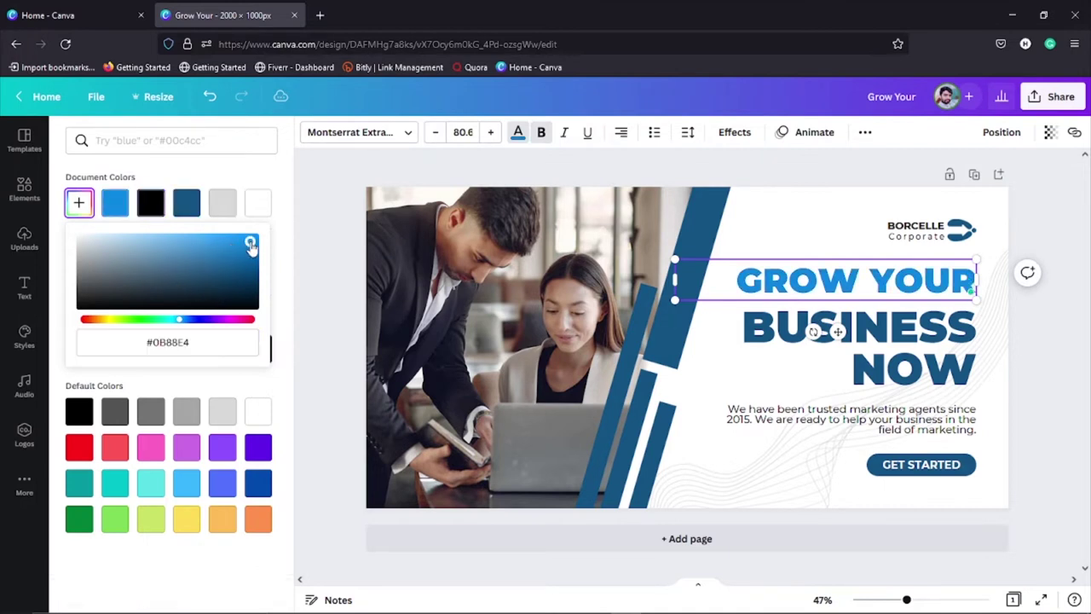
click(287, 178)
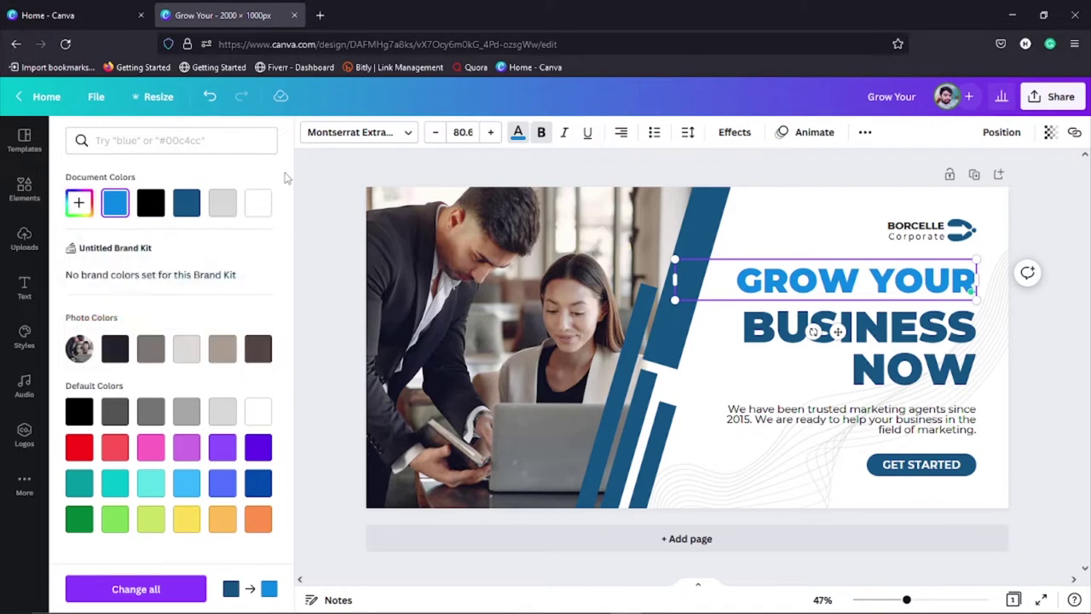
key(ctrl+z)
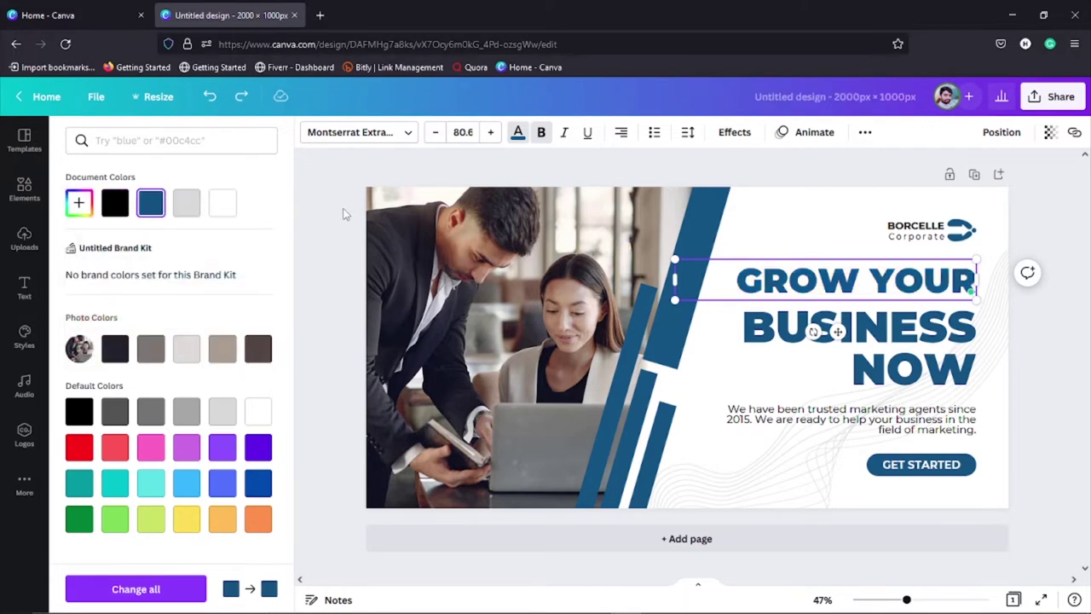
Step: Undo the Grow Your Business template to leave a blank page, browsing the template gallery
key(ctrl+z)
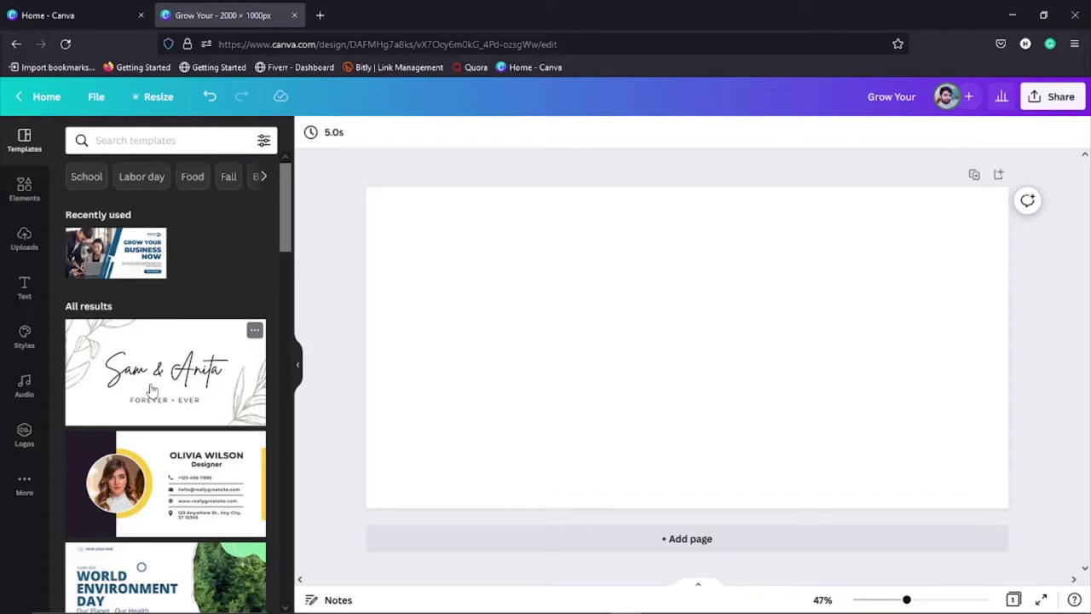
scroll(153, 392, down, 5)
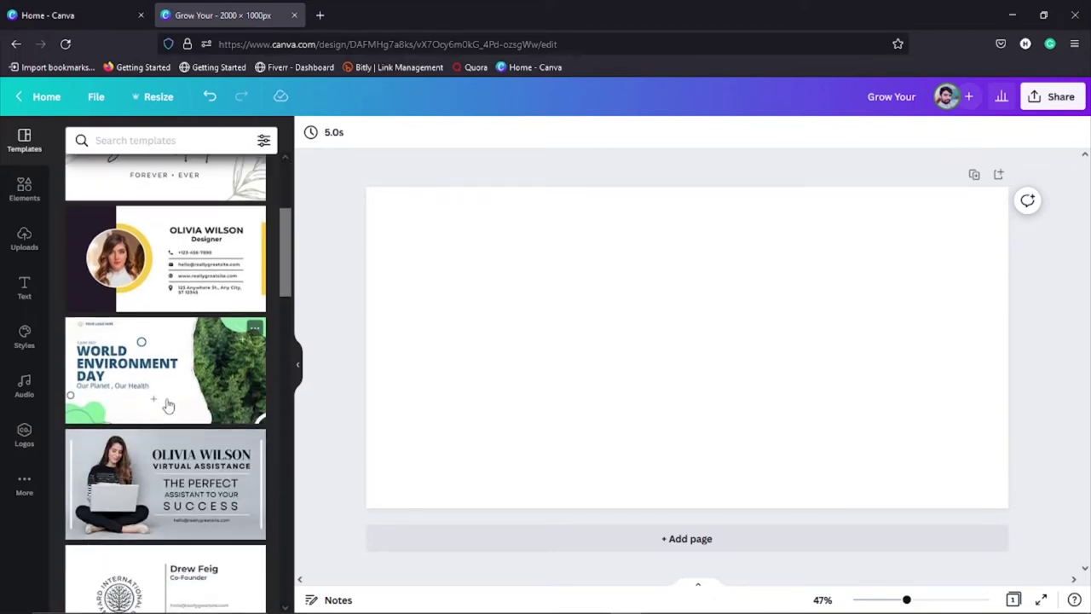
scroll(167, 401, down, 6)
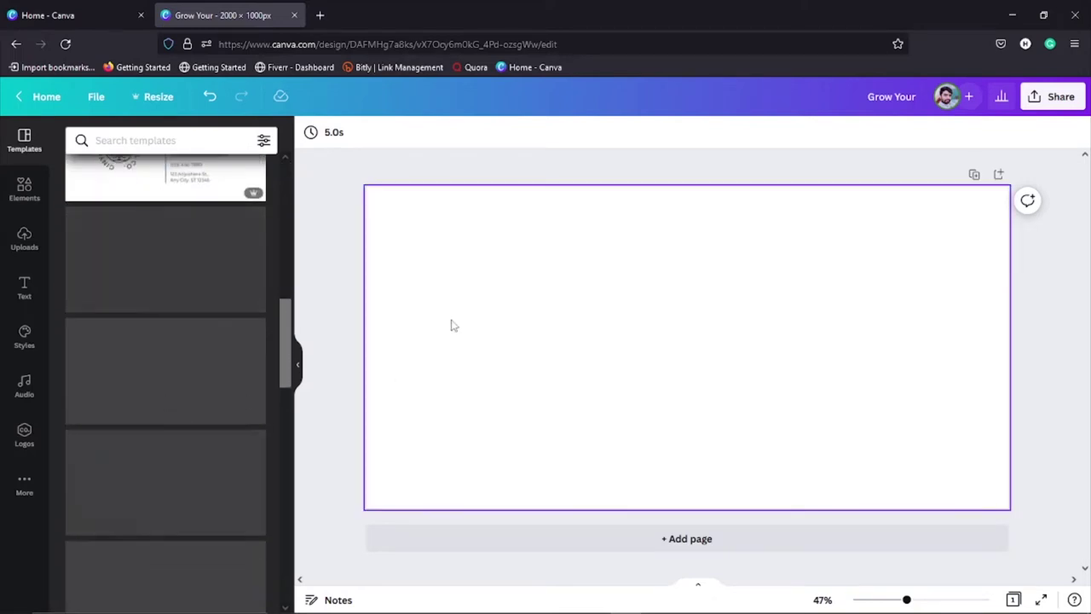
click(528, 279)
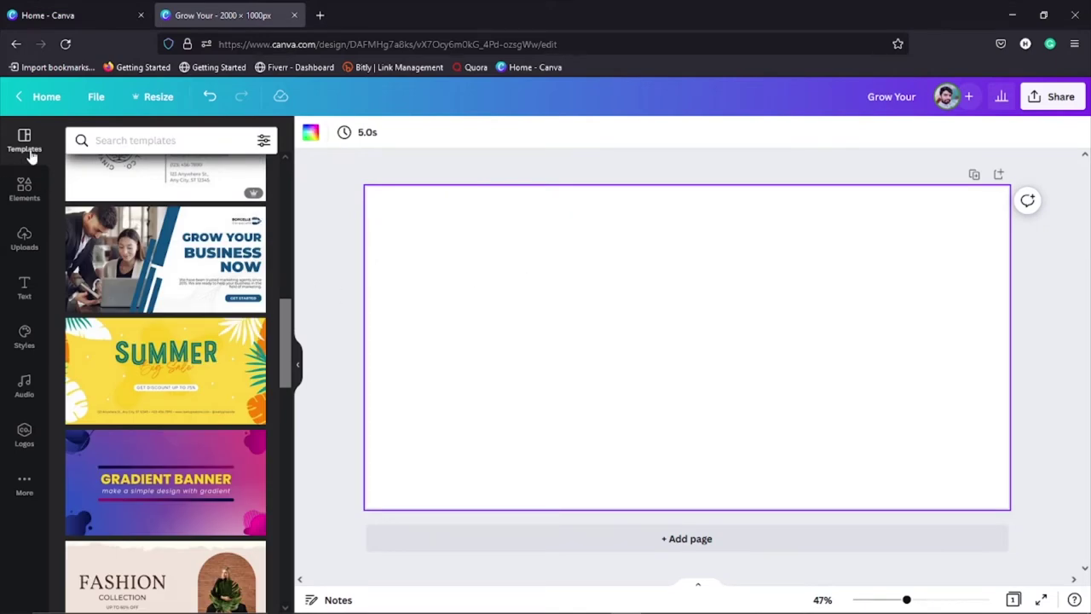
scroll(187, 395, down, 12)
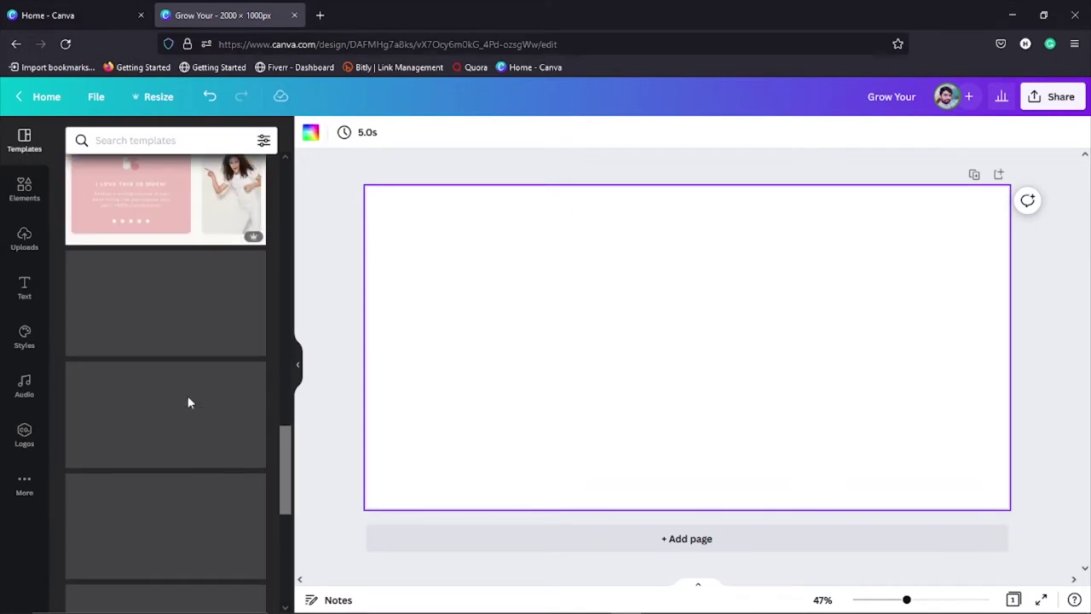
scroll(186, 401, up, 10)
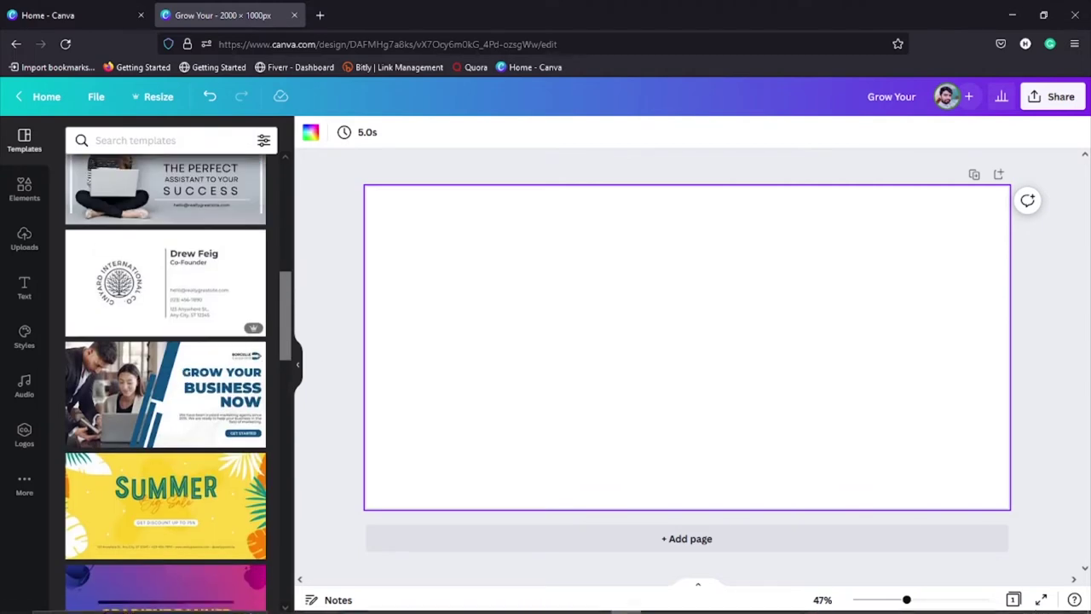
Step: Open the full Lines & Shapes collection, then add a plain line and delete it
click(23, 191)
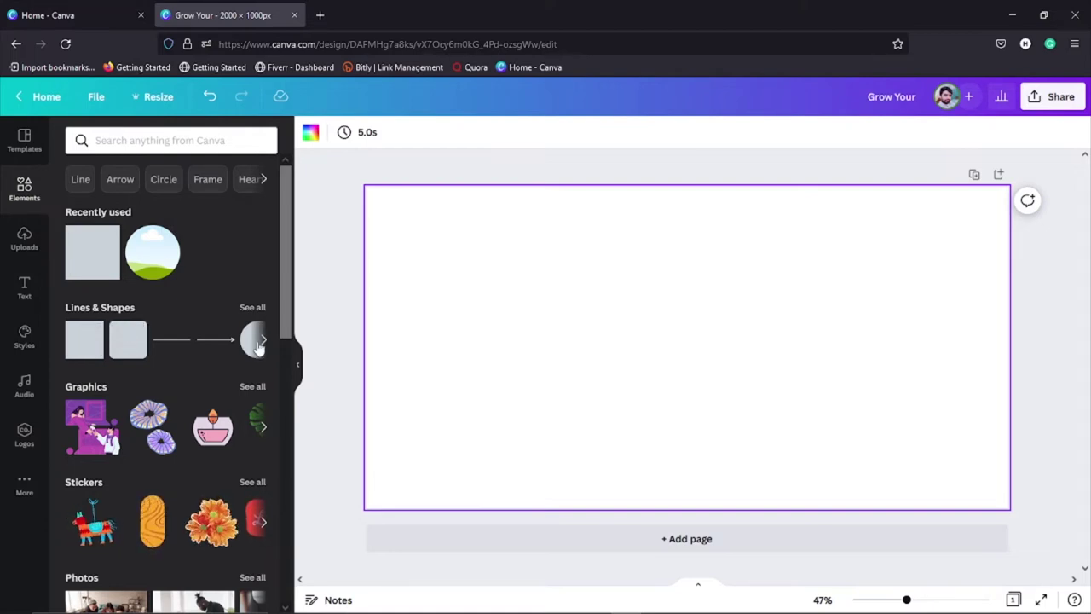
click(252, 309)
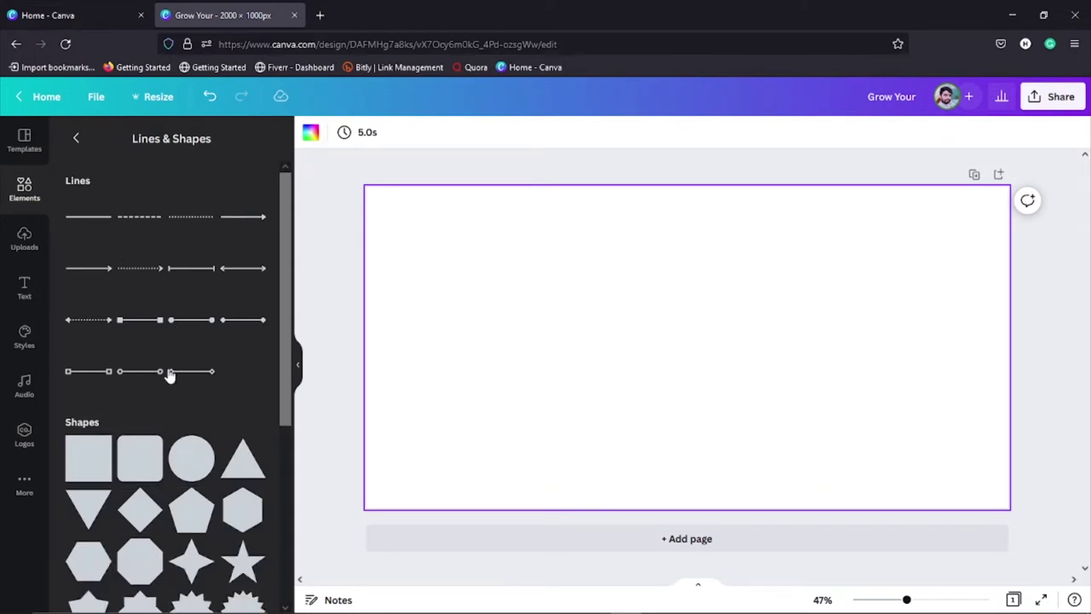
scroll(166, 409, down, 1)
scroll(163, 392, up, 1)
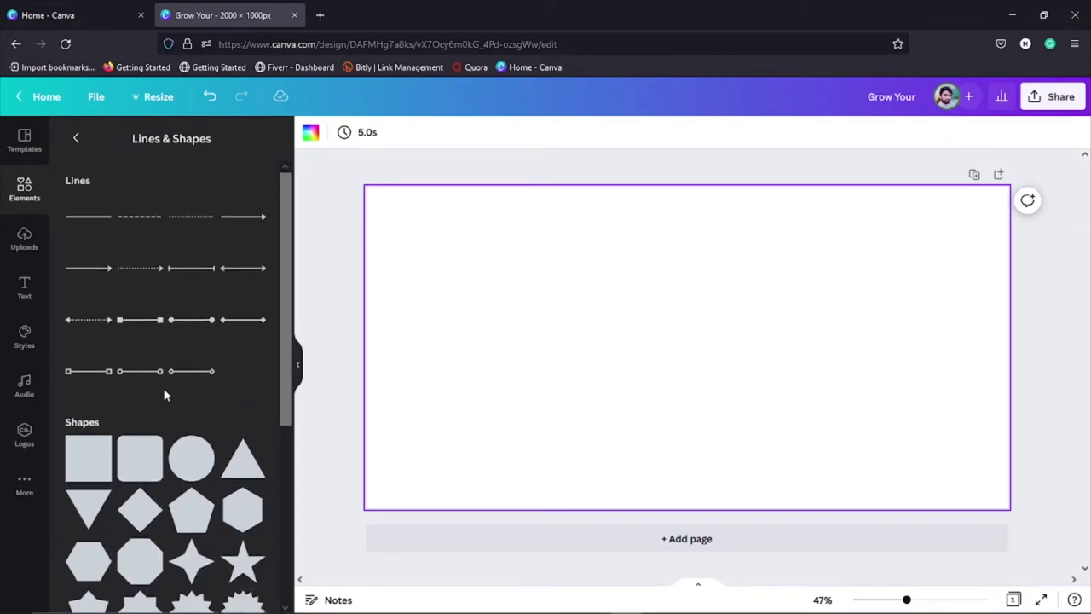
click(82, 220)
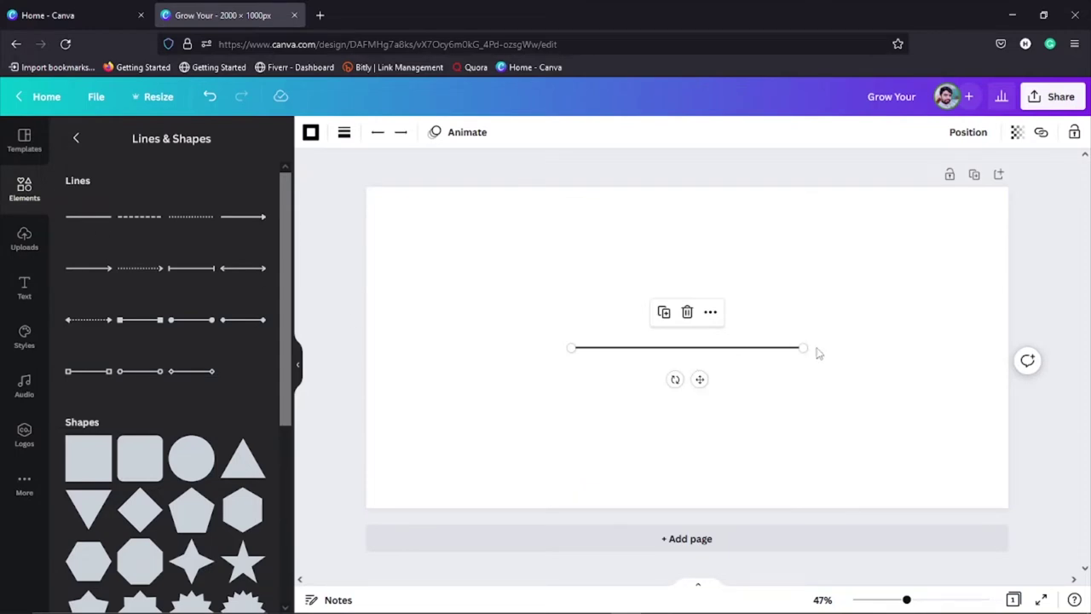
mouse_move(804, 348)
mouse_down()
mouse_move(866, 346)
mouse_move(783, 349)
mouse_move(860, 346)
mouse_move(802, 347)
mouse_up()
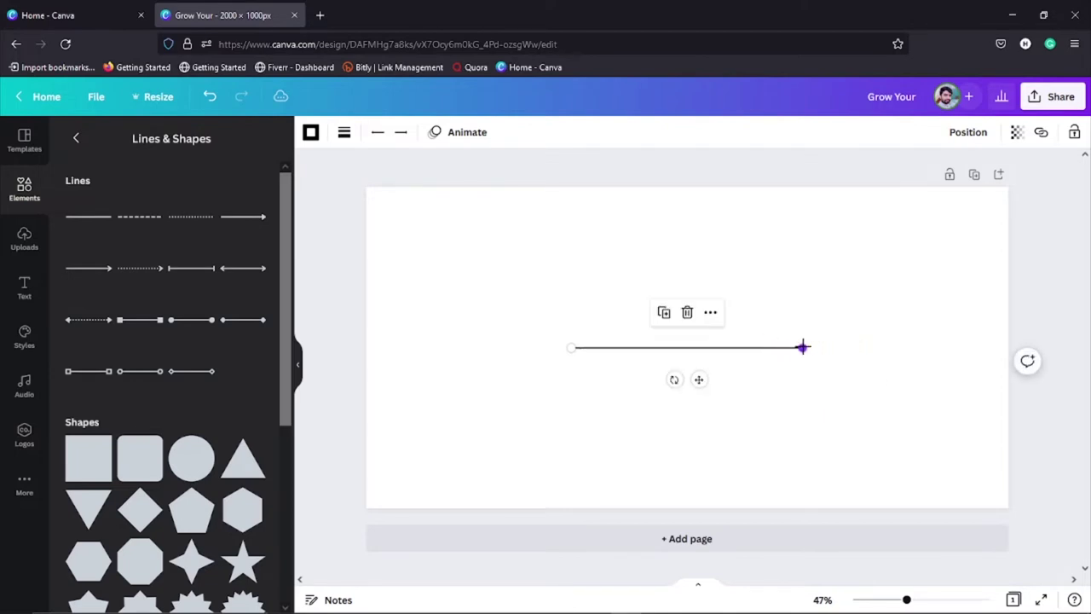
key(Delete)
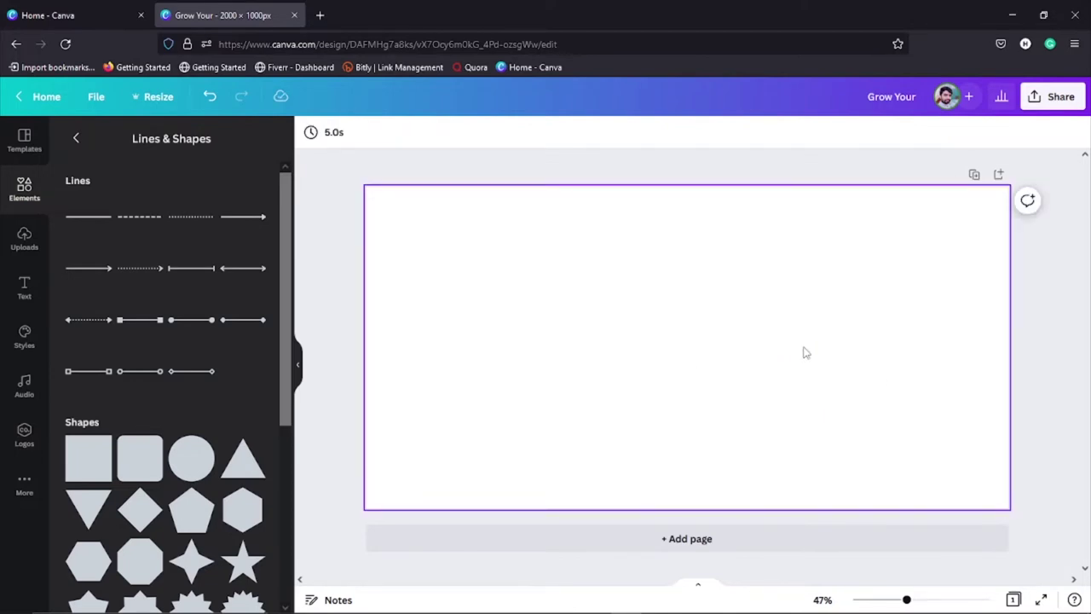
Step: Add a dashed line, stretch it to the right, then delete it
click(152, 219)
drag(804, 347, 879, 346)
key(Delete)
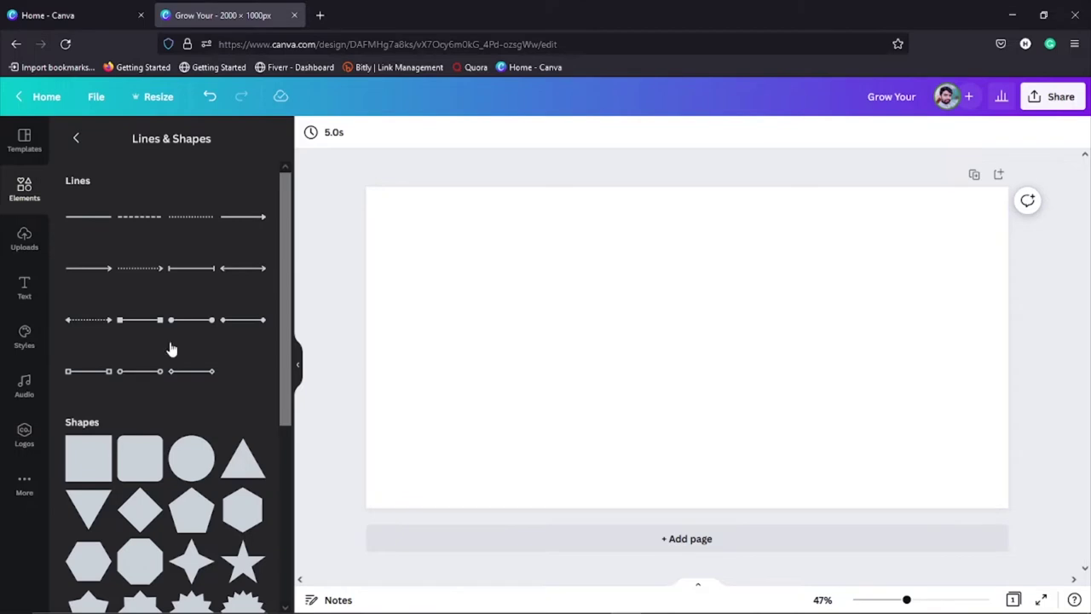
Step: Add a cross shape, try transparent, black and grey fills, then undo it
scroll(168, 346, down, 2)
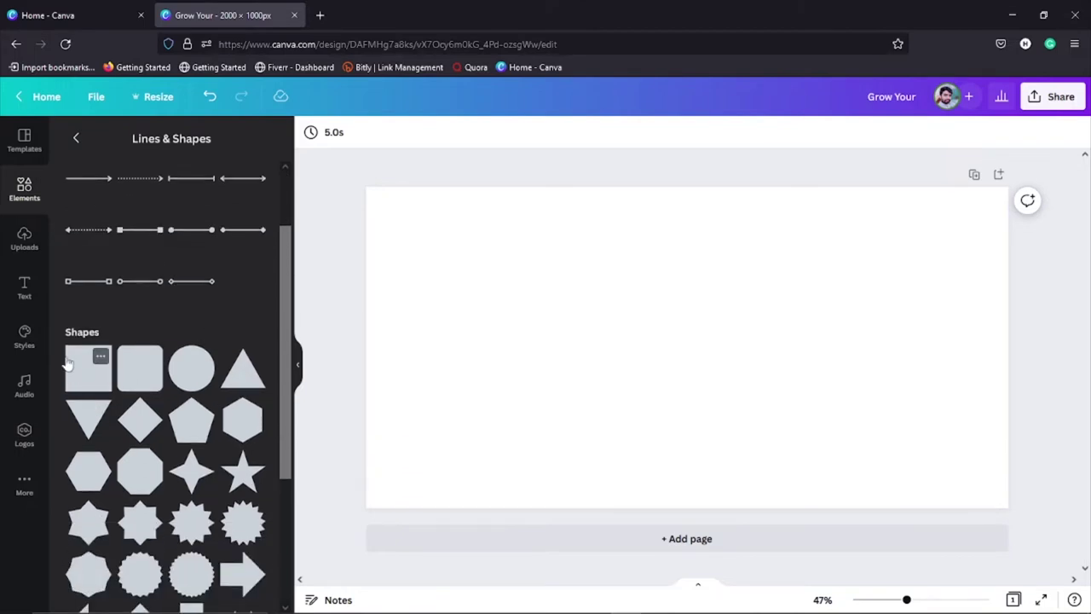
scroll(168, 443, down, 2)
scroll(168, 444, down, 10)
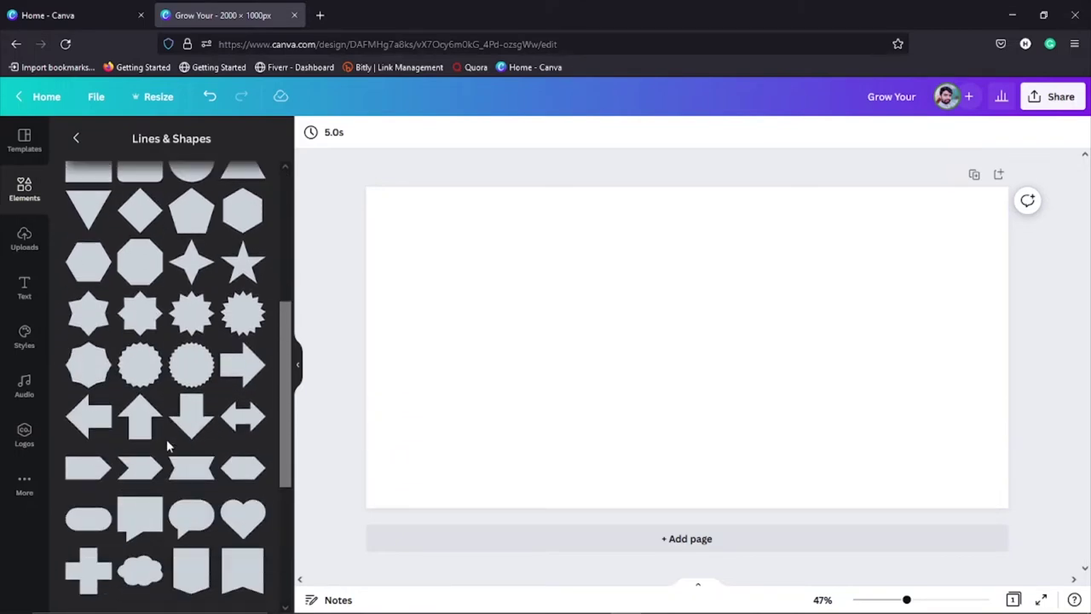
scroll(165, 438, up, 15)
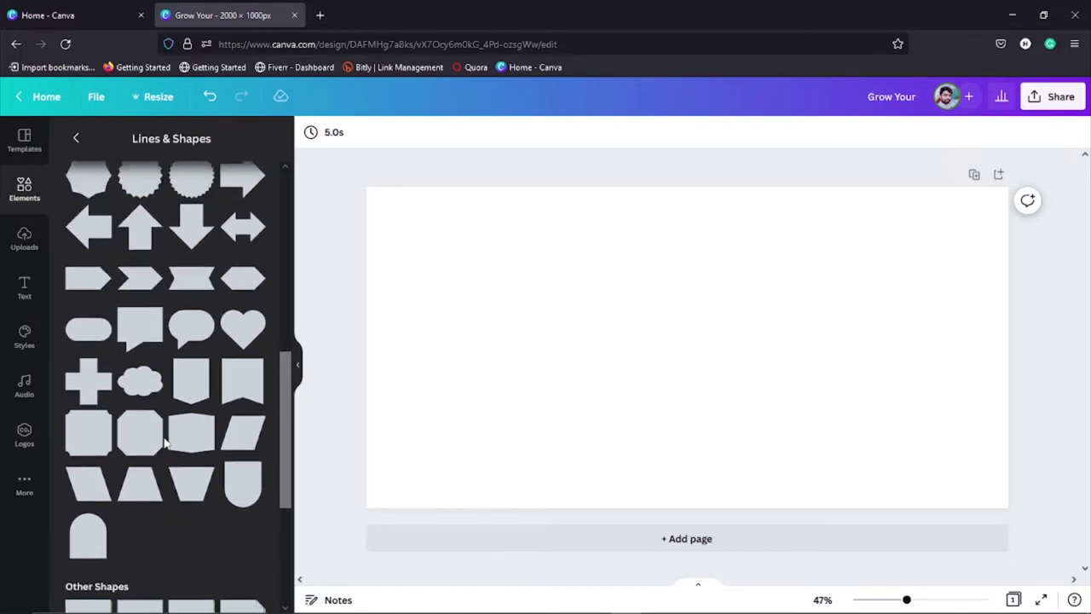
scroll(204, 435, down, 2)
scroll(204, 435, down, 9)
click(98, 388)
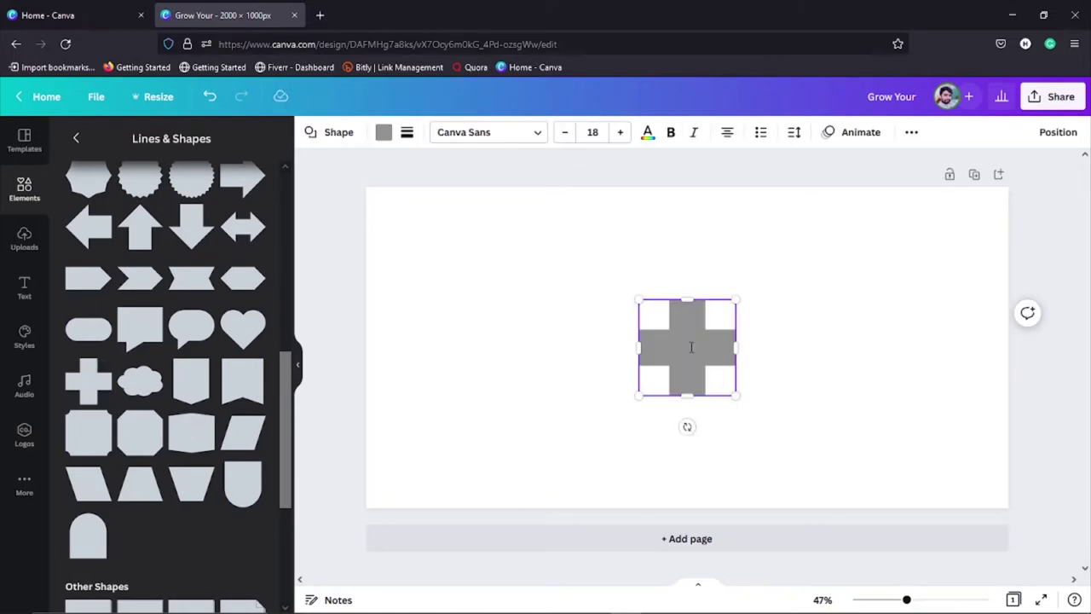
click(383, 134)
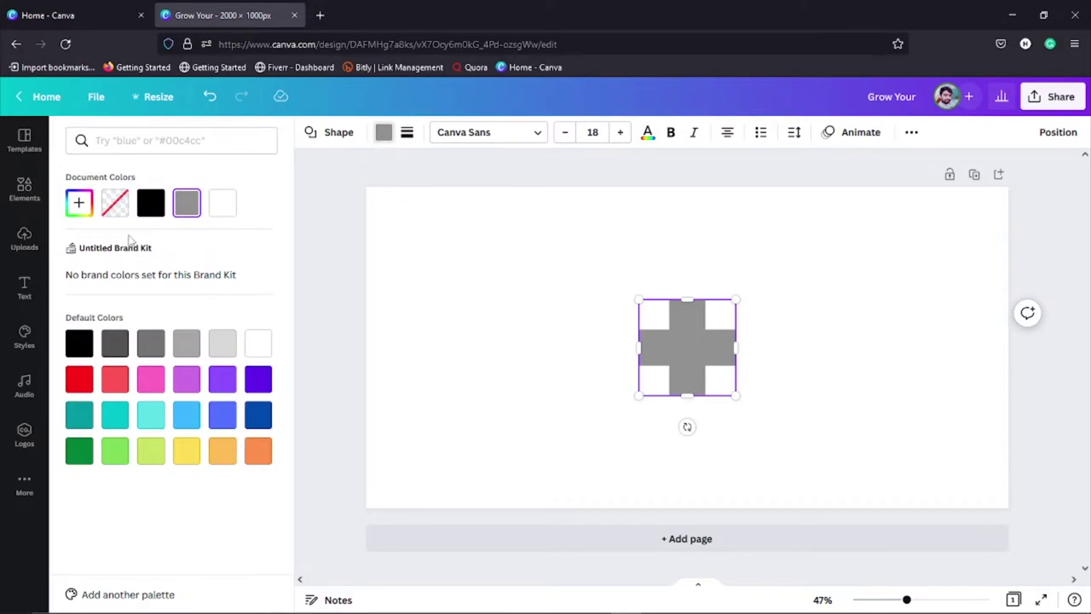
click(114, 208)
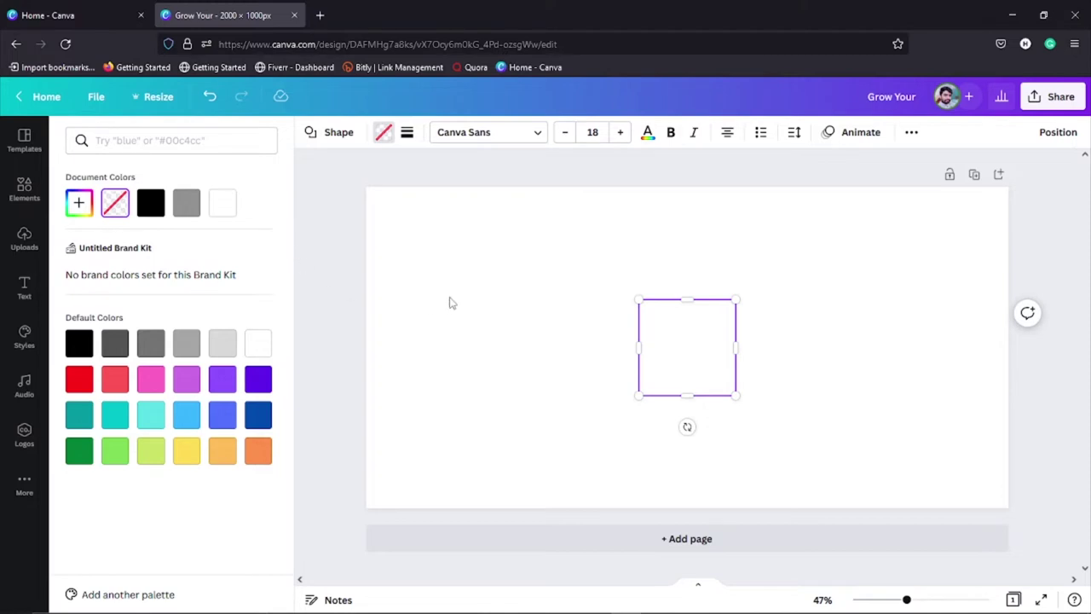
click(151, 210)
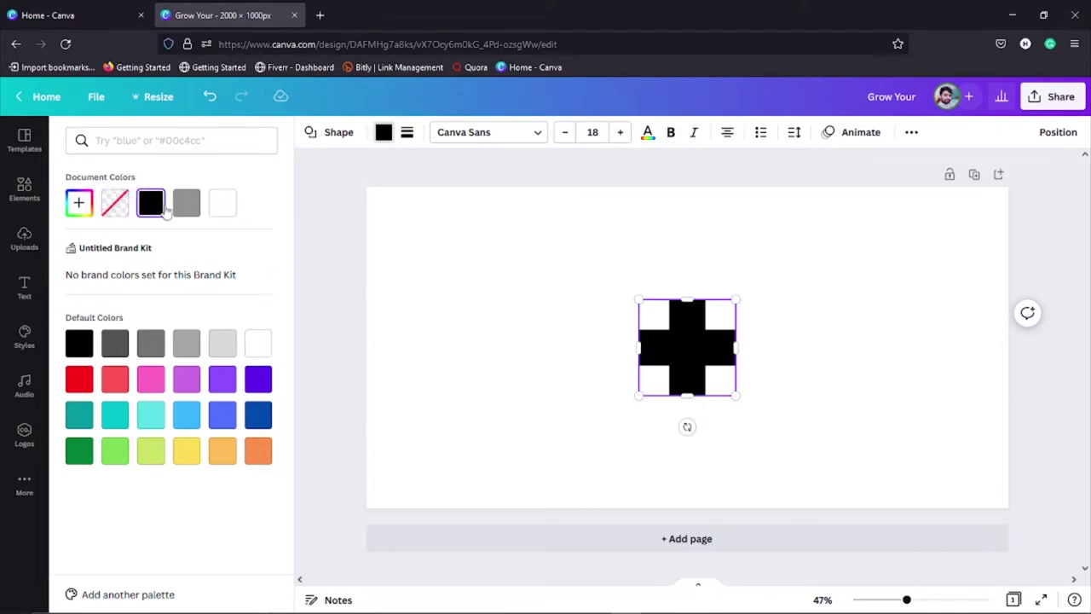
click(175, 209)
key(ctrl+z)
key(ctrl+z)
key(ctrl+z)
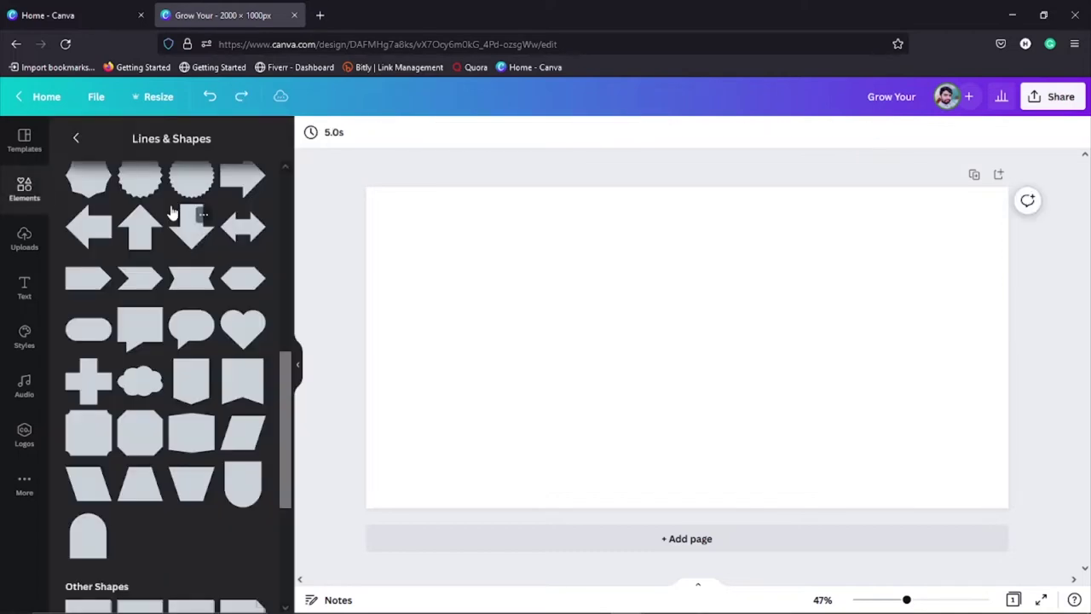
Step: Scroll through the shapes, then return to the main Elements overview
scroll(168, 381, down, 2)
scroll(166, 384, down, 8)
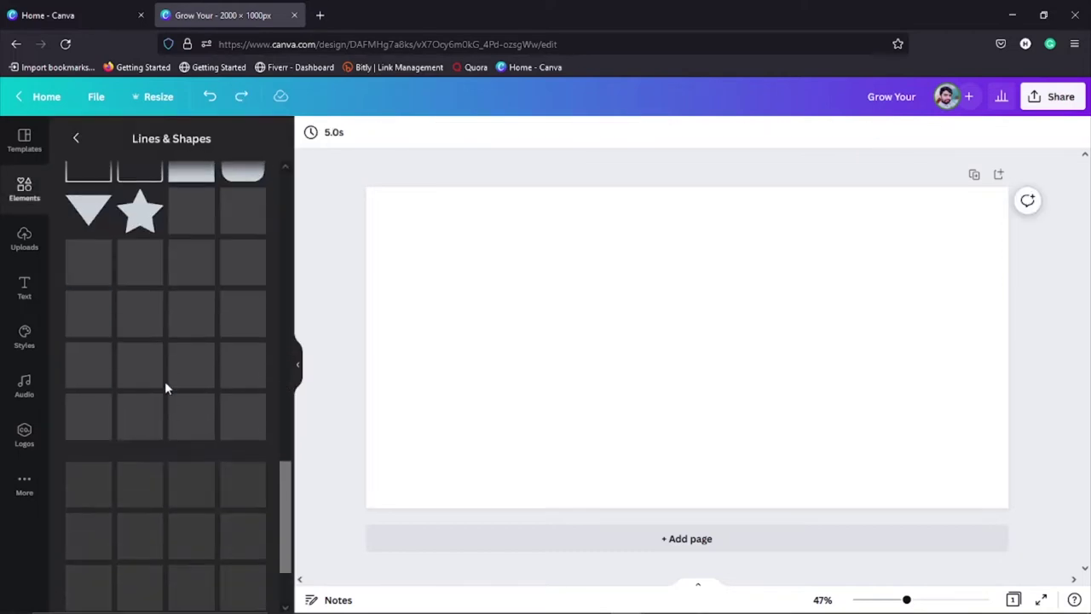
scroll(166, 388, down, 2)
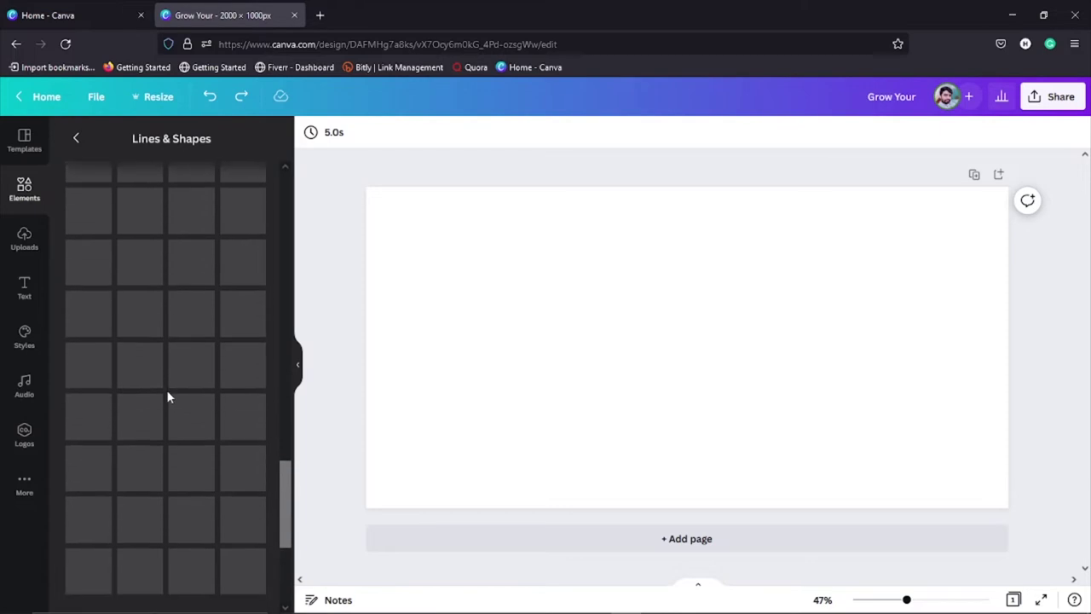
scroll(170, 384, up, 5)
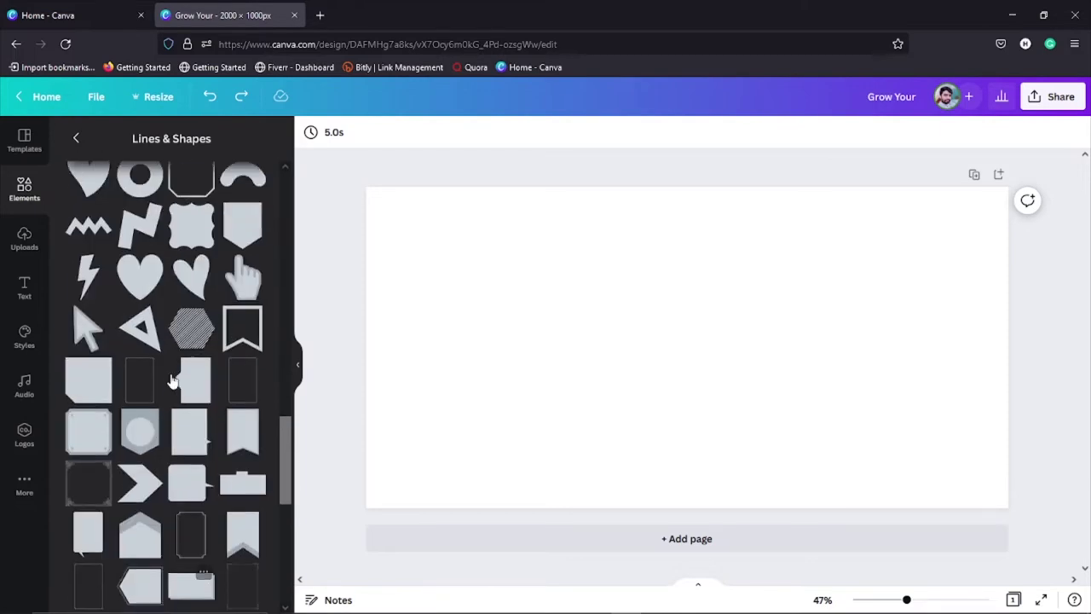
scroll(160, 356, up, 6)
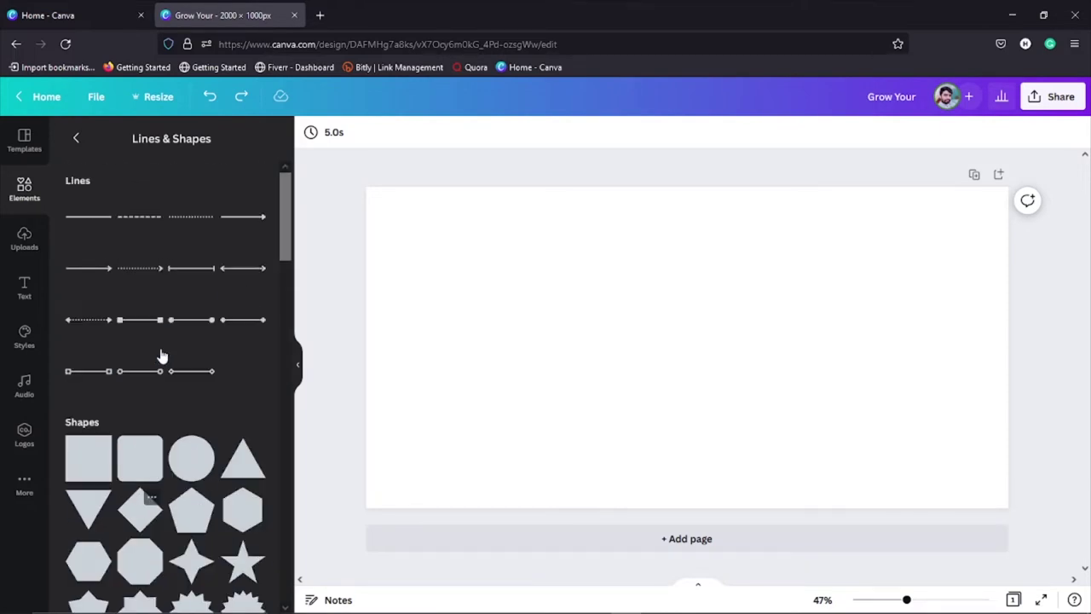
click(75, 138)
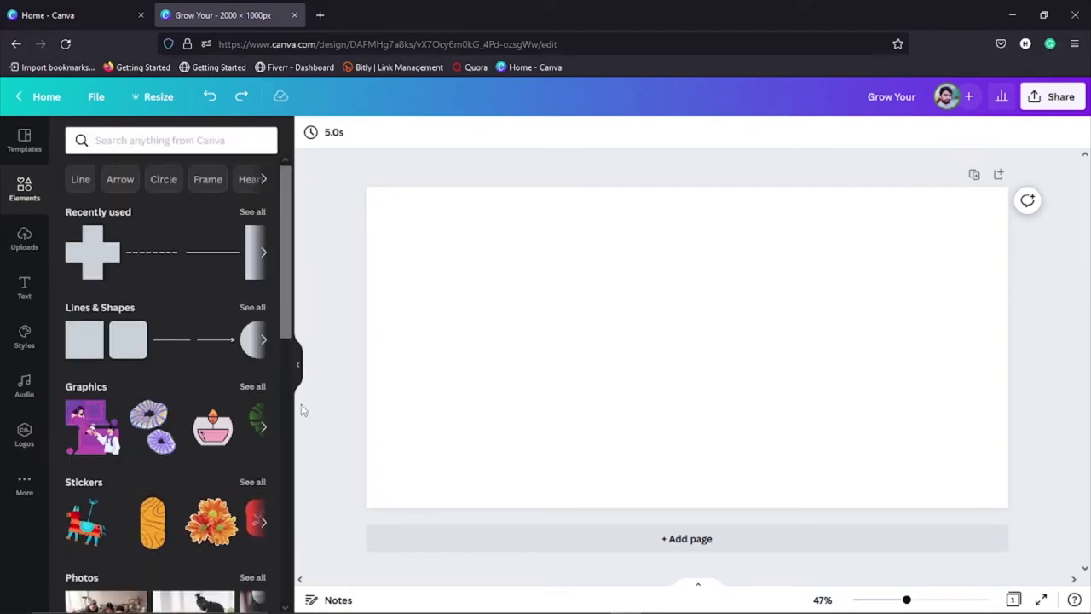
Step: Open the Graphics collection, add the featured person and a wood sticker, and reposition them
click(252, 386)
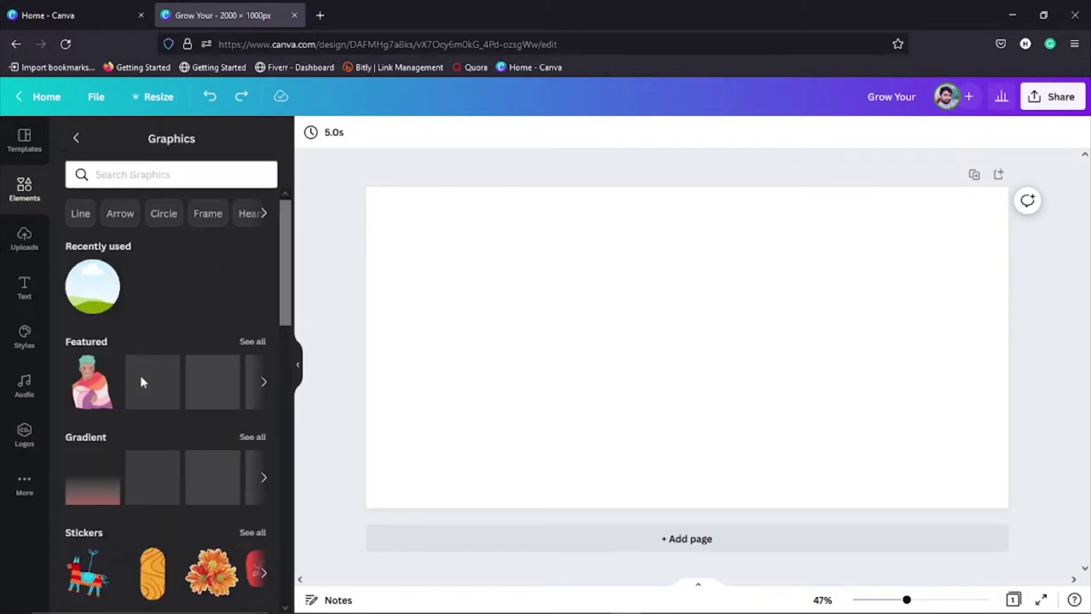
scroll(156, 376, down, 1)
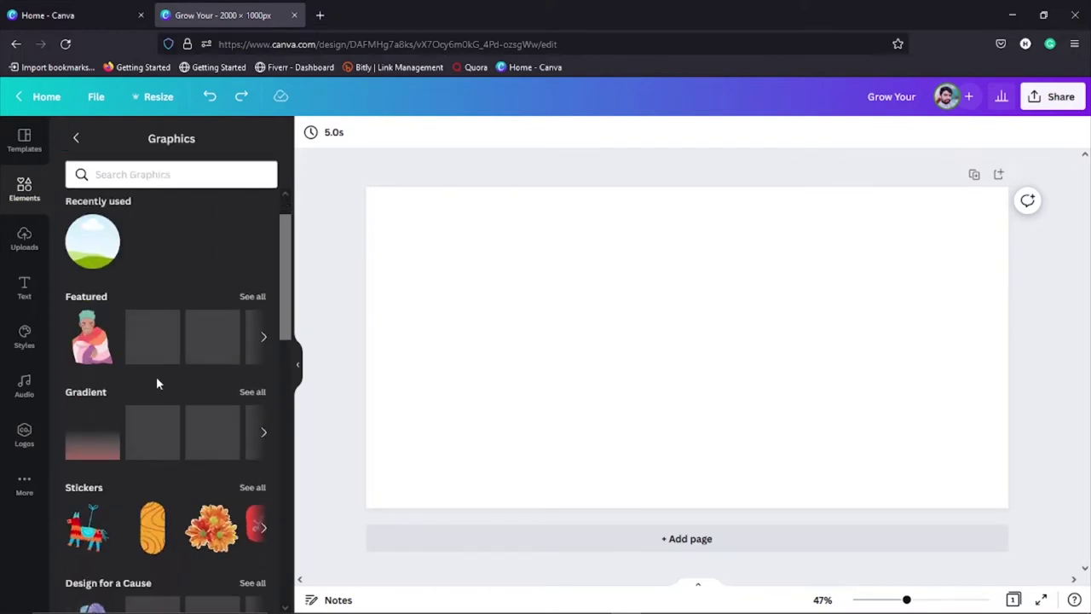
click(92, 339)
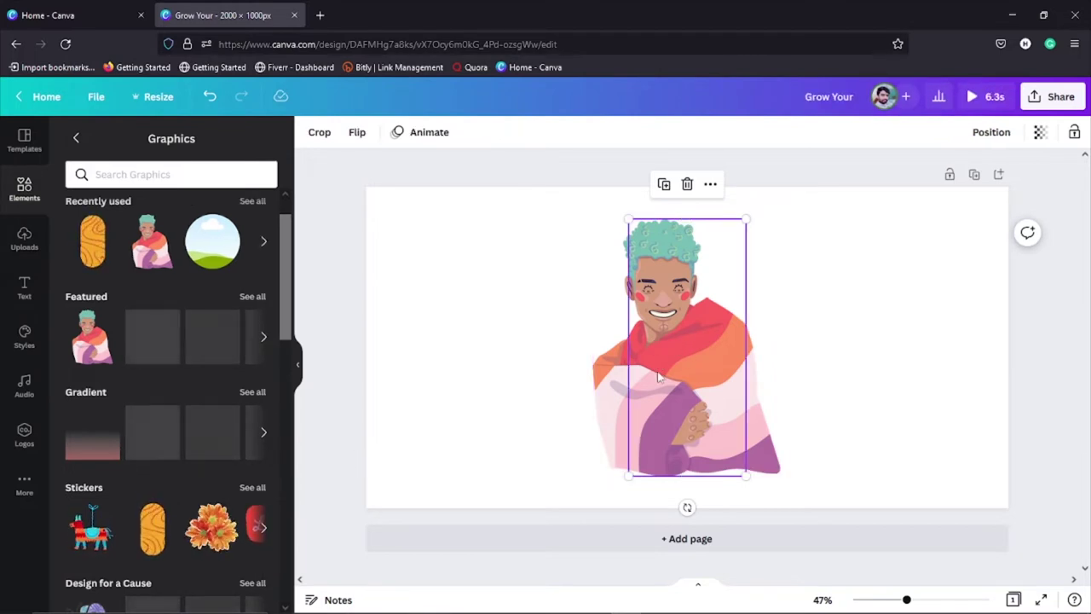
drag(677, 360, 751, 352)
click(578, 372)
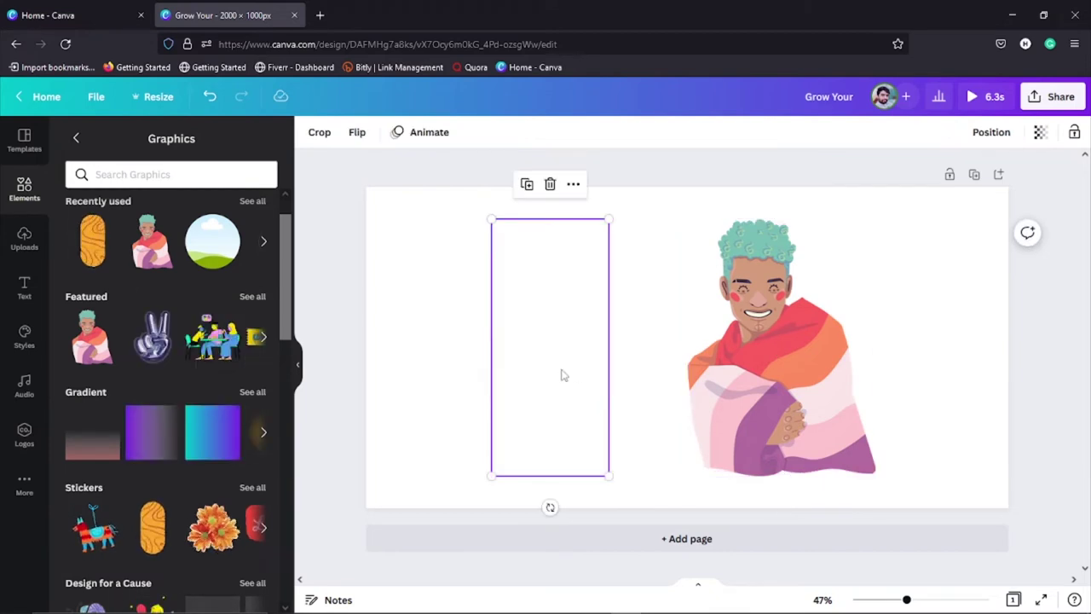
click(94, 530)
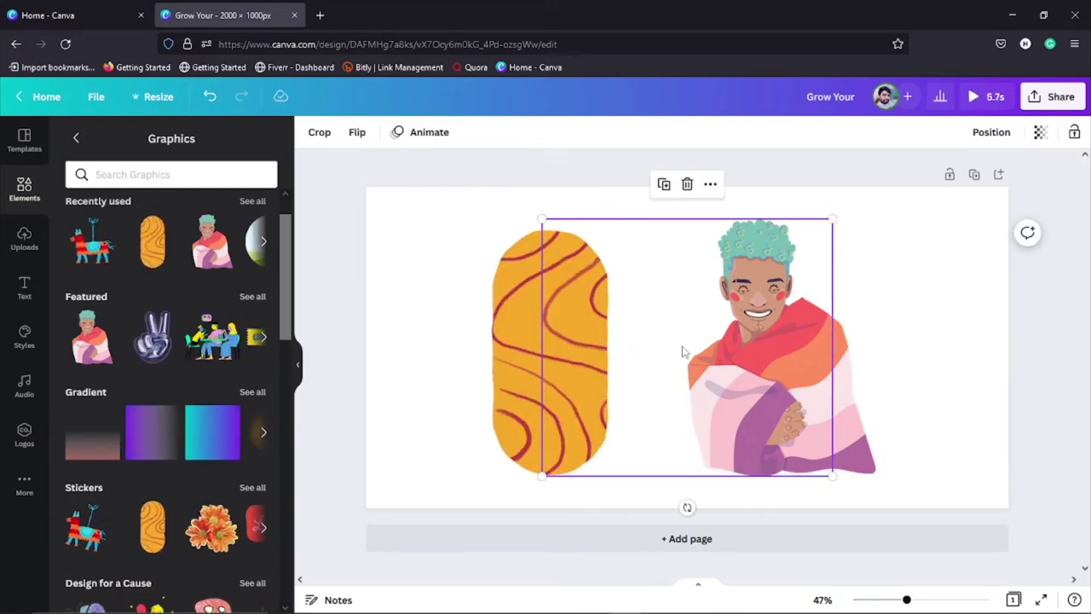
drag(512, 360, 468, 368)
click(646, 341)
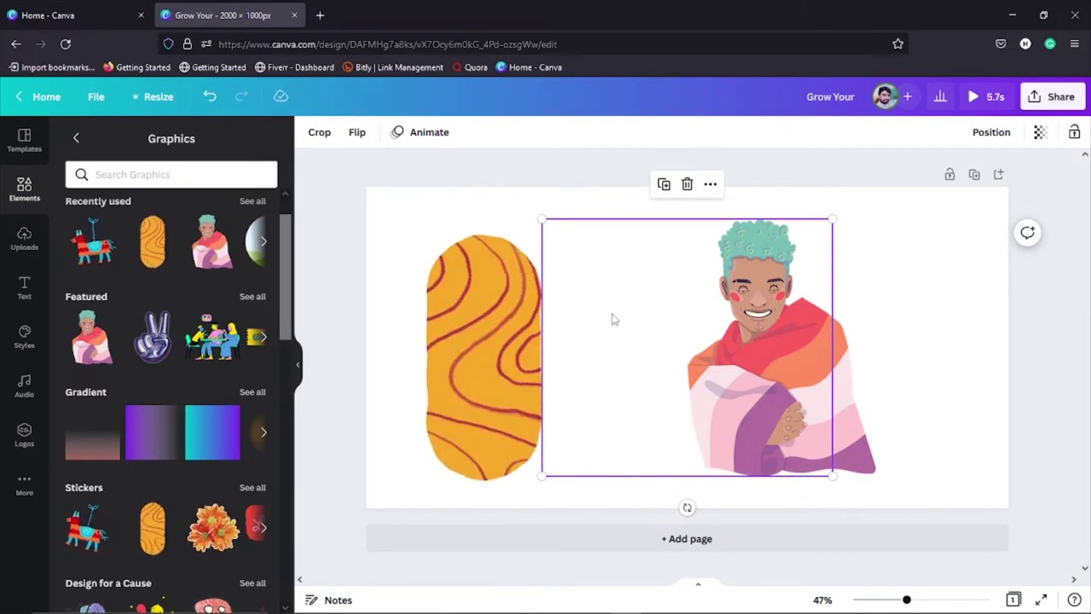
Step: Delete the wood sticker and the person graphic, leaving the page blank
click(611, 317)
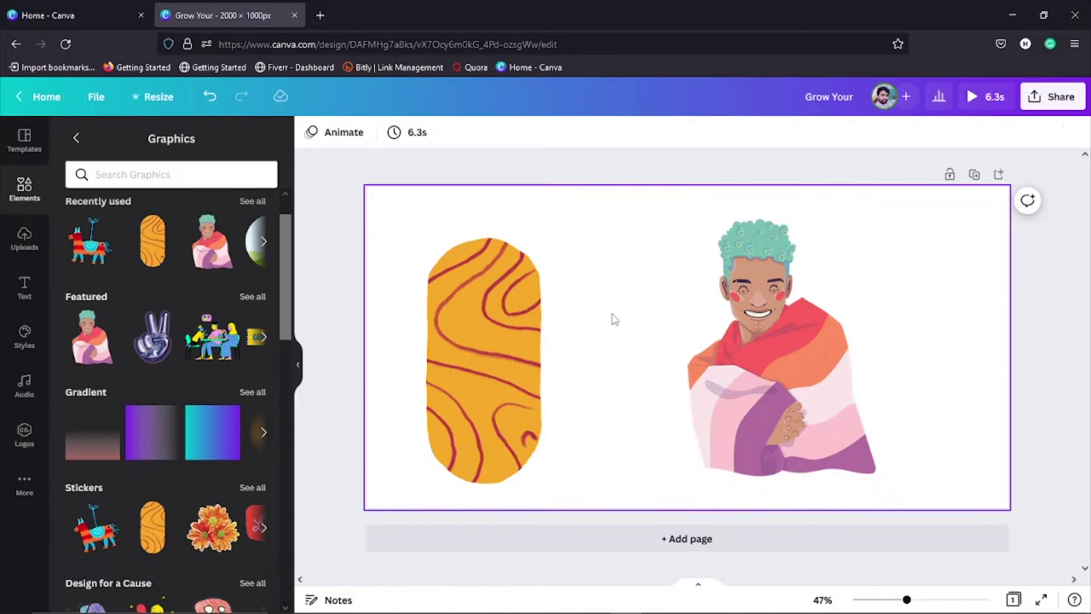
click(523, 341)
key(Delete)
click(780, 350)
key(Delete)
scroll(169, 388, down, 3)
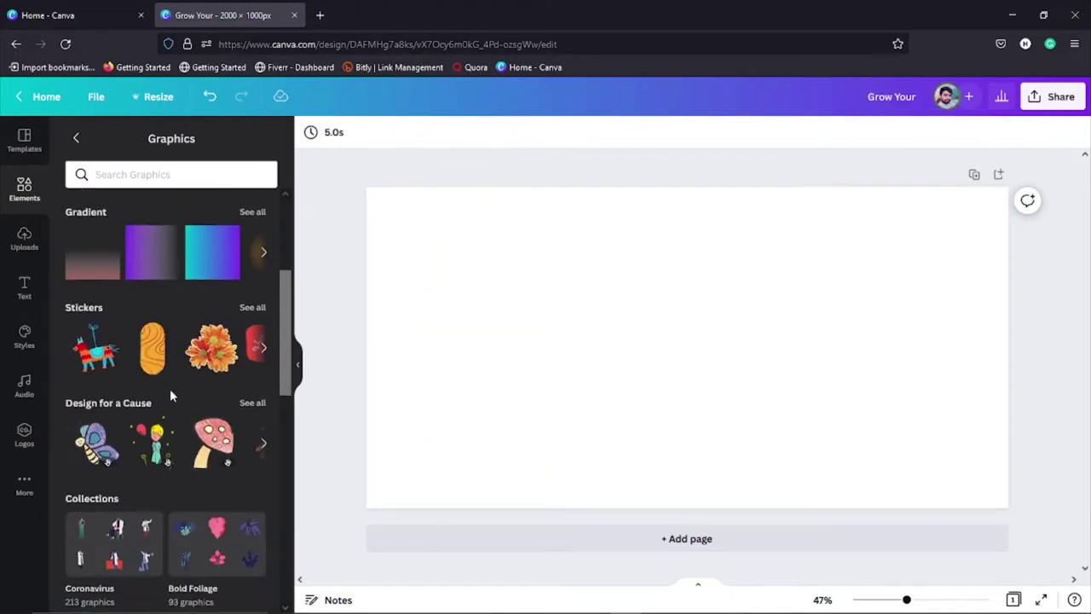
Step: Leave Graphics for the main Elements list and open the Photos 'See all' collection
scroll(170, 389, down, 5)
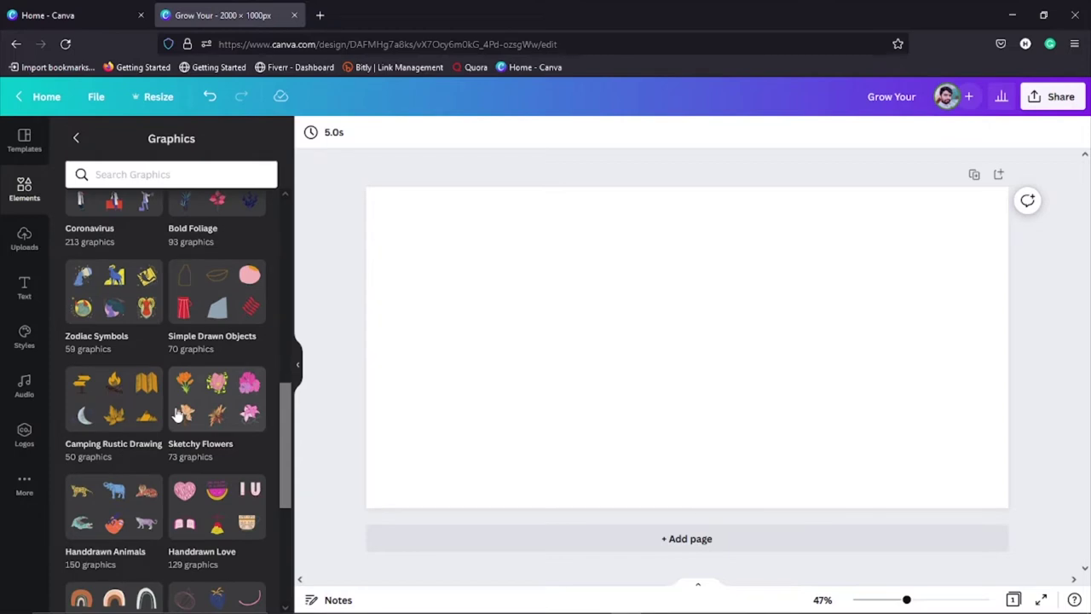
scroll(178, 415, down, 4)
scroll(175, 408, up, 10)
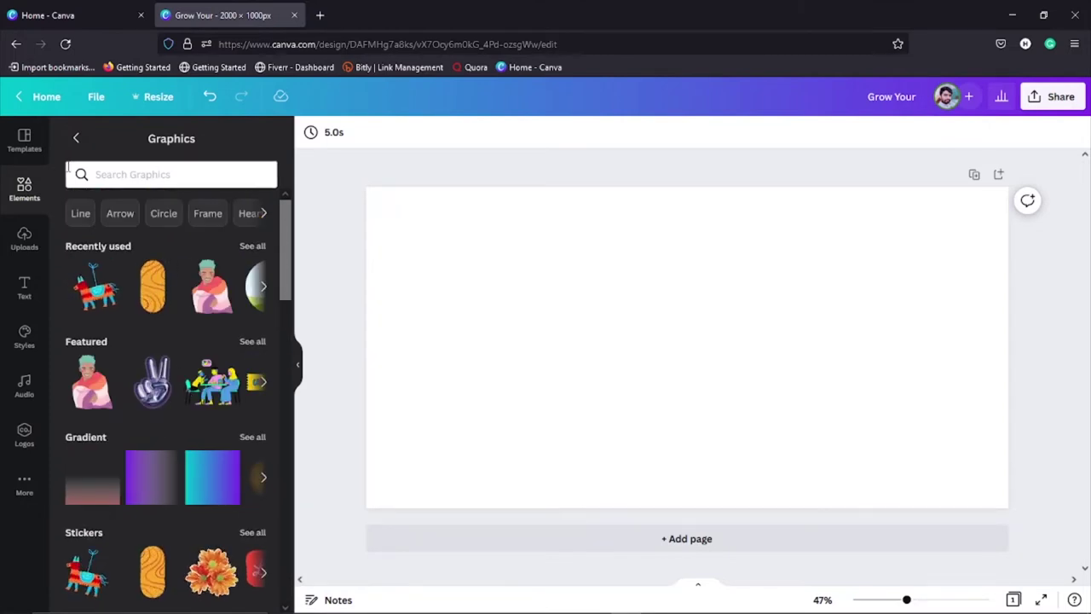
click(74, 140)
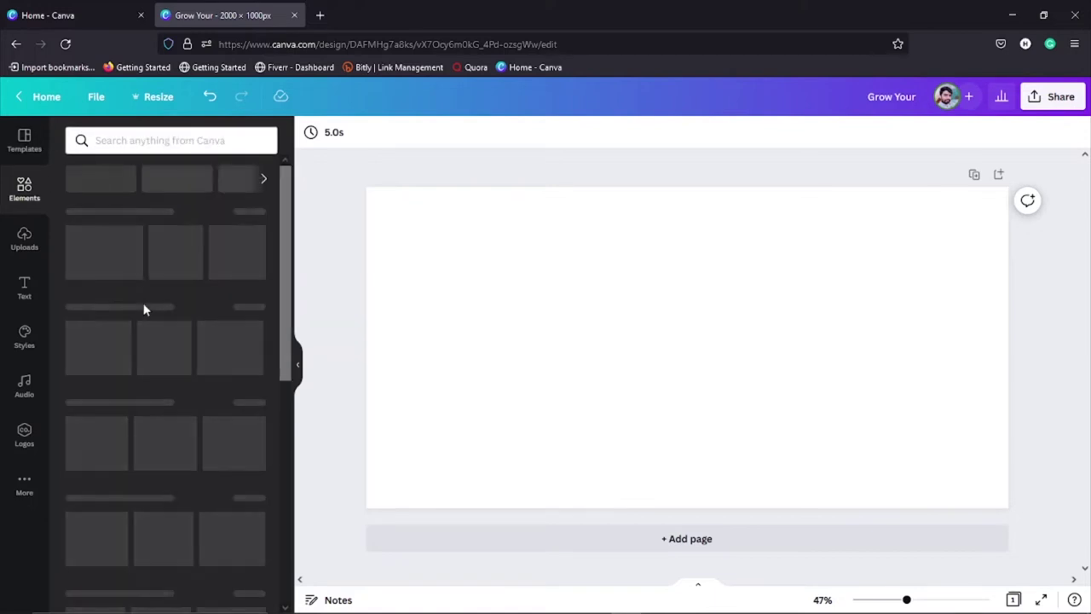
scroll(166, 454, down, 5)
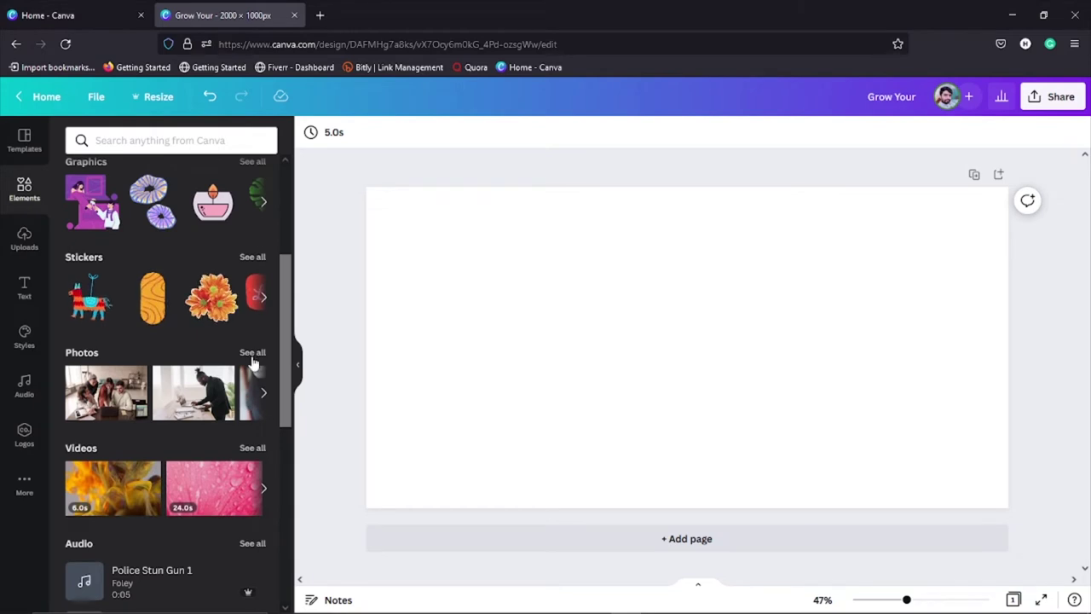
click(252, 353)
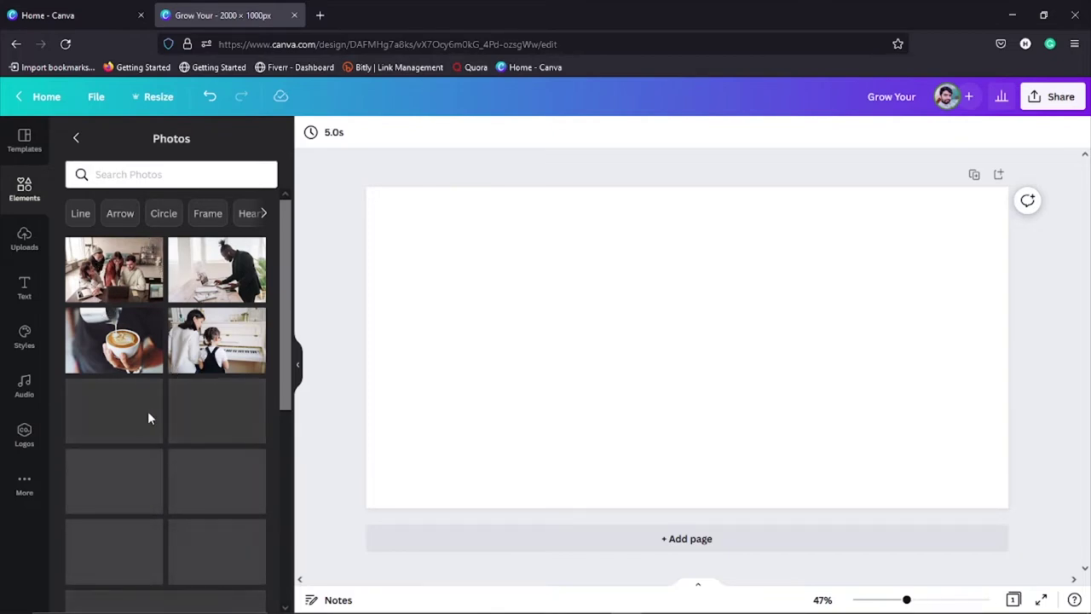
click(115, 281)
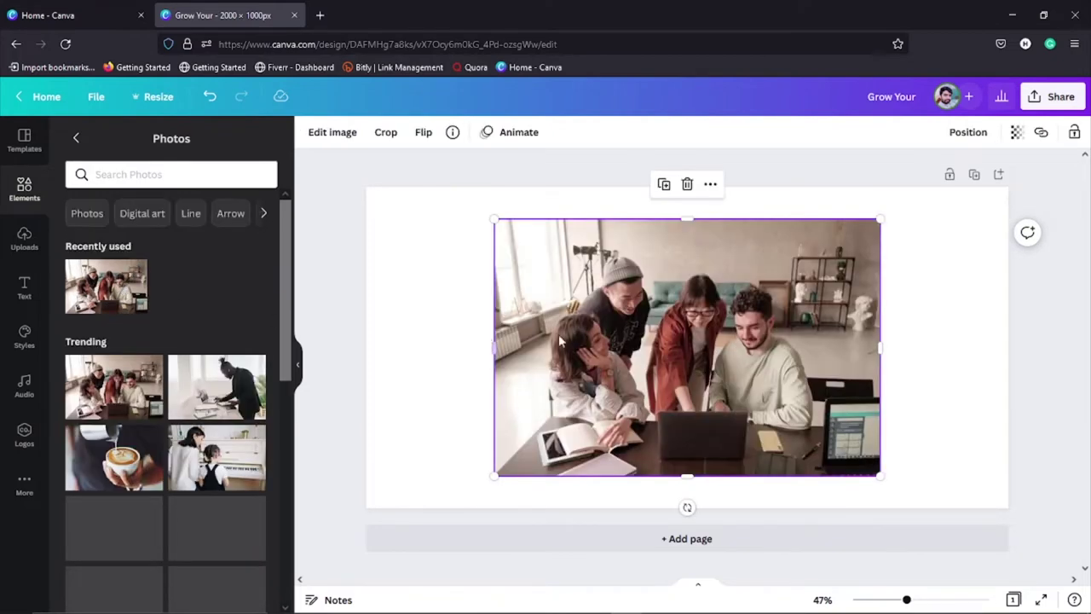
drag(880, 474, 967, 491)
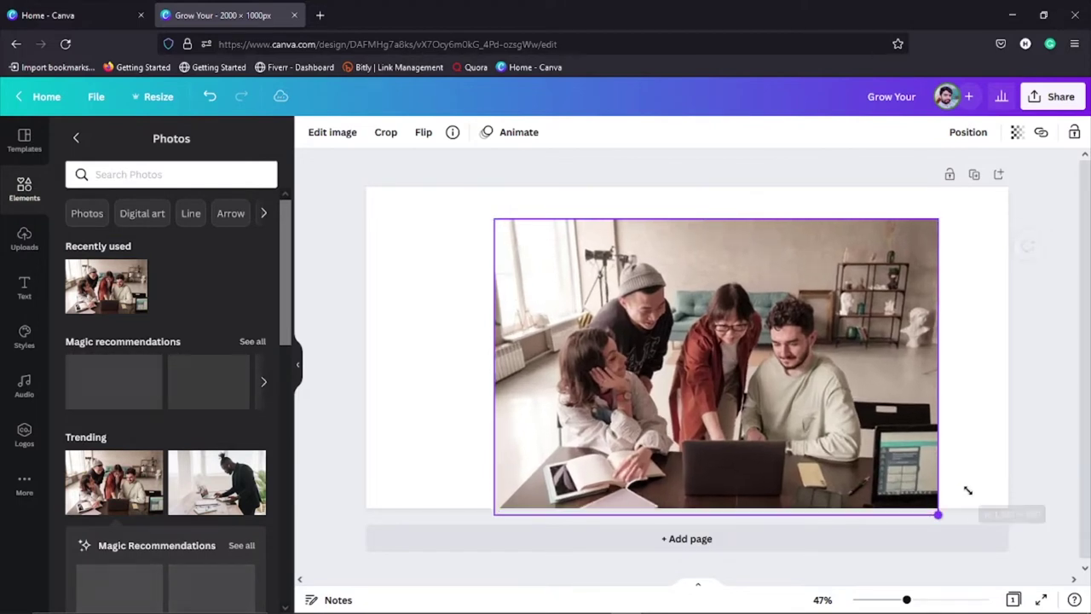
drag(495, 219, 381, 201)
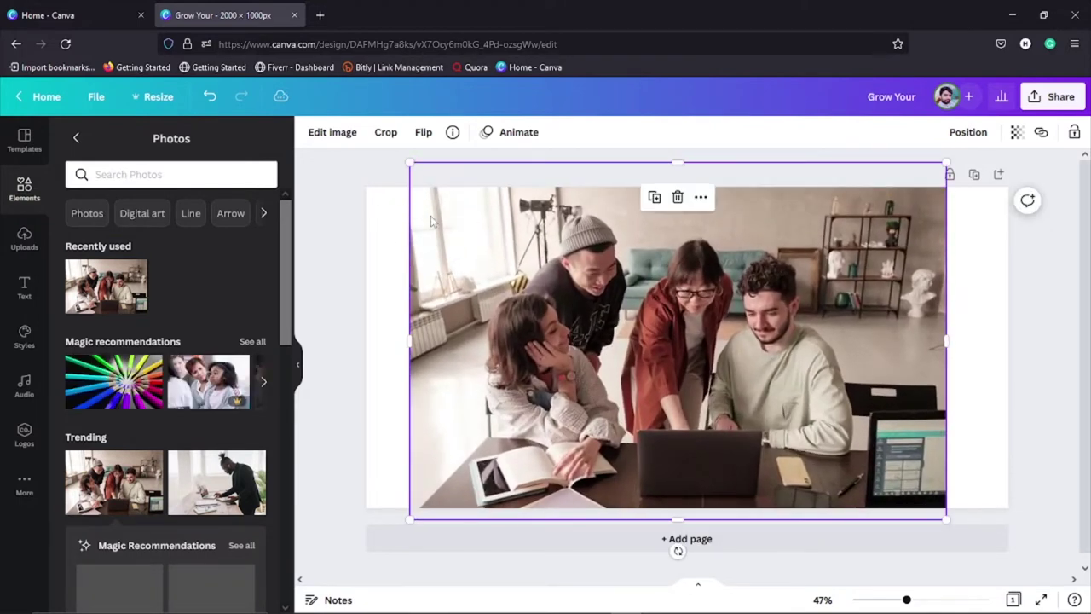
drag(554, 323, 580, 328)
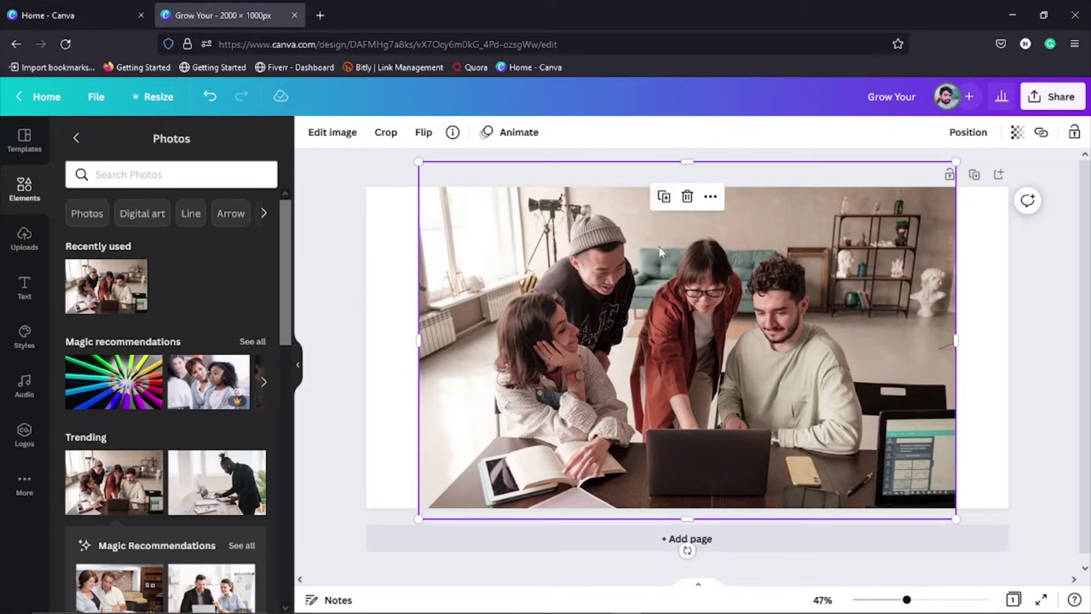
click(665, 197)
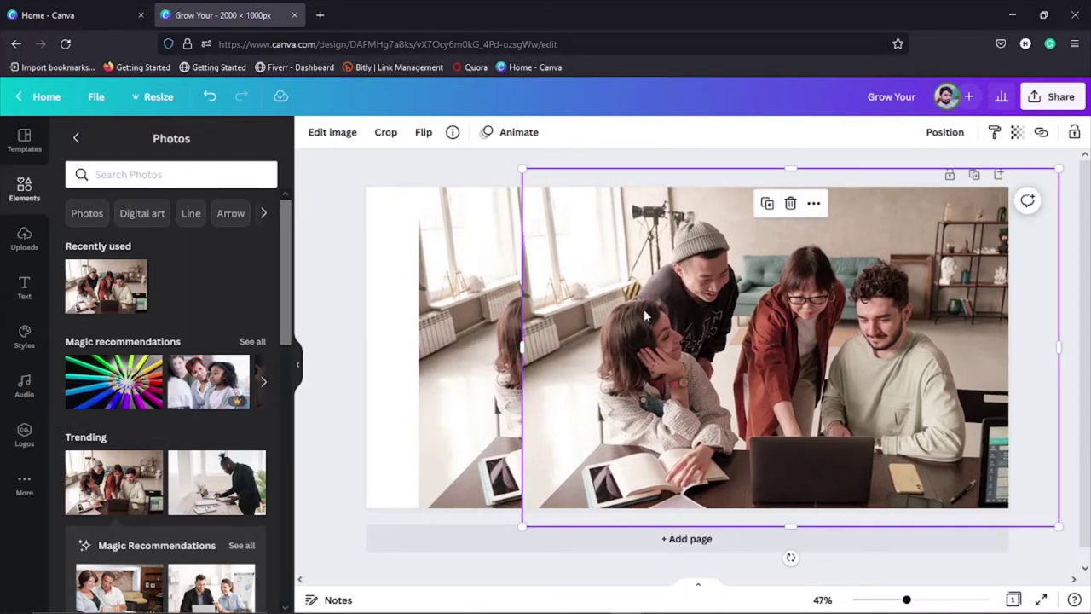
key(ctrl+z)
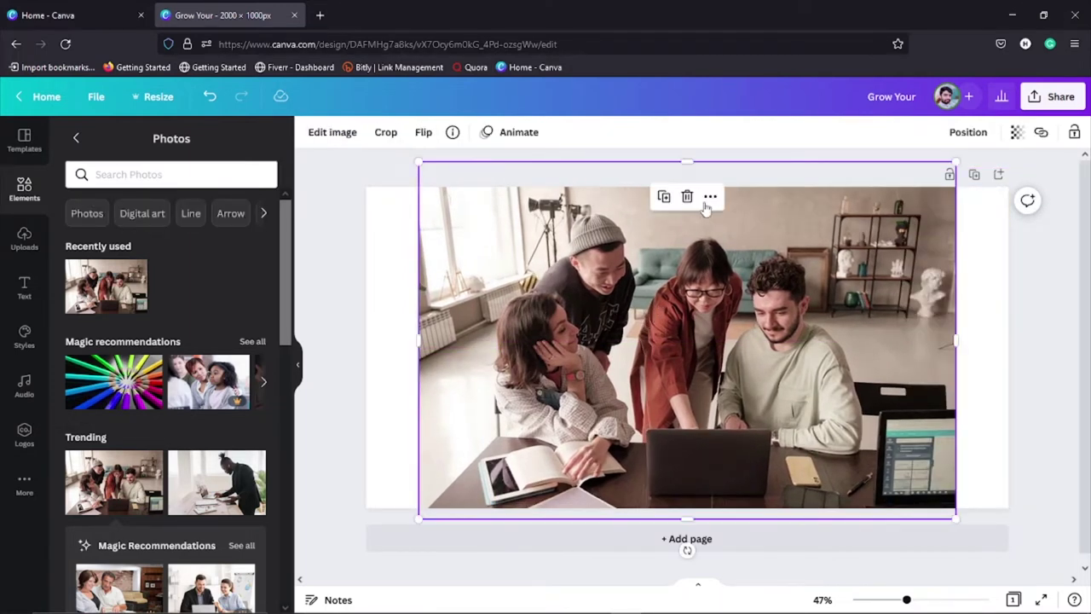
click(710, 197)
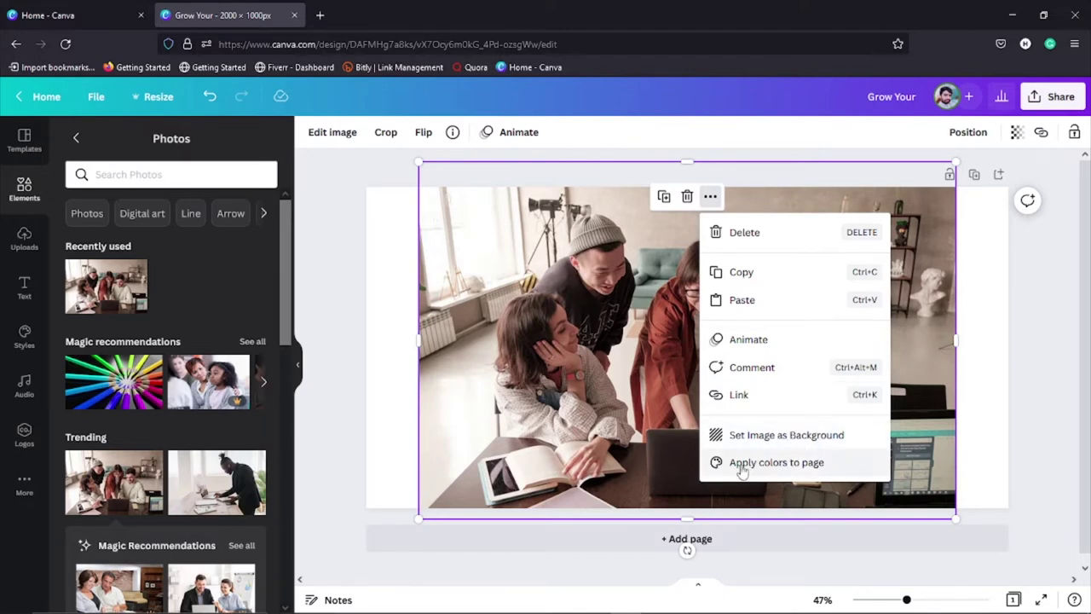
click(792, 442)
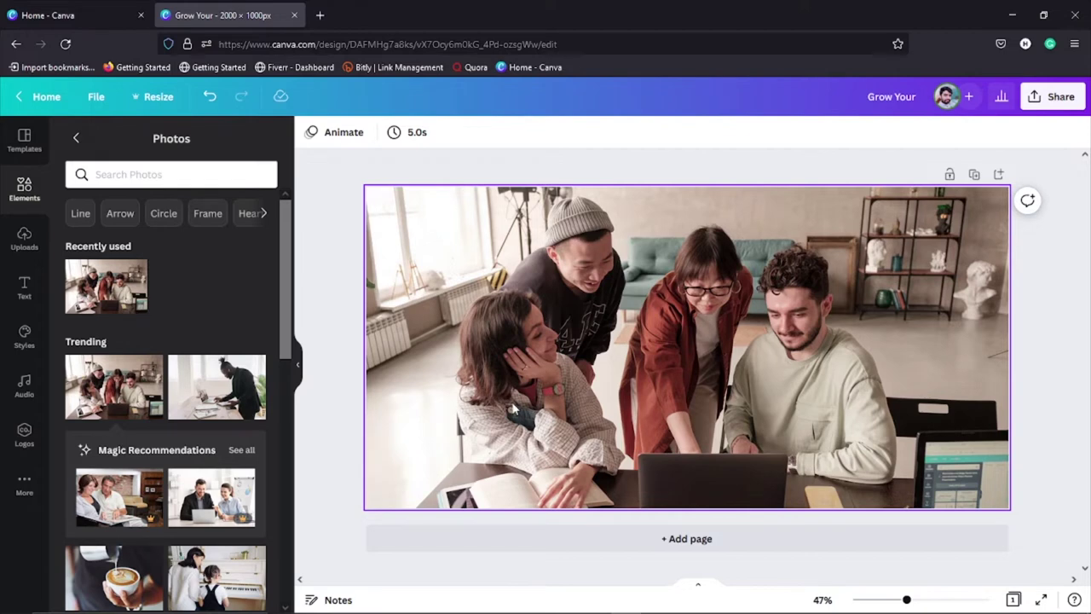
key(ctrl+z)
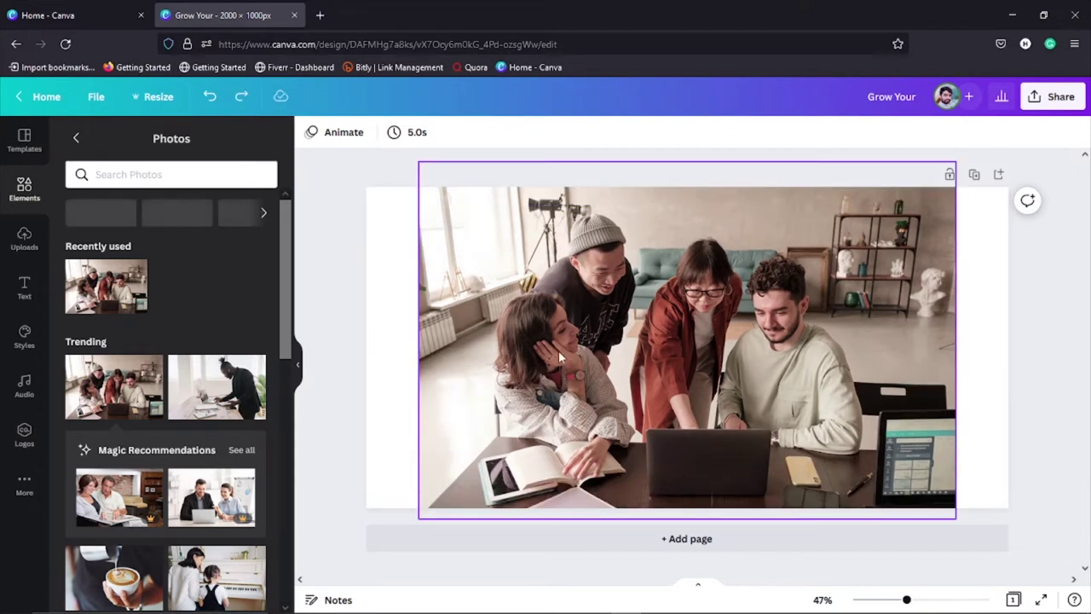
click(507, 341)
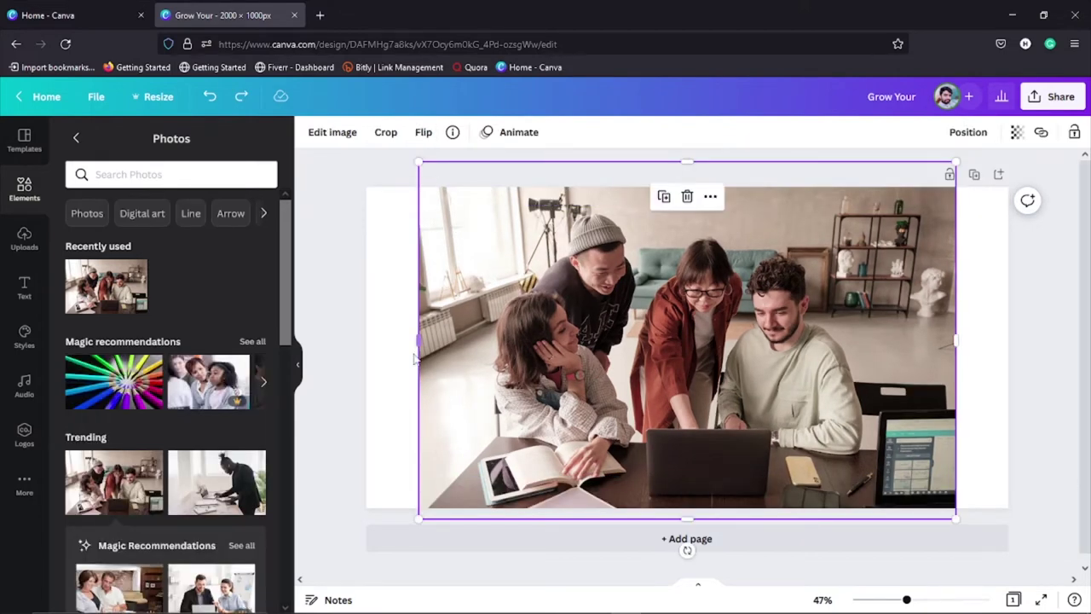
drag(399, 344, 344, 341)
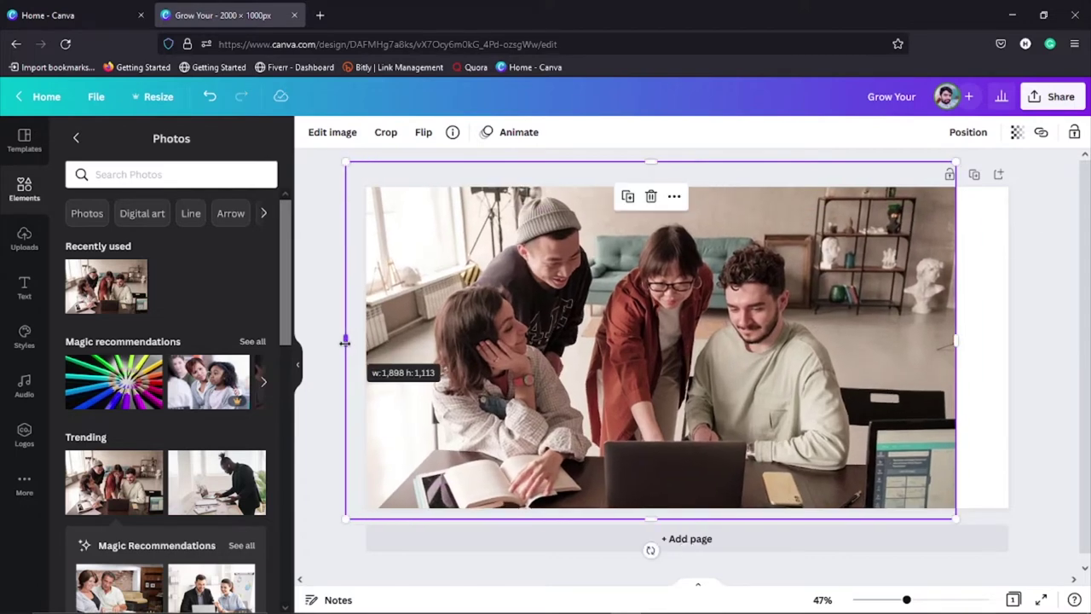
drag(953, 342, 1020, 341)
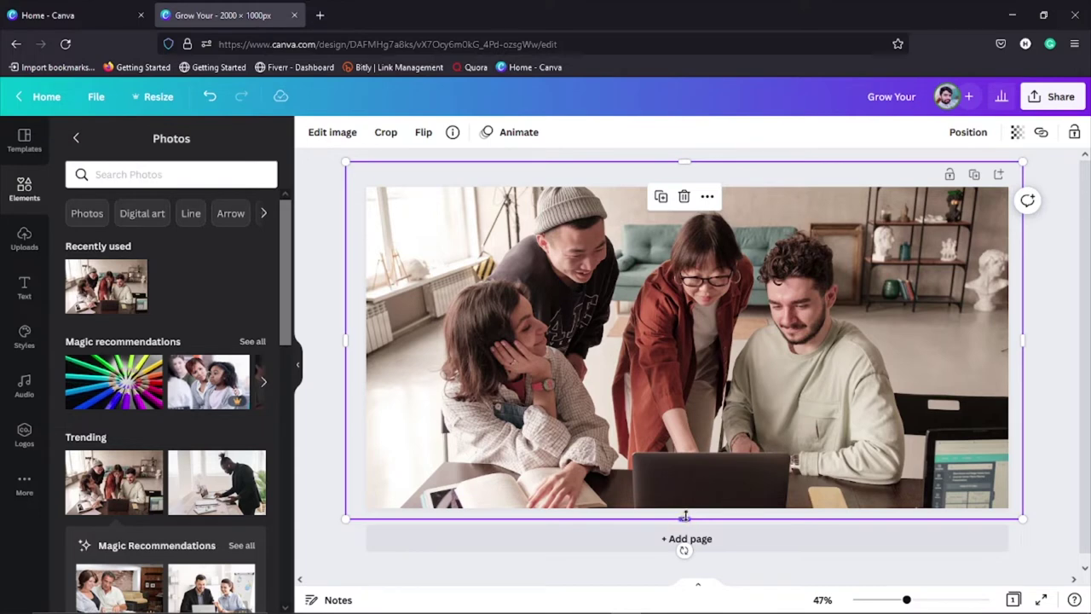
drag(683, 516, 685, 508)
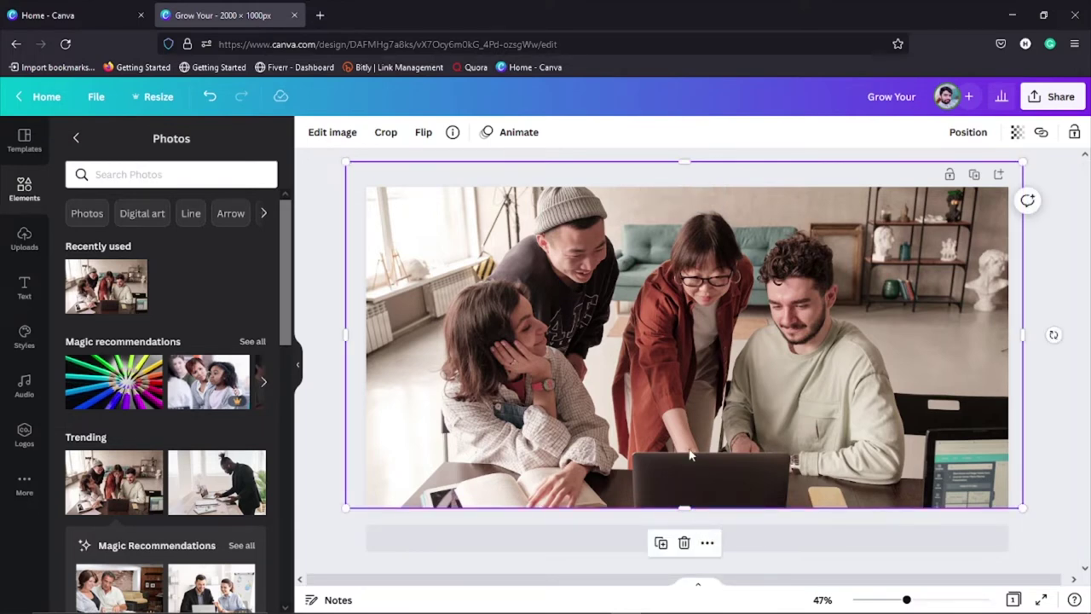
key(ctrl+z)
key(ctrl+z)
key(ctrl+z)
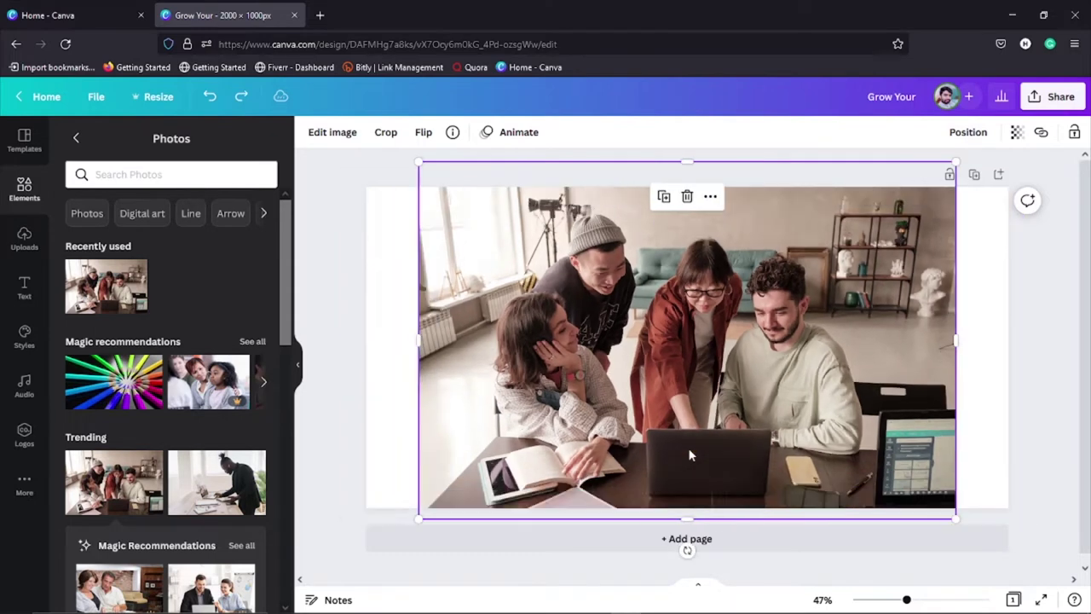
click(710, 196)
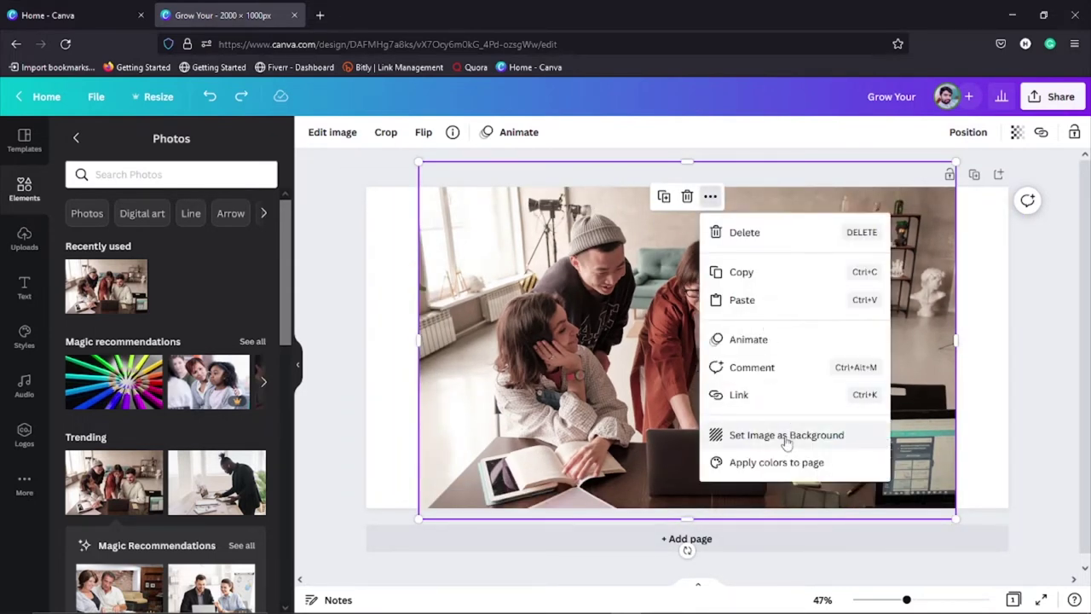
click(786, 436)
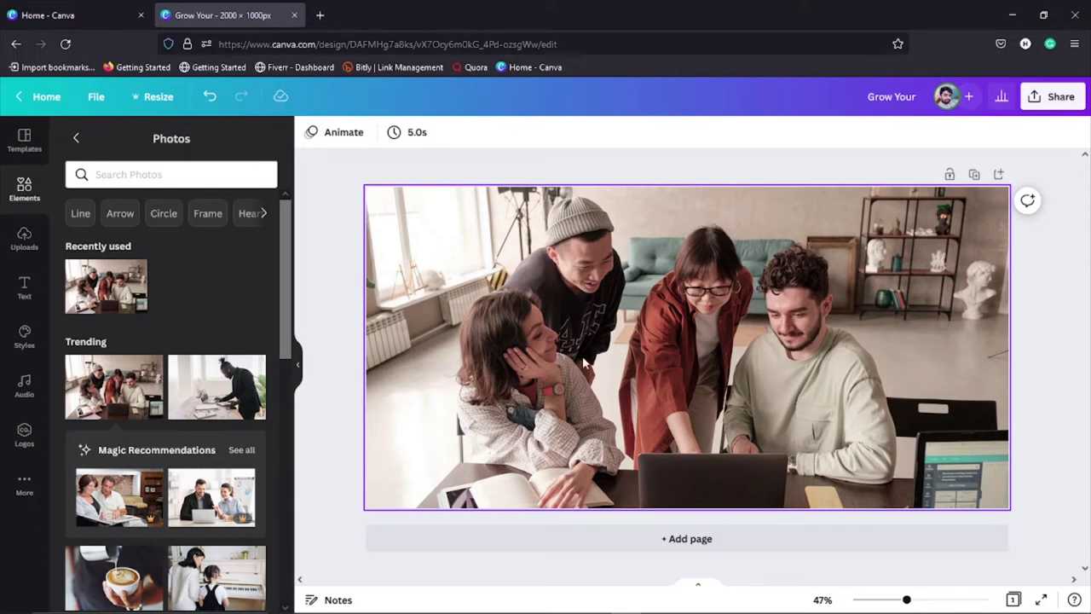
click(585, 363)
key(Delete)
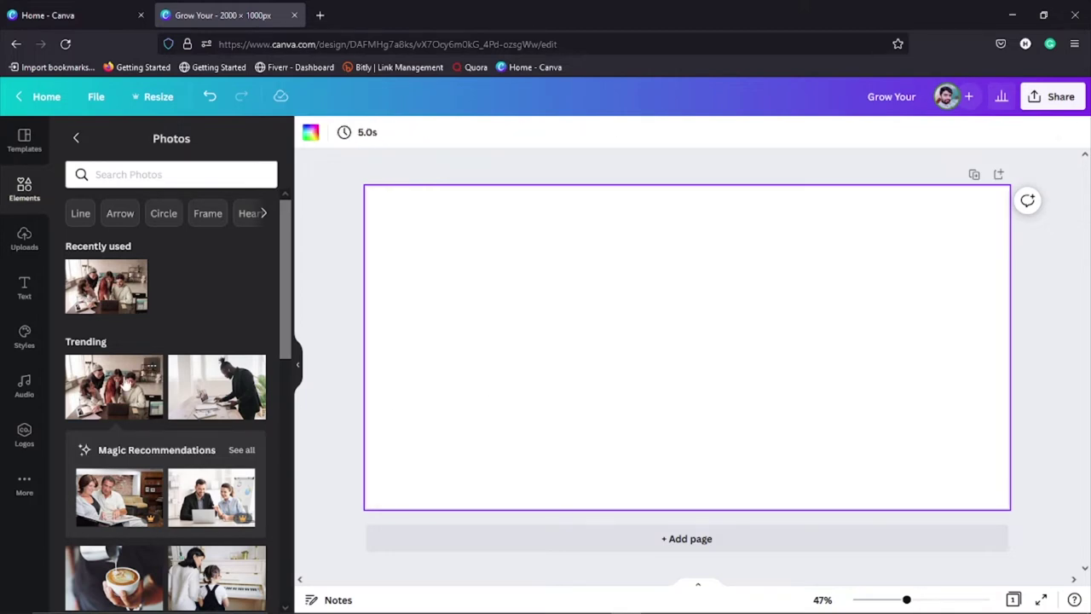
scroll(213, 511, down, 1)
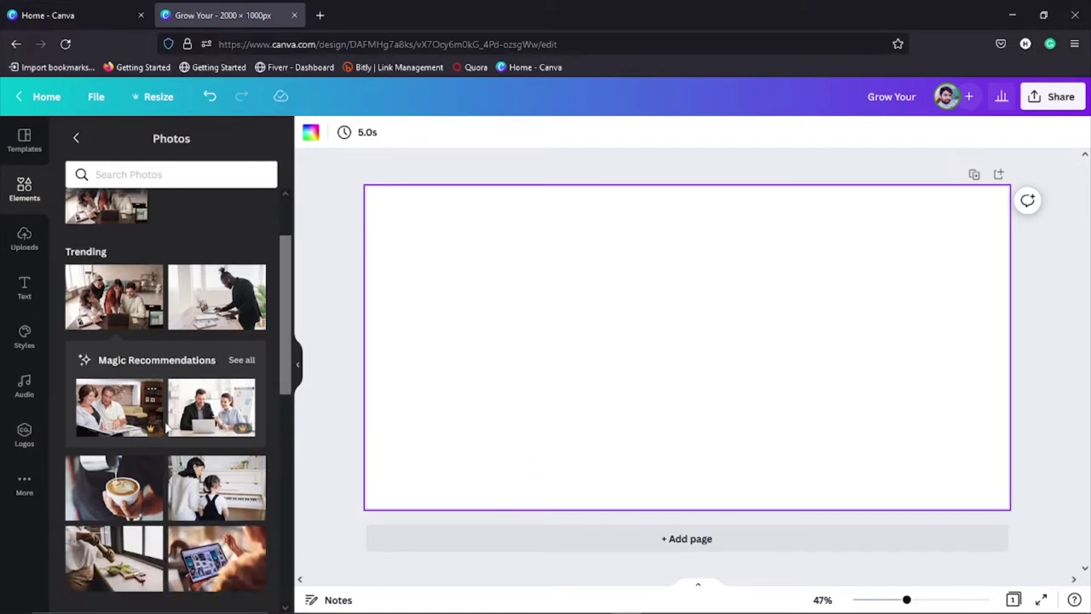
click(141, 430)
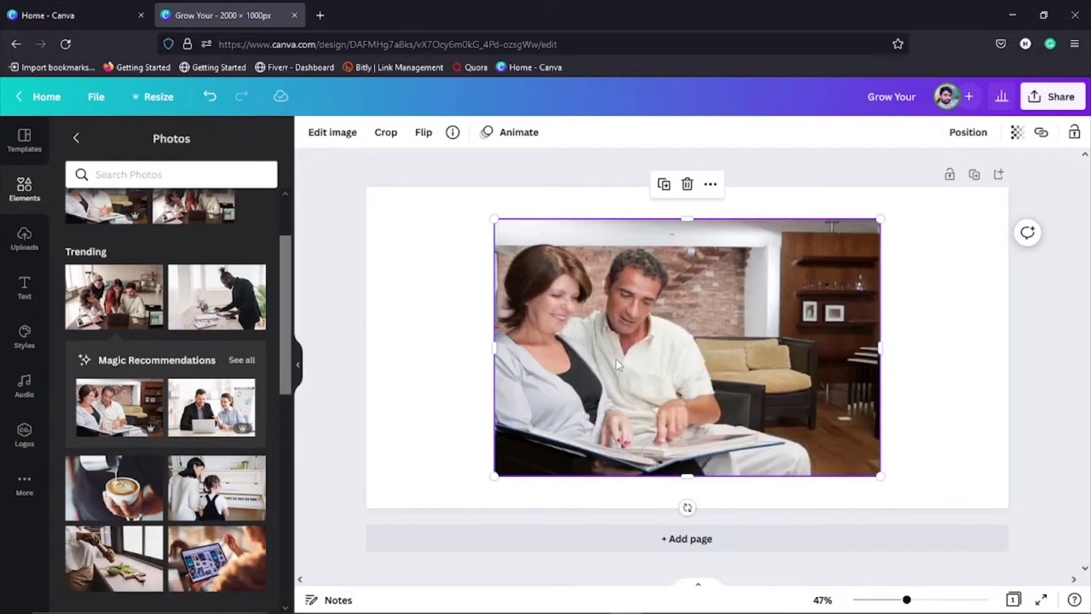
mouse_move(880, 475)
mouse_down()
mouse_move(906, 492)
mouse_move(866, 466)
mouse_up()
right_click(738, 344)
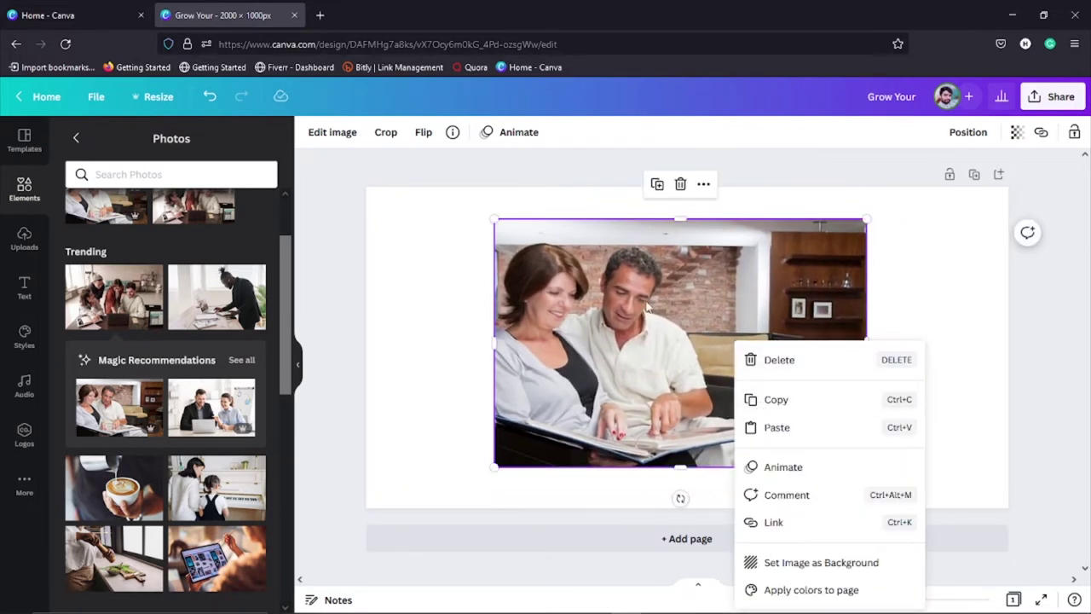
click(439, 287)
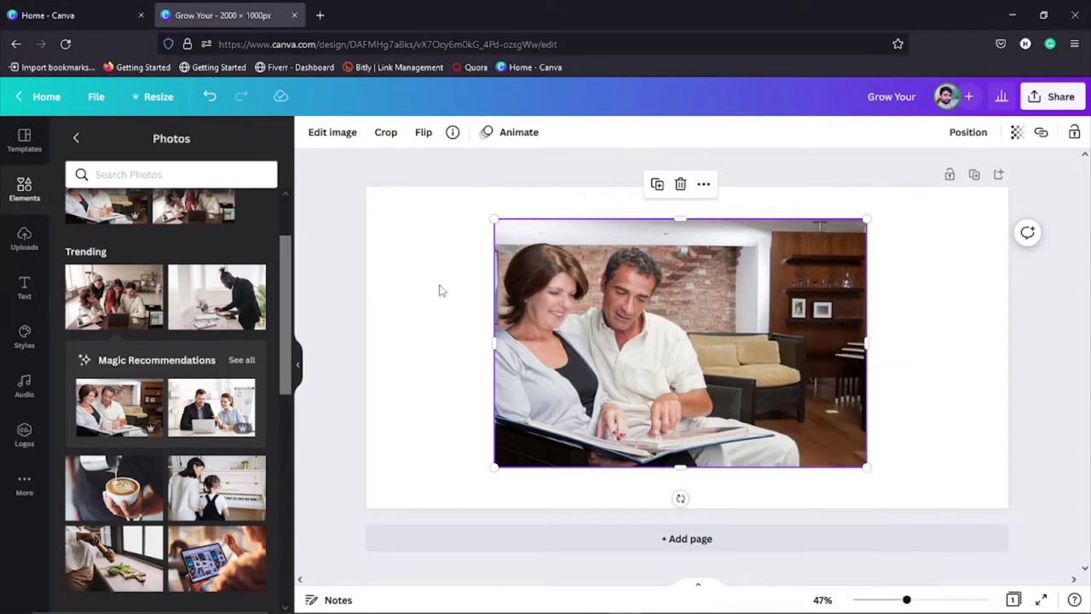
click(656, 293)
right_click(673, 302)
click(750, 528)
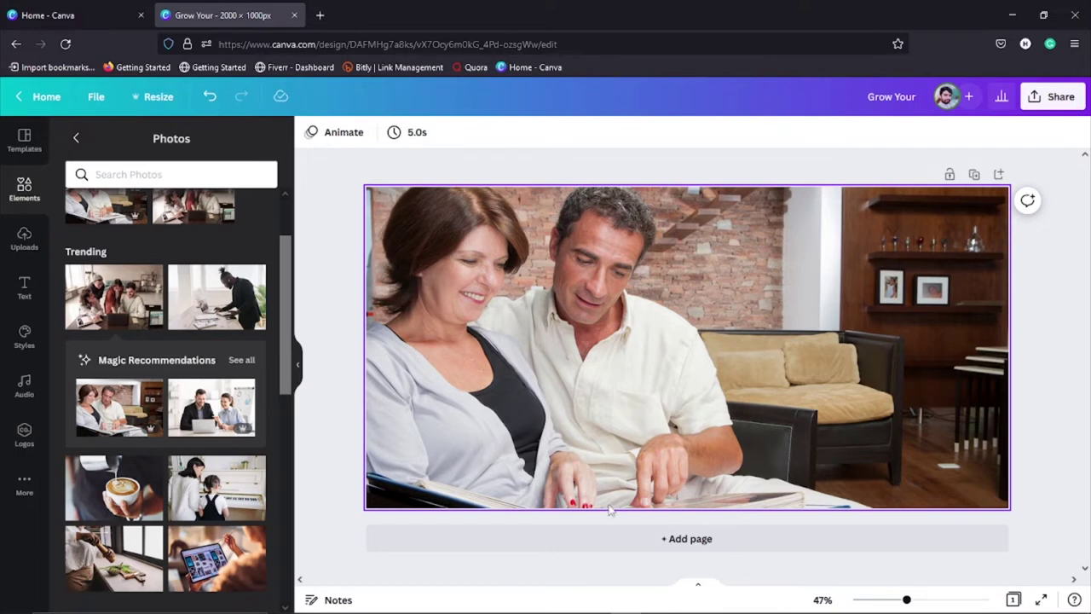
key(ctrl+z)
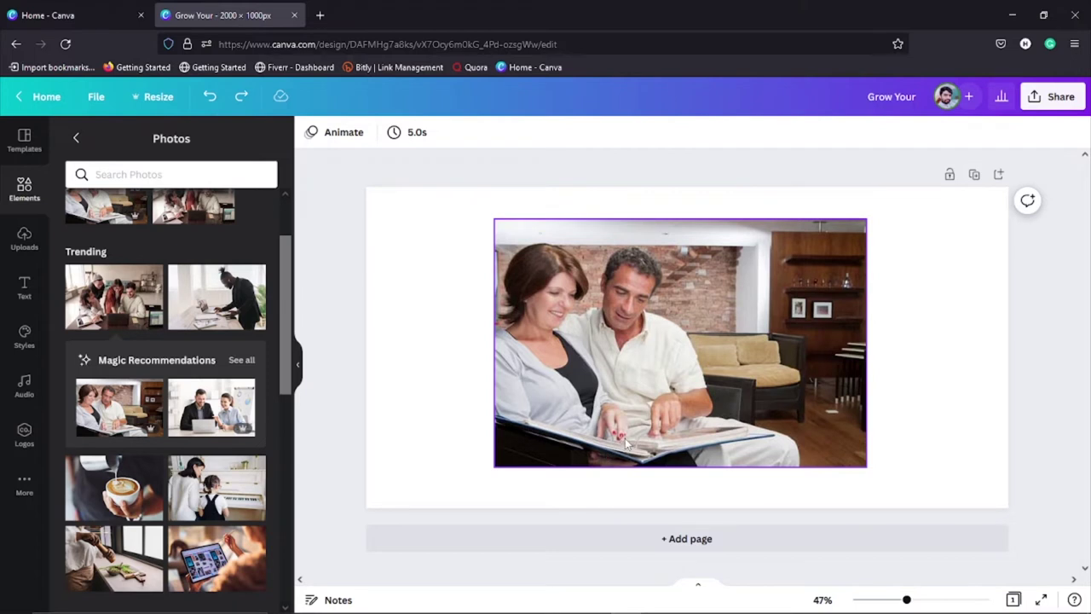
click(631, 440)
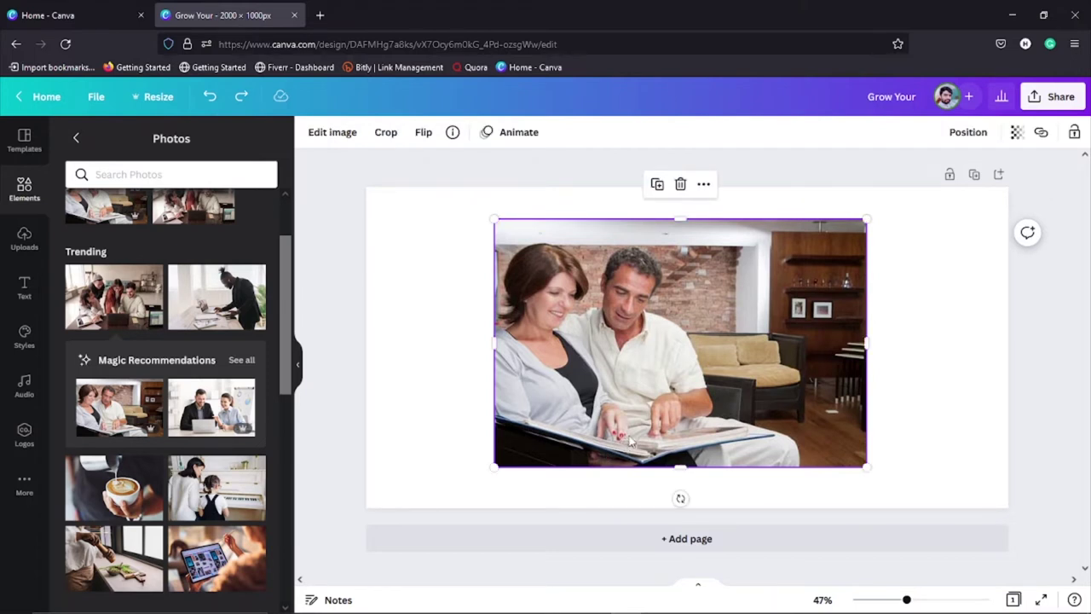
key(Delete)
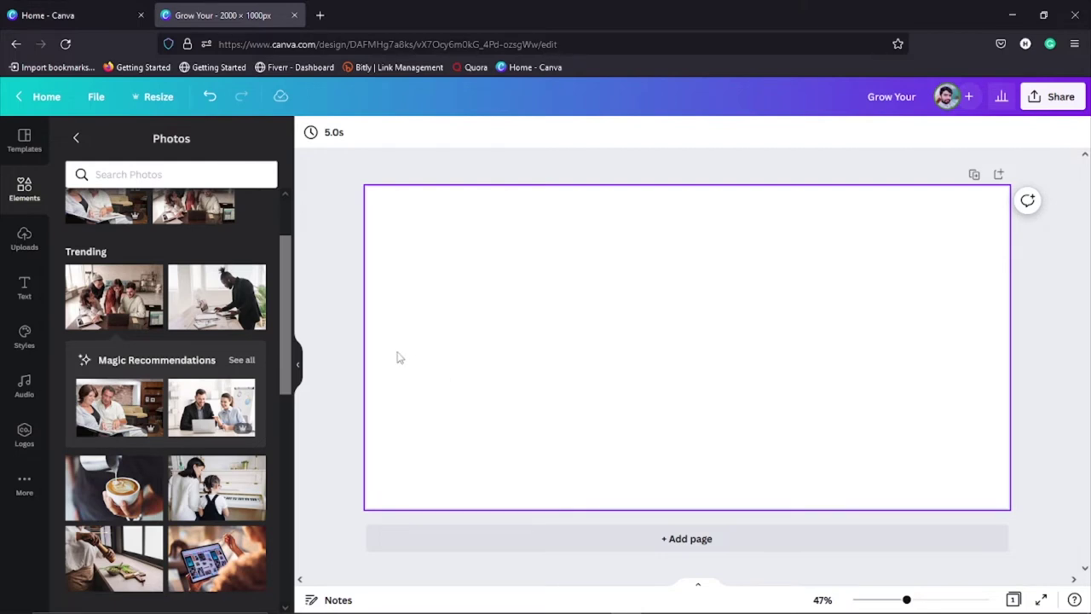
Step: Return to the browser window with the blank design and apply the 'Grow Your Business Now' template
scroll(179, 375, down, 4)
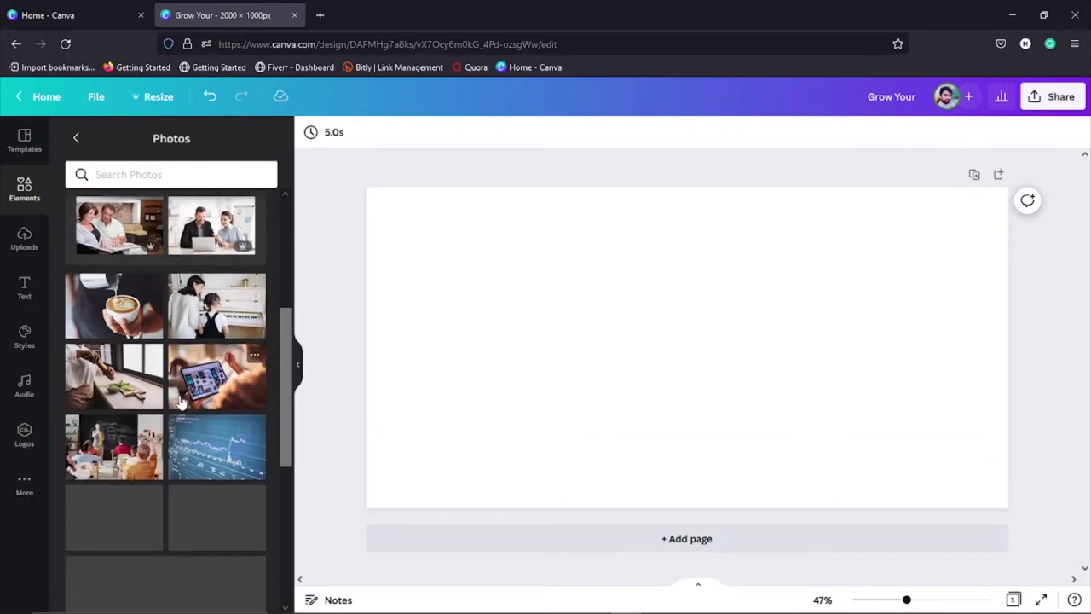
scroll(179, 394, up, 3)
click(74, 140)
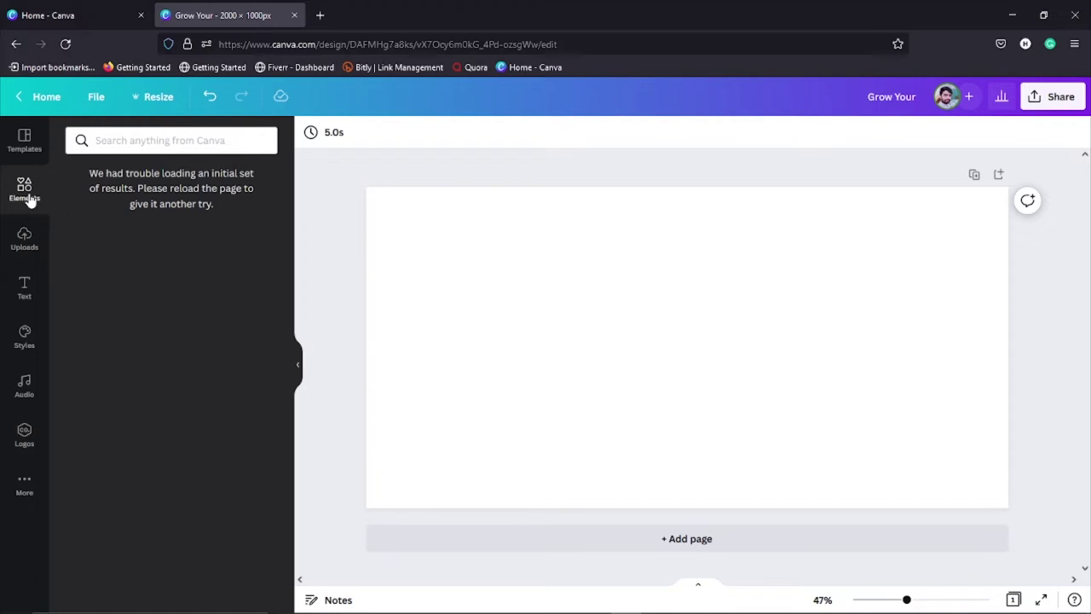
mouse_move(417, 604)
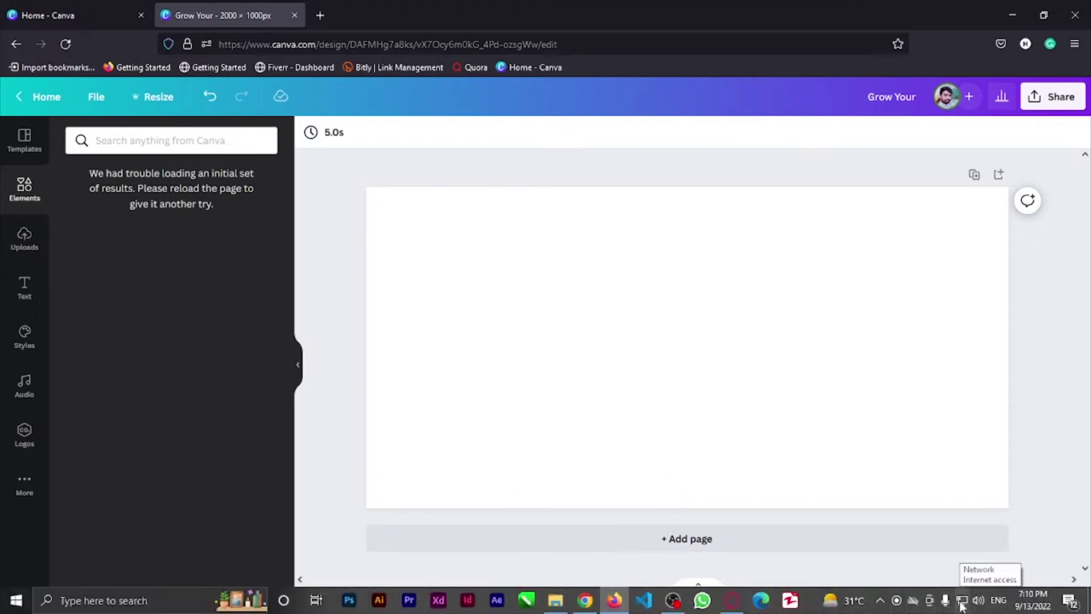
click(732, 601)
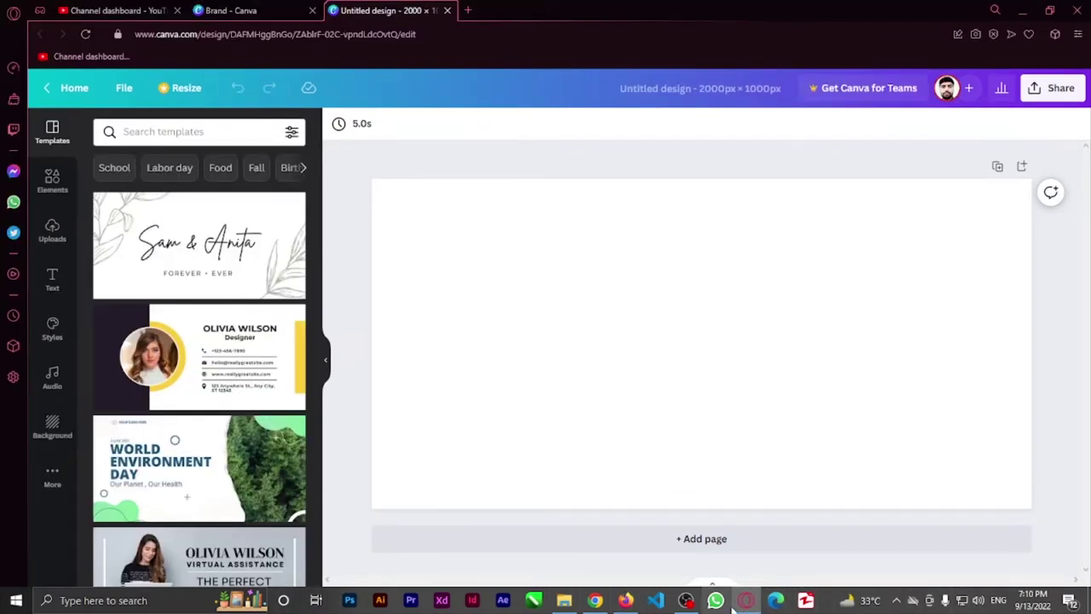
scroll(236, 418, down, 3)
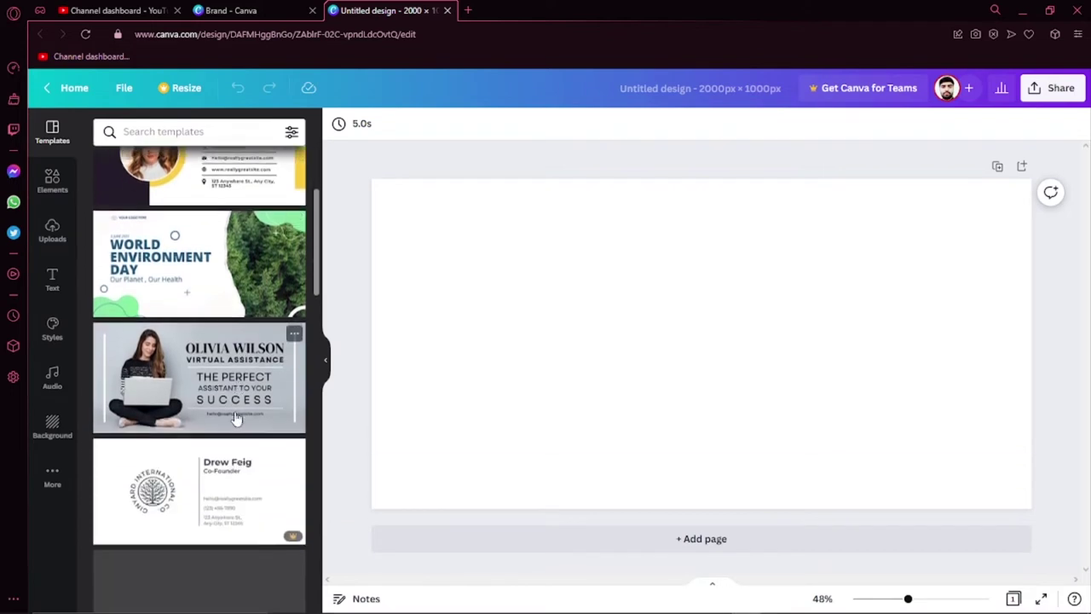
scroll(236, 418, down, 5)
scroll(229, 416, up, 2)
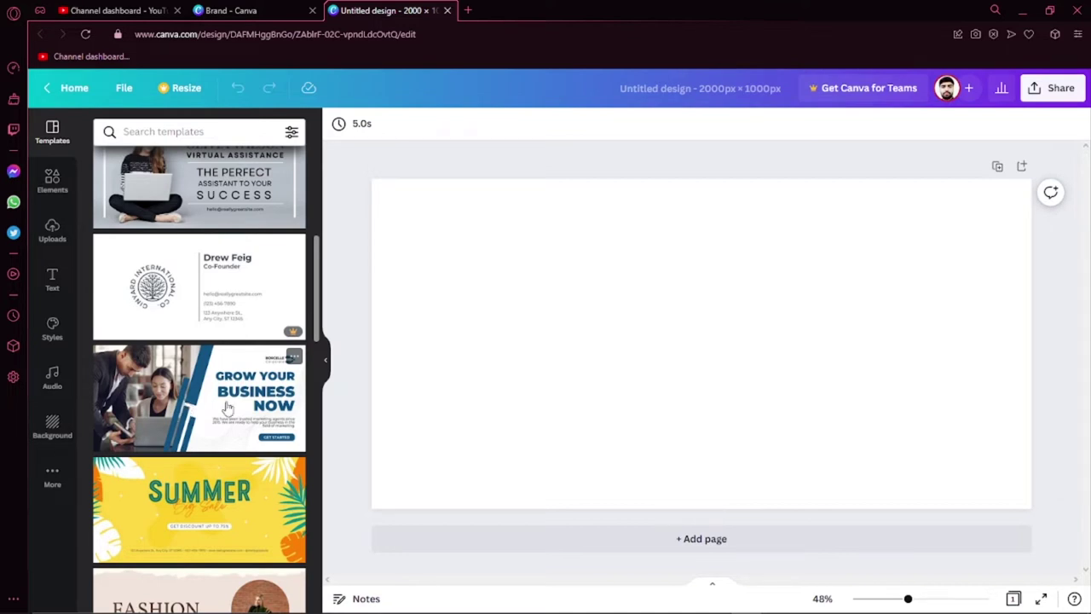
click(196, 401)
scroll(196, 400, up, 2)
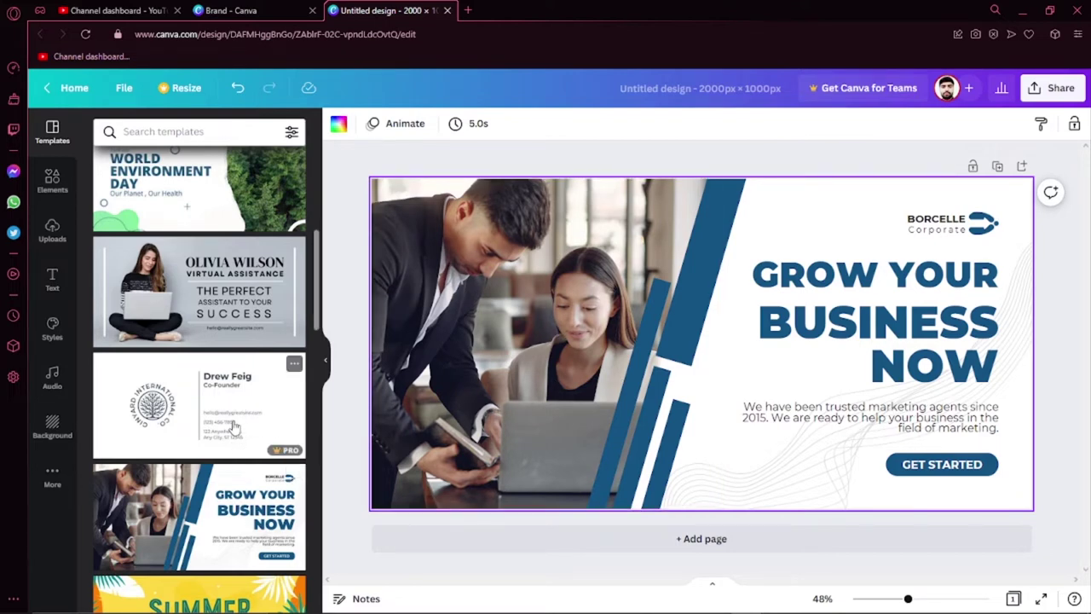
Step: Try the premium business card and Fashion Collection templates, closing each upgrade prompt
click(234, 426)
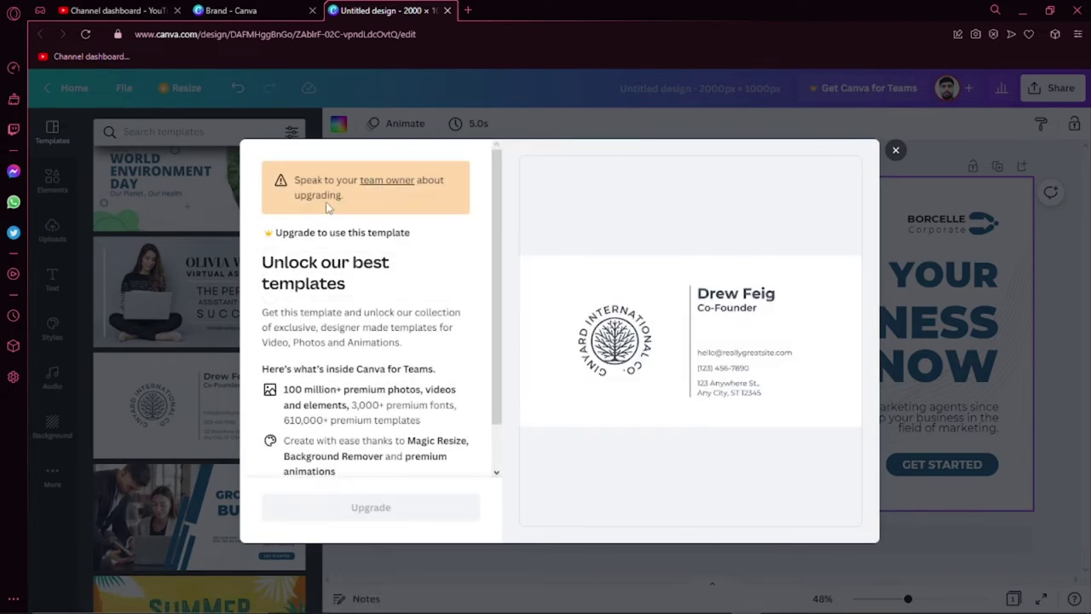
scroll(397, 307, down, 1)
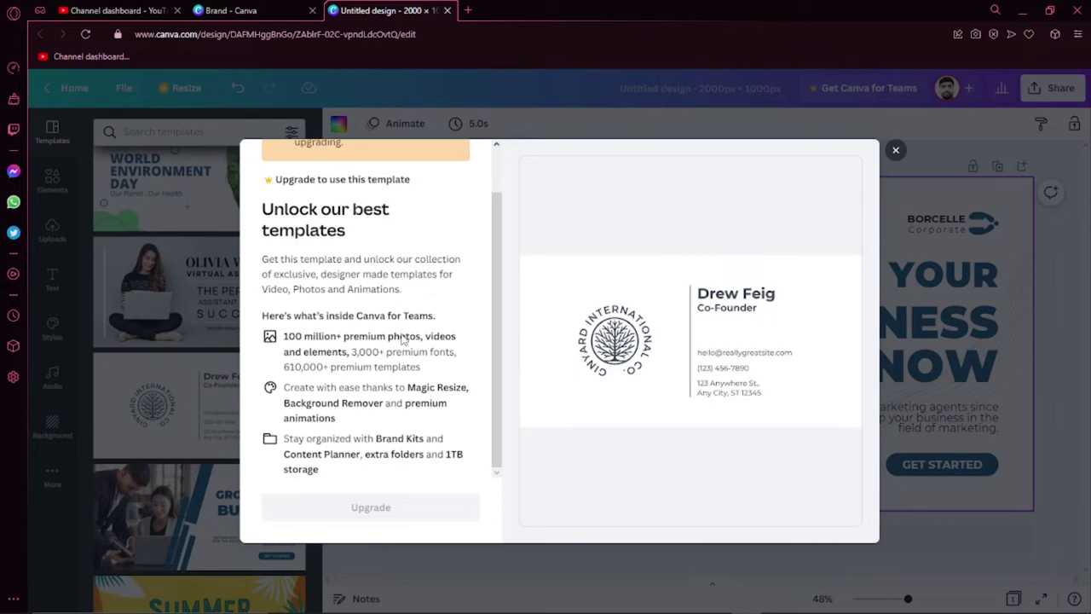
scroll(404, 375, up, 1)
scroll(404, 385, down, 1)
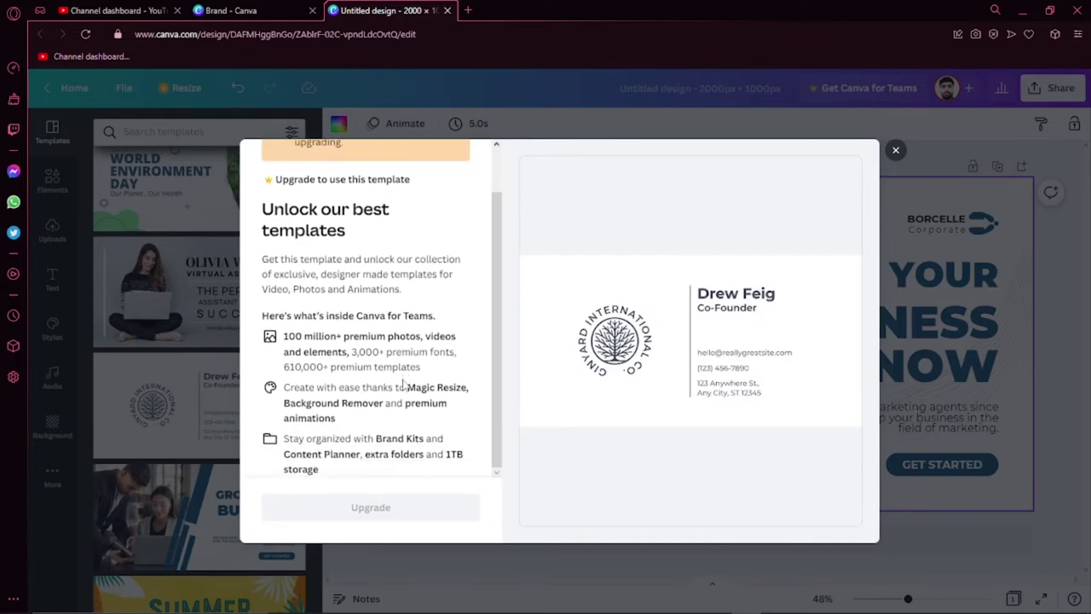
click(896, 152)
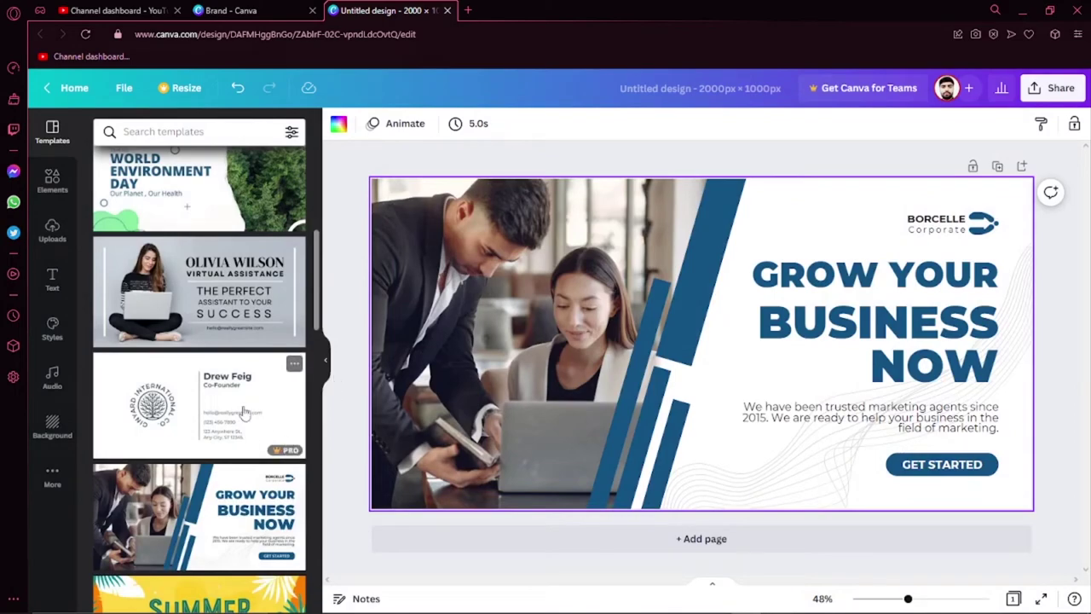
scroll(239, 467, down, 1)
scroll(239, 467, down, 5)
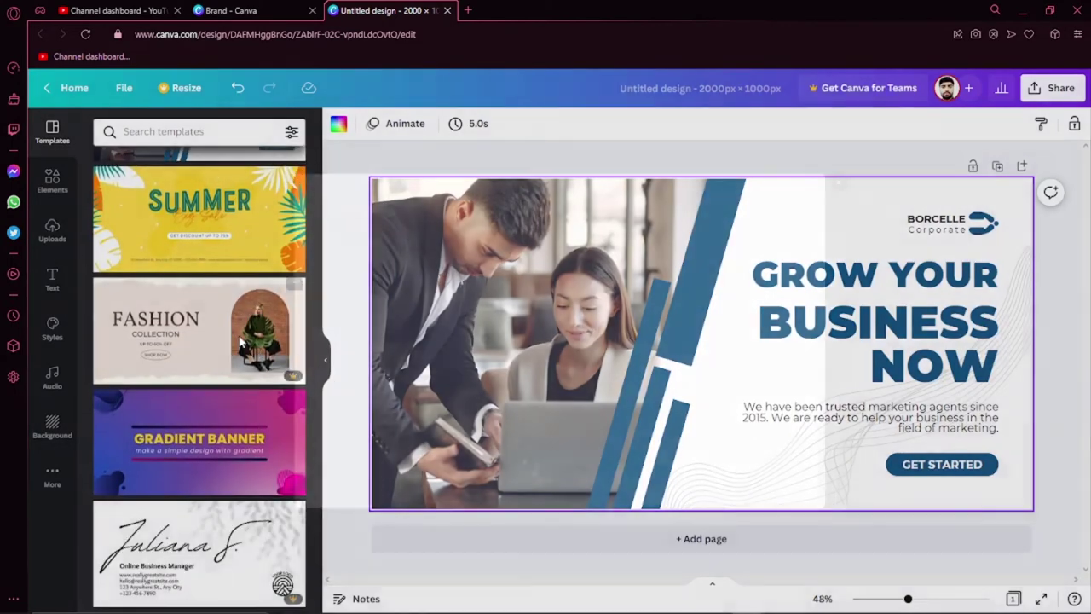
click(241, 341)
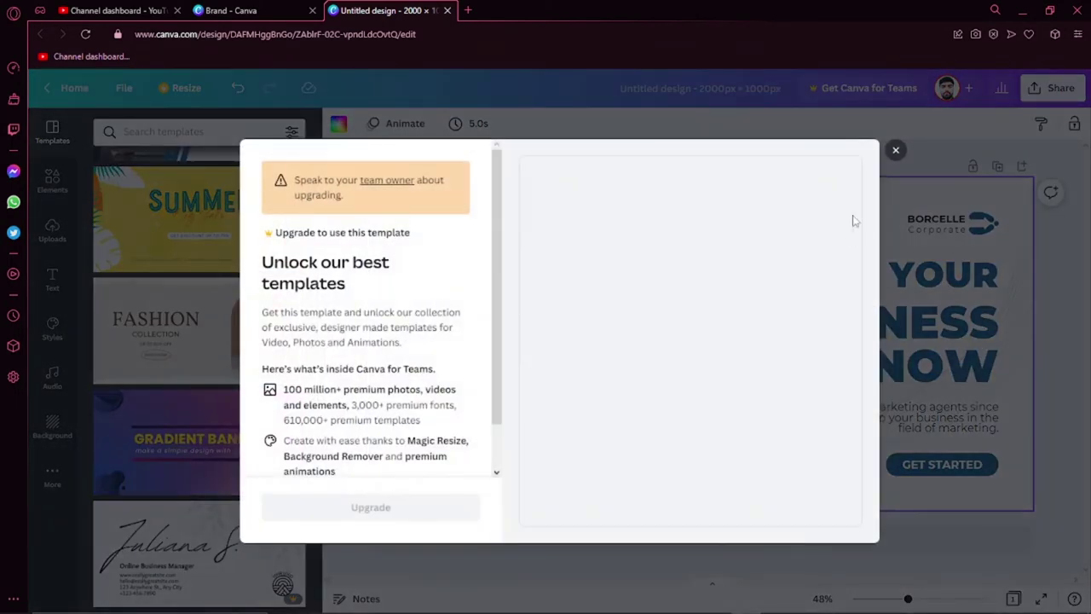
click(896, 152)
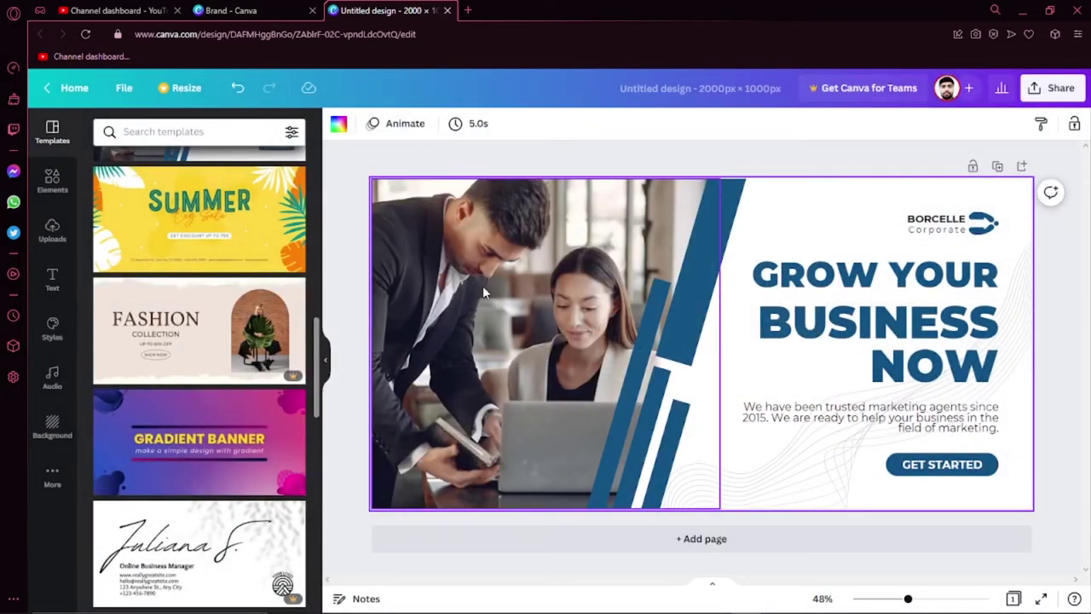
Step: Scroll further down the Templates panel and pick the social media manager card template
scroll(236, 401, down, 3)
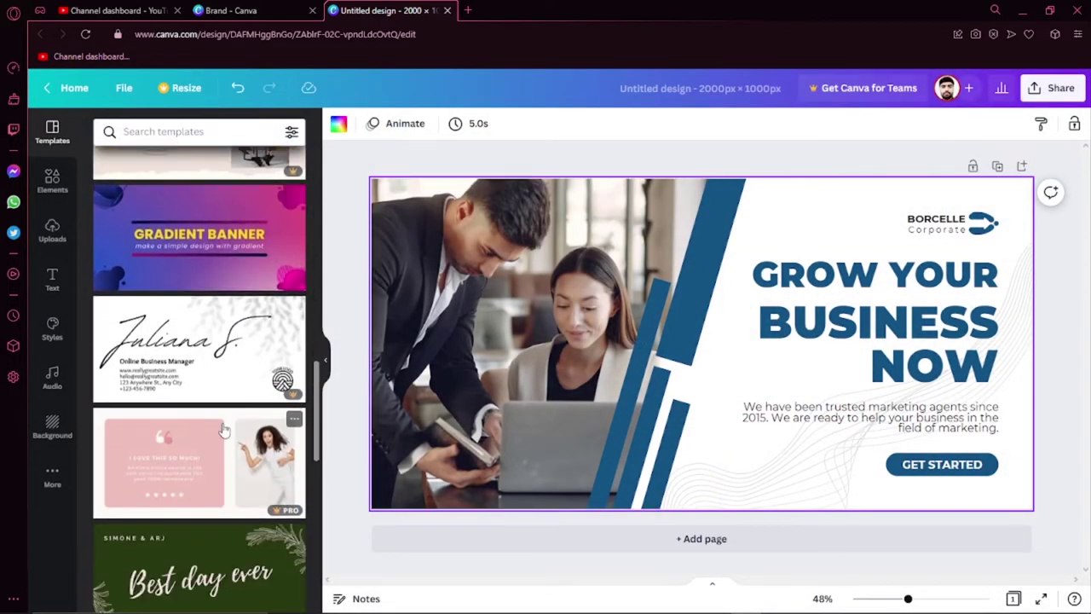
scroll(223, 430, down, 4)
scroll(226, 433, down, 3)
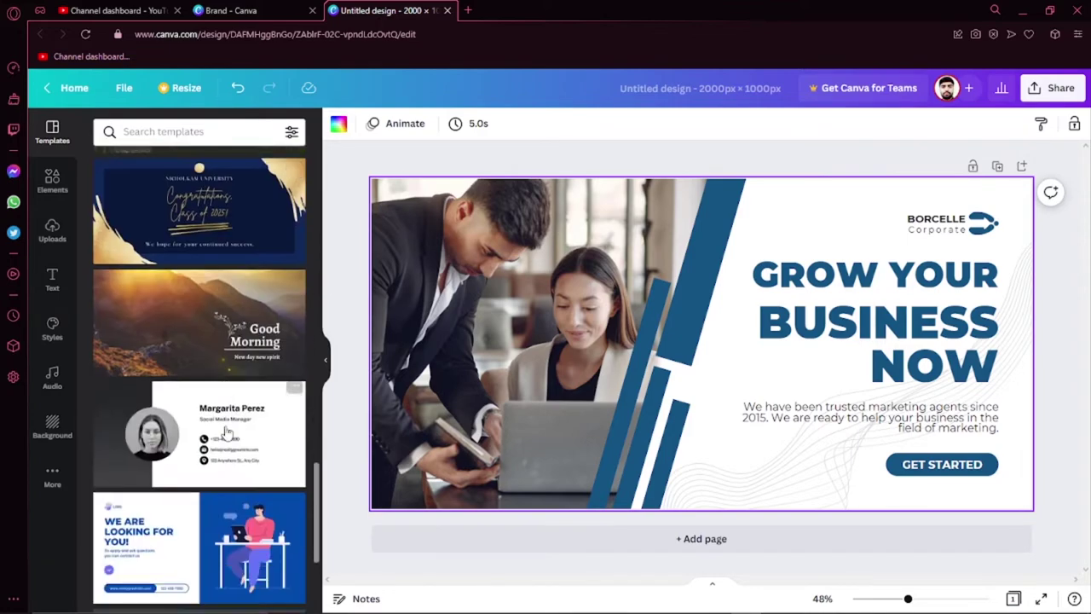
scroll(225, 405, down, 1)
click(231, 383)
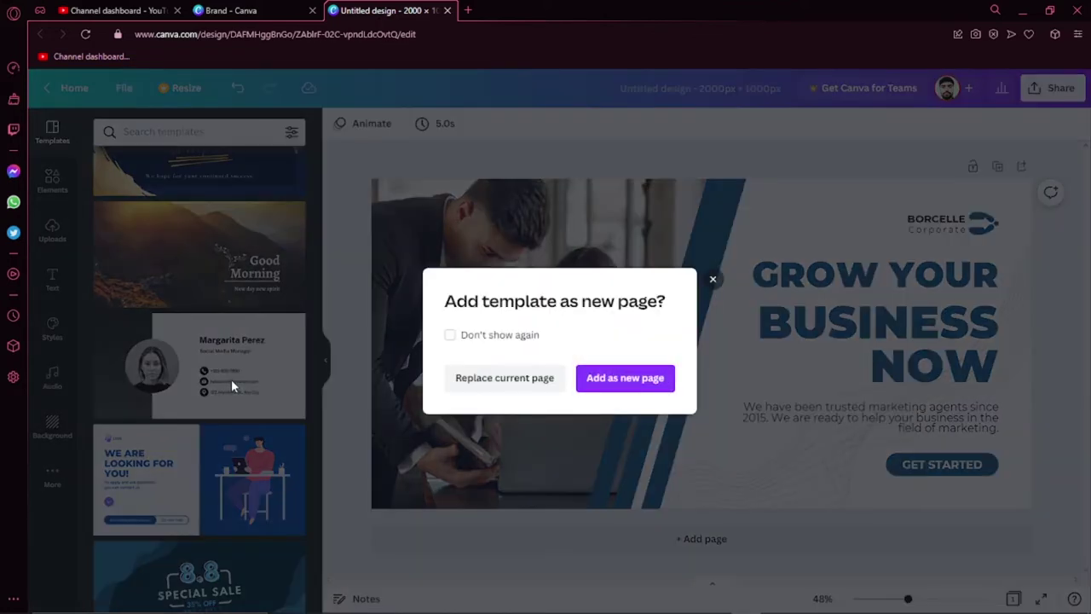
Step: Add the social media manager card template as a new second page
click(610, 383)
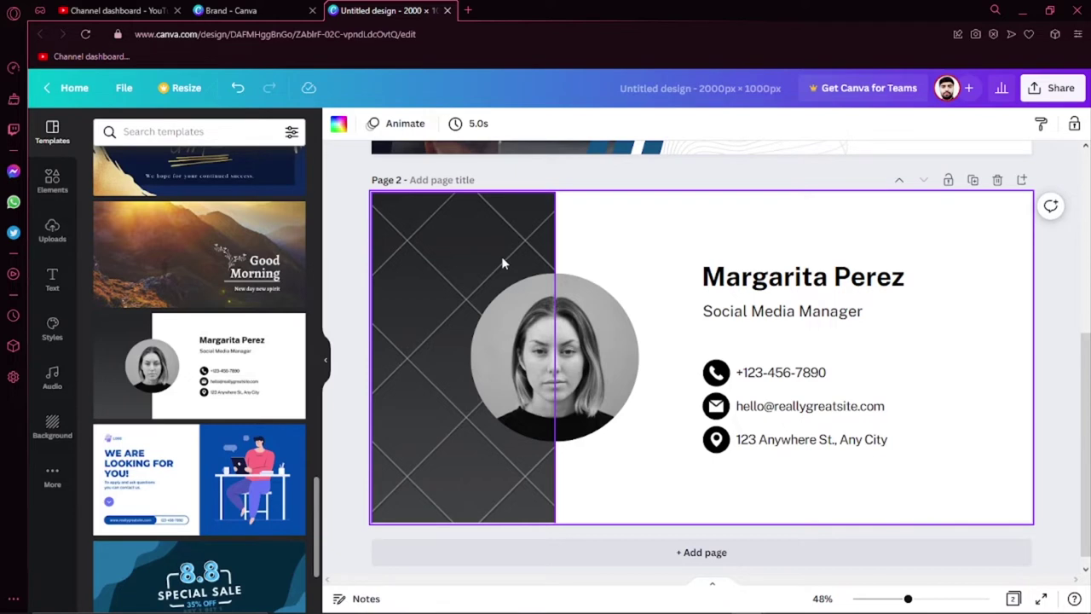
scroll(486, 307, up, 3)
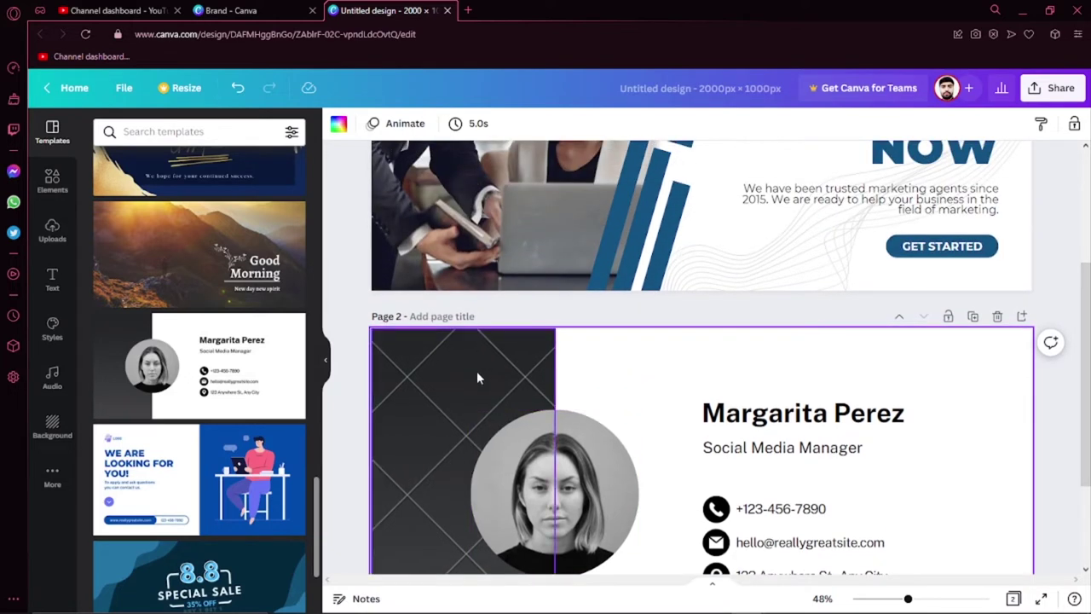
scroll(477, 377, down, 1)
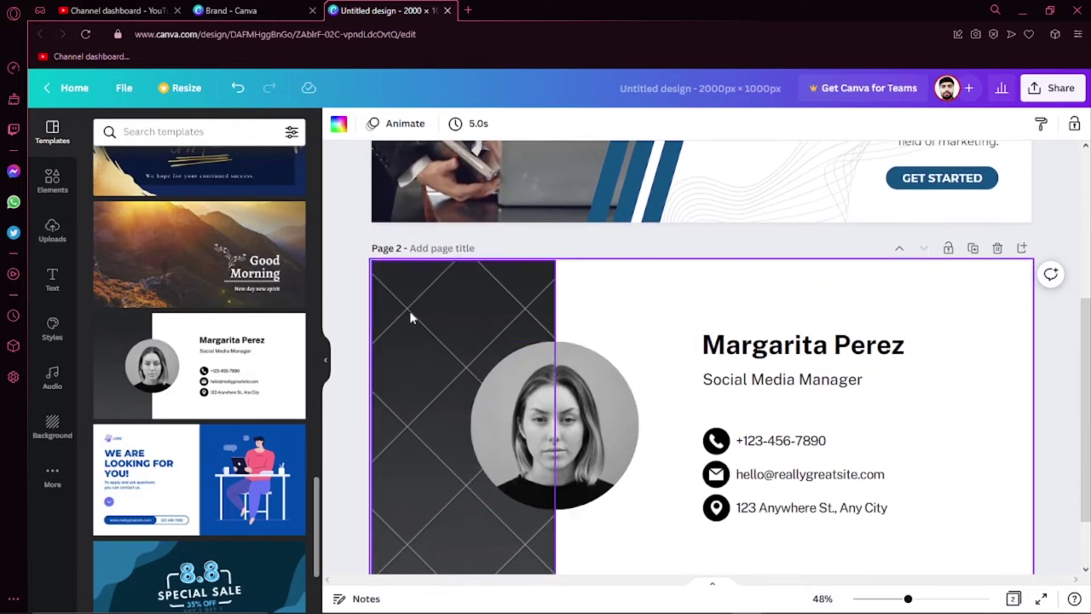
scroll(443, 341, down, 1)
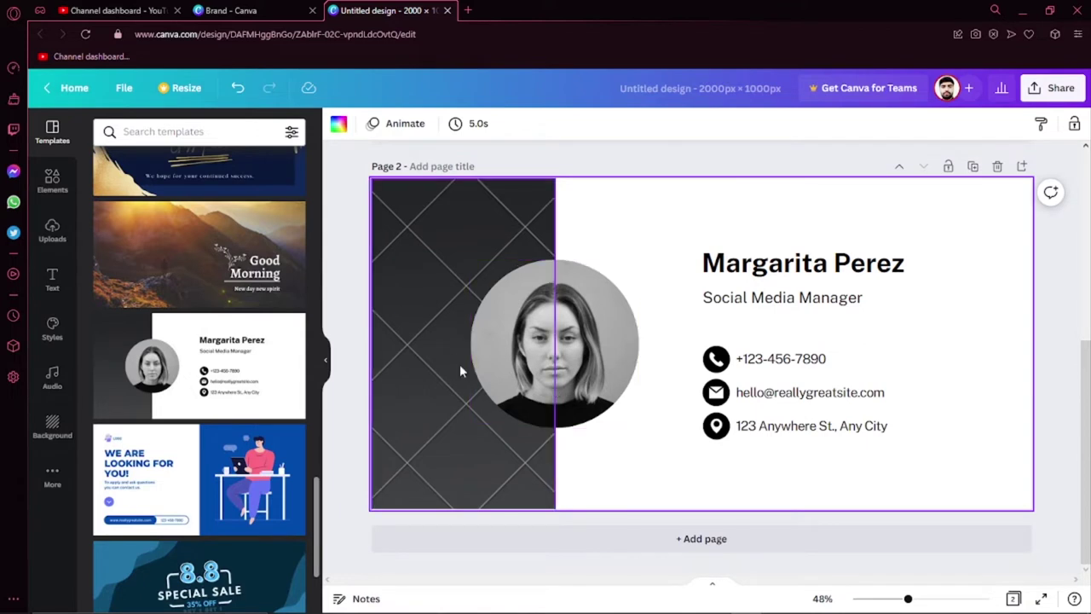
Step: Stretch the dark patterned panel over all of Page 2, then switch to the Grow Your window
click(445, 297)
right_click(446, 298)
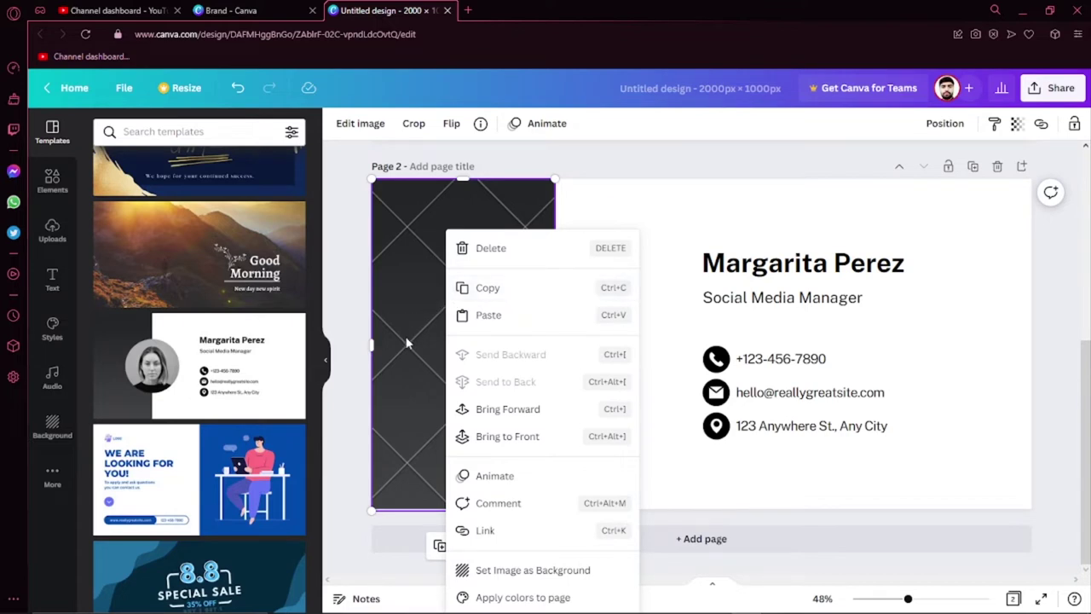
click(358, 368)
click(436, 295)
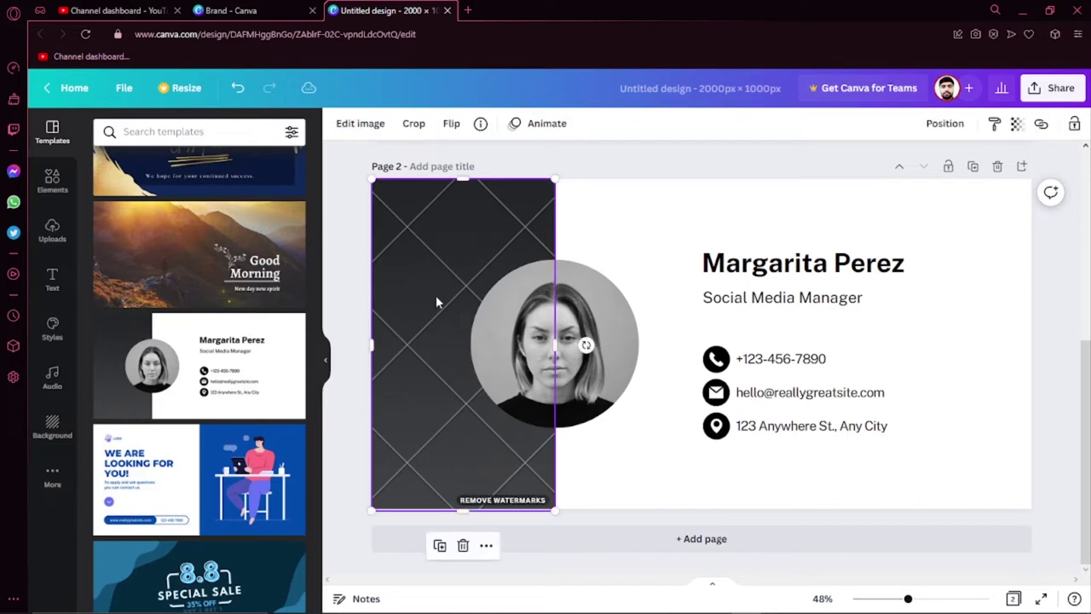
click(567, 352)
drag(555, 345, 1028, 340)
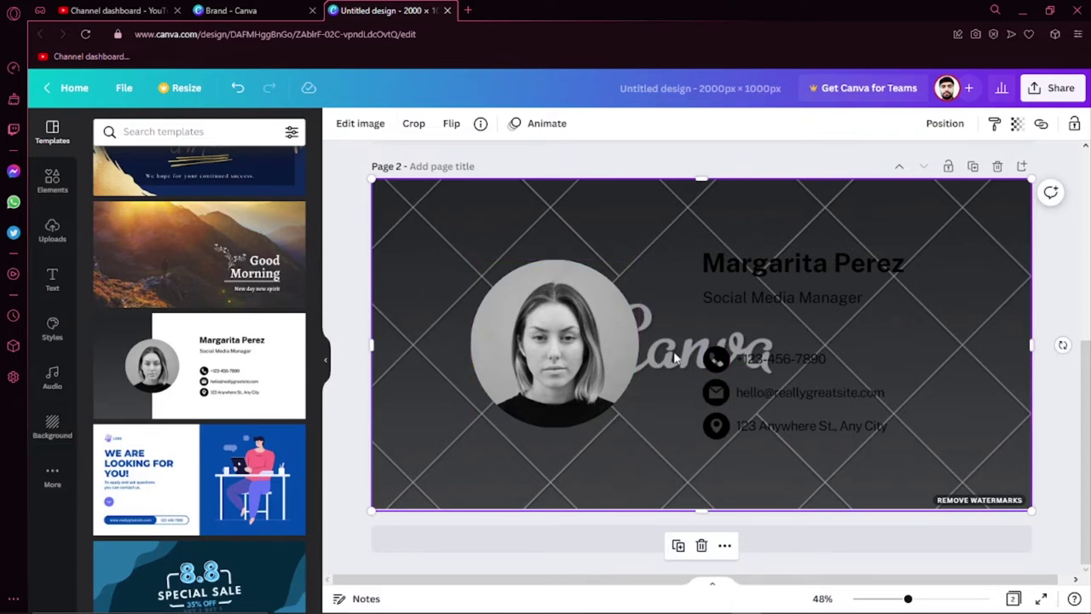
drag(676, 358, 733, 319)
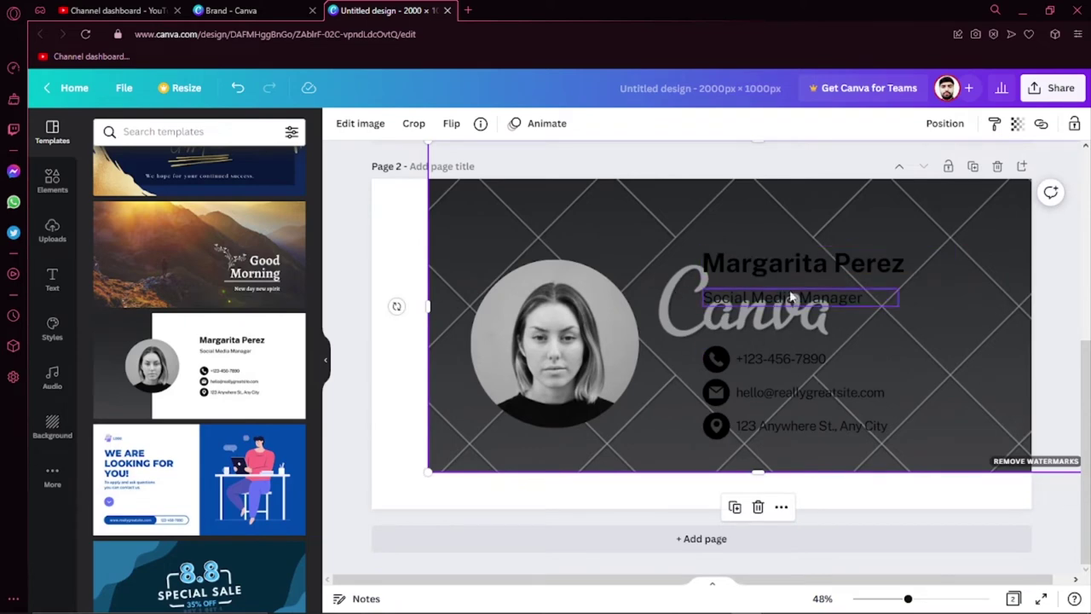
drag(748, 328, 644, 482)
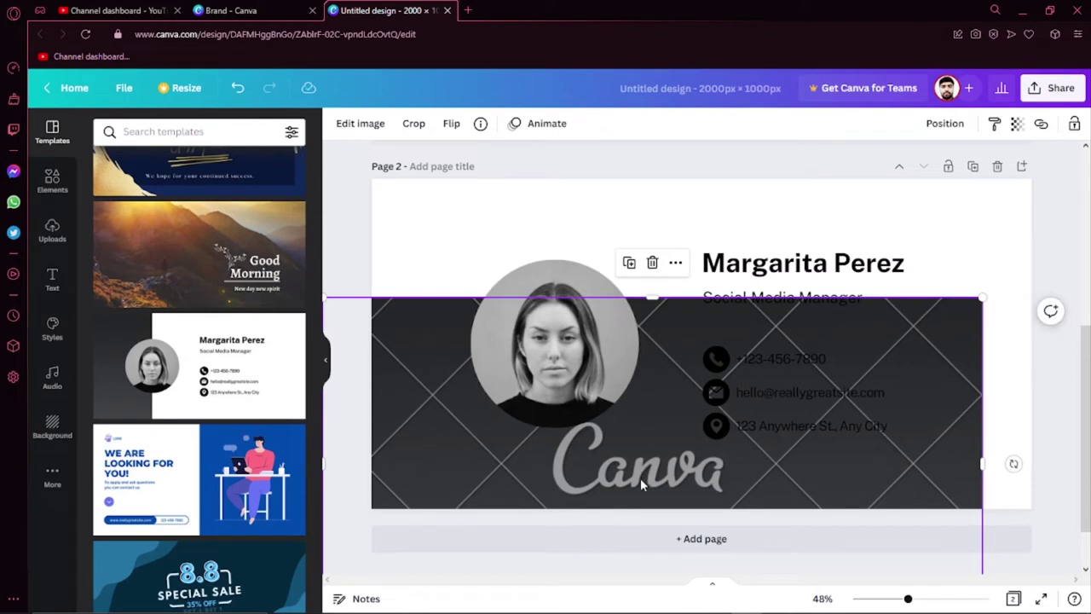
key(Down)
key(Down)
key(Down)
key(Down)
key(Down)
key(Down)
key(Down)
key(Down)
key(Down)
key(Down)
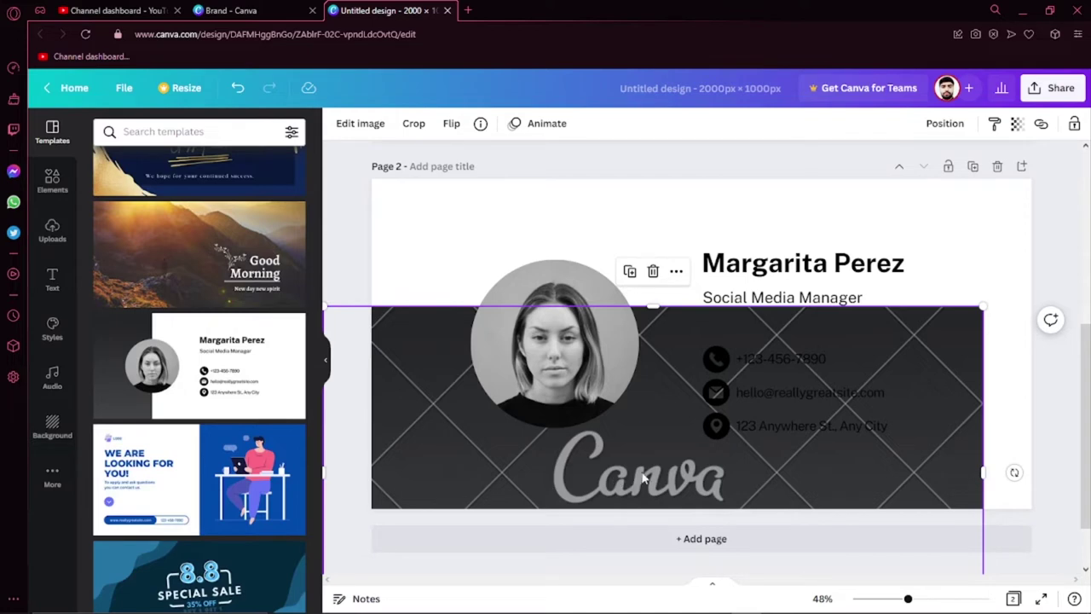
drag(643, 479, 695, 346)
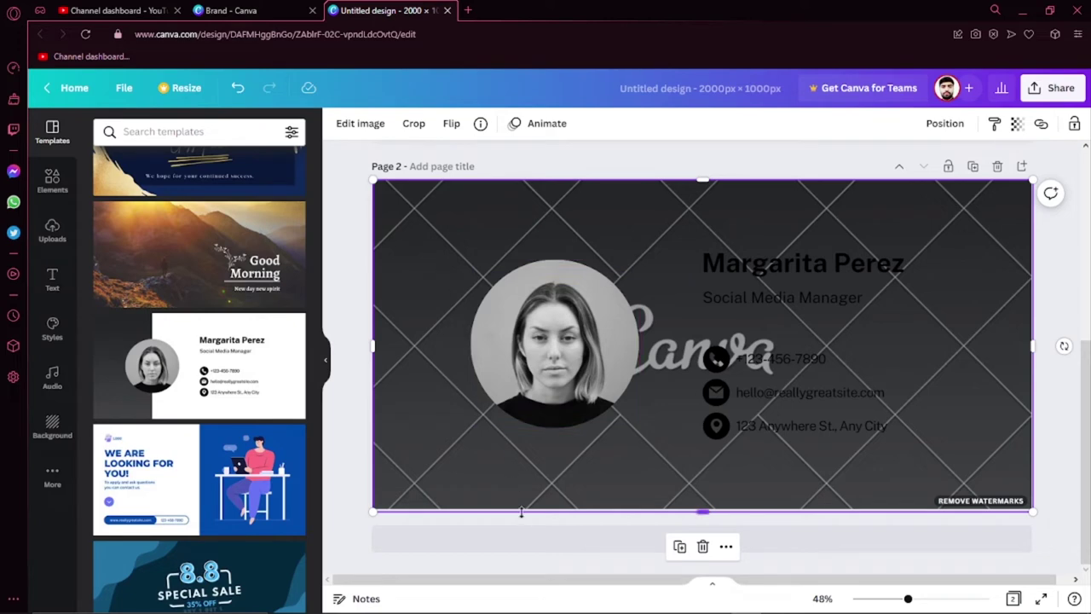
click(626, 601)
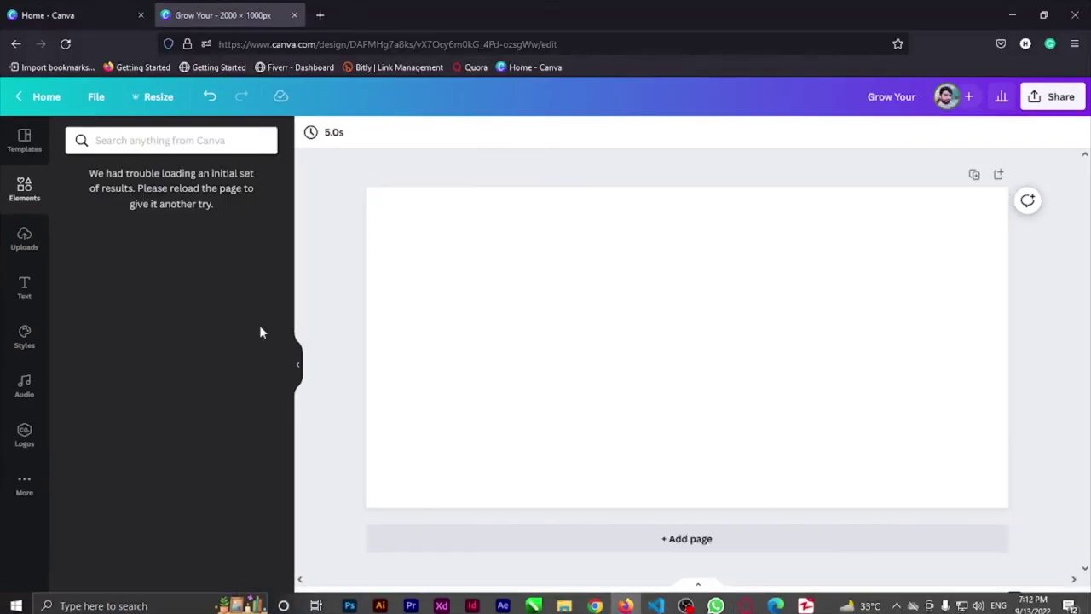
Step: Reload the Grow Your design to clear the loading error and open all stock Videos
click(25, 153)
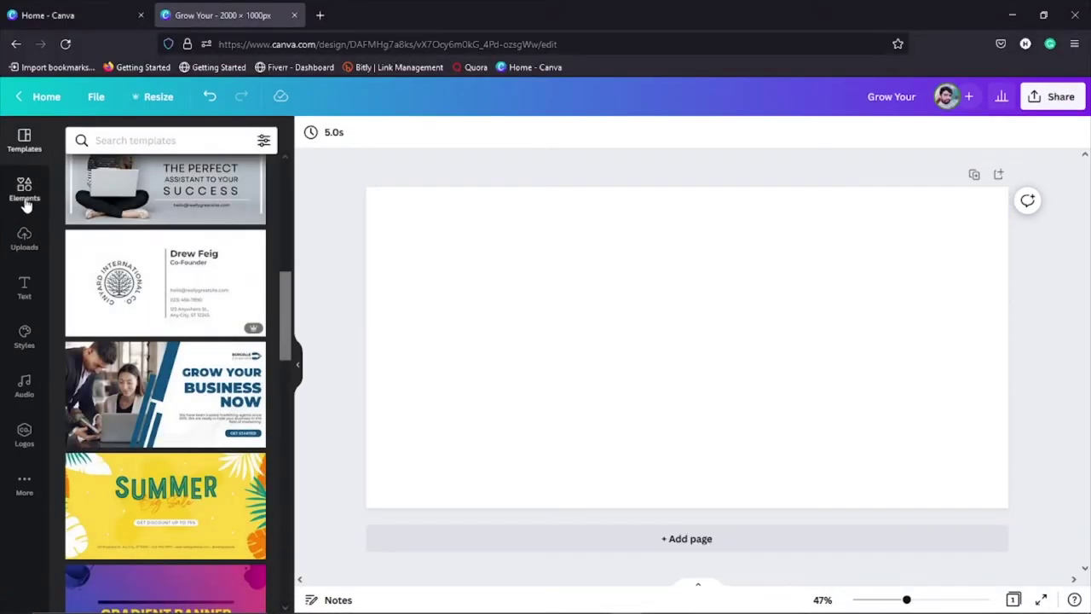
click(24, 203)
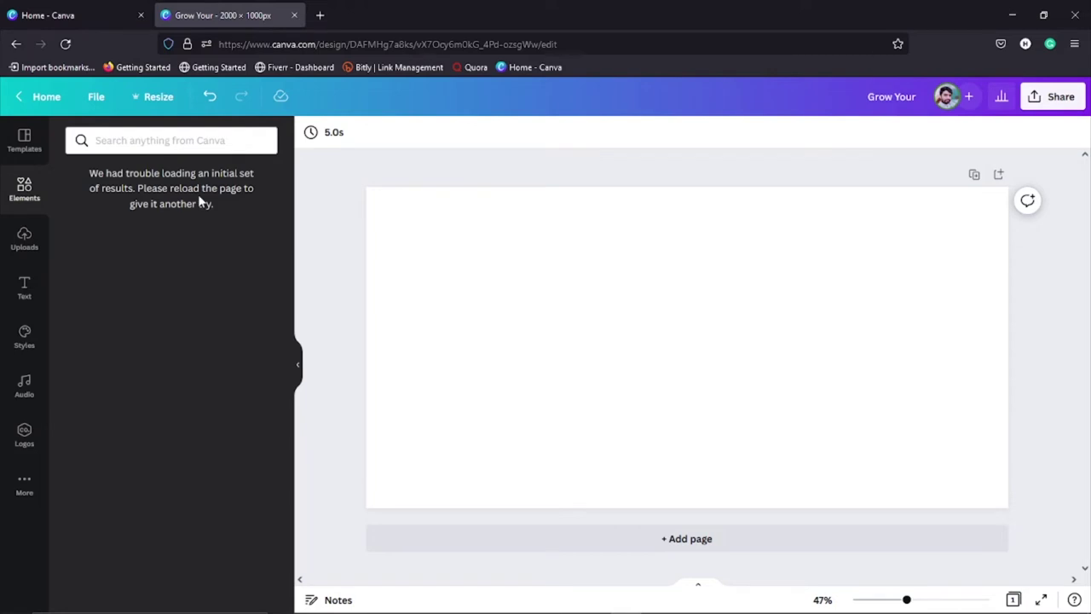
click(65, 43)
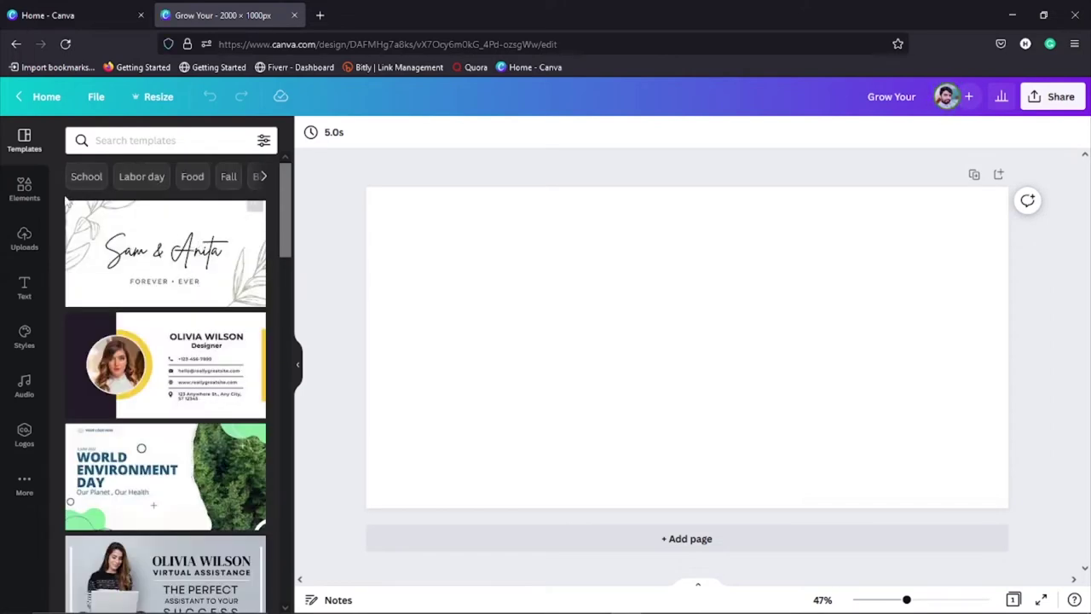
click(24, 187)
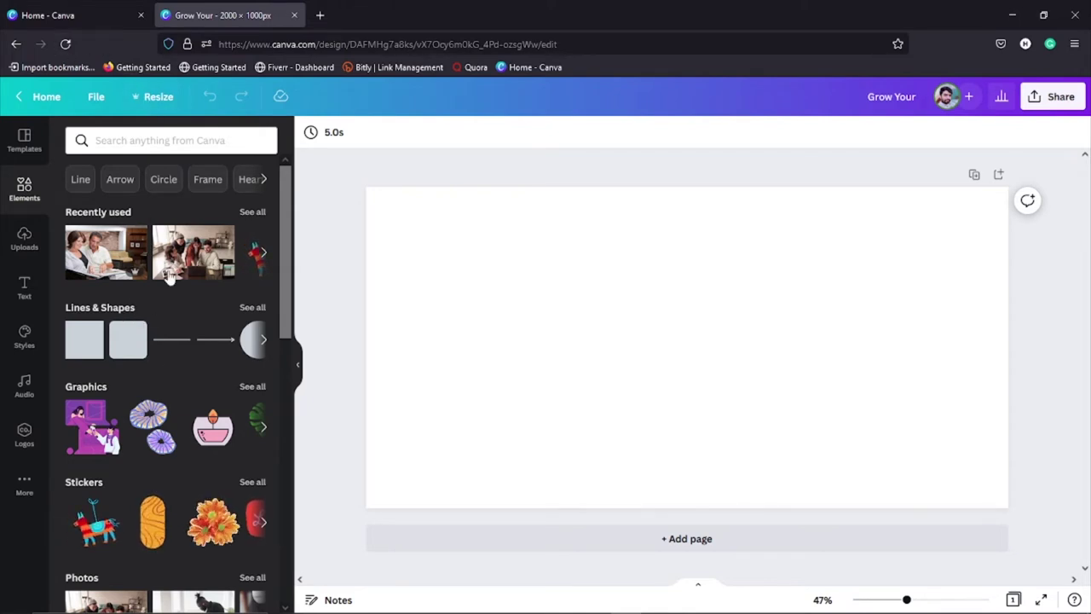
scroll(166, 345, down, 1)
scroll(158, 353, down, 5)
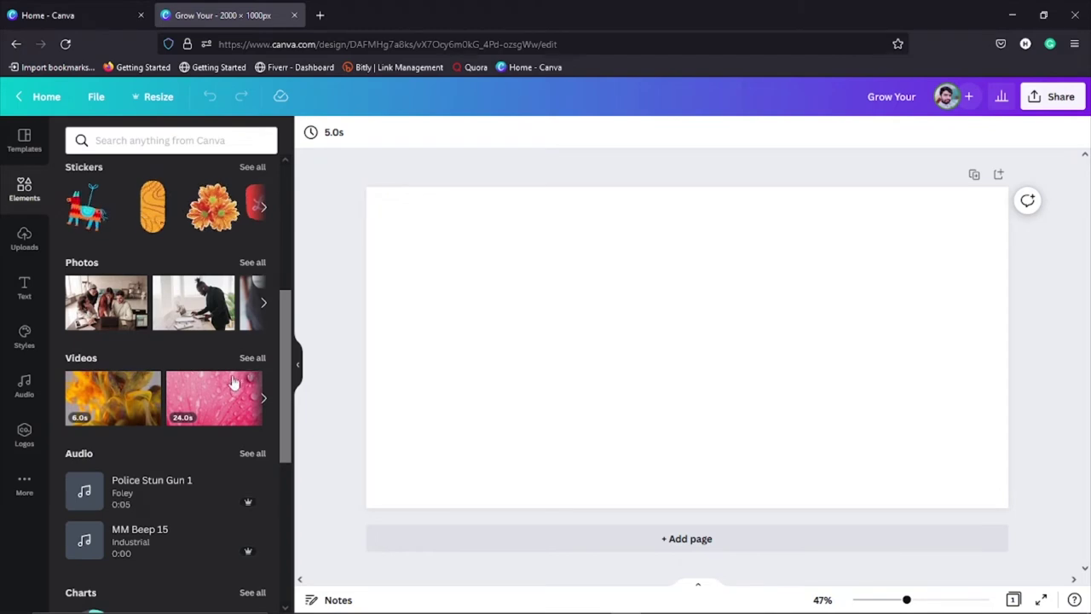
click(252, 358)
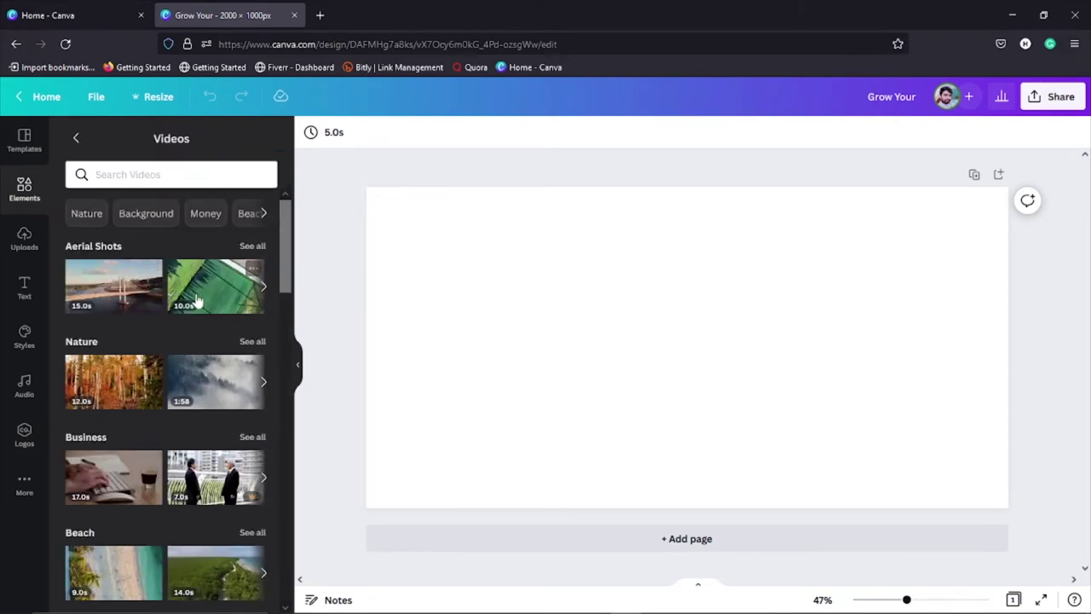
click(107, 294)
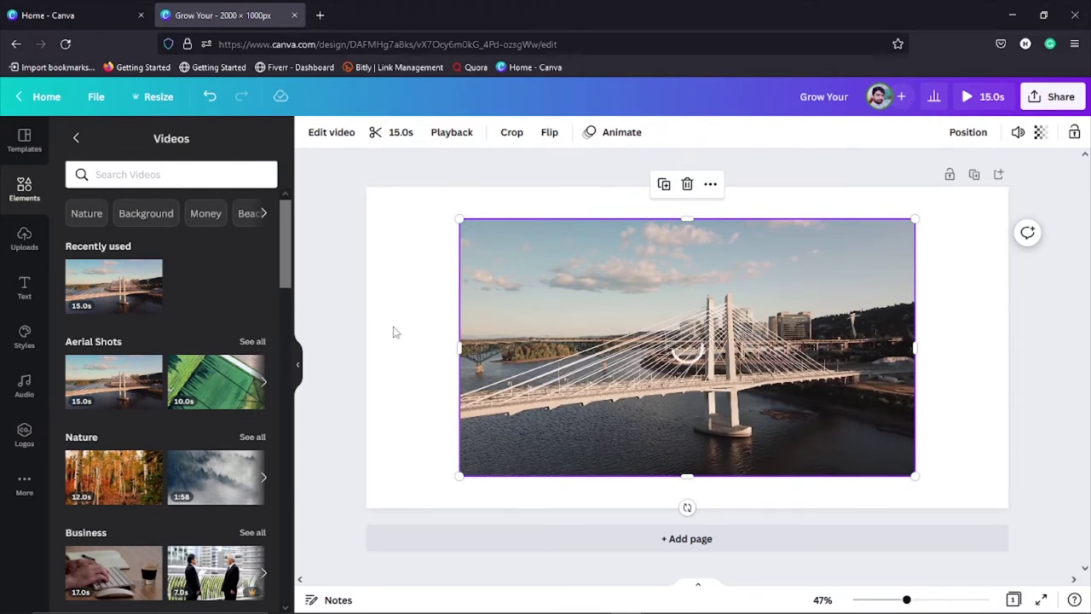
mouse_move(566, 331)
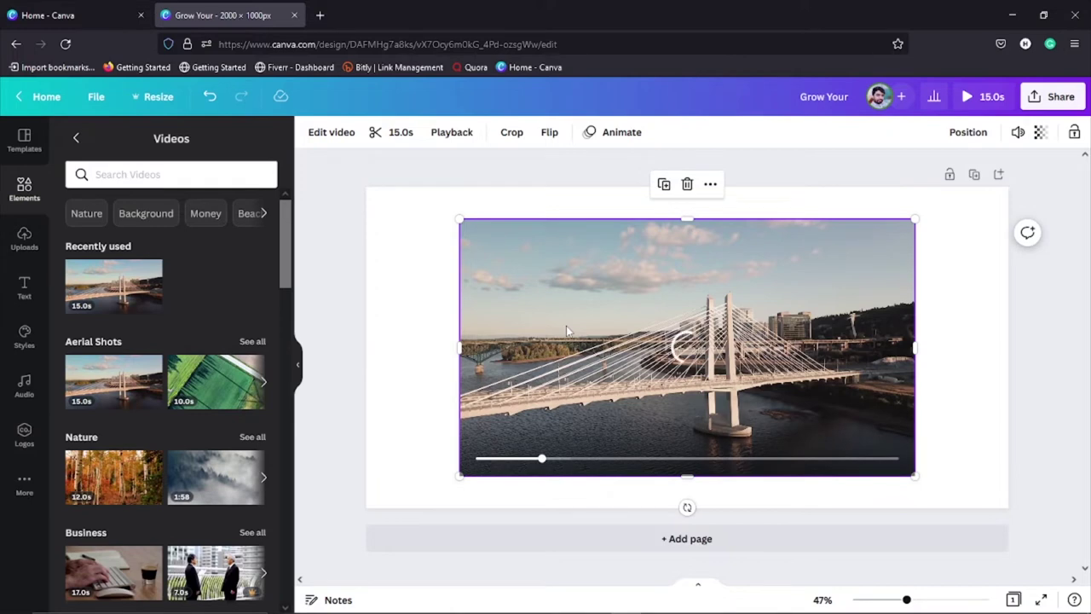
key(Delete)
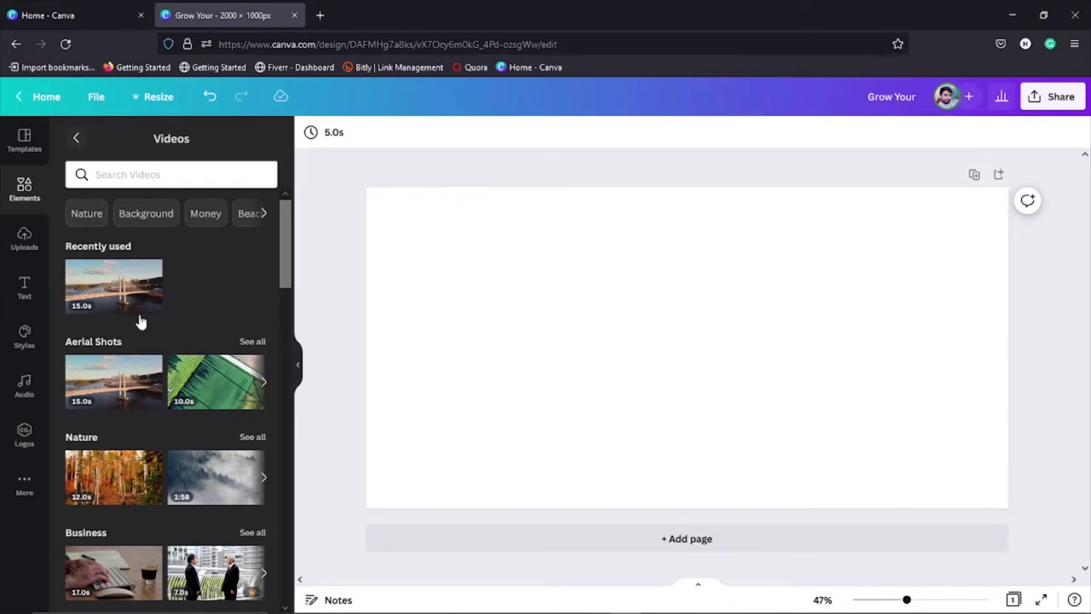
scroll(158, 372, down, 8)
scroll(162, 382, down, 8)
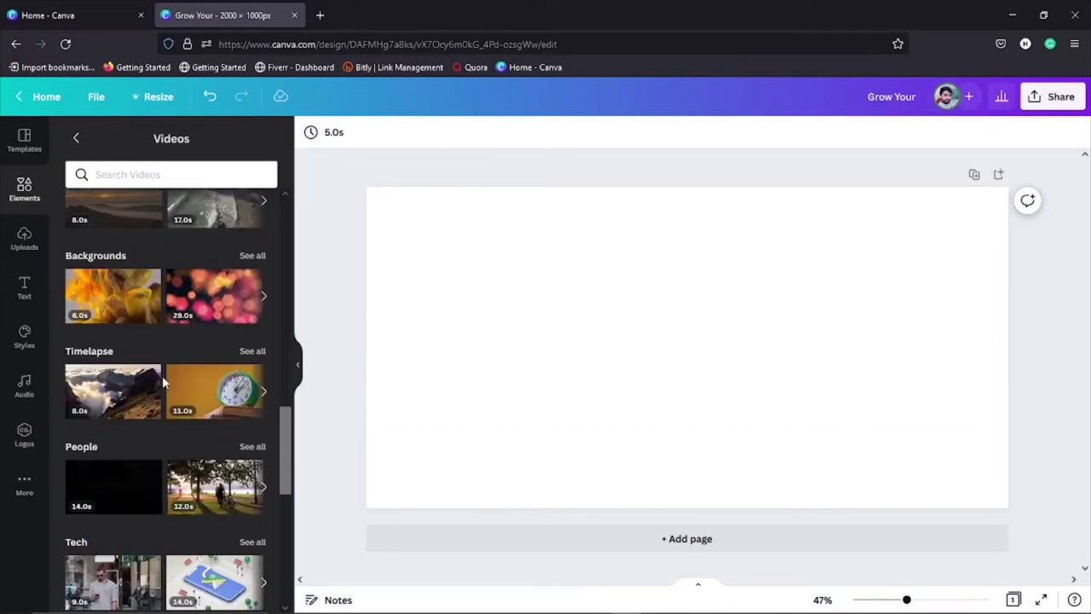
scroll(163, 376, down, 2)
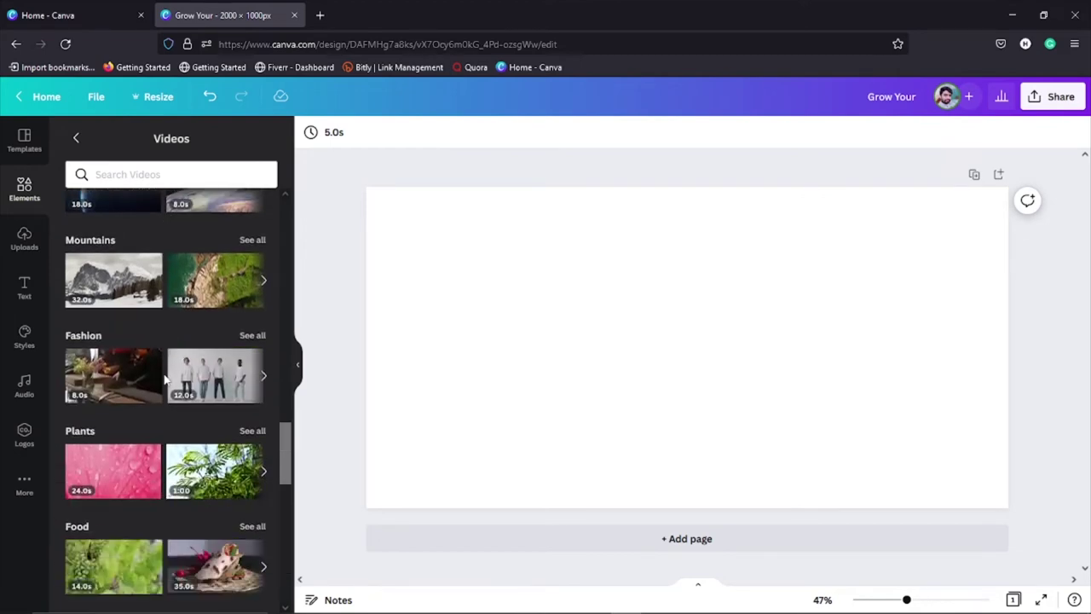
scroll(160, 367, up, 10)
scroll(158, 354, up, 5)
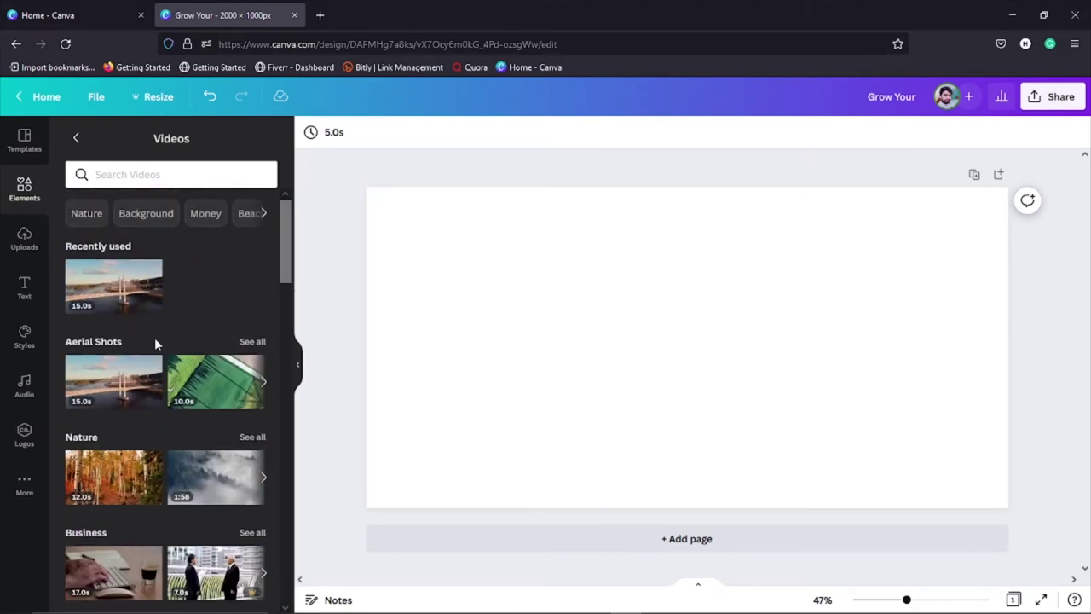
Step: Open the full Charts collection from Elements and add a stacked bar chart to the page
click(75, 138)
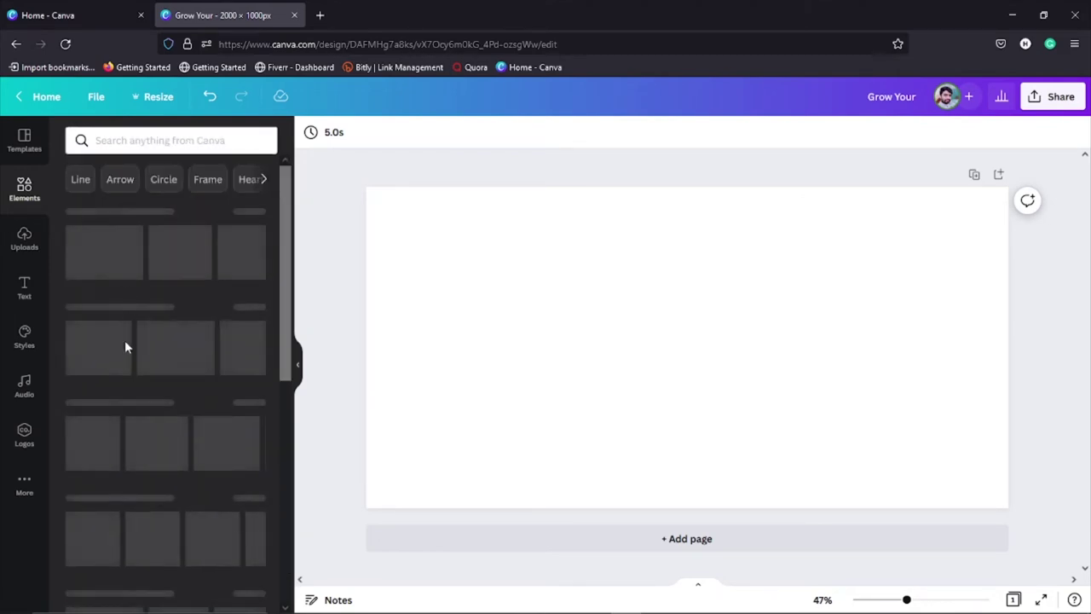
scroll(151, 409, down, 3)
scroll(150, 411, down, 3)
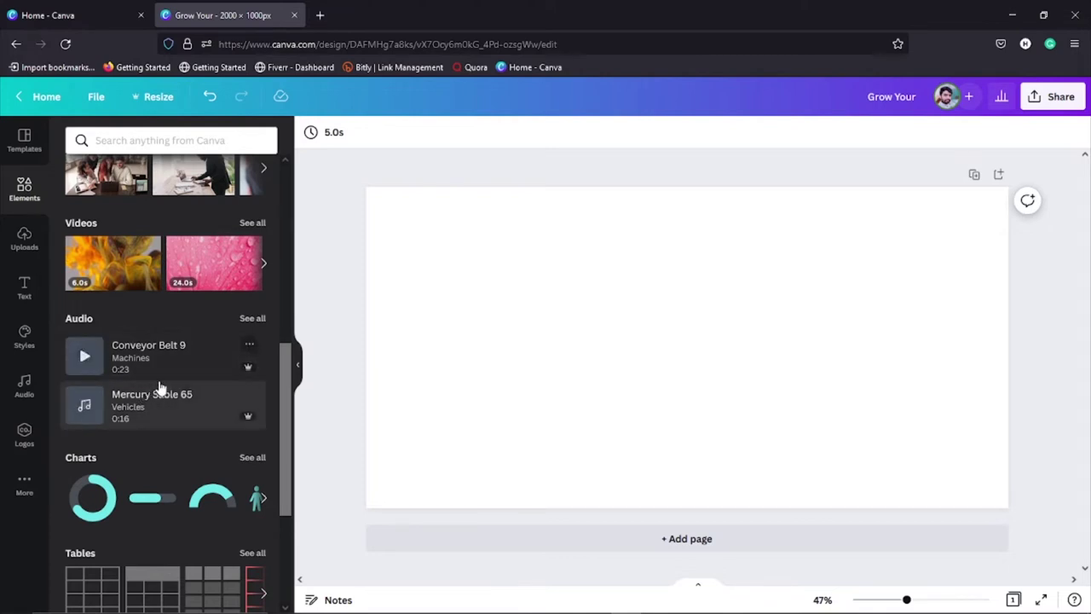
scroll(158, 419, down, 1)
scroll(152, 419, down, 2)
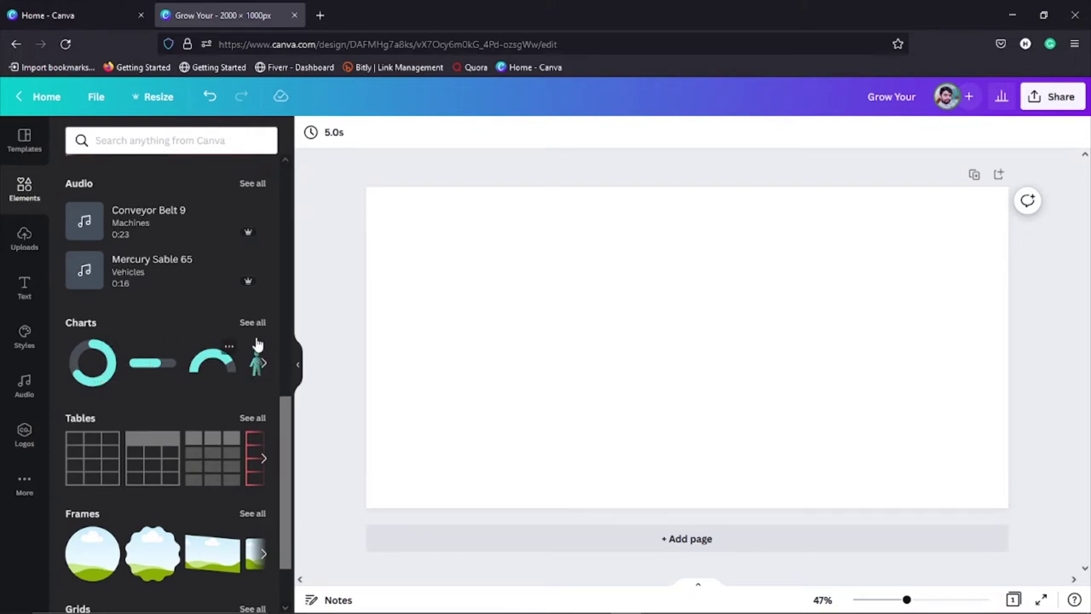
click(253, 323)
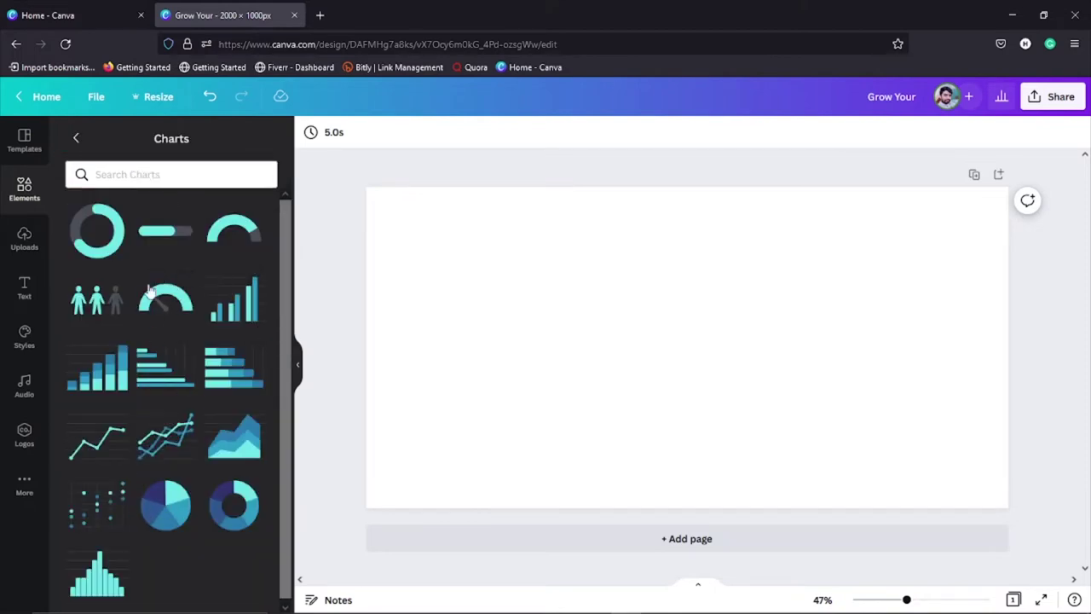
click(106, 379)
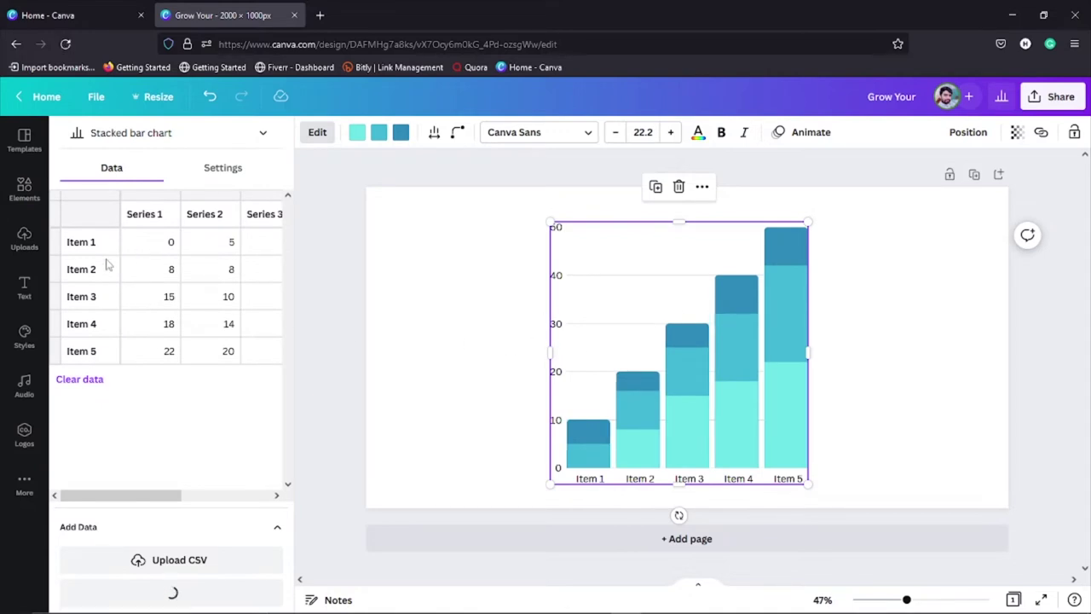
Step: Set Item 1 to 5 and 10 and Item 3 Series 1 to 20, then delete the chart
click(171, 243)
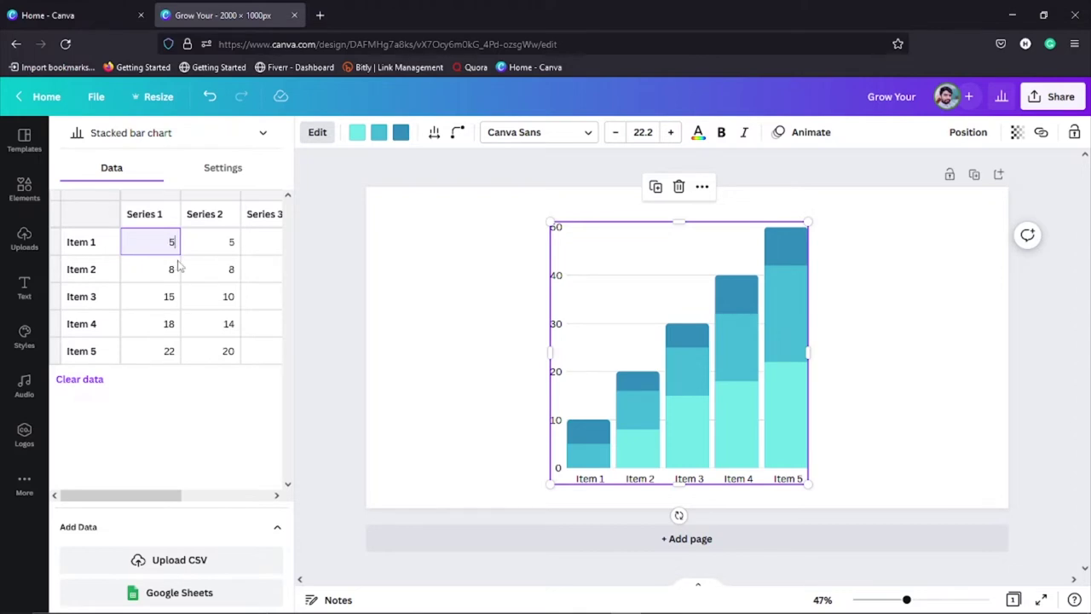
click(230, 245)
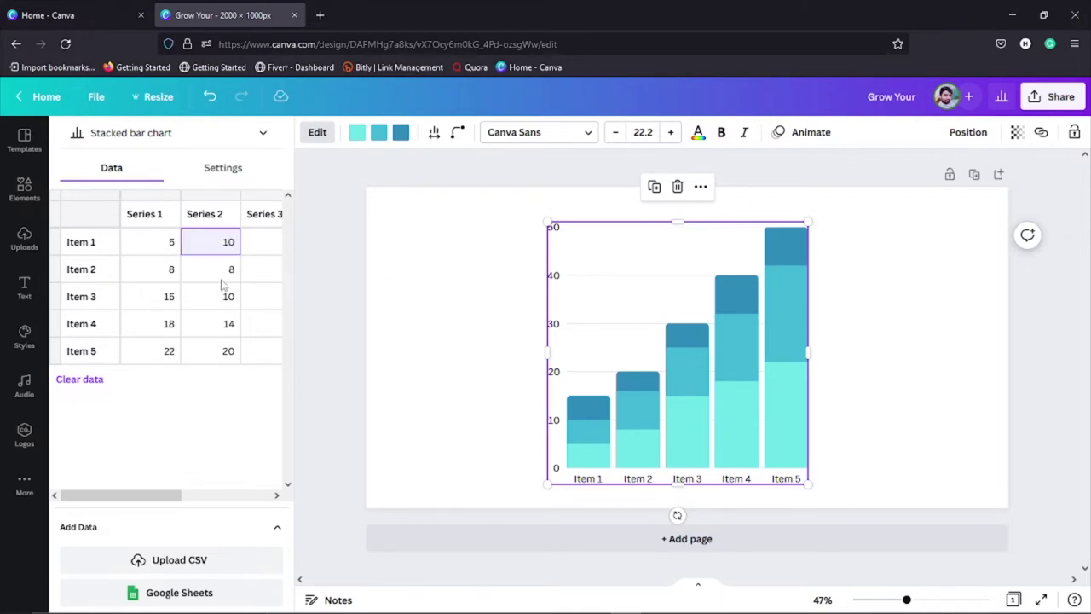
click(220, 270)
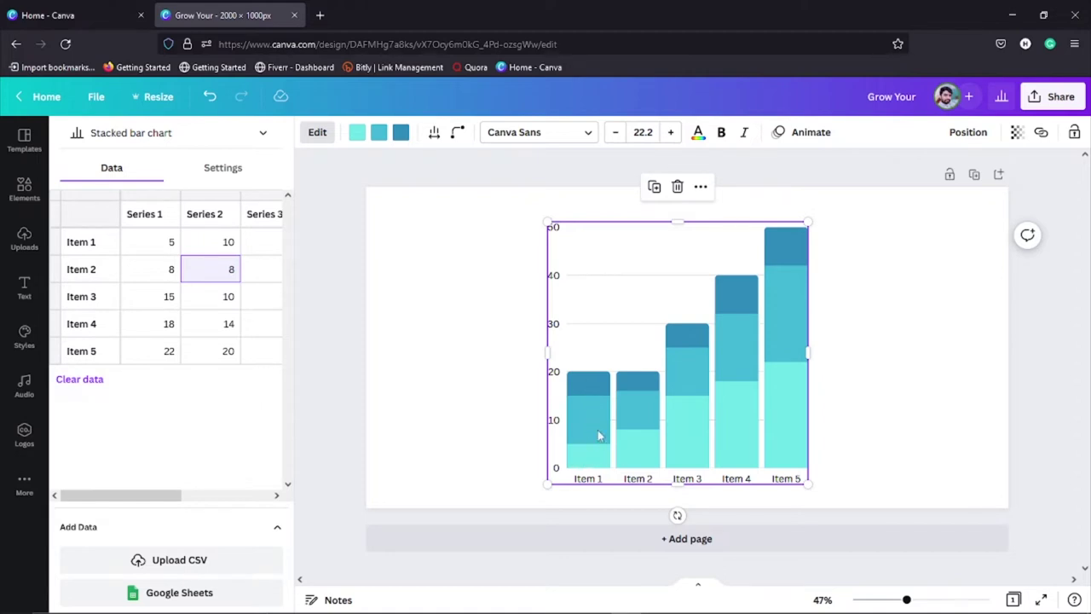
click(171, 300)
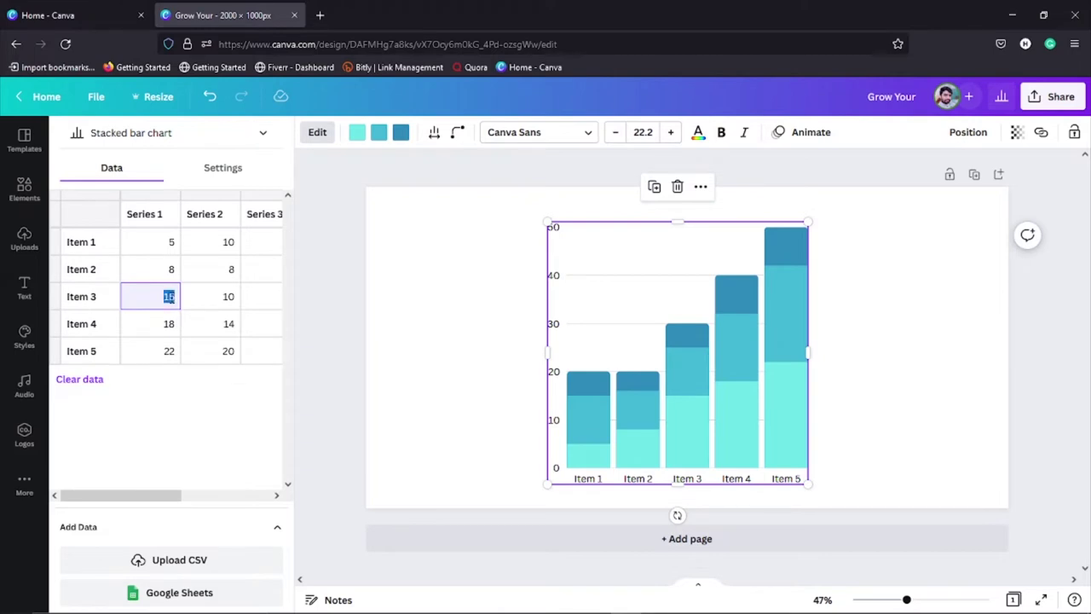
text(20)
click(228, 300)
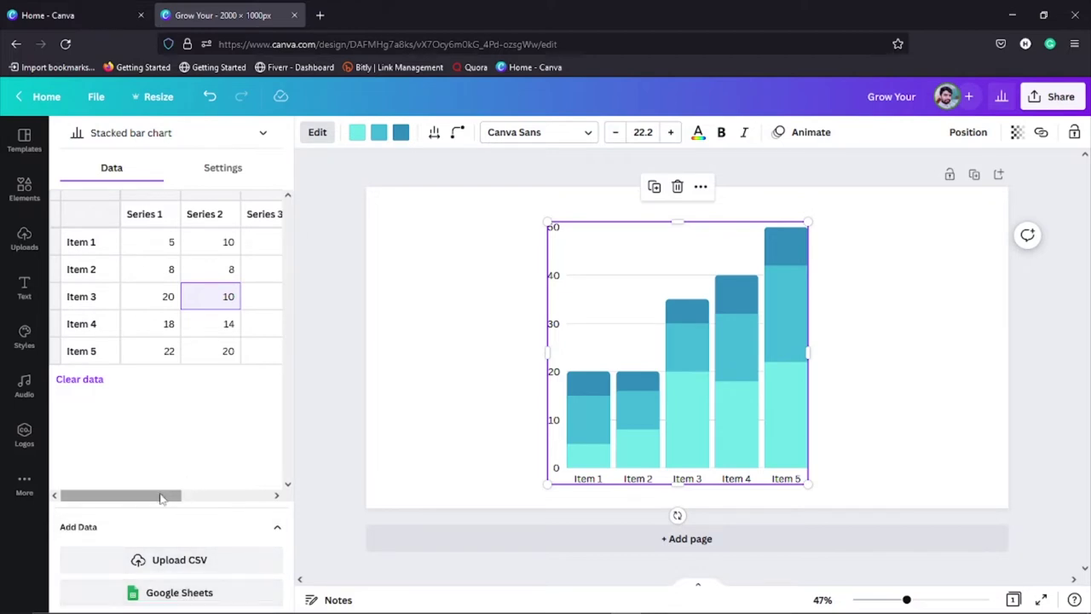
drag(162, 496, 139, 501)
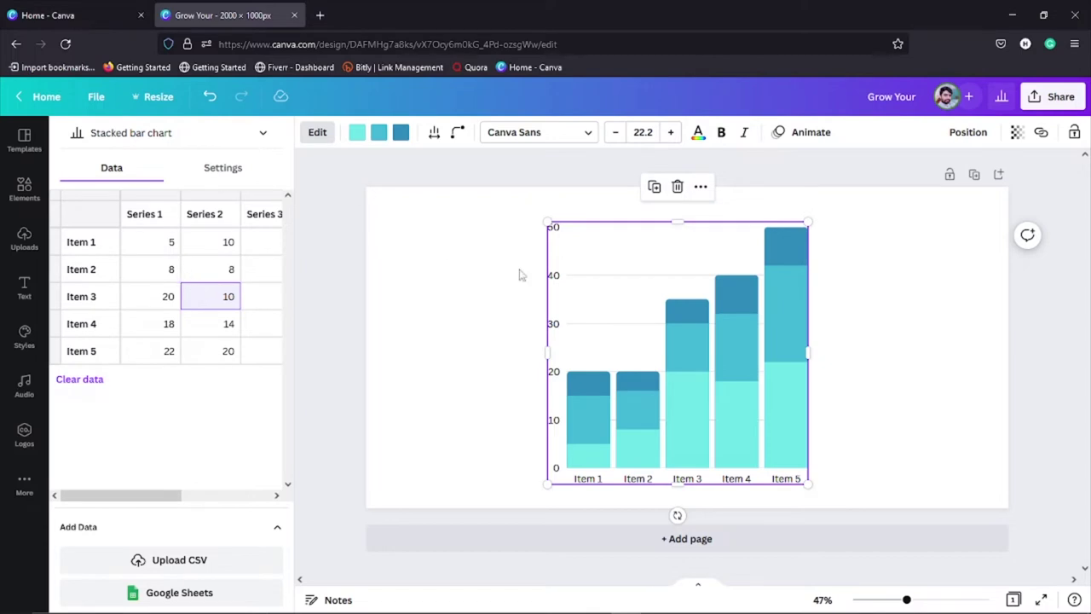
key(Delete)
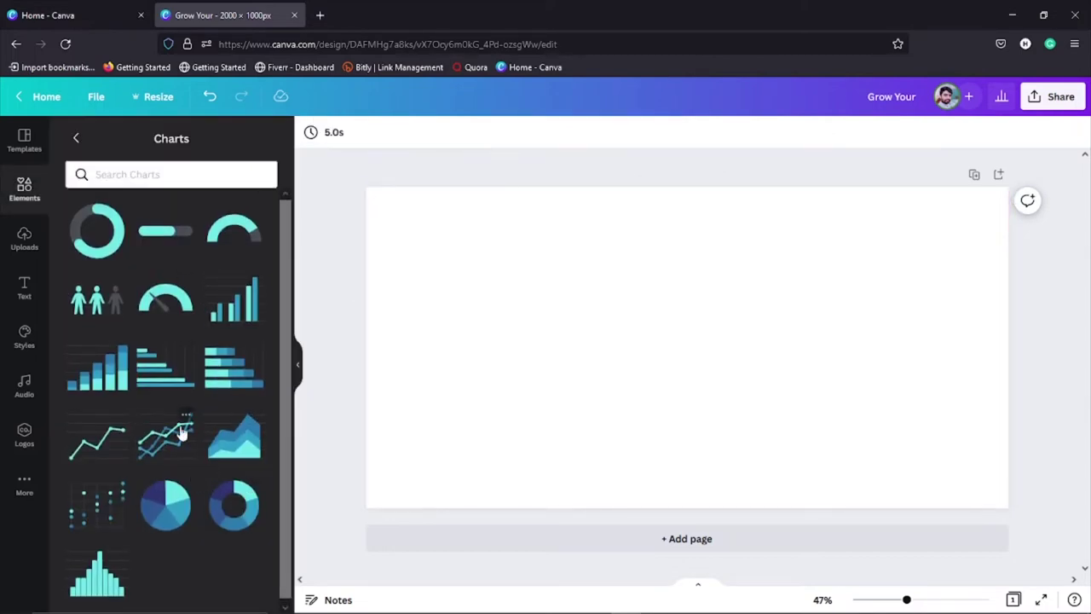
Step: Return to the Elements library, page through extra table designs, and scroll down to Frames
click(74, 139)
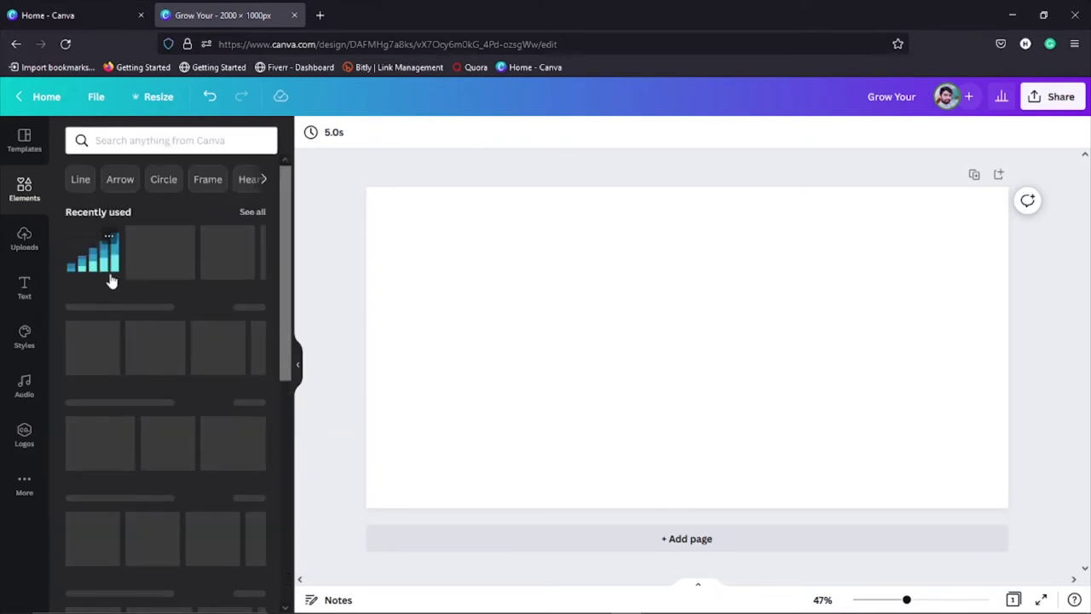
scroll(183, 358, down, 6)
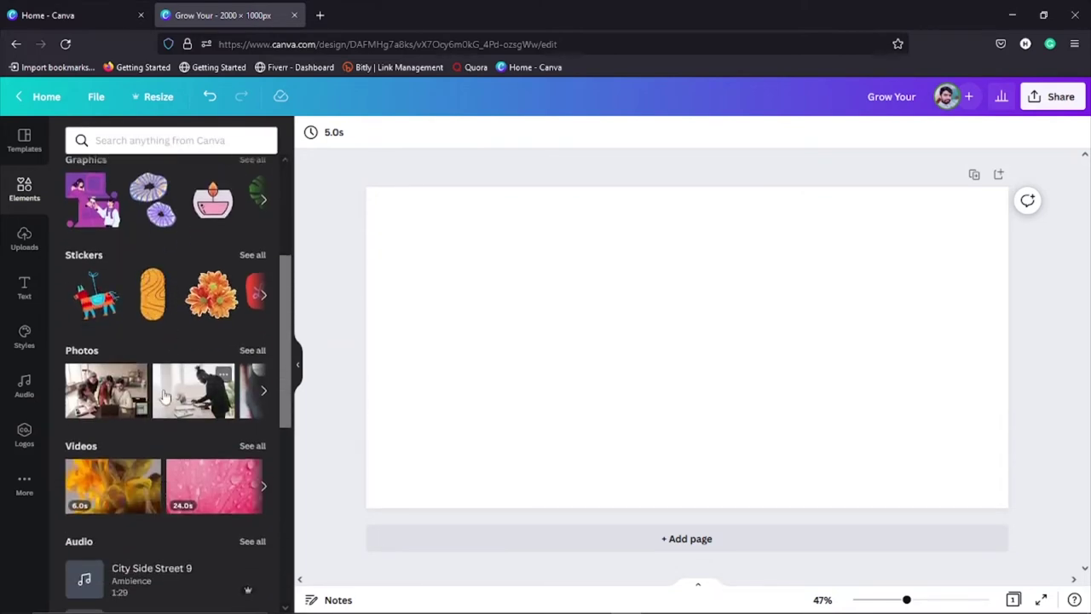
scroll(164, 398, down, 1)
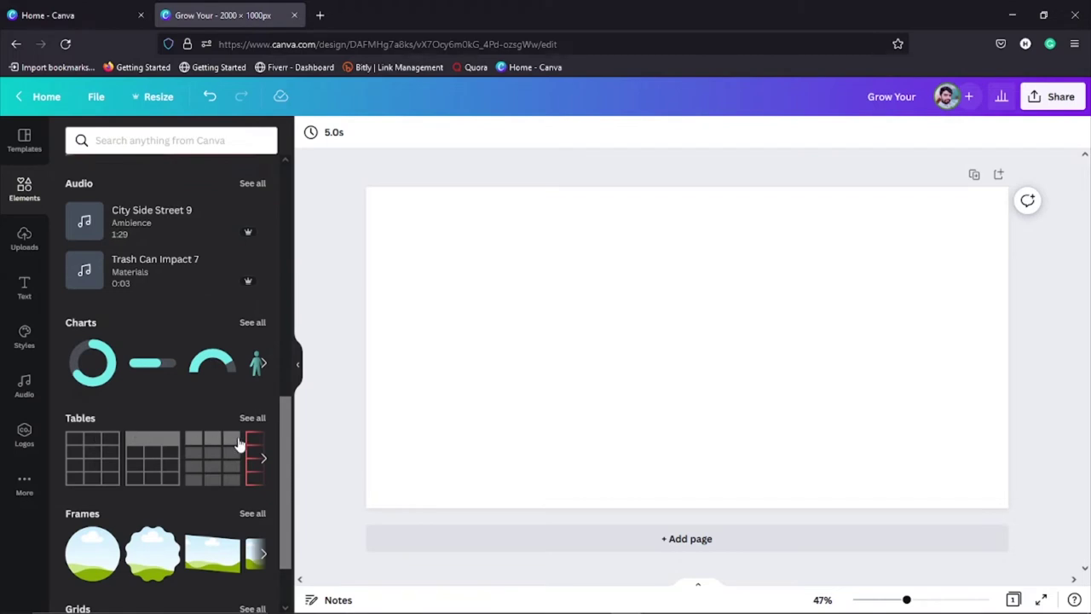
click(264, 459)
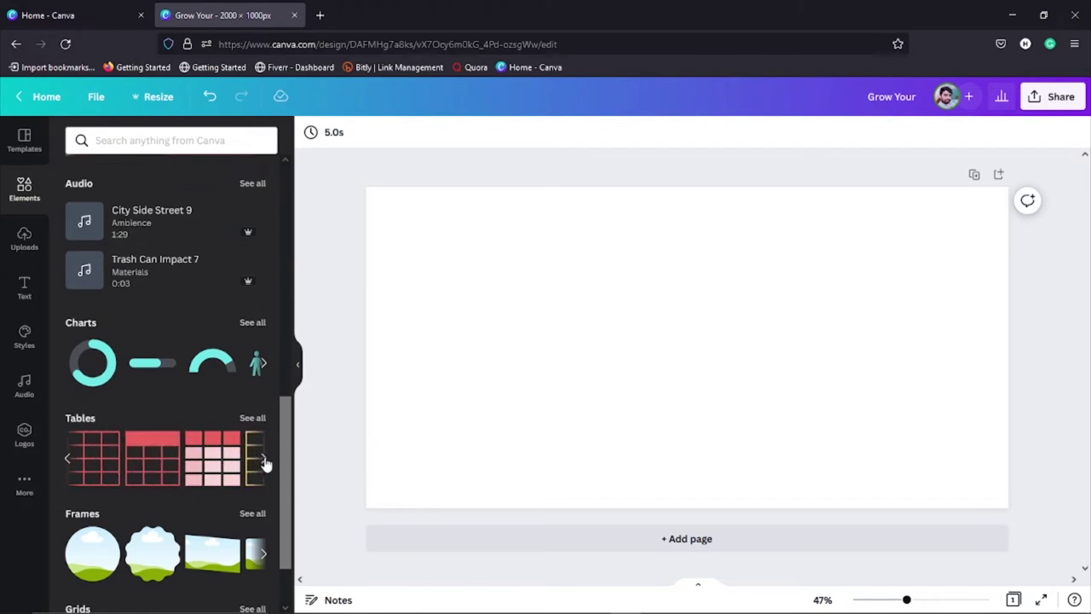
click(263, 458)
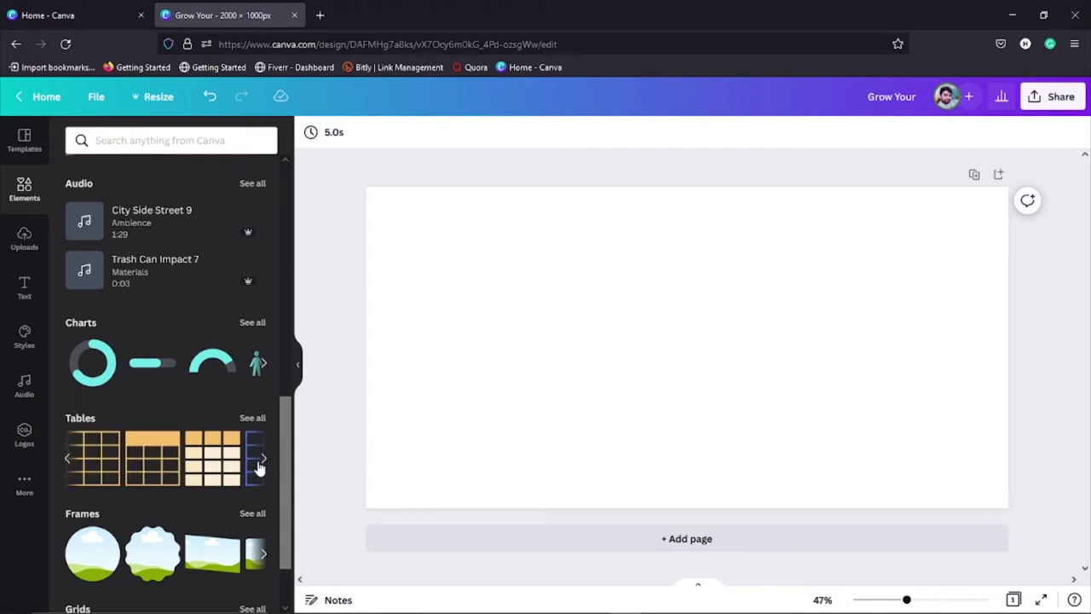
scroll(204, 465, down, 2)
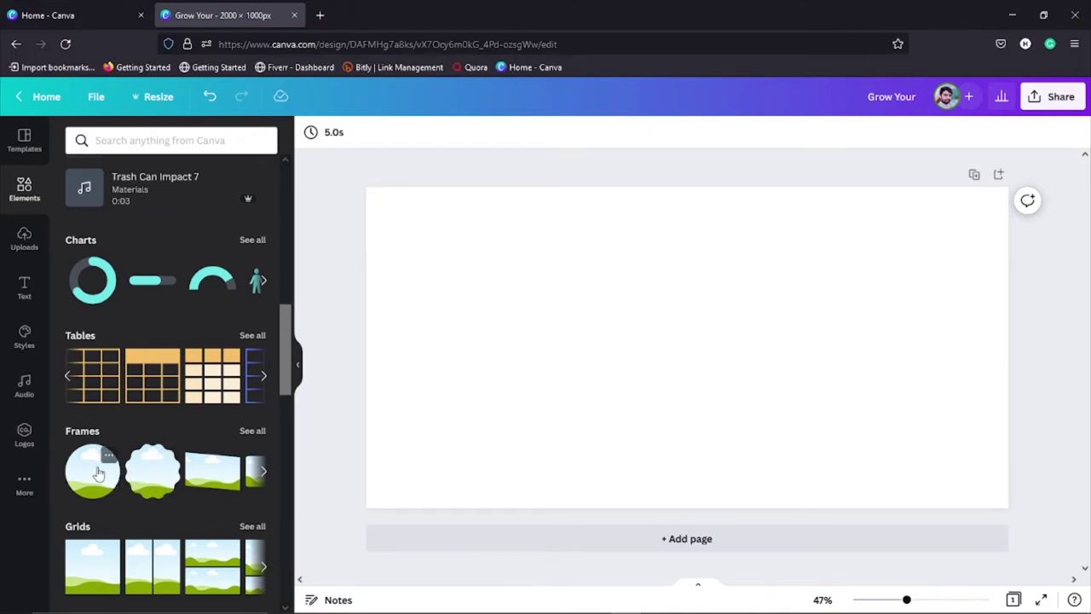
Step: Place a circle frame at the centre of the page
drag(99, 474, 626, 332)
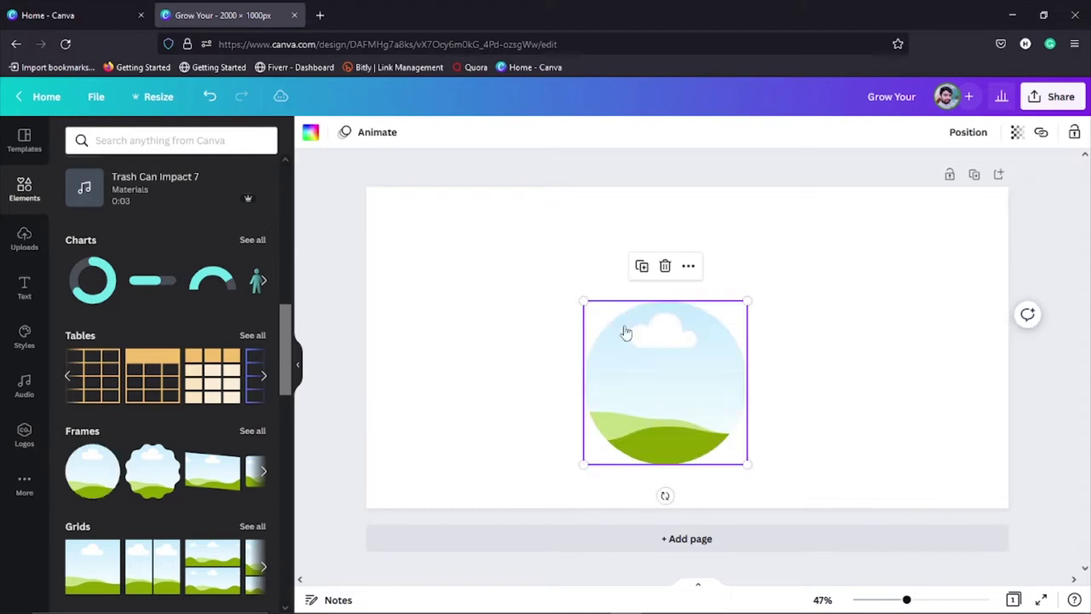
click(517, 357)
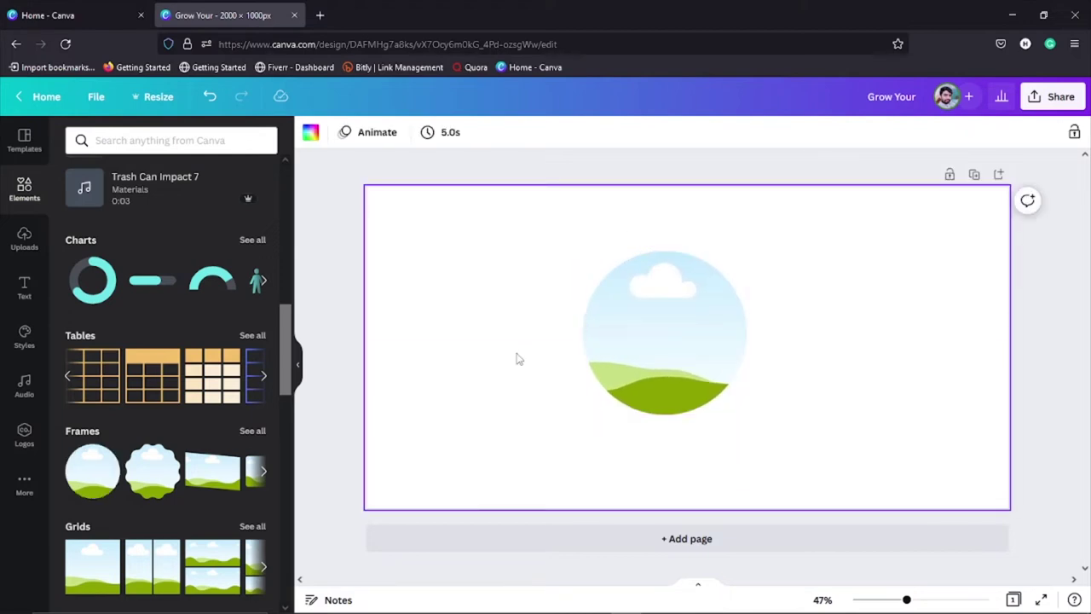
click(29, 242)
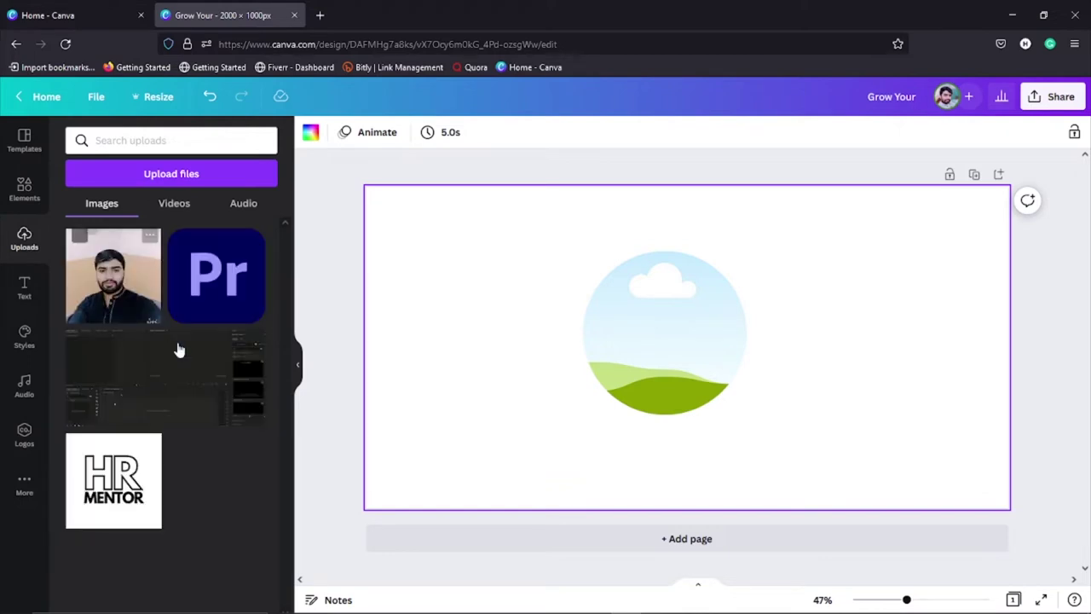
Step: Square the uploaded portrait photo, drop it into the circle frame, then try the Pr logo image
drag(113, 274, 826, 288)
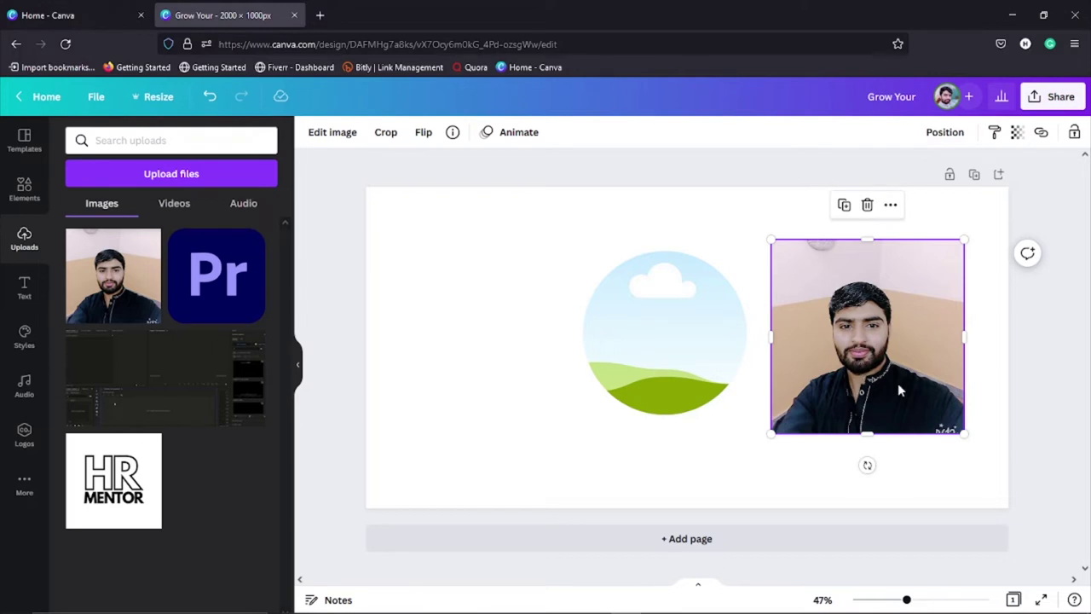
drag(966, 433, 951, 432)
drag(885, 431, 884, 419)
drag(860, 351, 669, 345)
click(504, 369)
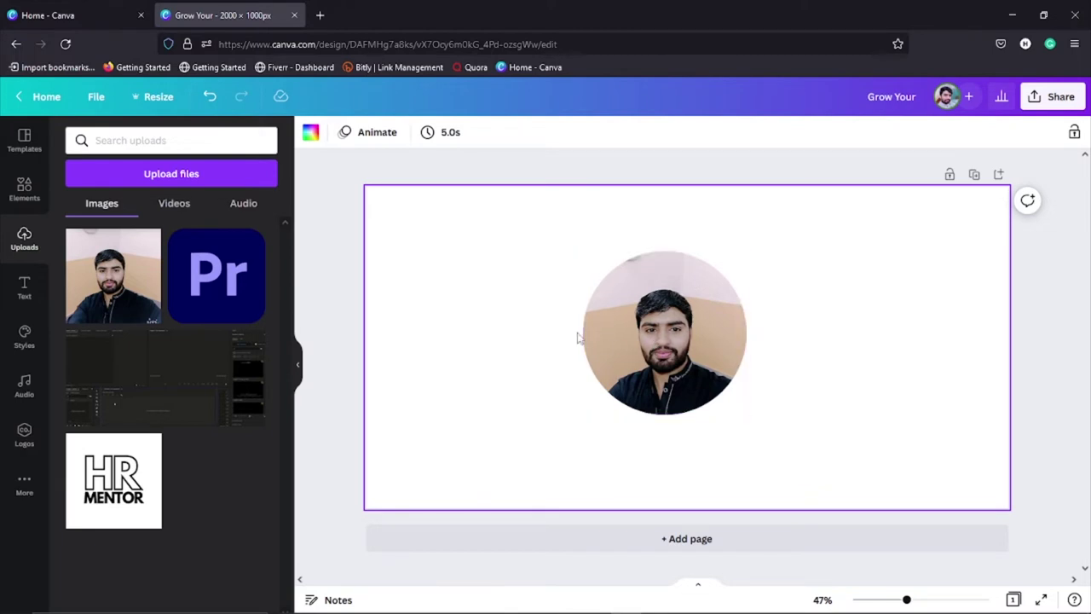
drag(233, 291, 638, 316)
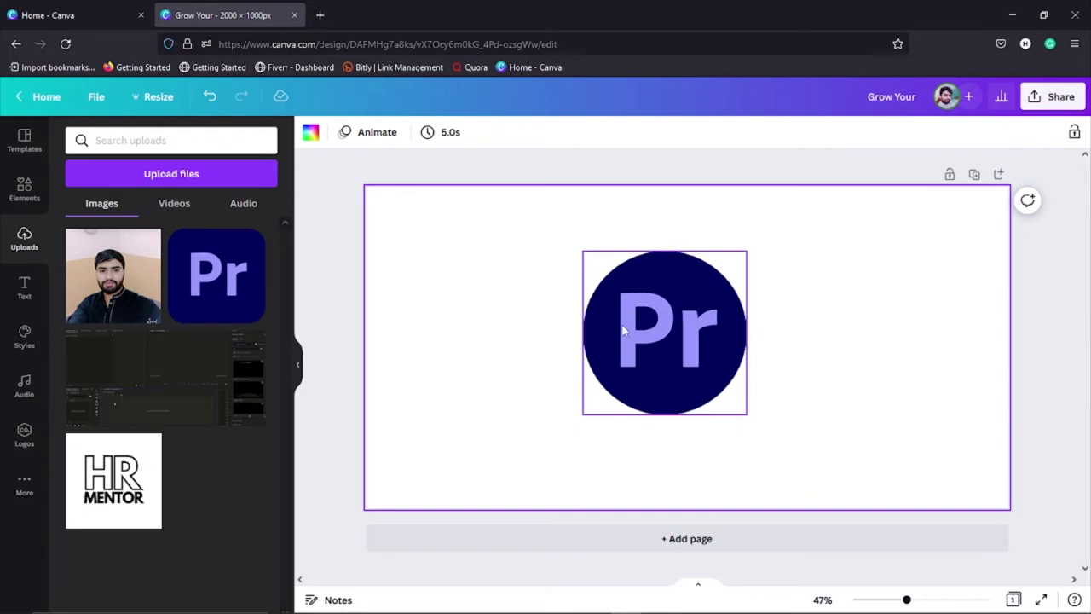
click(642, 340)
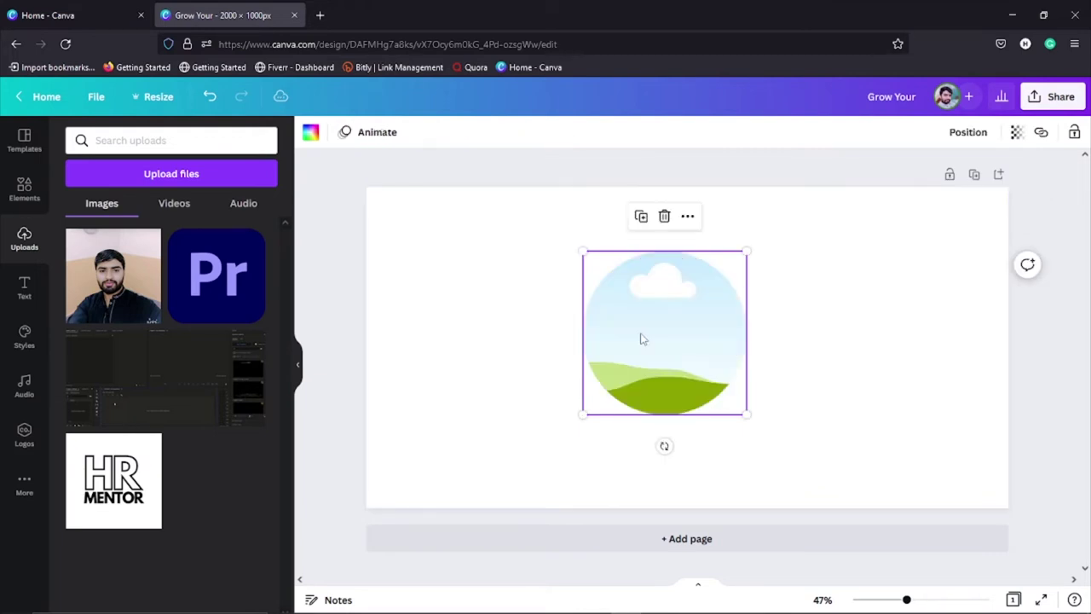
Step: Delete the circle frame and place a rounded-square frame from Frames on the page
key(Delete)
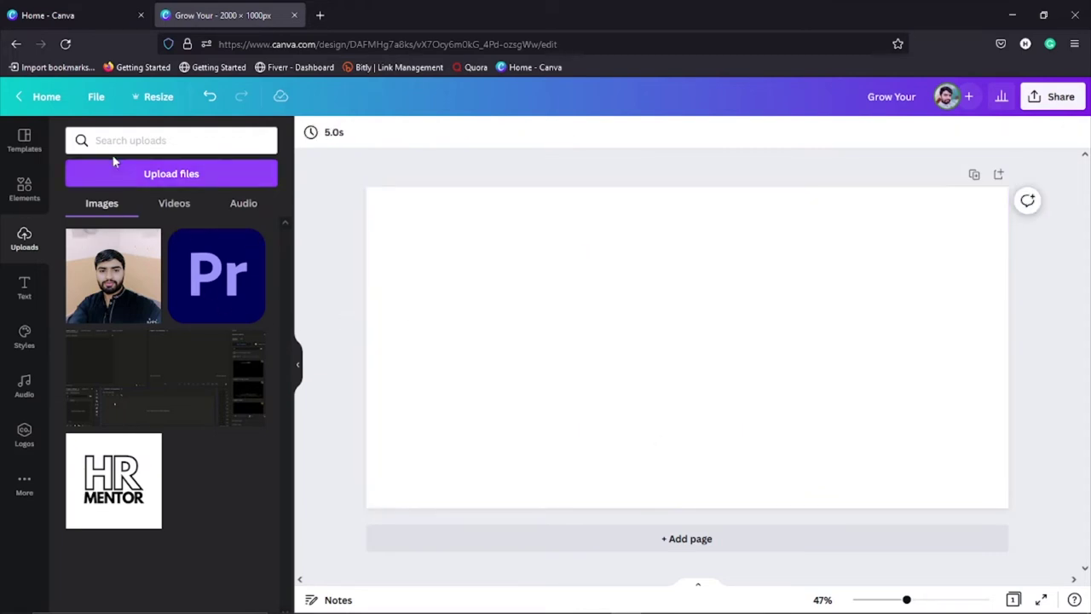
click(22, 189)
scroll(163, 341, down, 3)
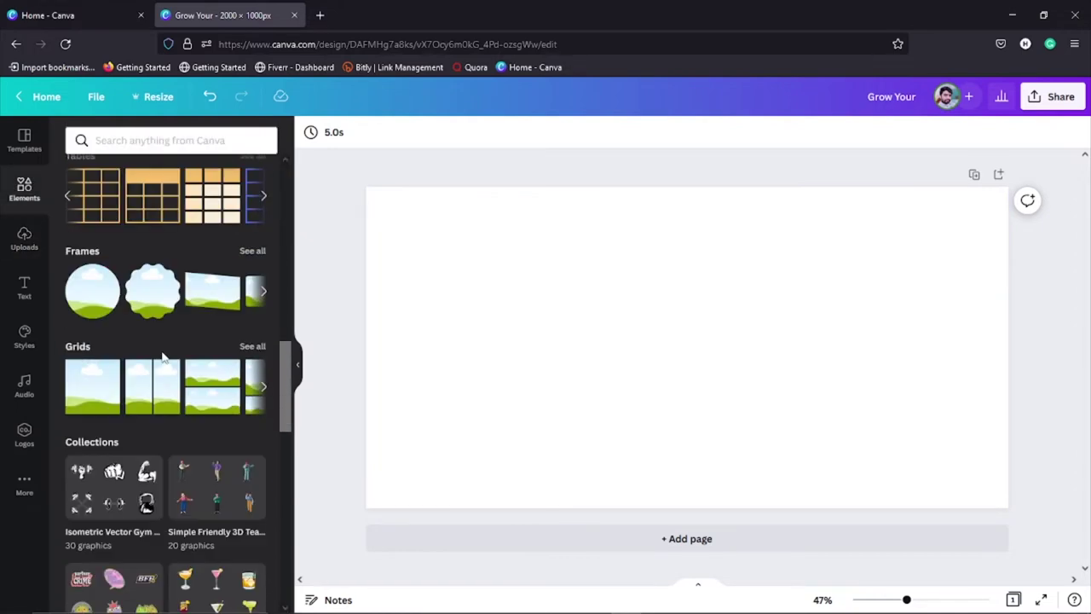
click(263, 291)
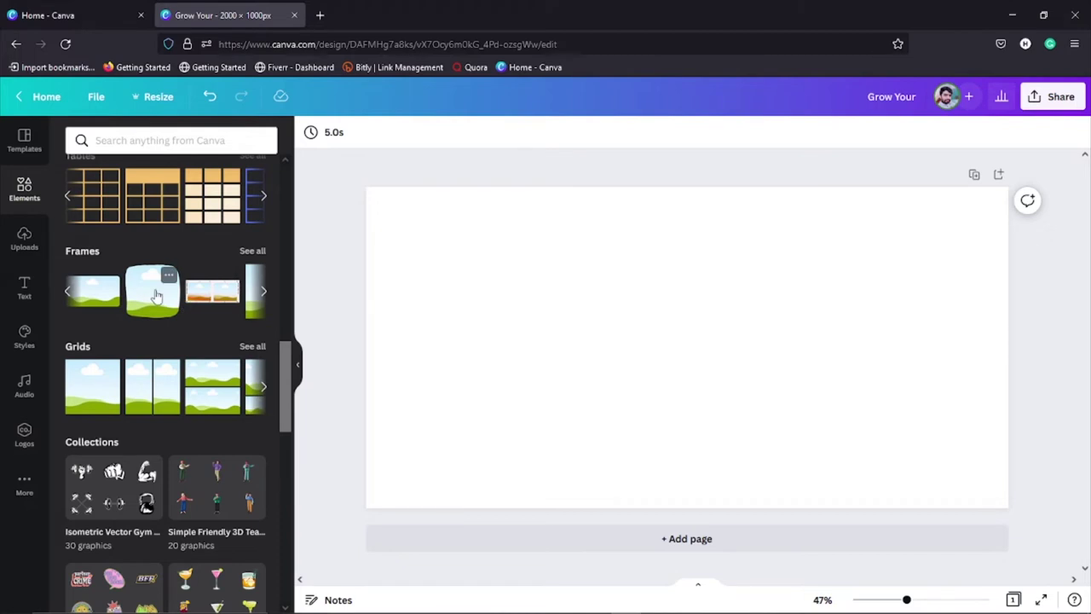
drag(155, 290, 625, 314)
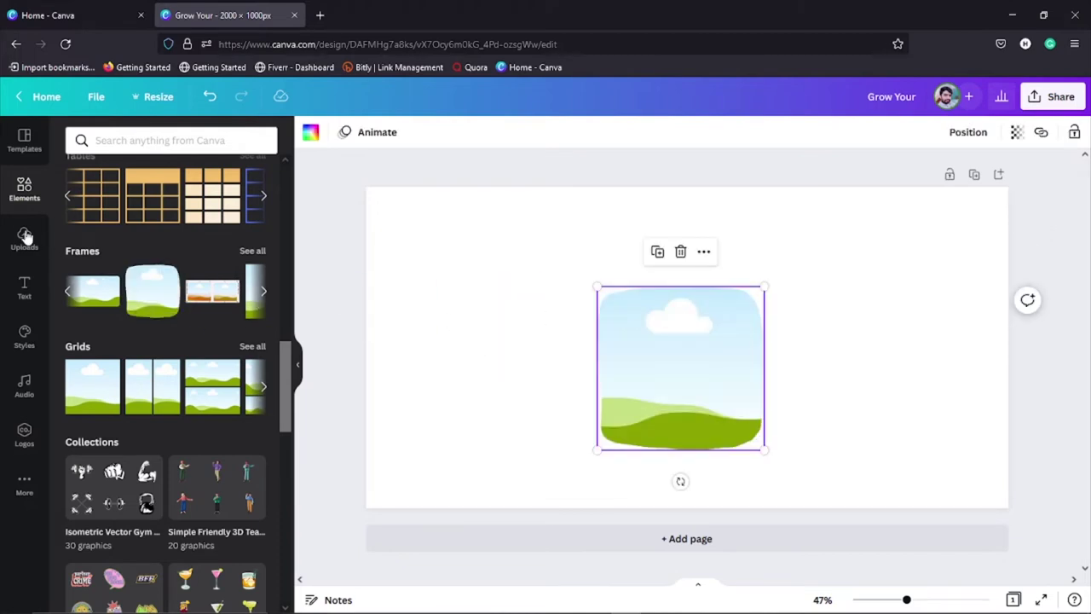
Step: Fill the rounded frame with the uploaded portrait photo, then delete the framed photo
click(24, 237)
drag(77, 266, 674, 332)
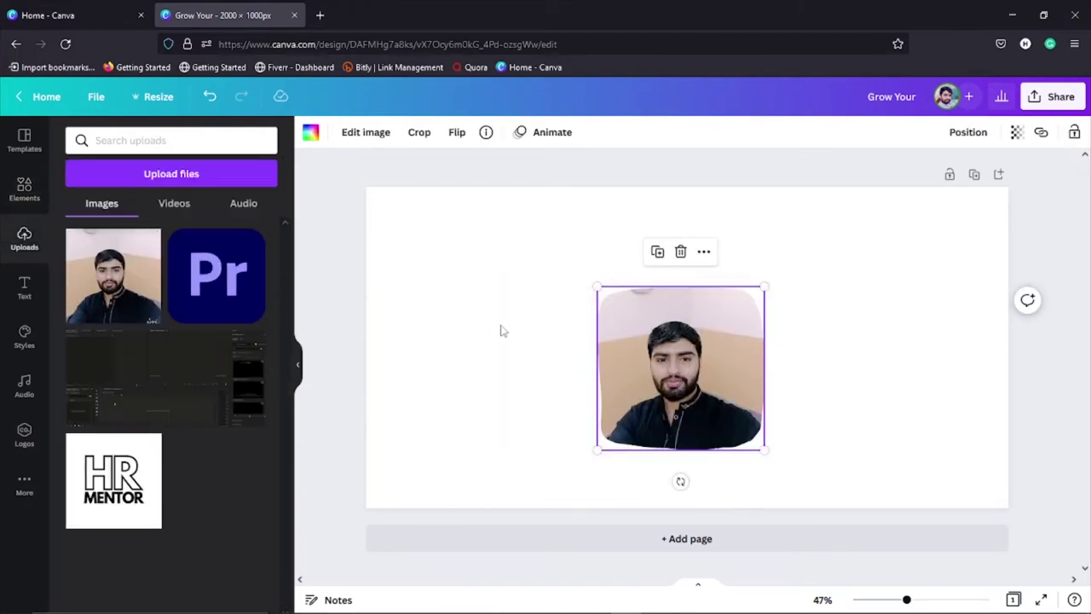
click(471, 328)
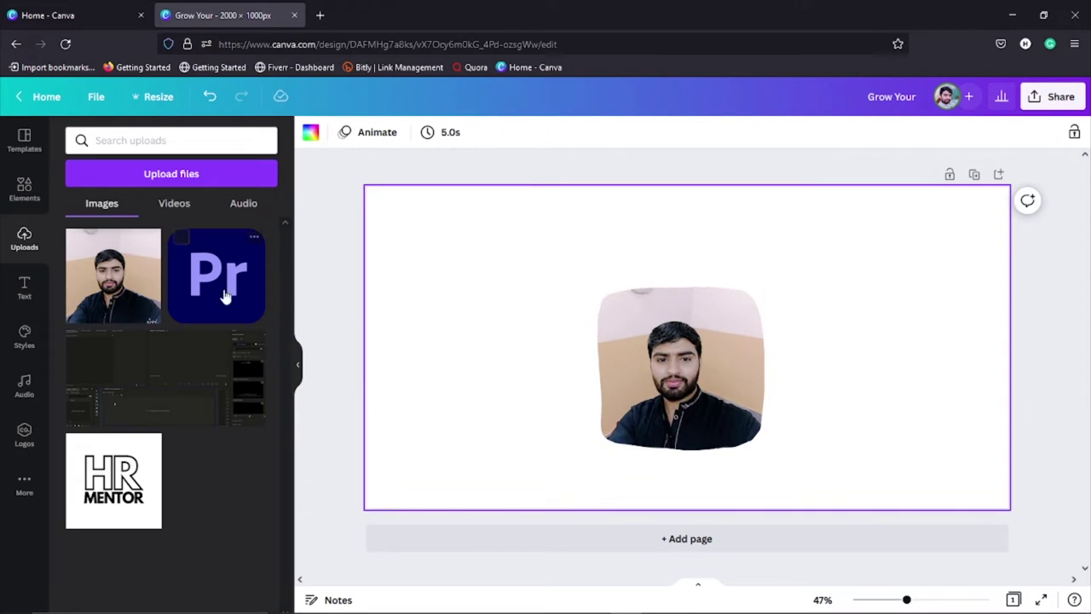
click(26, 192)
click(661, 350)
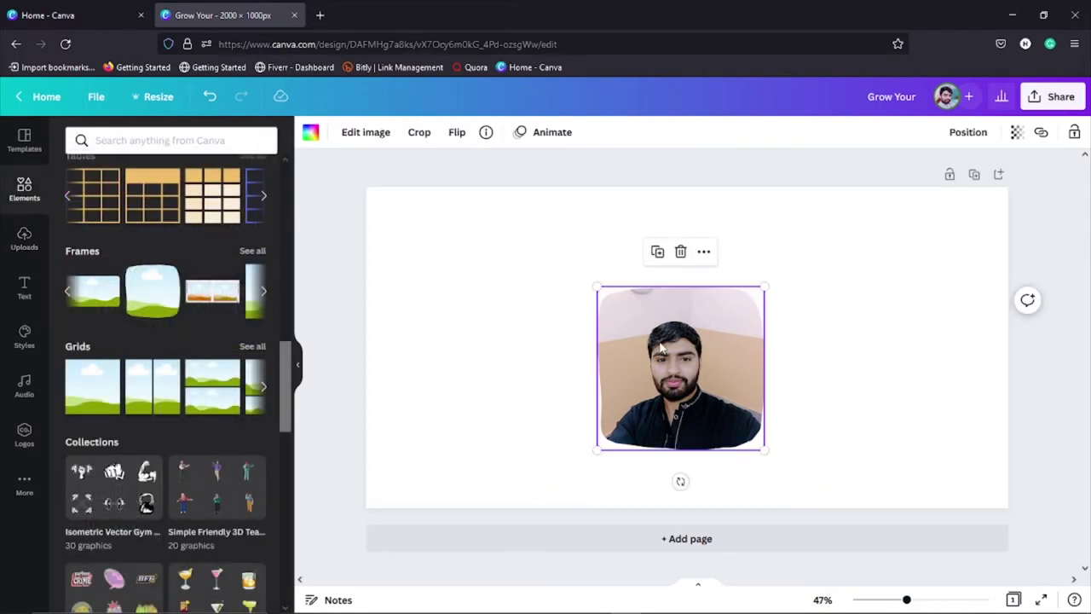
key(Delete)
key(Delete)
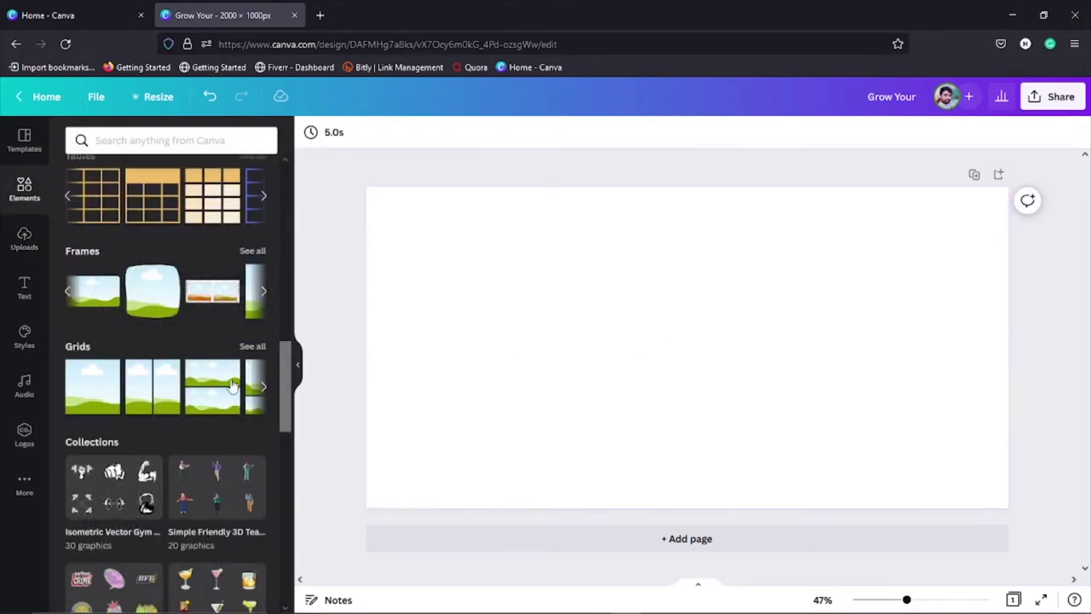
click(263, 387)
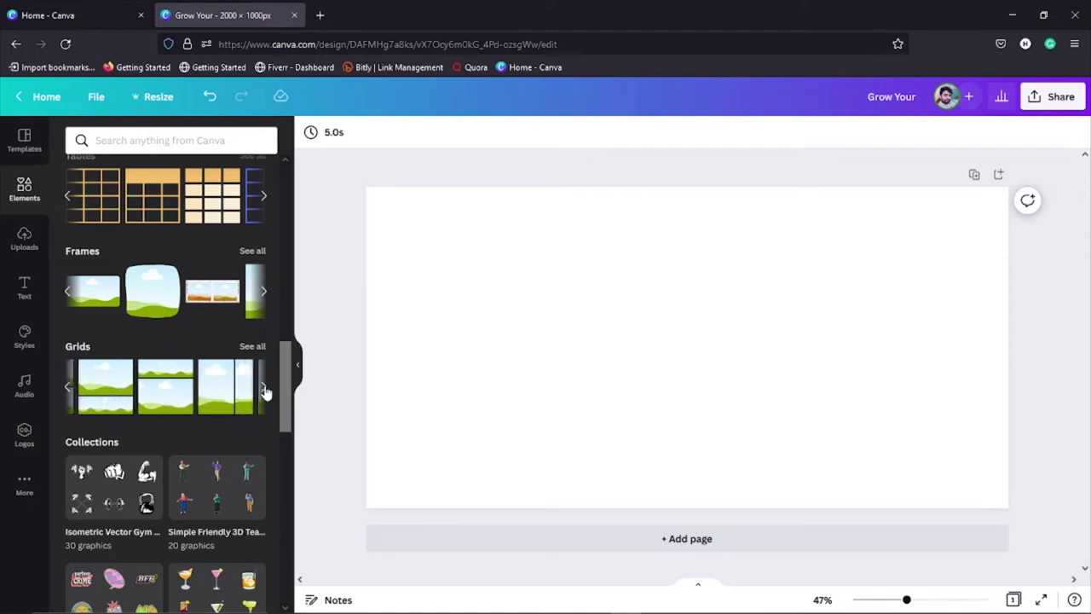
click(263, 388)
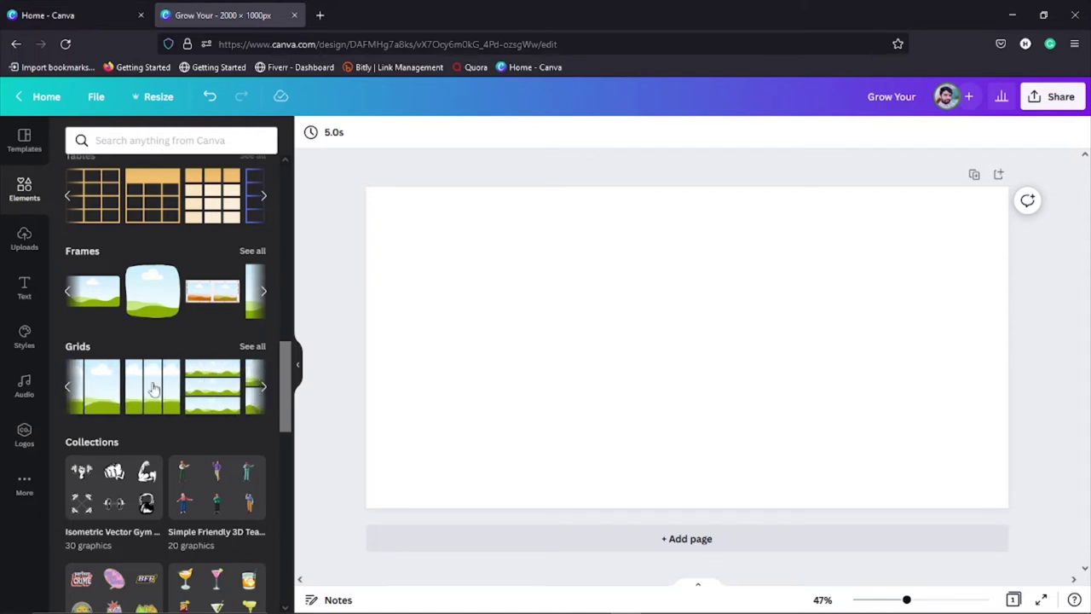
click(264, 388)
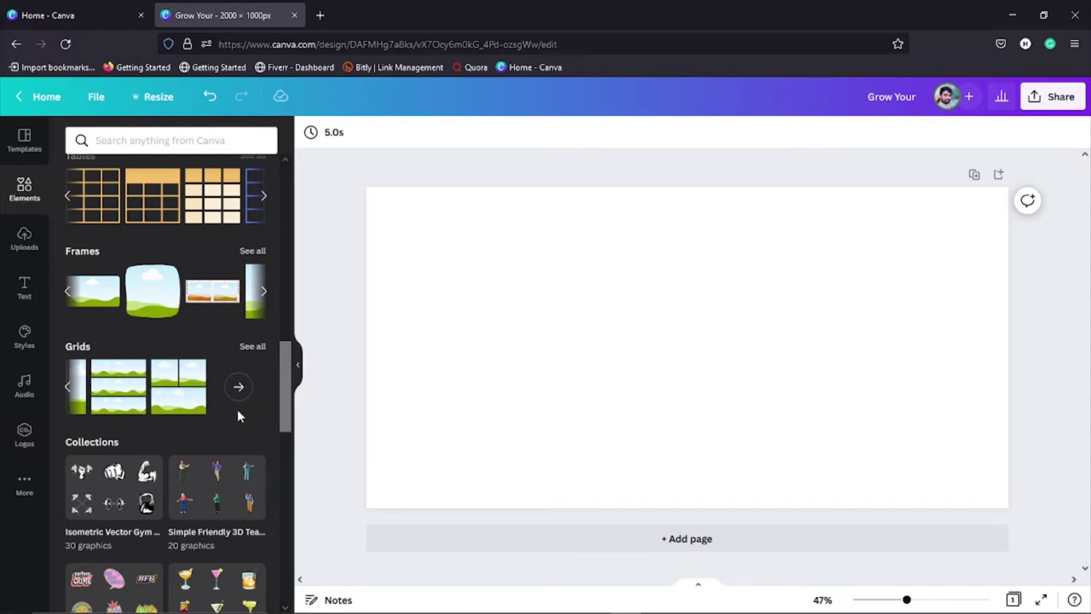
scroll(136, 460, down, 4)
scroll(137, 467, down, 15)
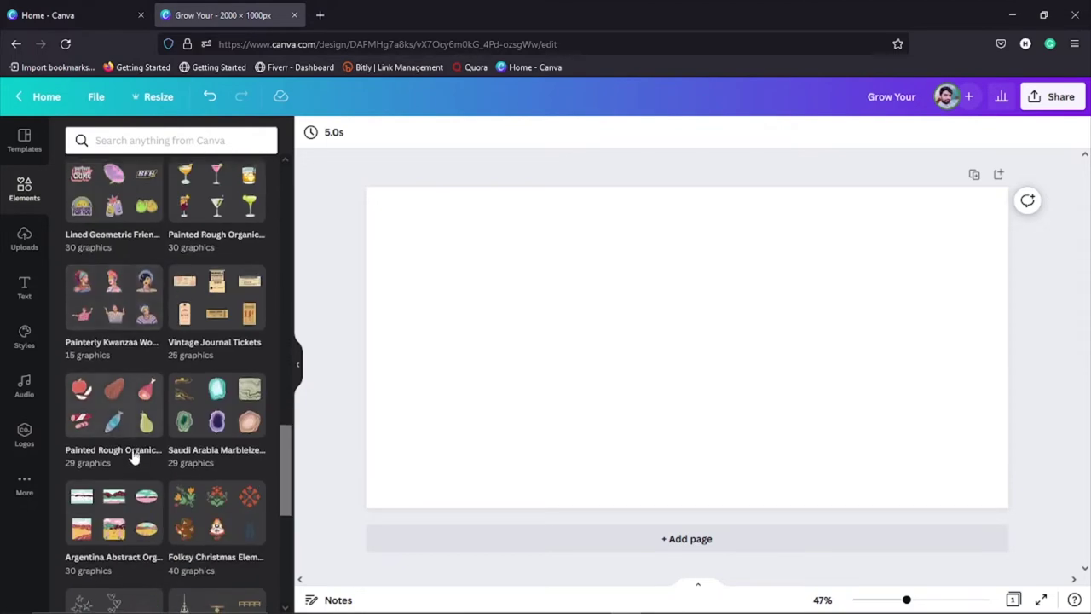
scroll(137, 460, down, 2)
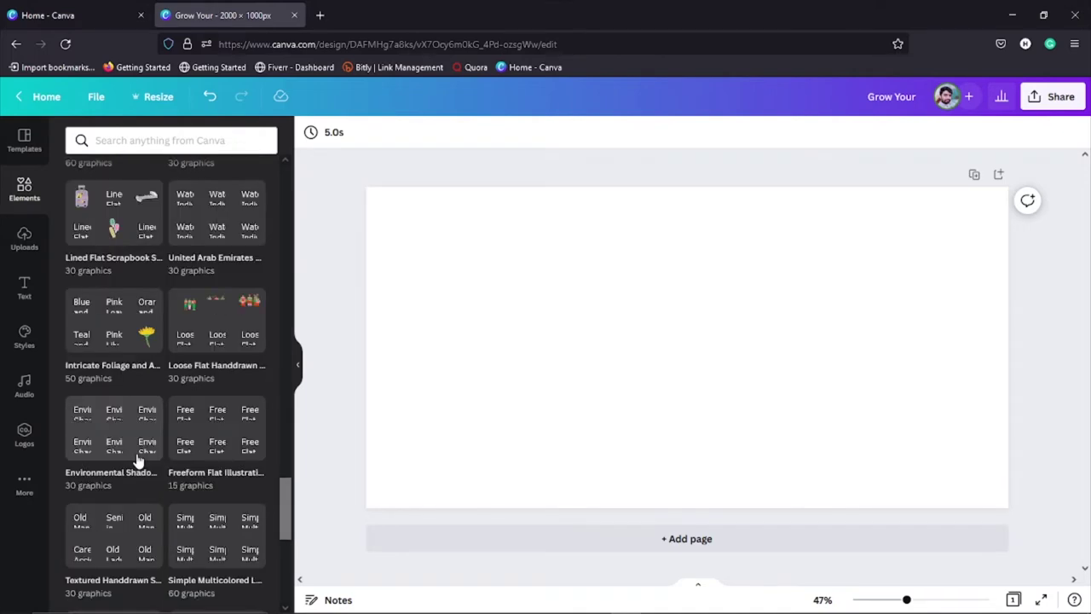
scroll(138, 462, down, 5)
scroll(139, 463, up, 15)
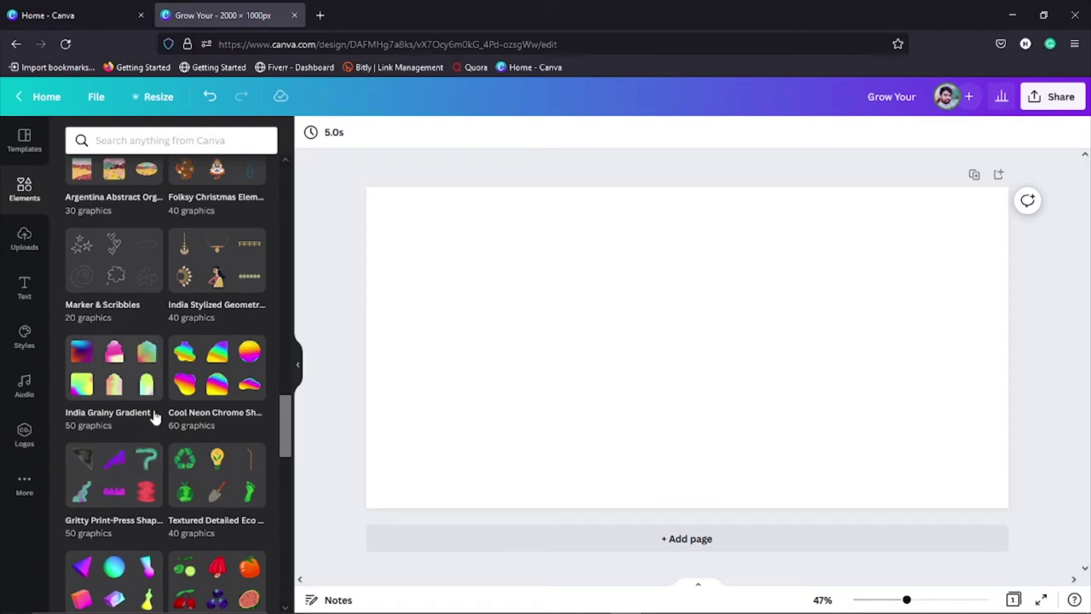
scroll(153, 438, up, 9)
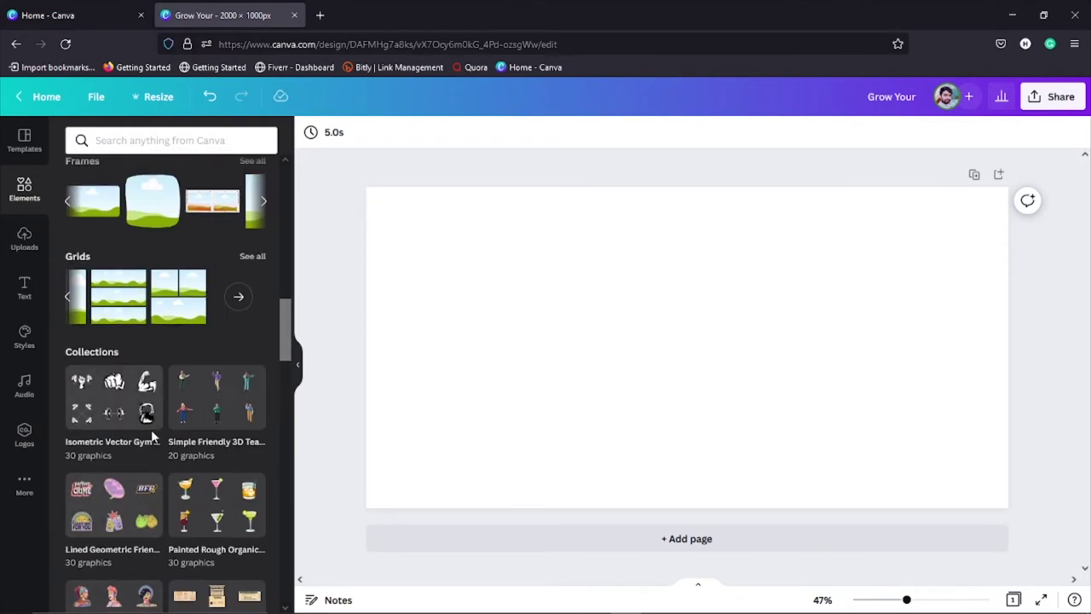
scroll(151, 430, up, 5)
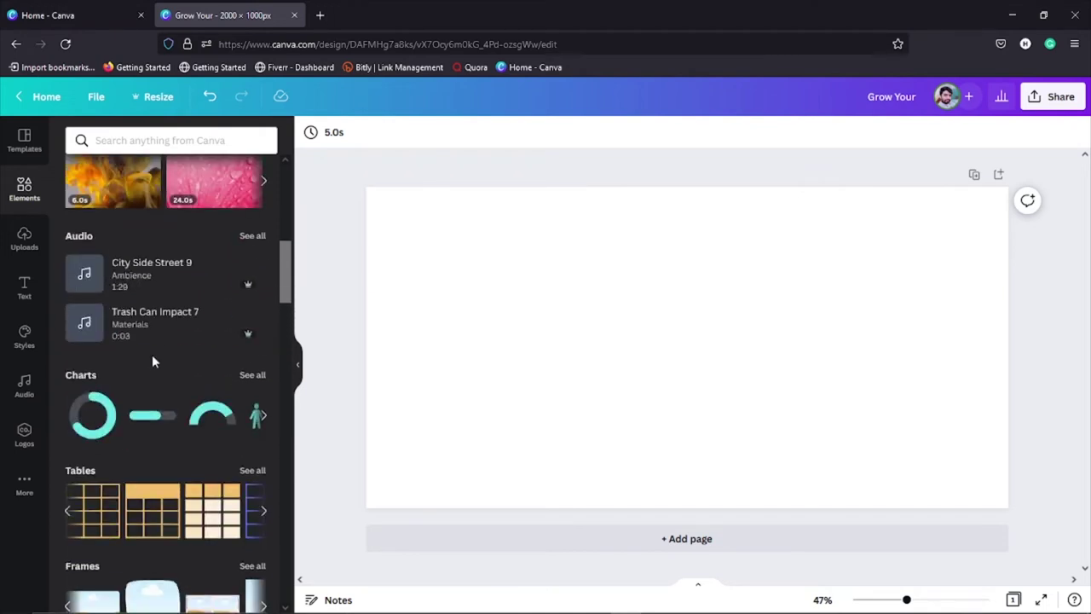
scroll(149, 356, up, 5)
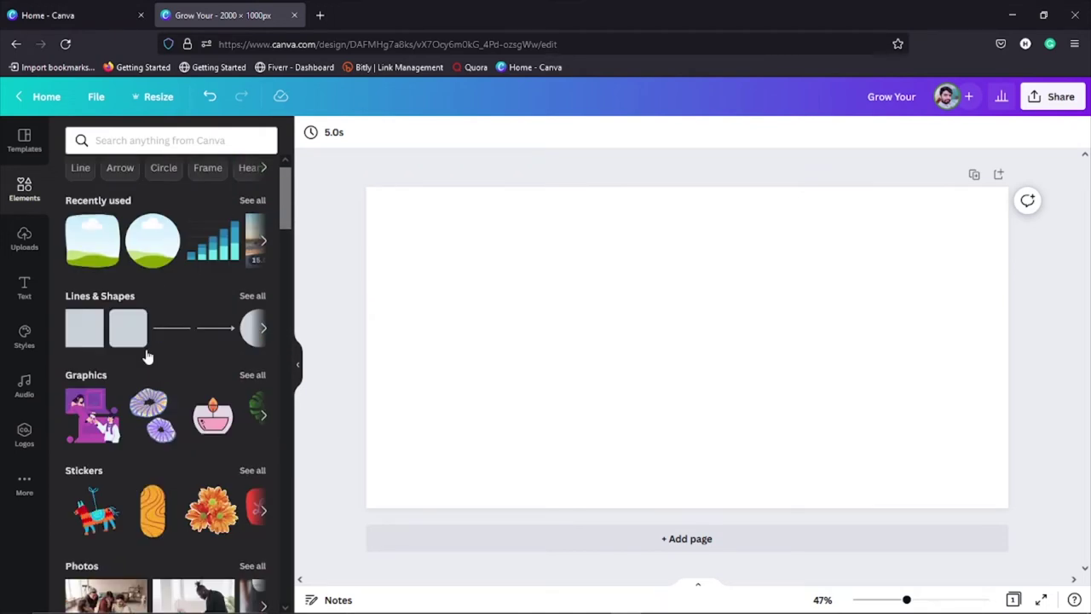
Step: Open the Uploads panel and launch the Upload files picker to add a file from the computer
click(24, 241)
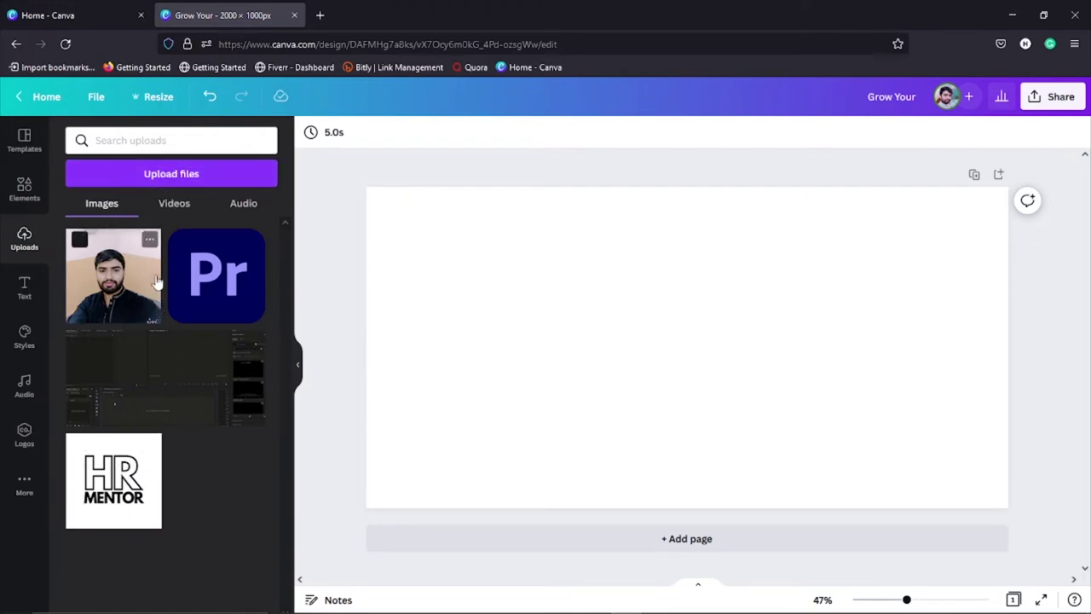
click(182, 177)
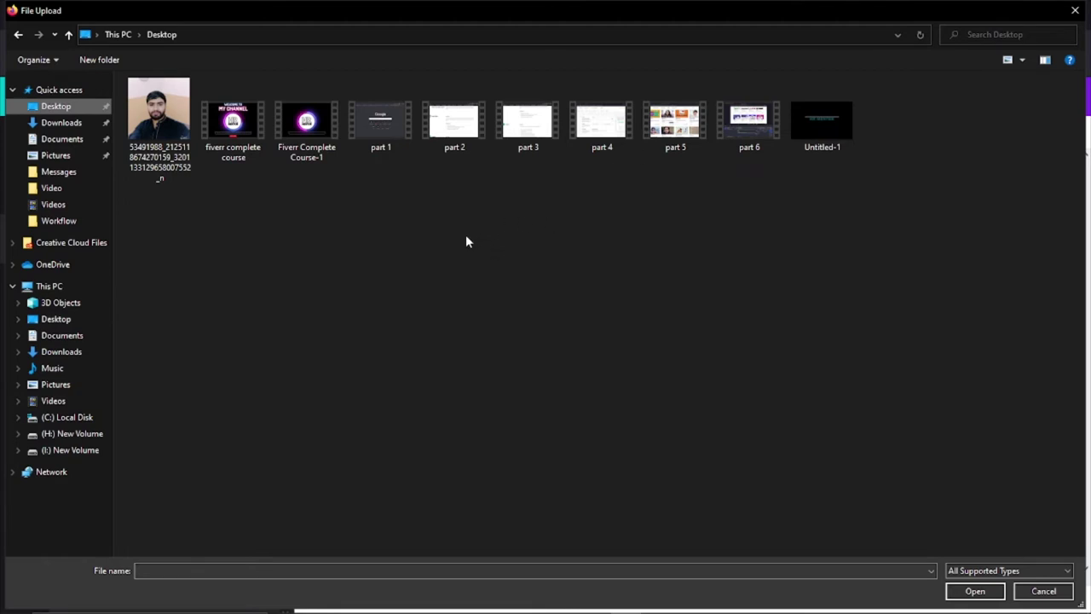
Step: Browse Pictures and Desktop, then upload the portrait photo file
click(71, 155)
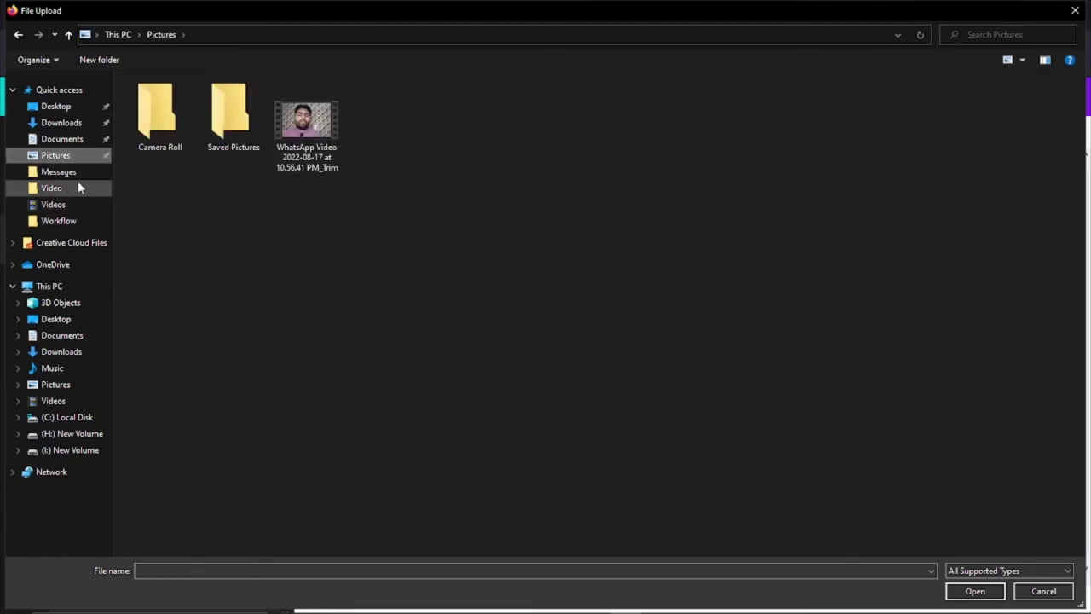
click(81, 107)
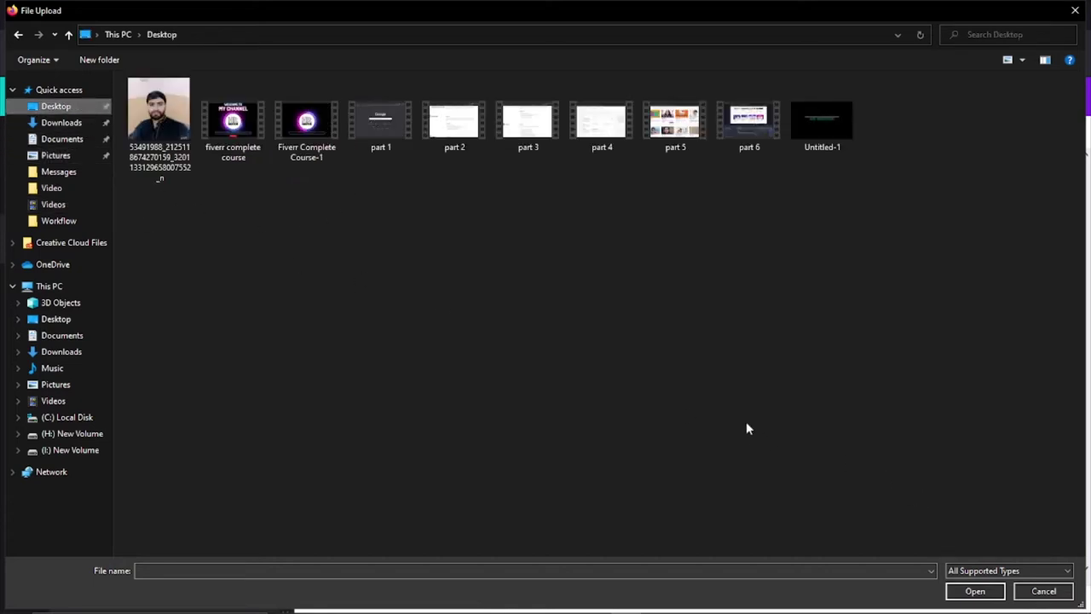
click(129, 130)
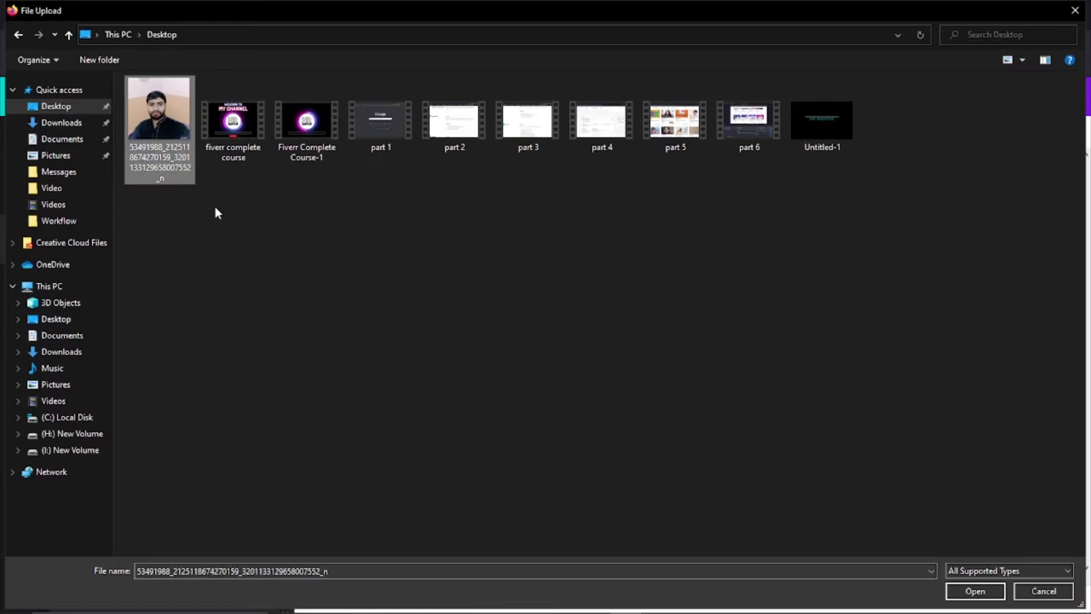
click(974, 591)
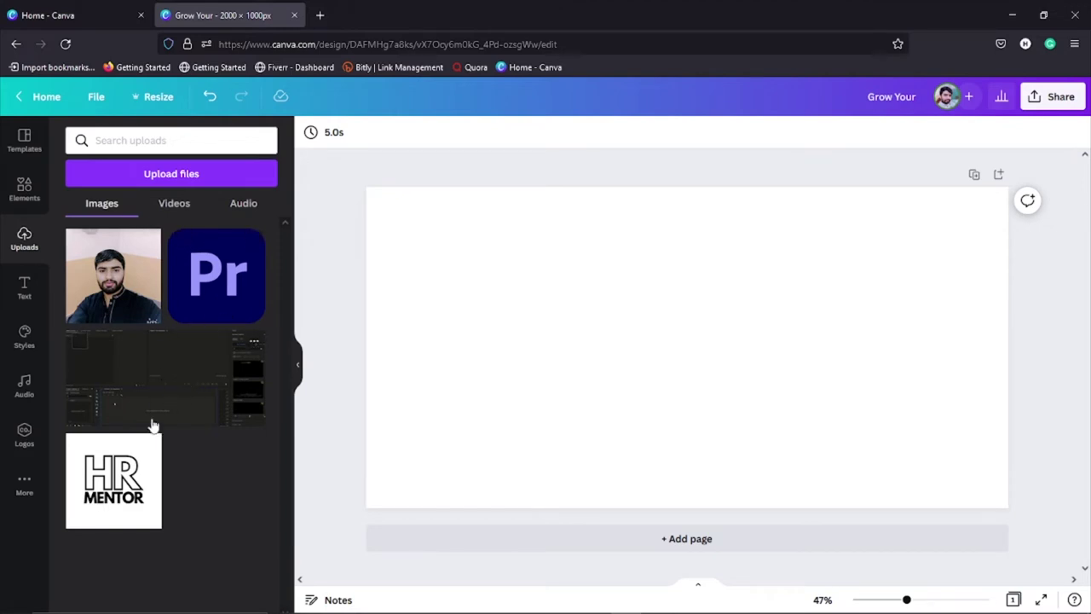
Step: Check the uploaded videos, start another upload, then cancel it without choosing a file
click(173, 209)
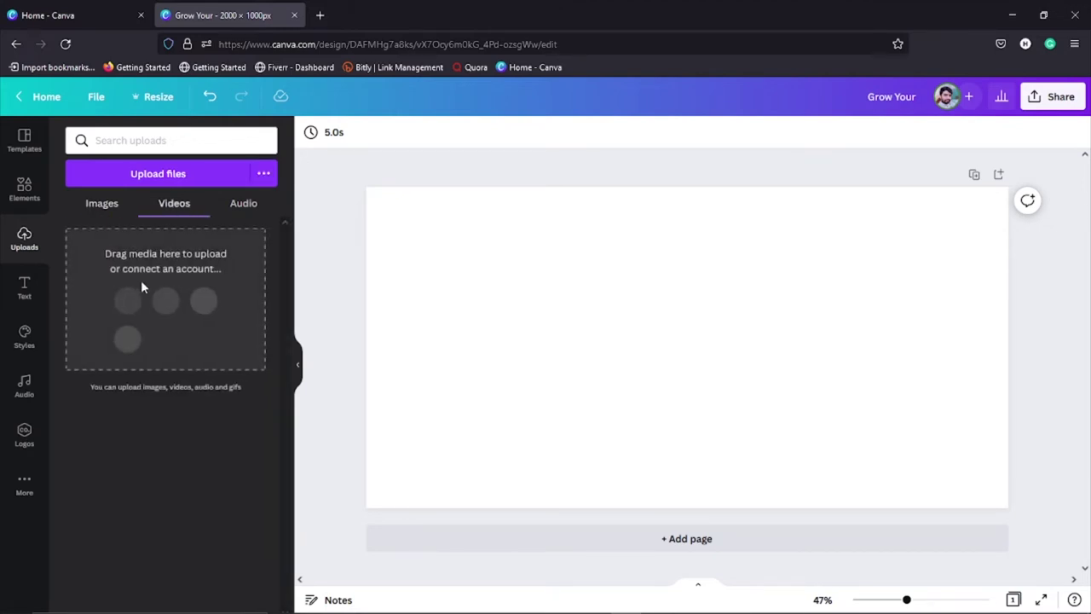
click(179, 175)
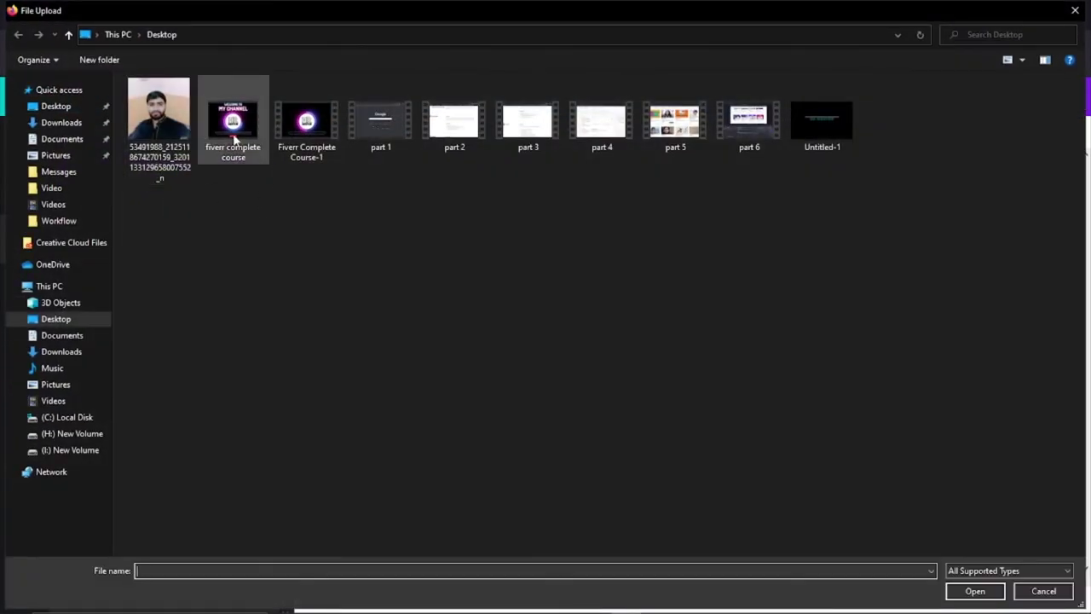
click(1044, 590)
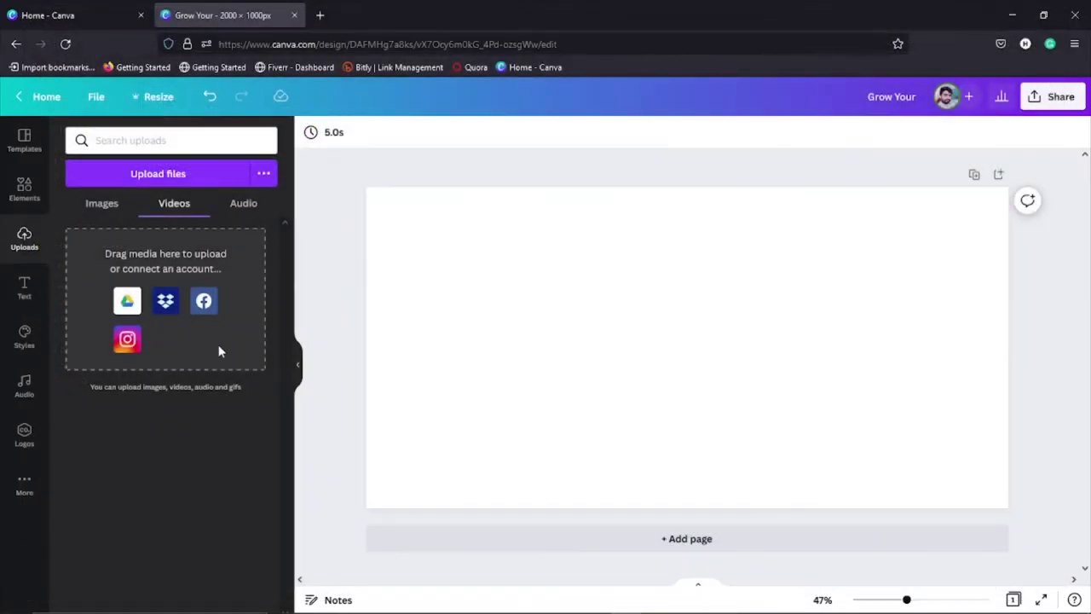
Step: Look at the uploaded audio section, then switch to the uploaded images
click(242, 204)
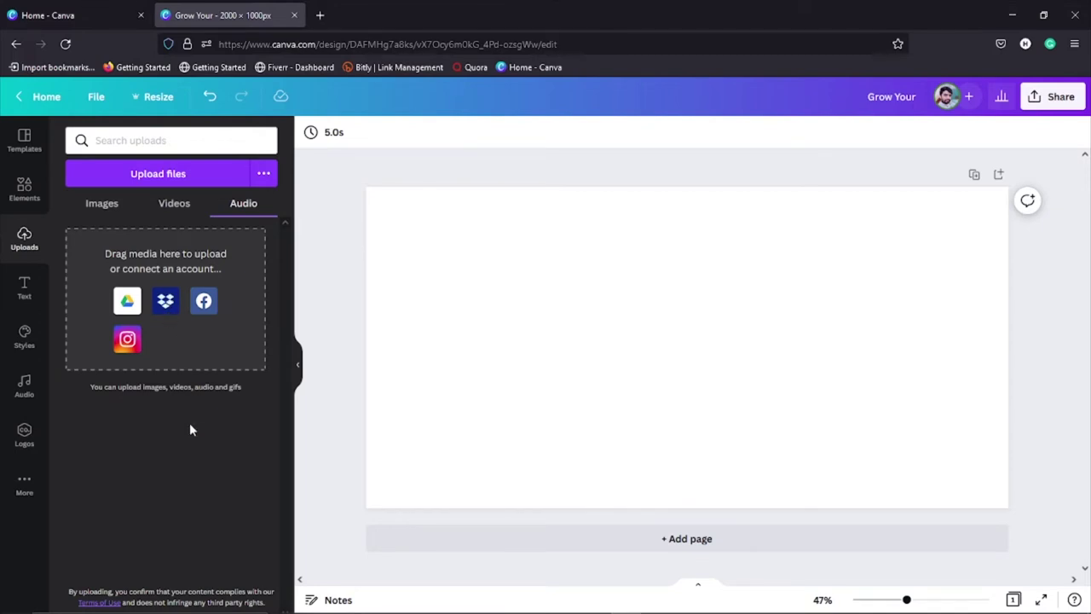
click(94, 207)
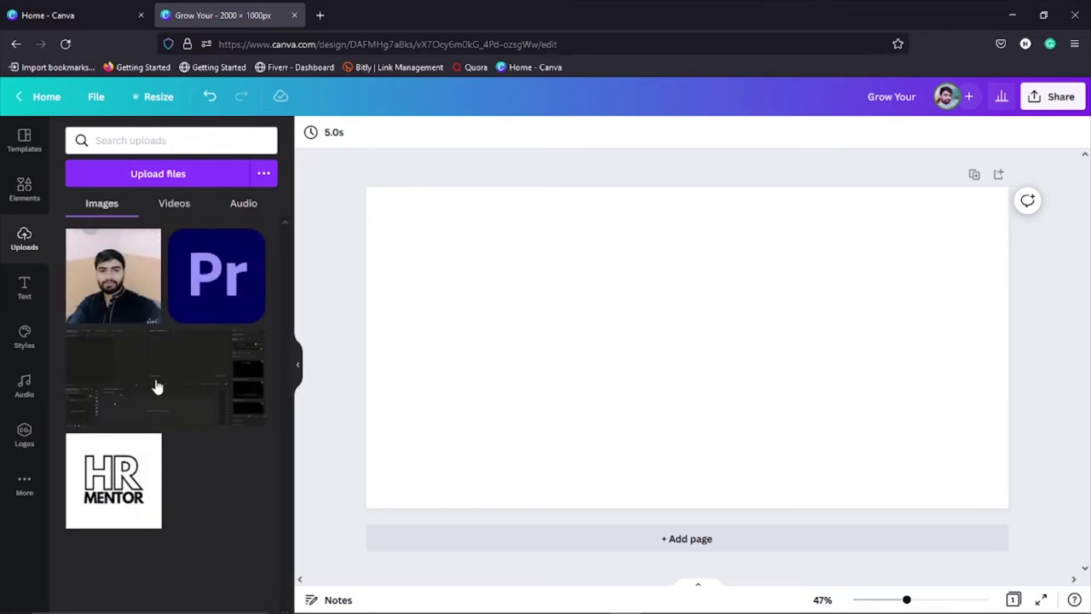
drag(102, 281, 535, 298)
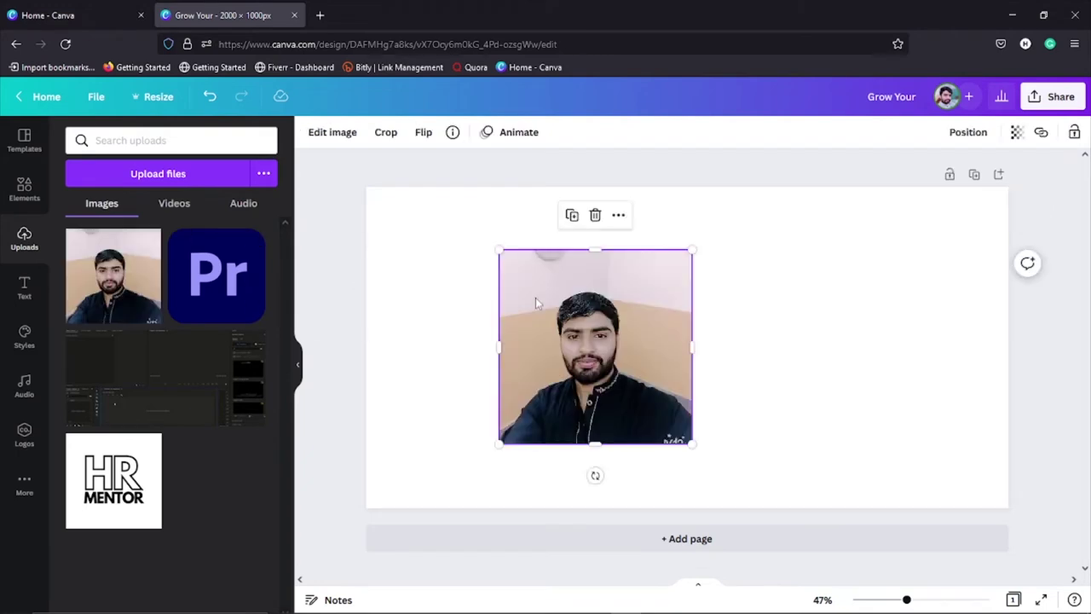
drag(224, 294, 792, 333)
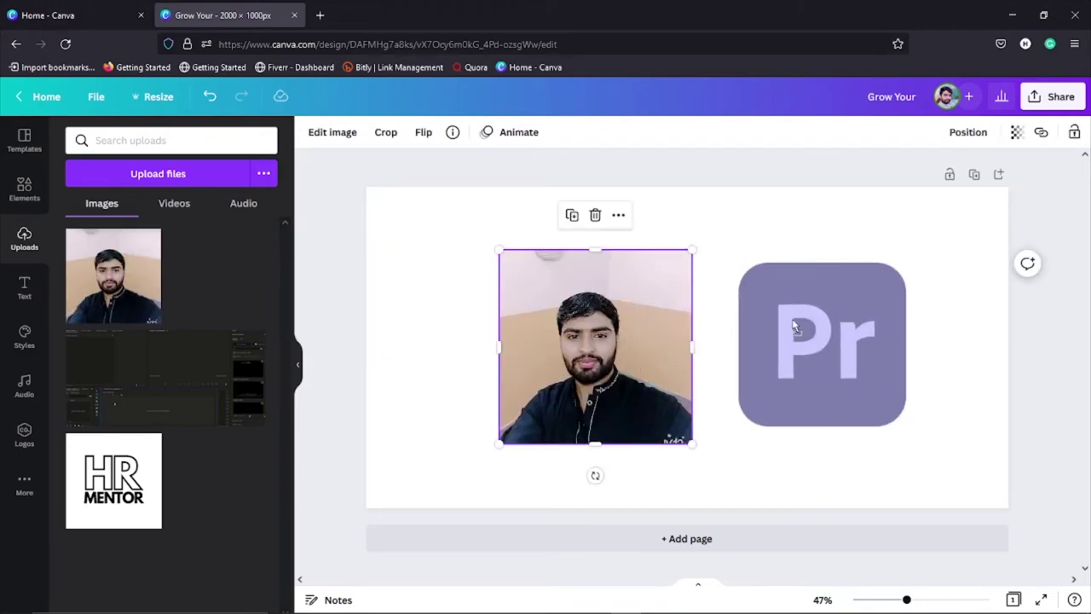
drag(146, 386, 520, 361)
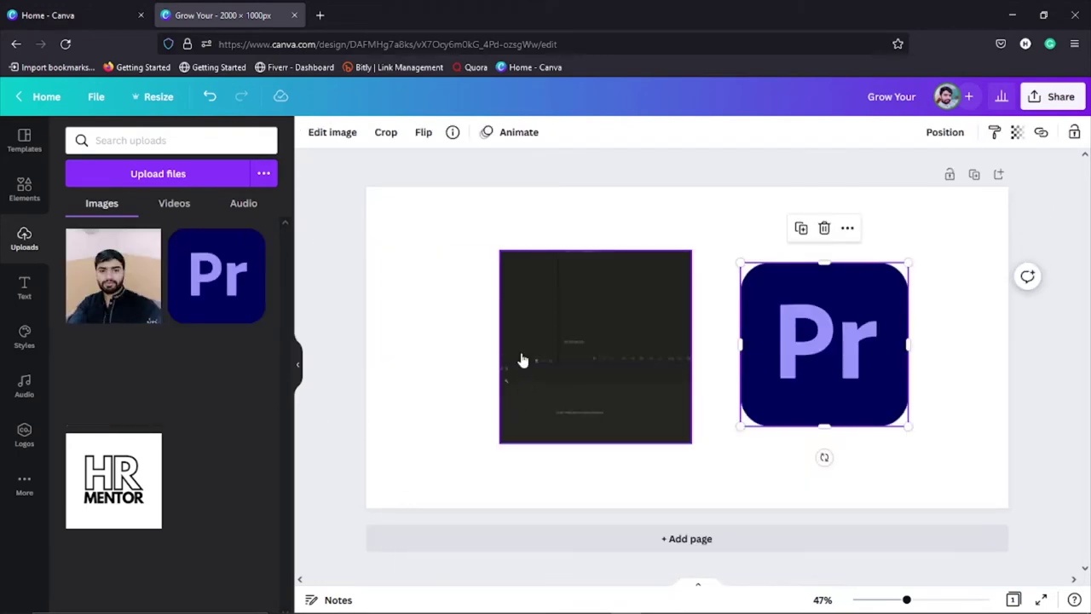
drag(161, 499, 524, 366)
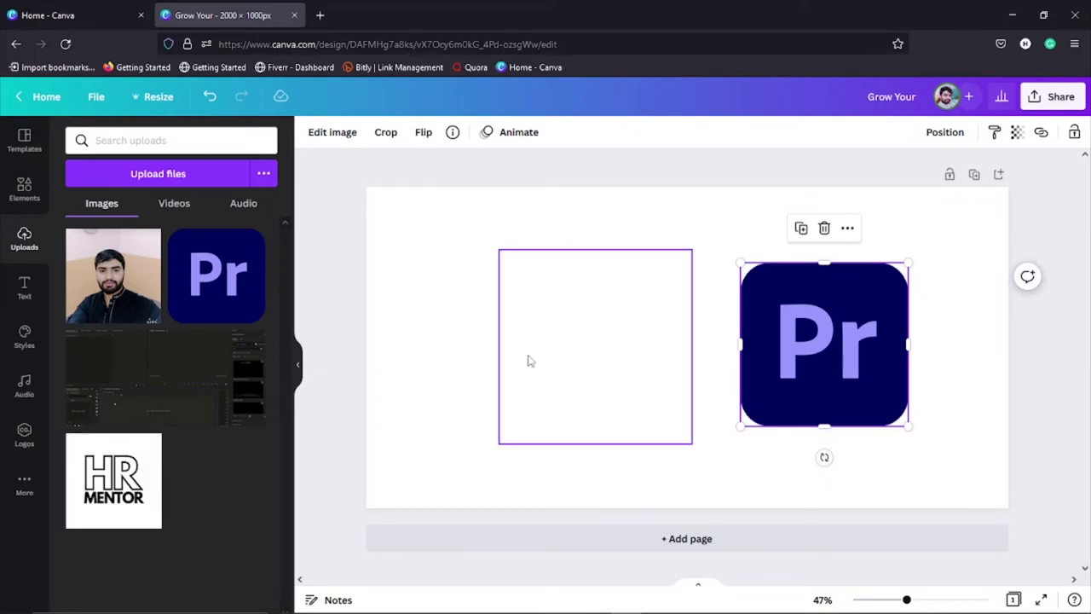
key(Delete)
key(Delete)
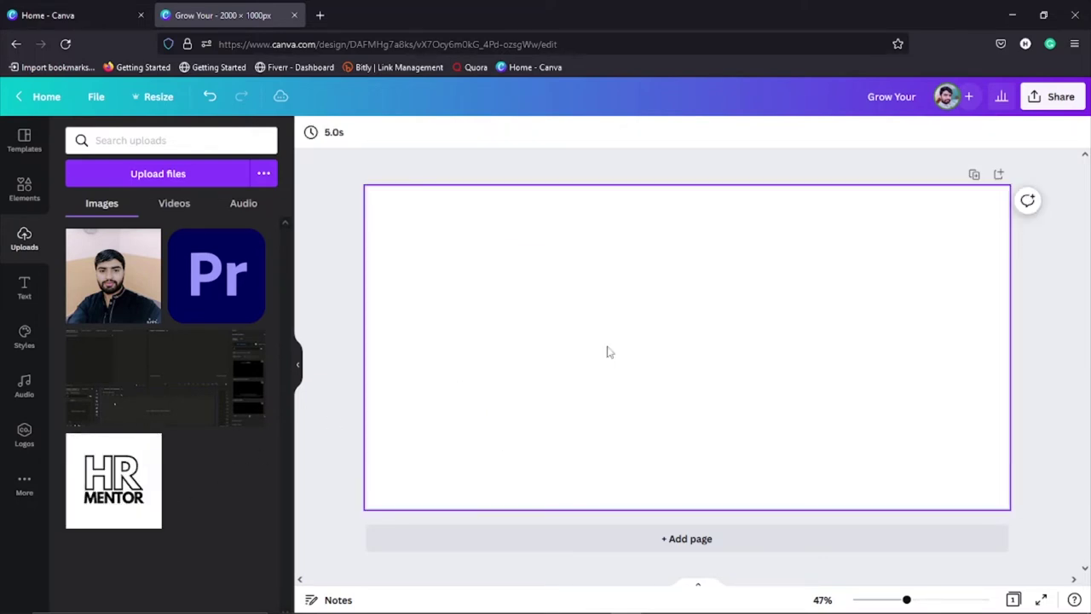
drag(718, 266, 864, 373)
click(692, 390)
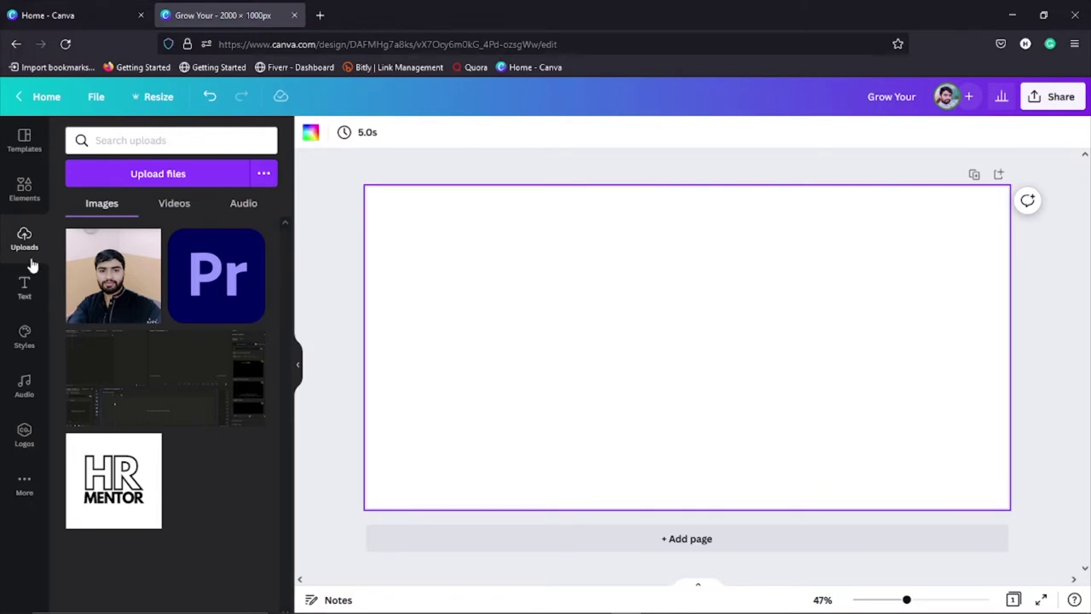
Step: Open the Text panel and scroll down to the Font combinations to find 'Stay Fearless'
click(24, 290)
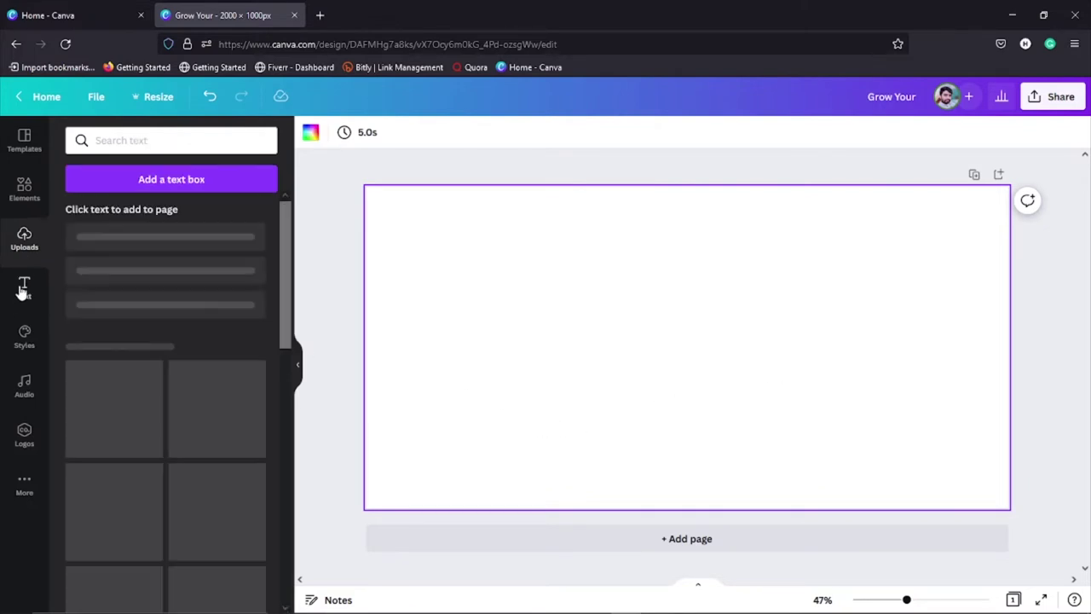
scroll(191, 426, down, 3)
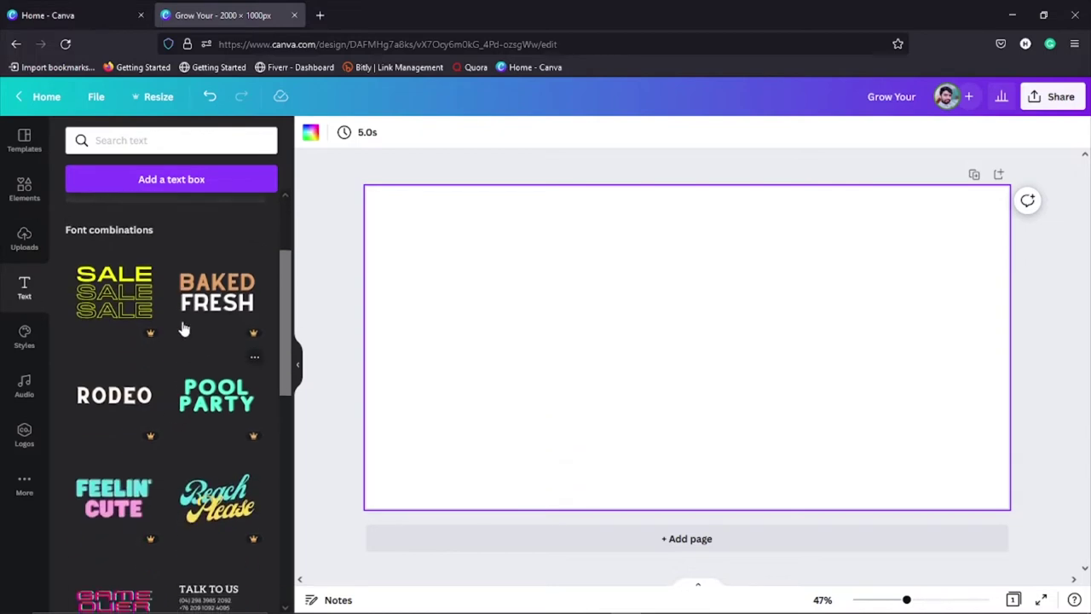
scroll(162, 392, down, 10)
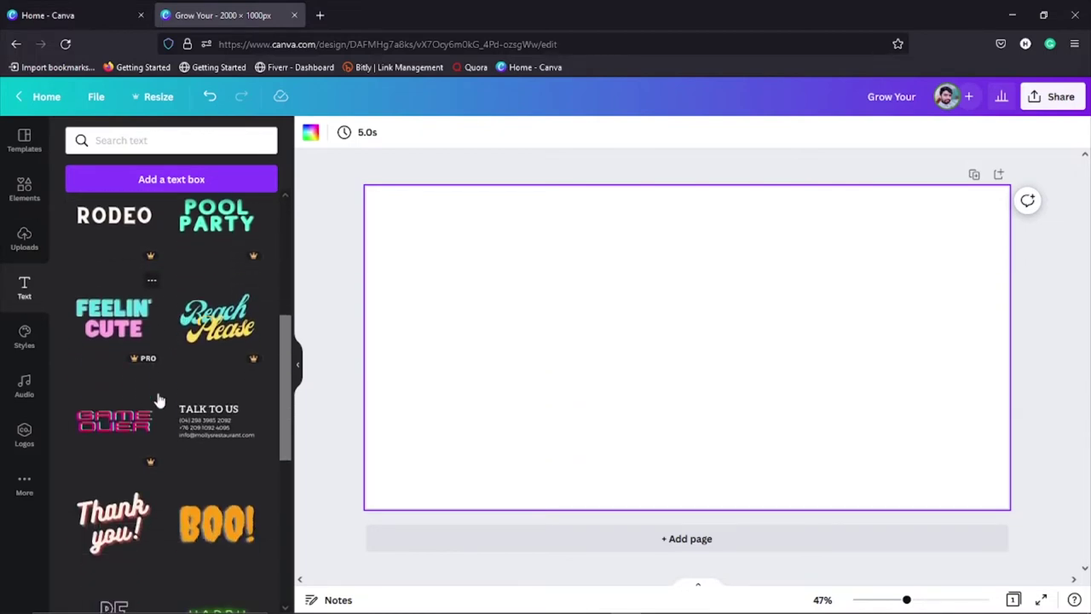
scroll(137, 435, down, 1)
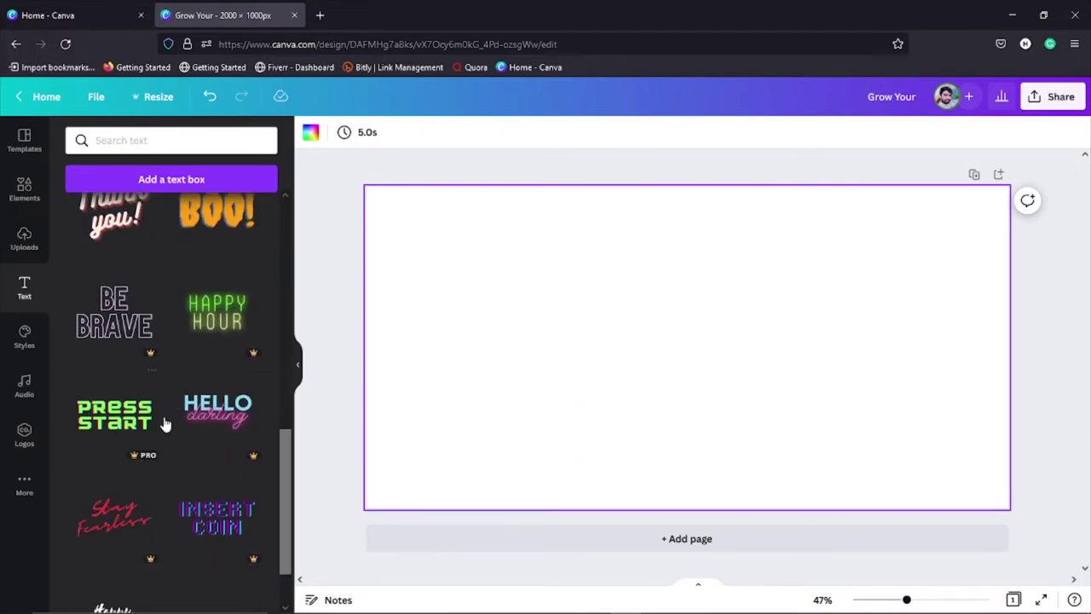
scroll(161, 473, down, 2)
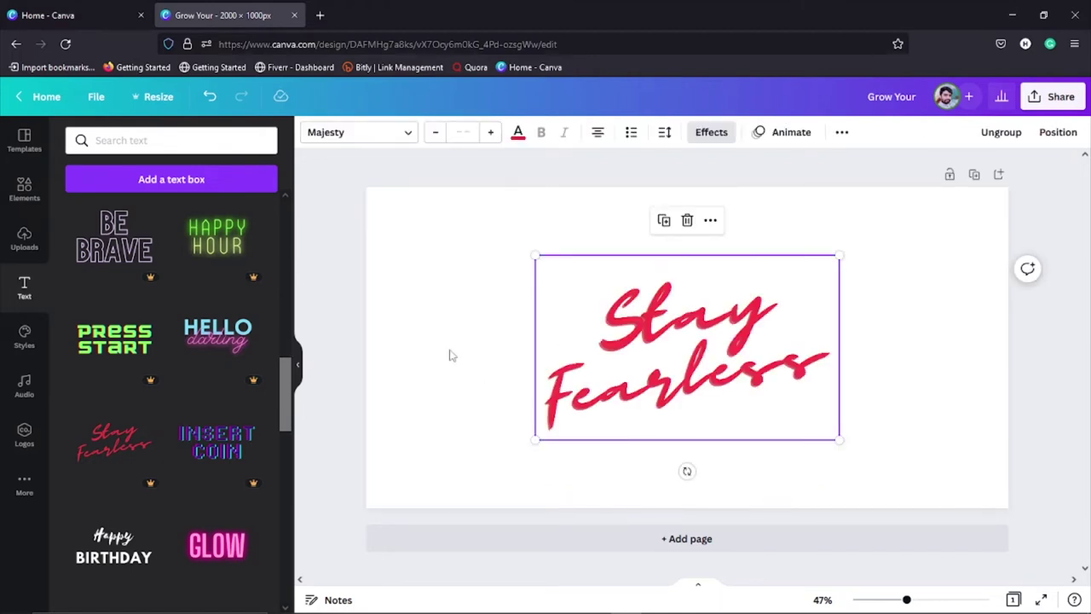
Step: Select the 'Stay' line and overwrite it with test letters, undoing some of them
click(497, 356)
double_click(651, 345)
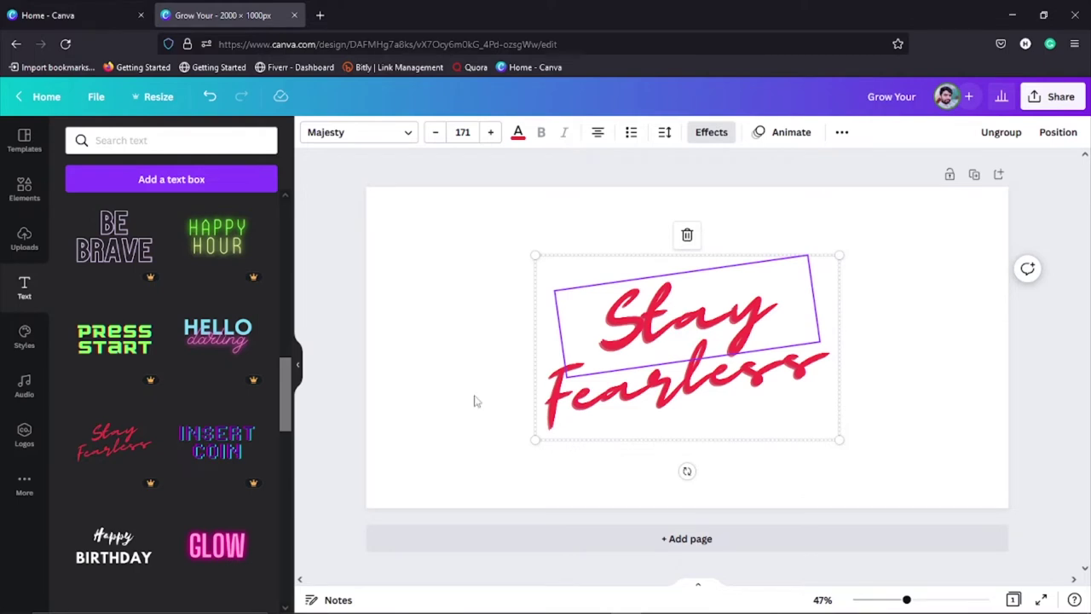
scroll(129, 406, down, 4)
scroll(129, 372, up, 3)
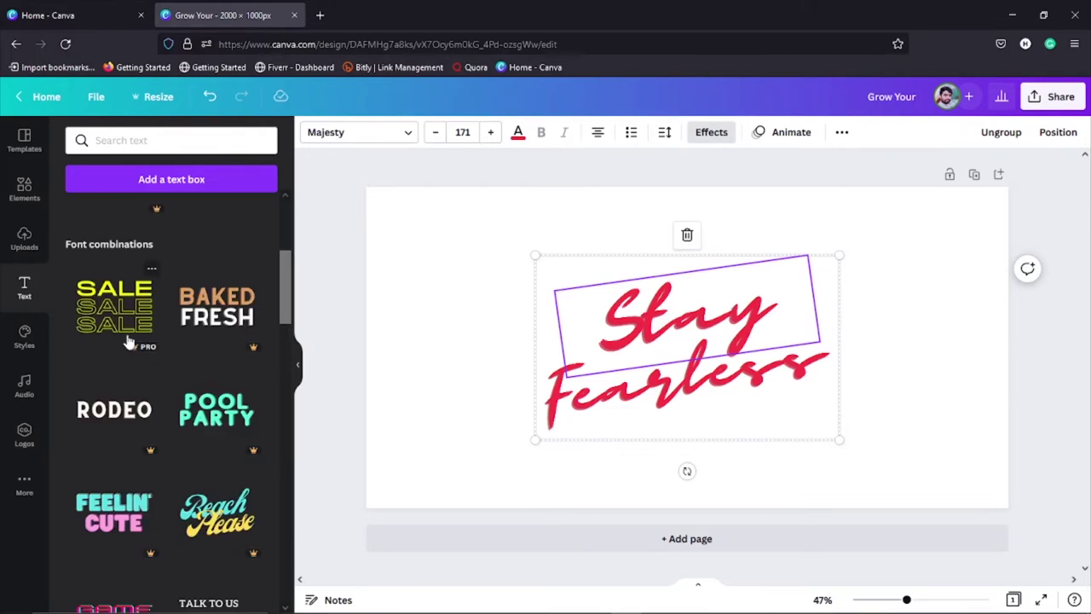
scroll(127, 384, up, 2)
scroll(127, 410, down, 5)
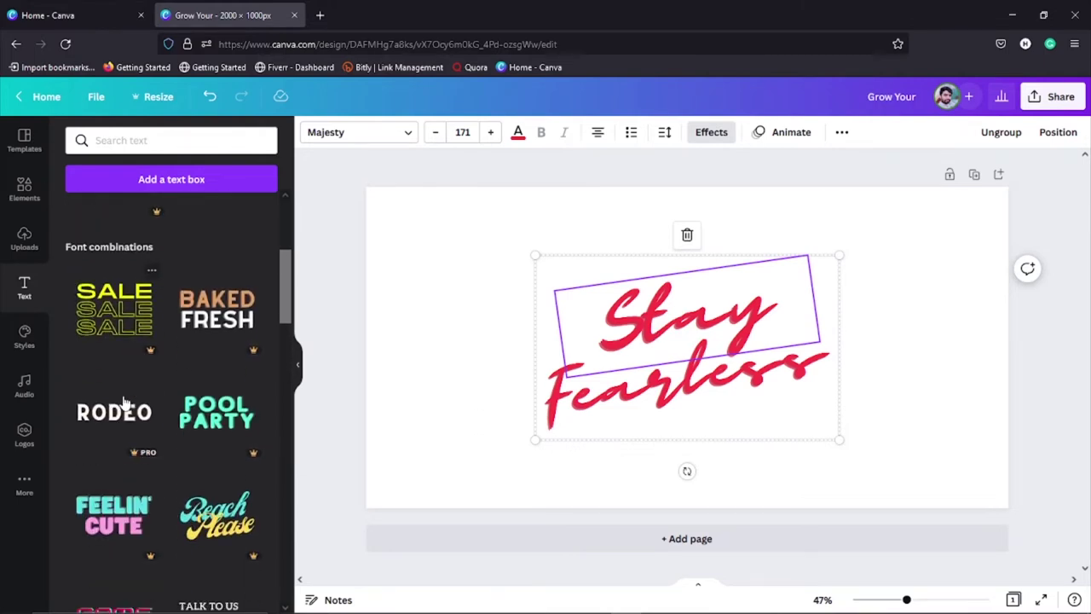
double_click(668, 331)
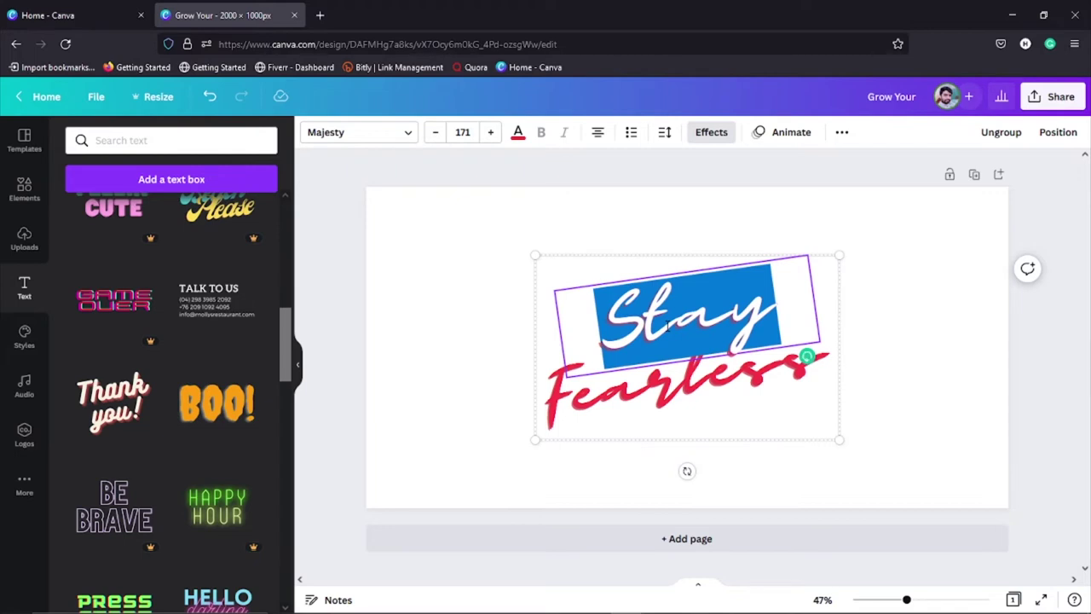
text(hsfdsfjf)
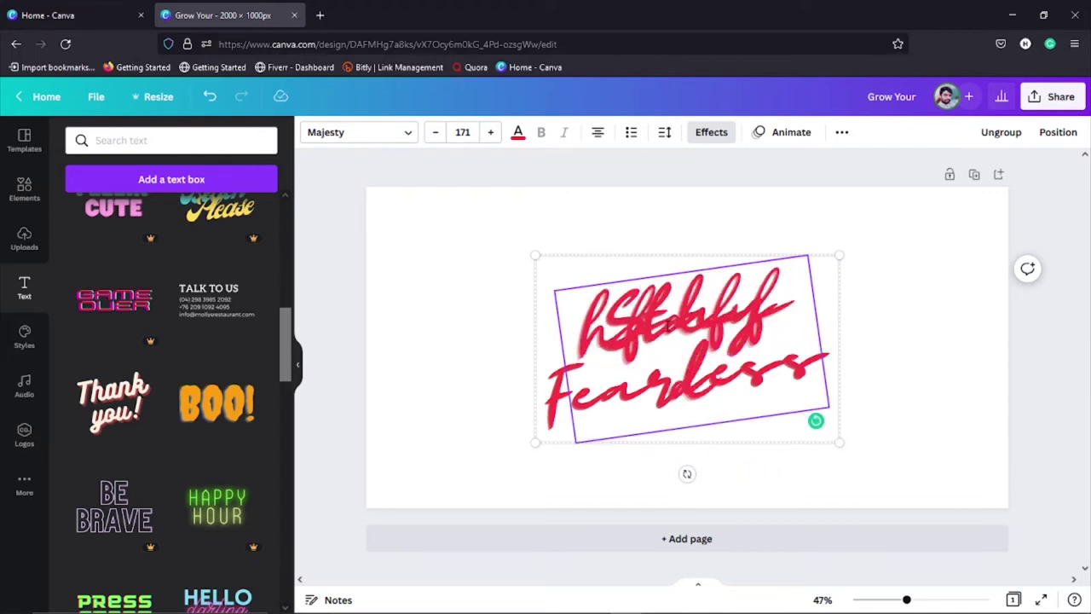
key(ctrl+z)
key(ctrl+z)
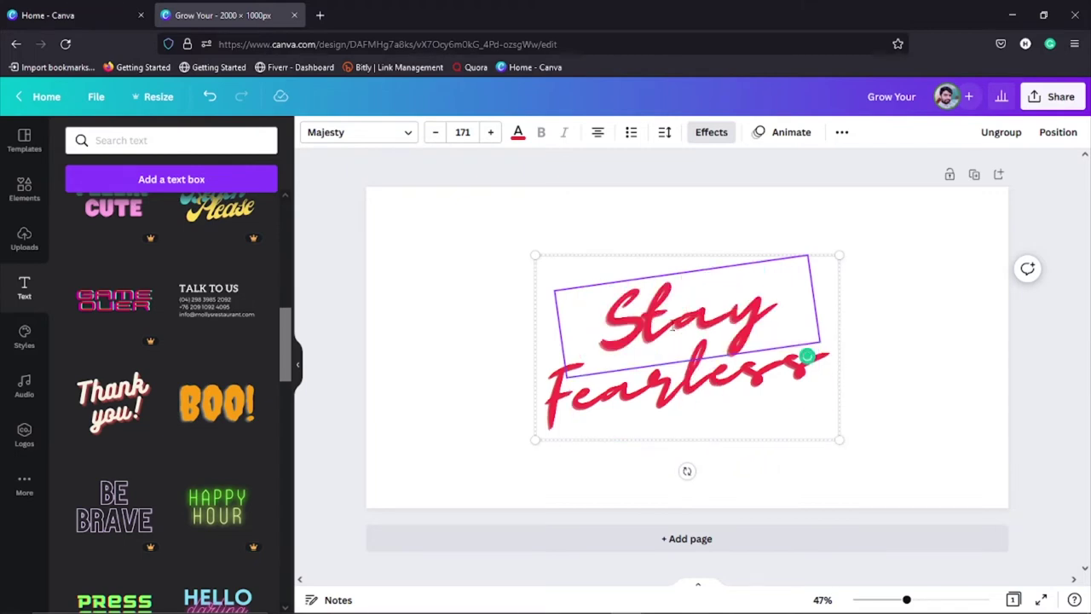
text(dfs)
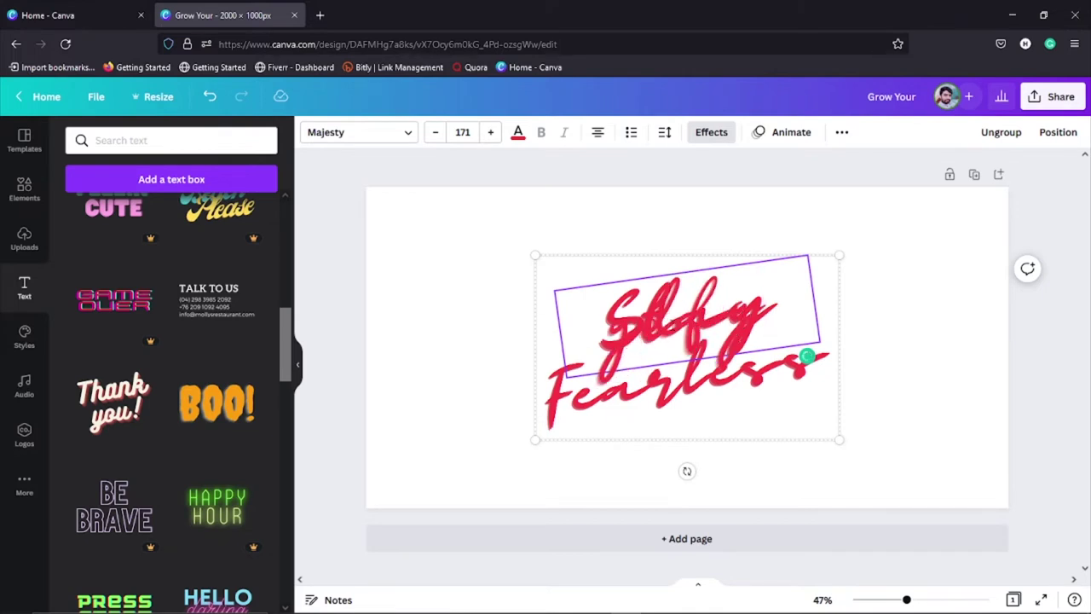
key(ctrl+z)
key(ctrl+z)
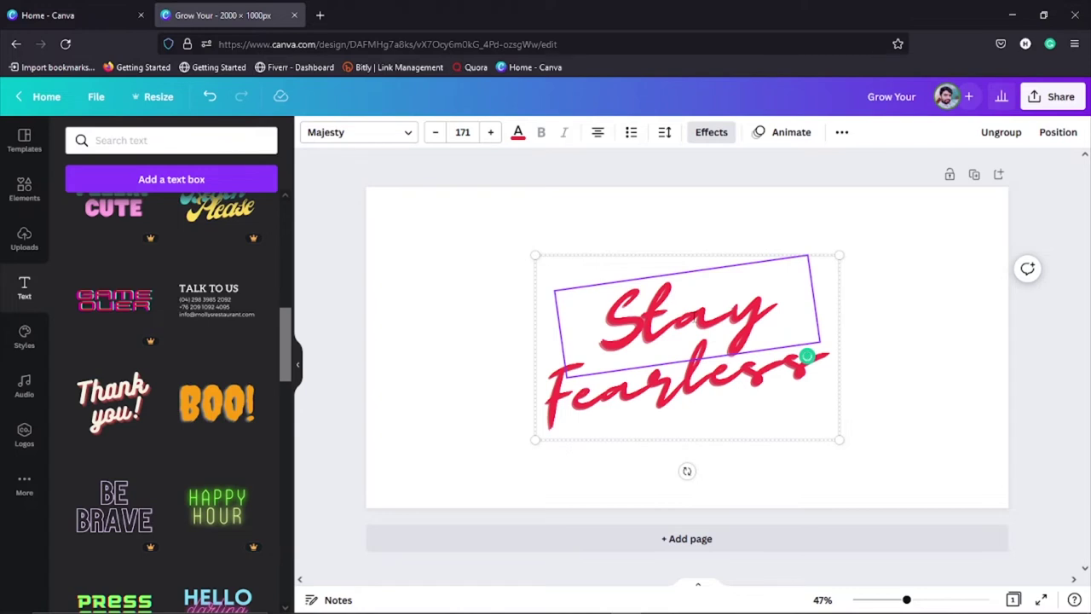
text(fdfdf)
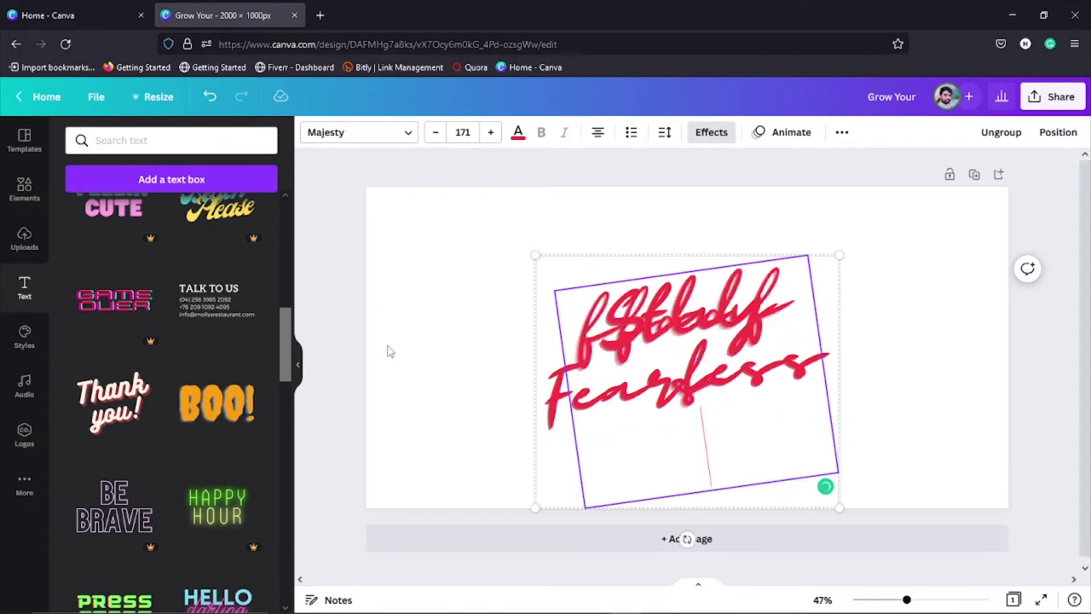
Step: Undo the garbled letters to restore the clean 'Stay Fearless' text, then select the Fearless line
click(416, 363)
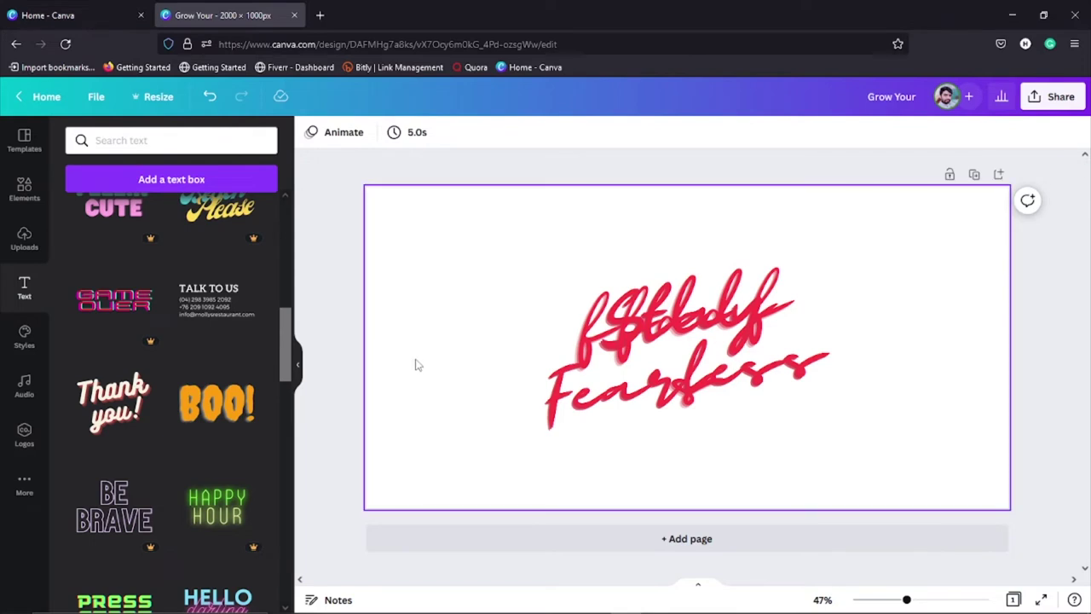
click(667, 328)
key(ctrl+z)
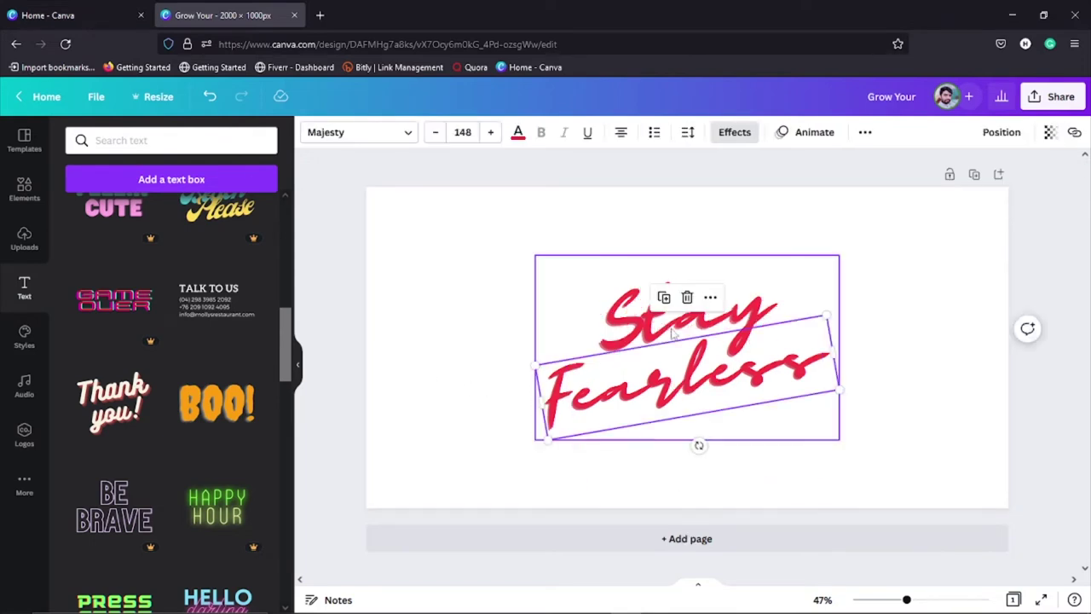
key(ctrl+z)
key(ctrl+z)
key(Escape)
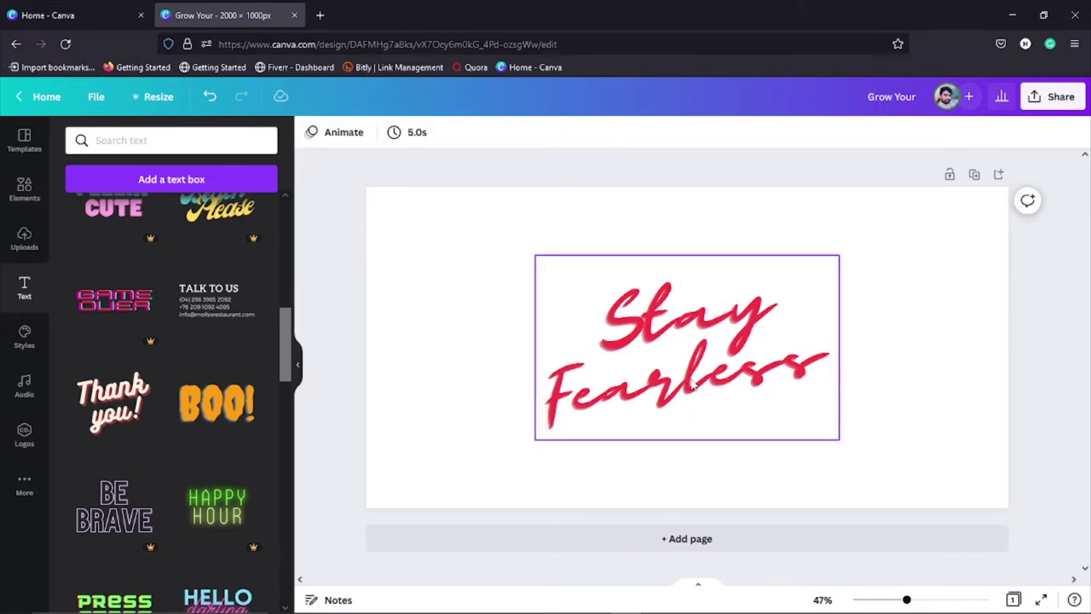
click(693, 385)
click(693, 382)
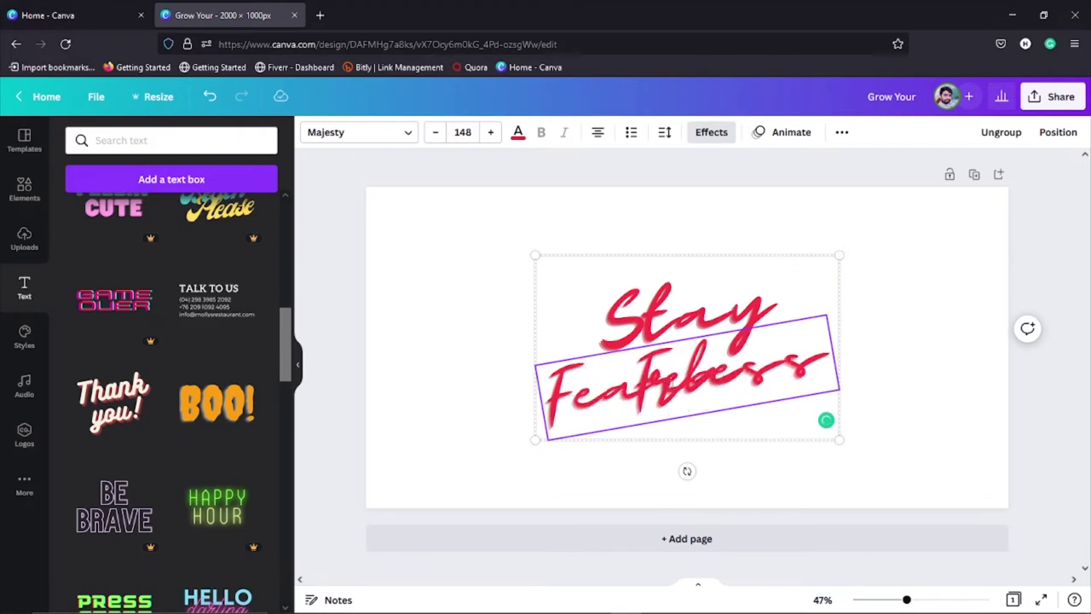
Step: Delete the 'Stay' line, replace the Fearless text with test letters, clear it, and deselect
click(414, 322)
click(661, 322)
click(670, 361)
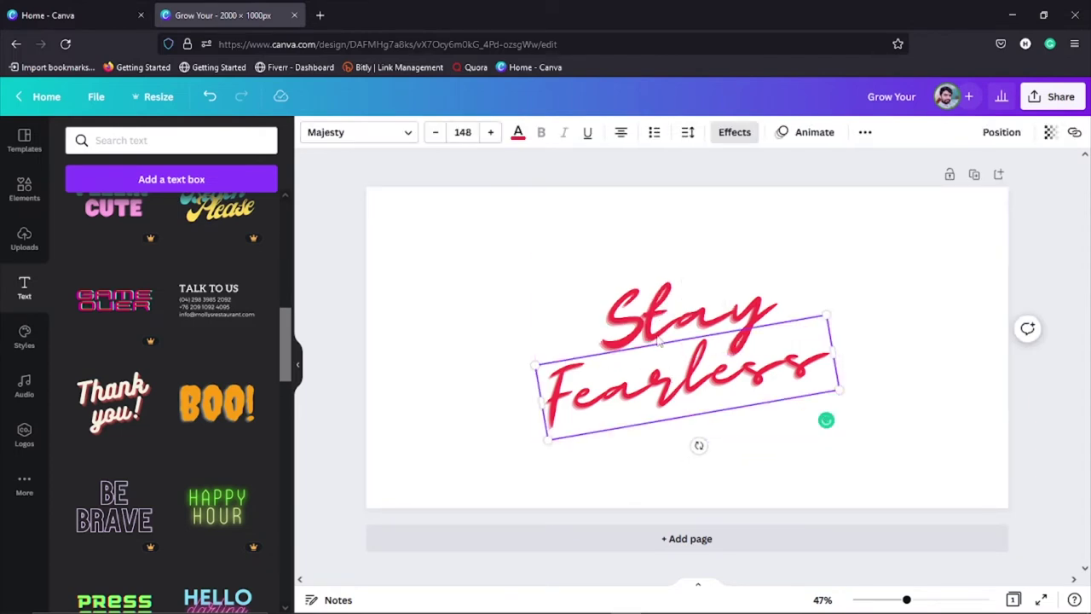
click(659, 342)
key(Delete)
double_click(678, 387)
key(BackSpace)
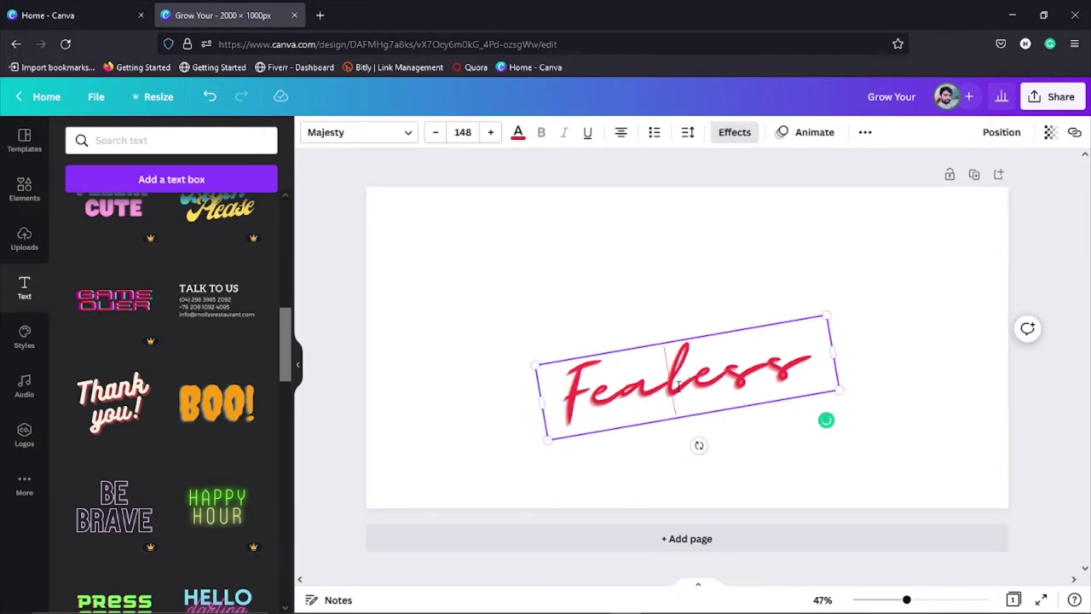
key(ctrl+a)
text(ggfdfsf)
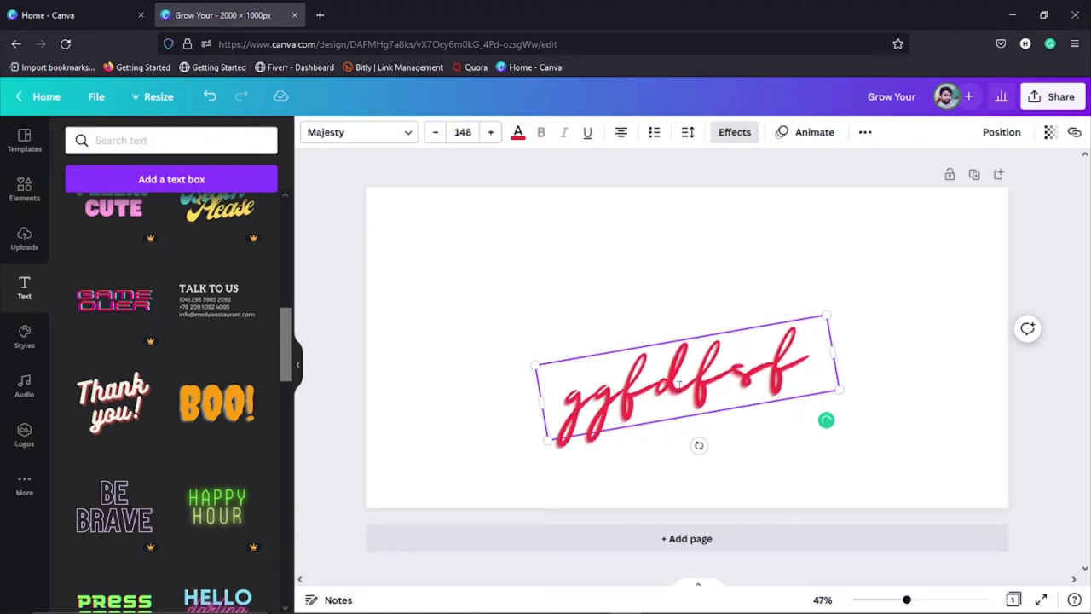
key(Return)
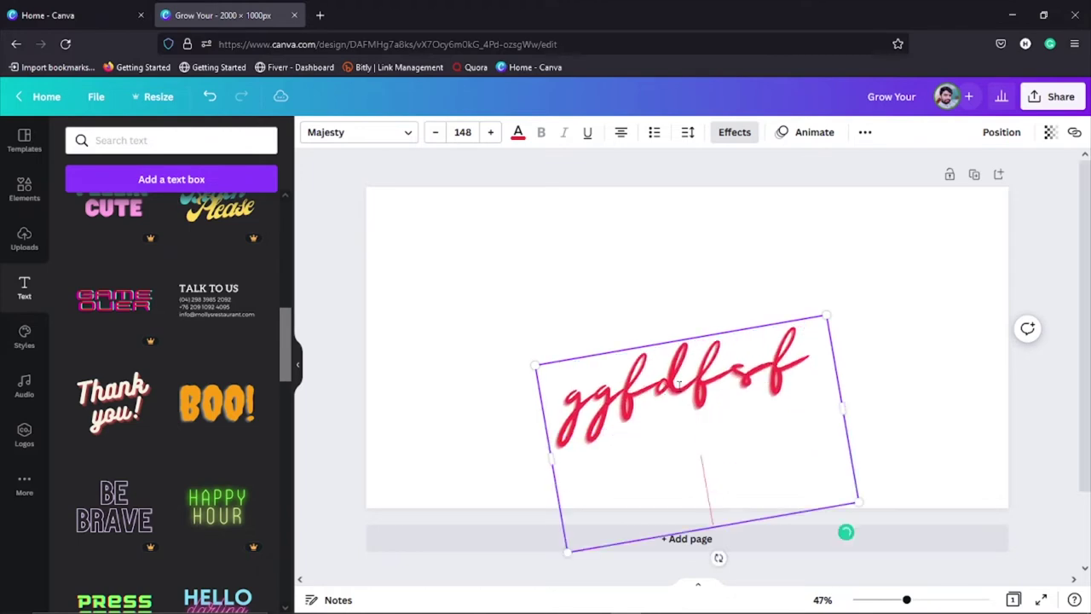
key(BackSpace)
key(BackSpace)
key(BackSpace)
key(BackSpace)
key(BackSpace)
key(BackSpace)
key(BackSpace)
key(BackSpace)
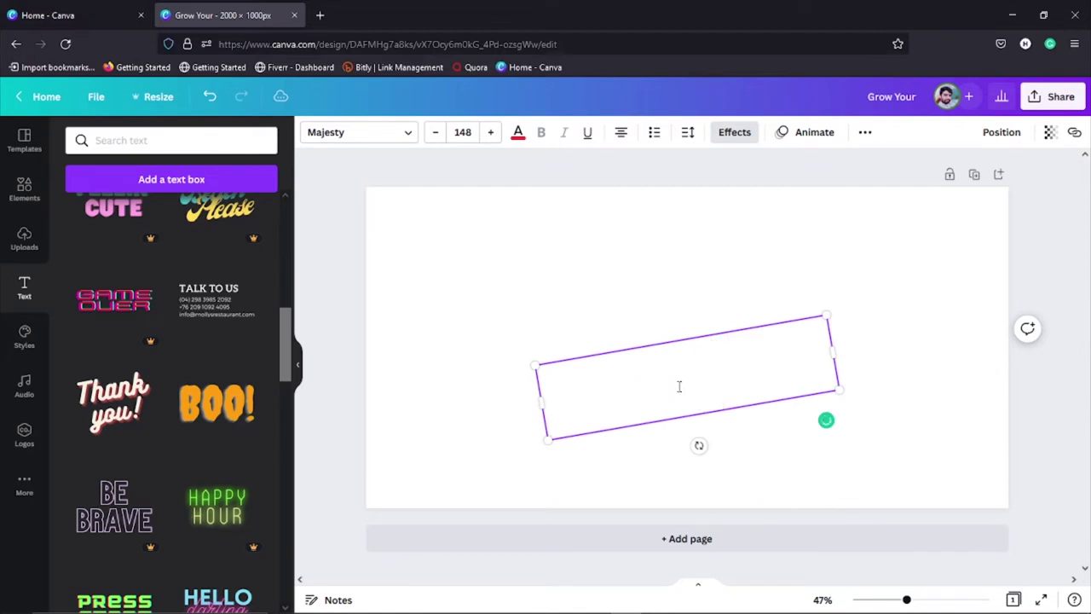
click(418, 377)
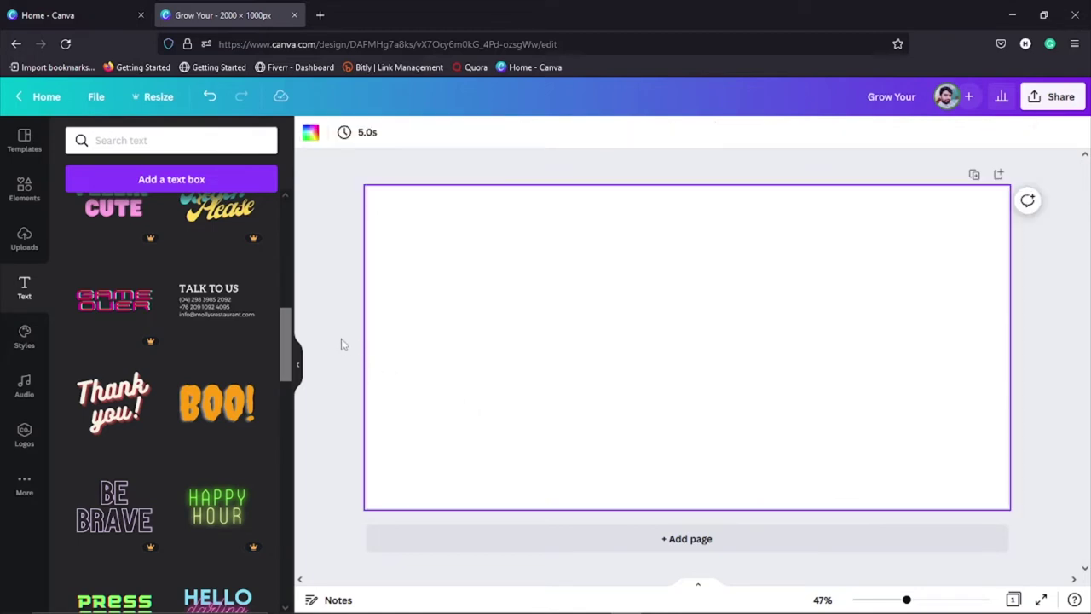
click(207, 409)
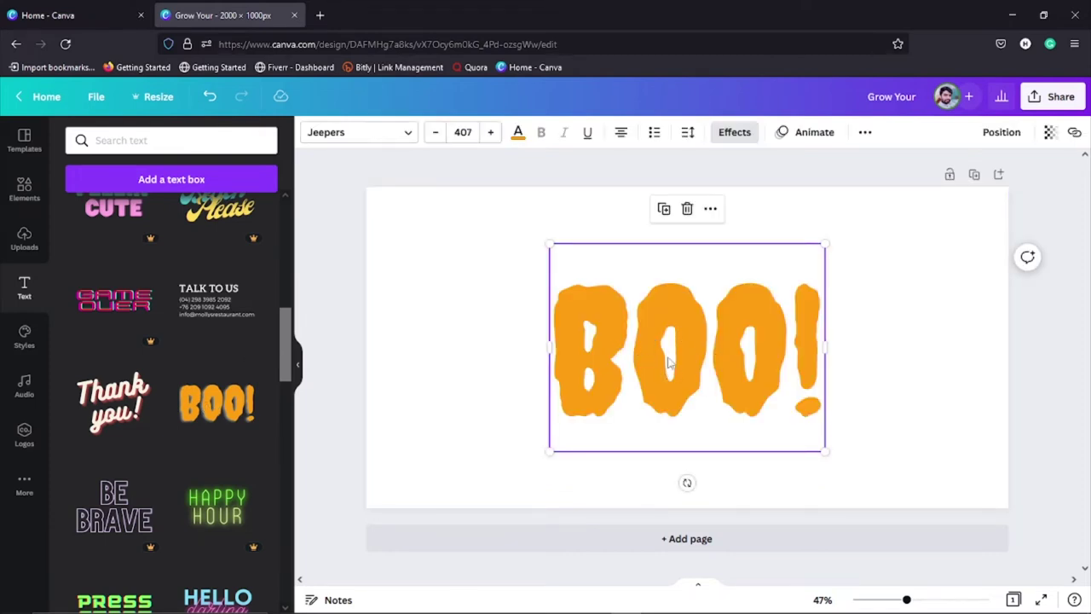
double_click(688, 358)
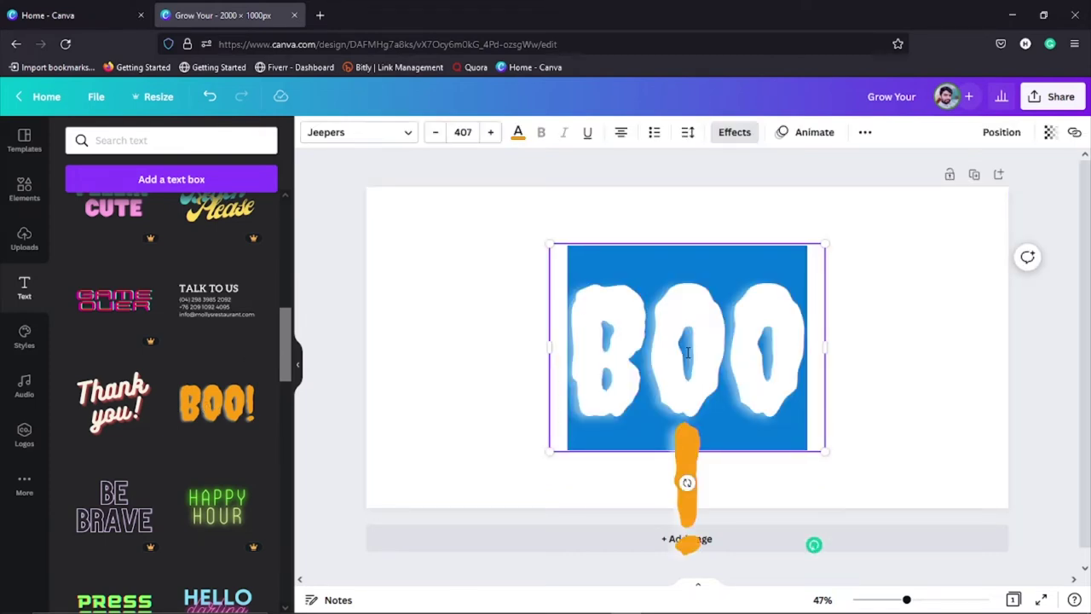
text(HAMZA!)
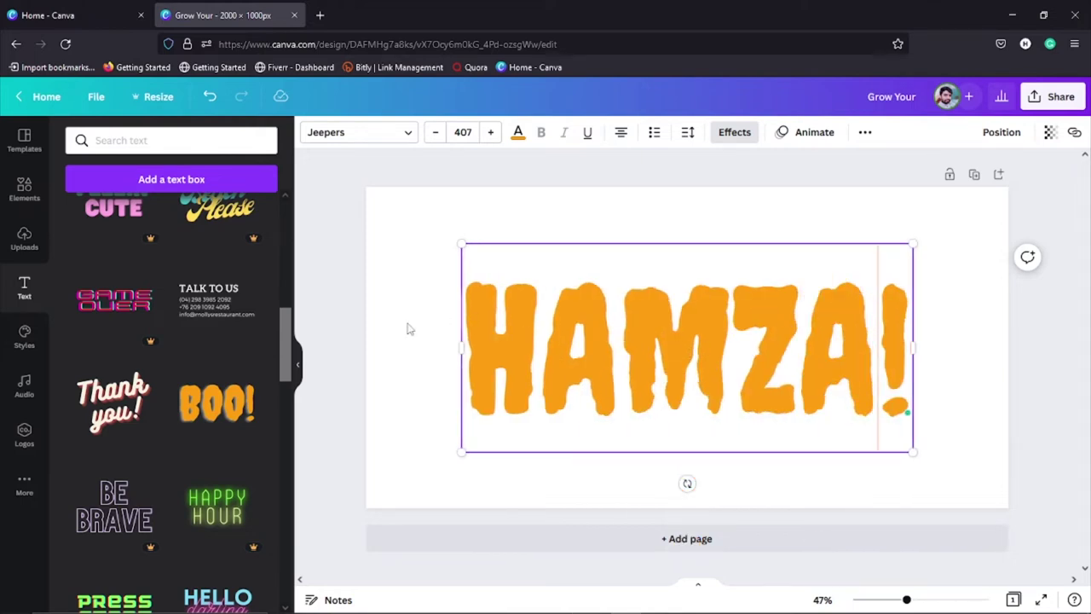
scroll(195, 381, down, 7)
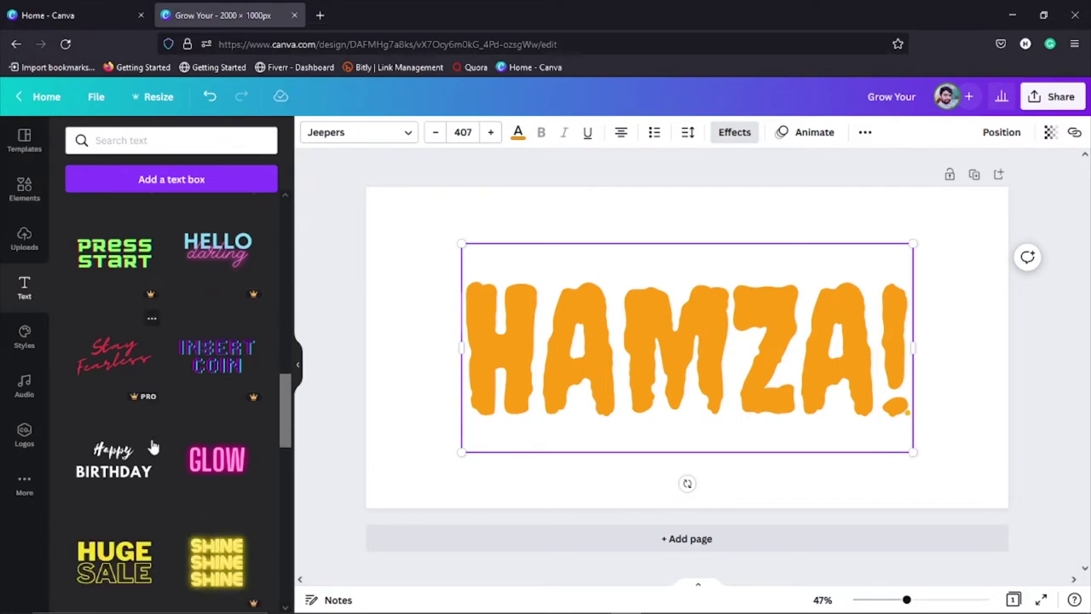
scroll(152, 450, down, 5)
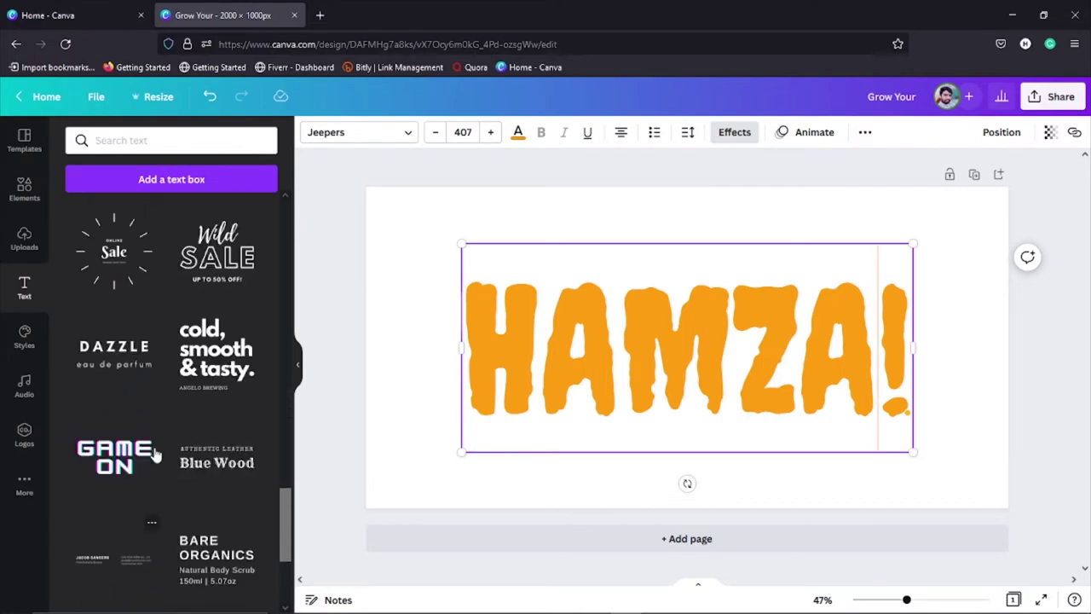
scroll(156, 453, up, 2)
scroll(156, 453, up, 10)
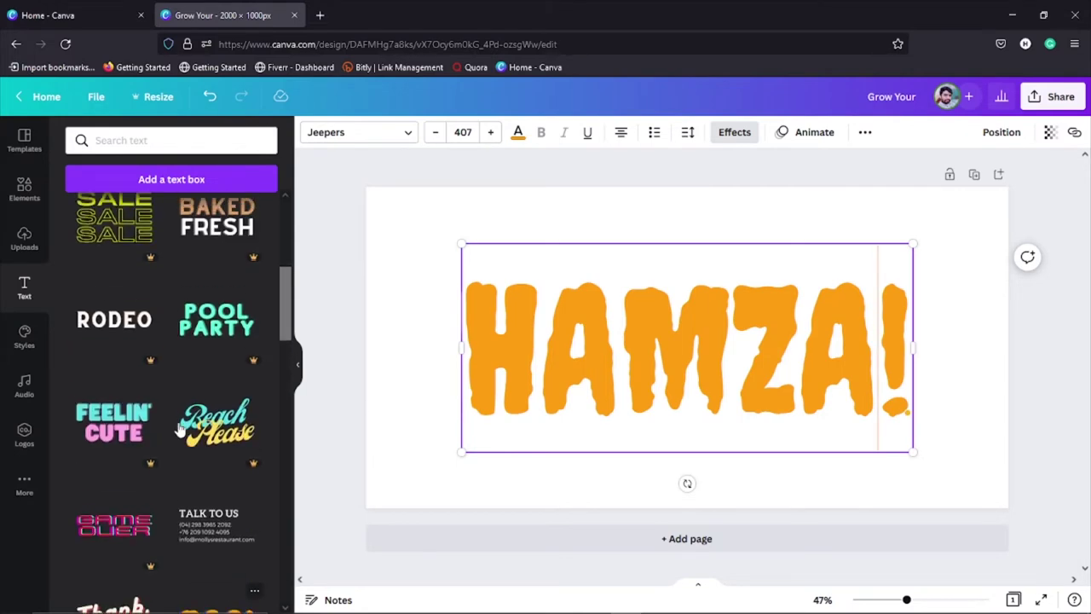
click(631, 344)
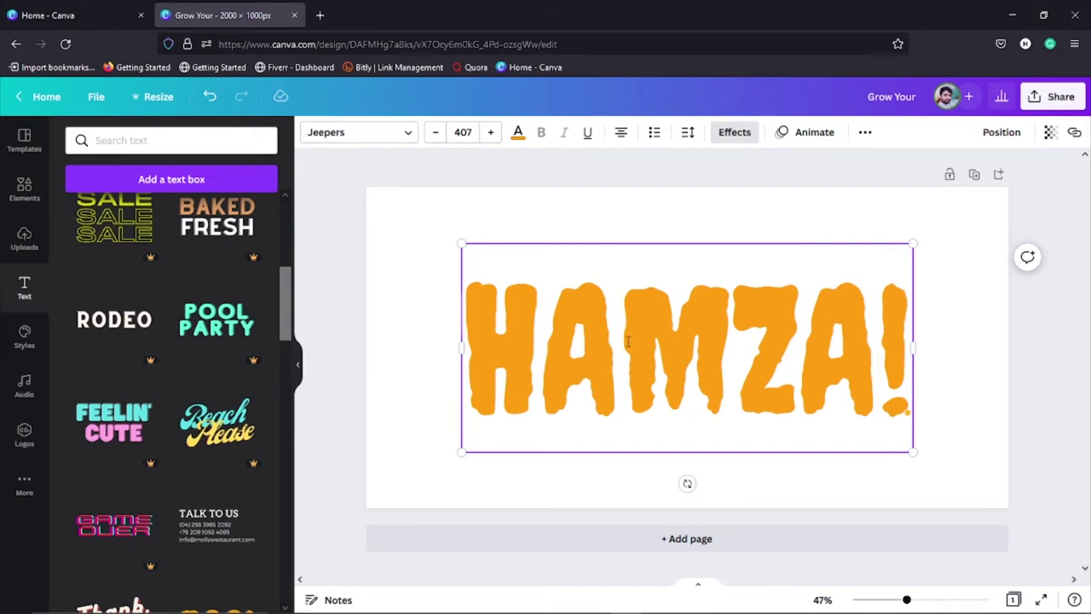
key(ctrl+a)
key(BackSpace)
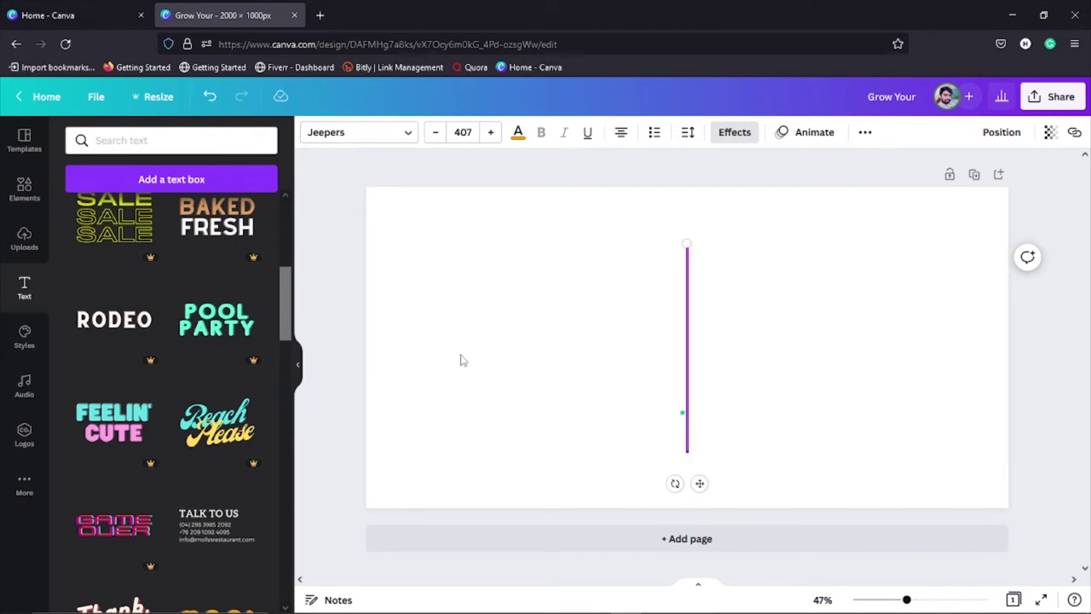
click(470, 364)
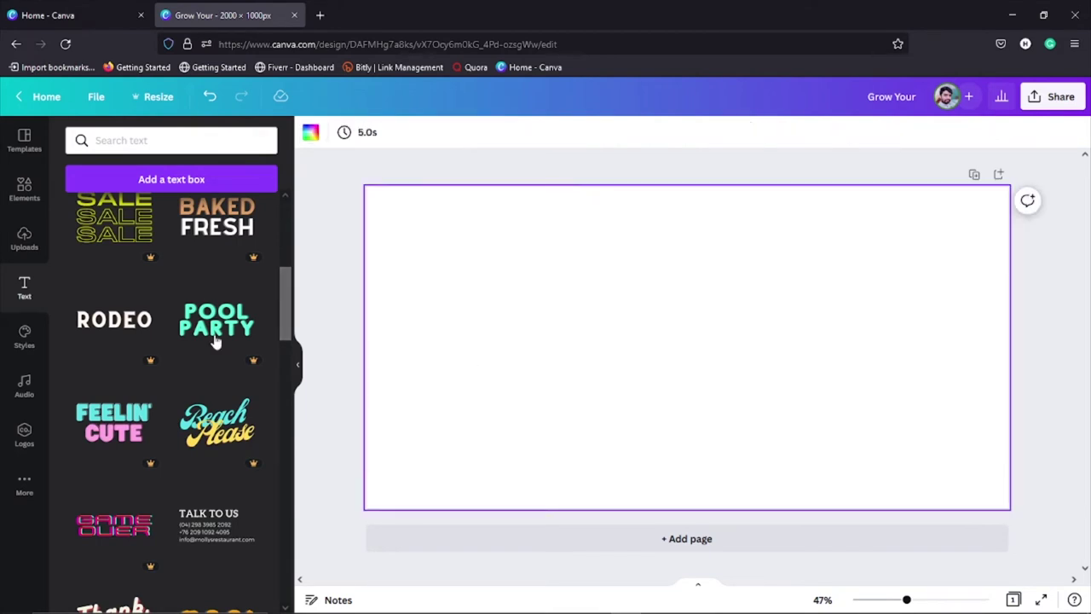
scroll(205, 336, up, 5)
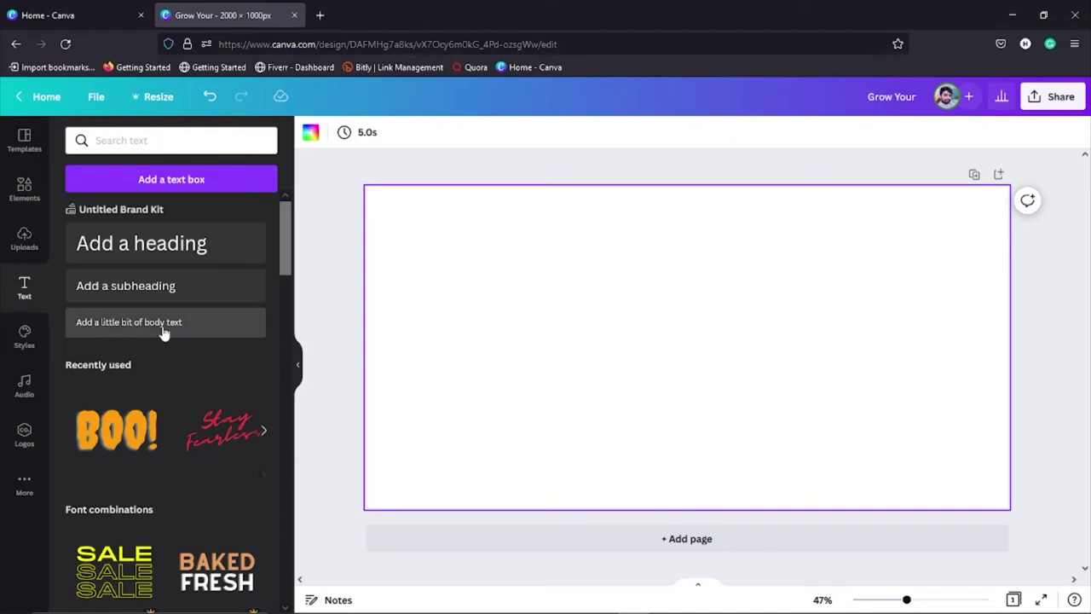
Step: Add a heading and replace its text with the person's full name, capitalised
click(196, 247)
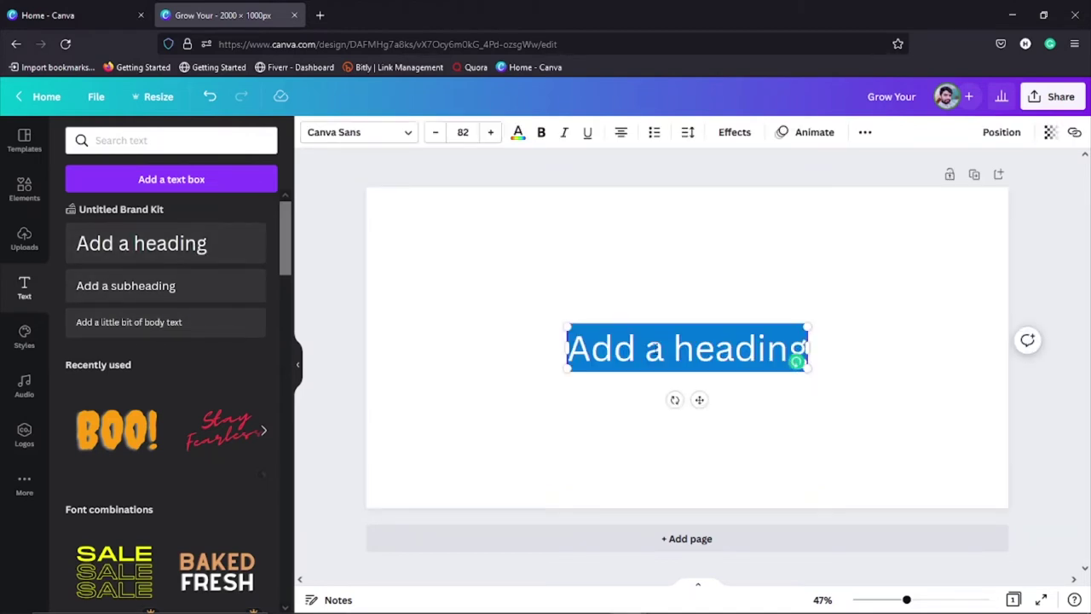
click(665, 347)
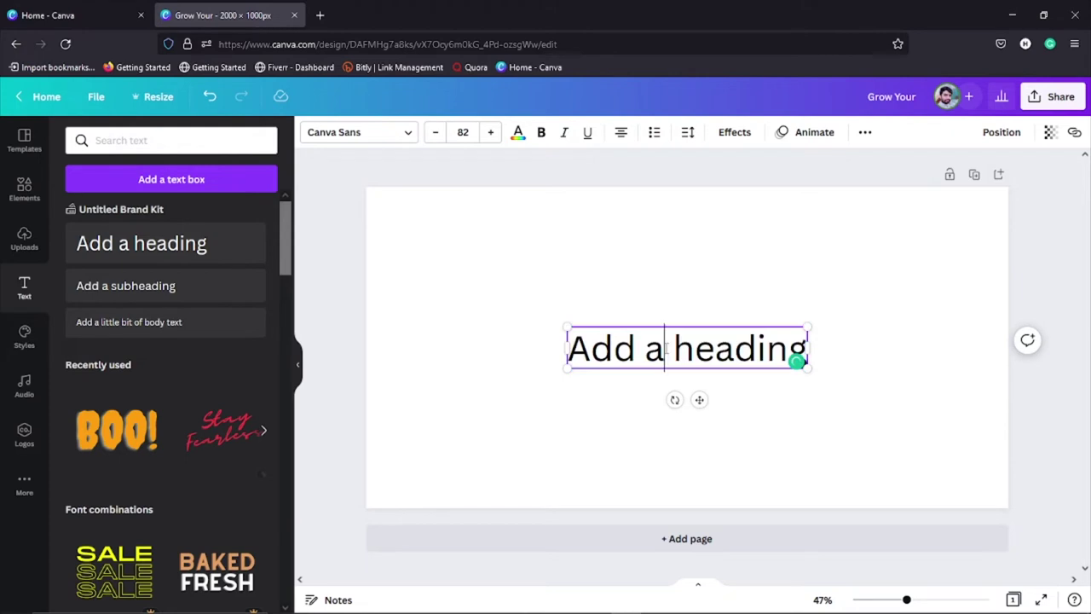
triple_click(664, 348)
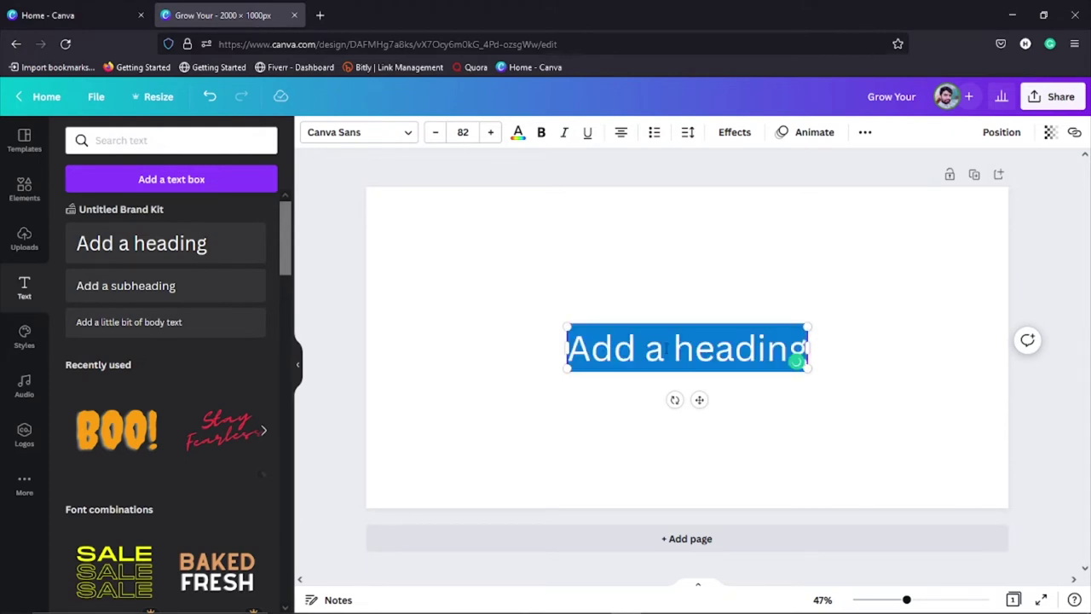
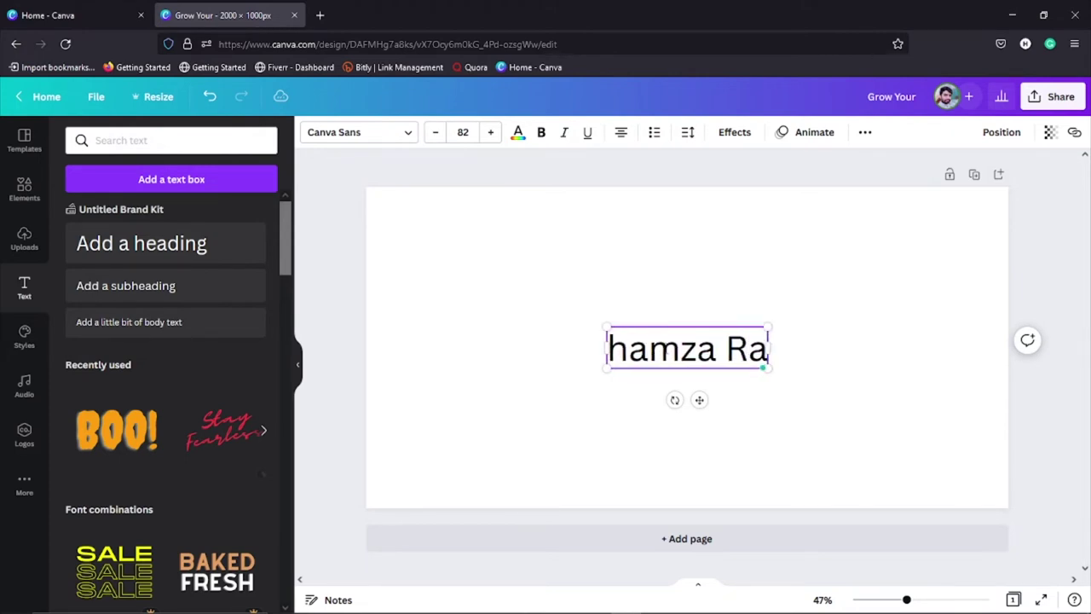
triple_click(667, 349)
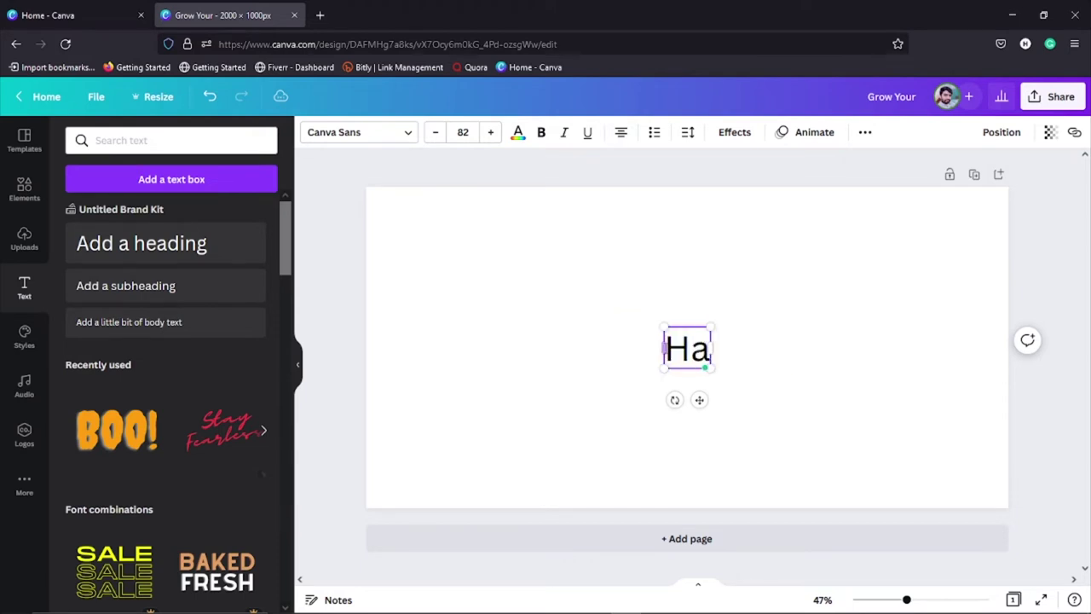
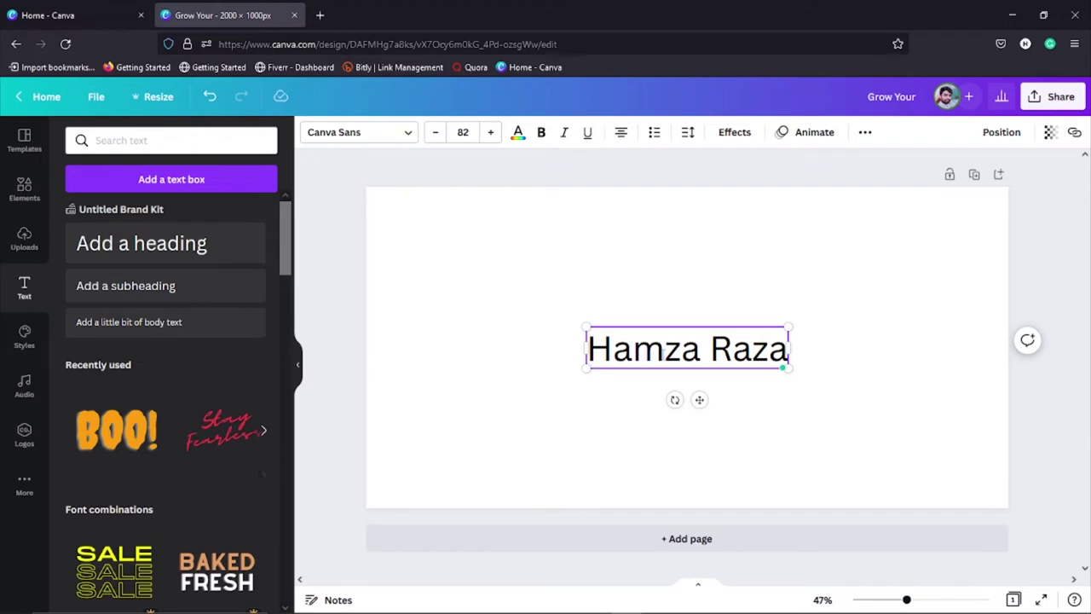
Step: Select the whole name and open the font list
double_click(661, 353)
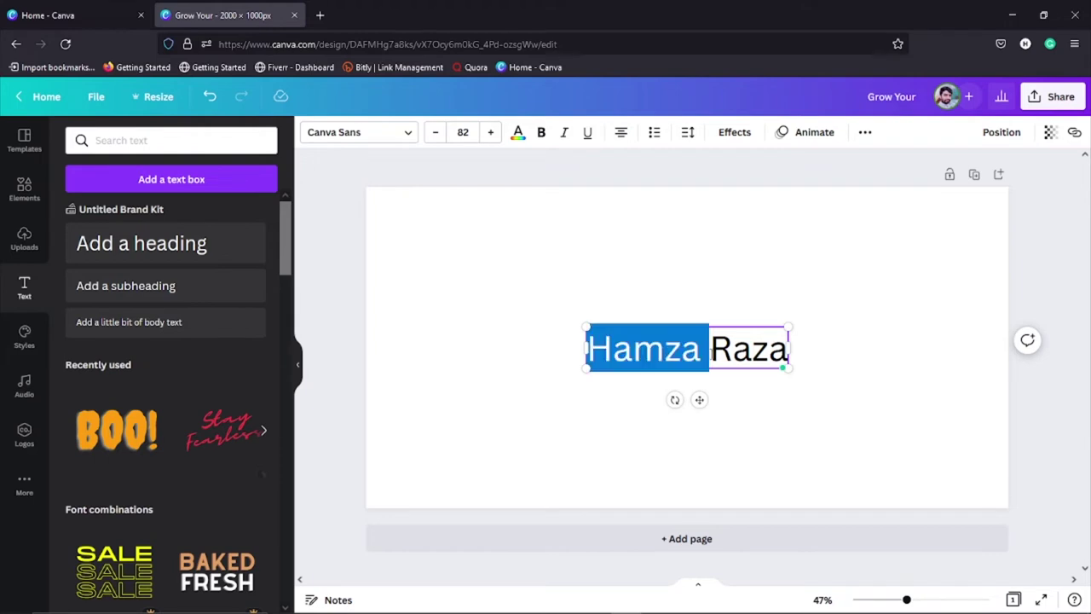
key(ctrl+a)
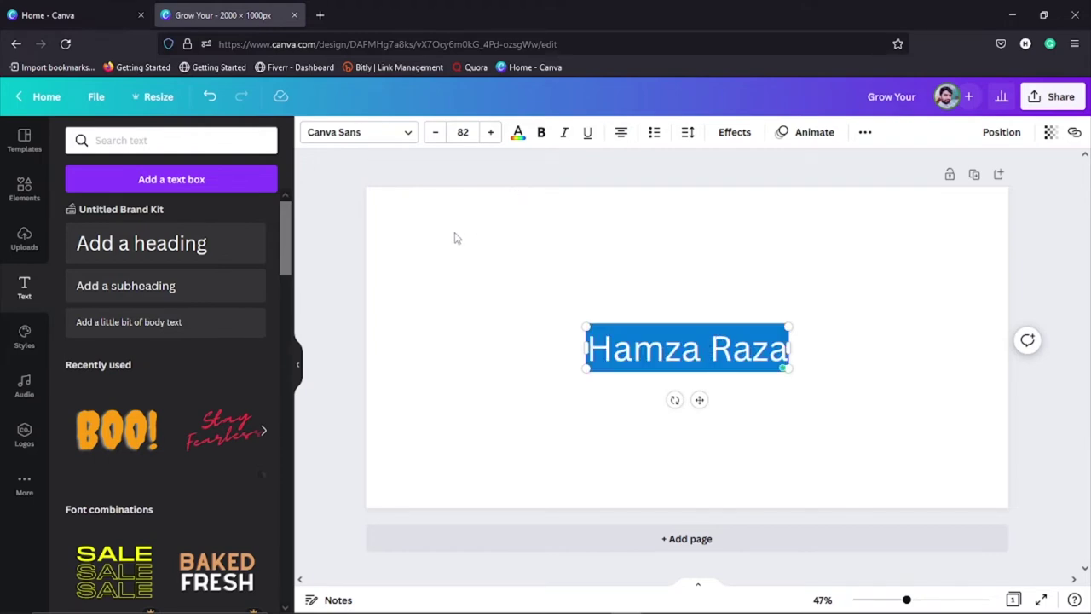
click(405, 133)
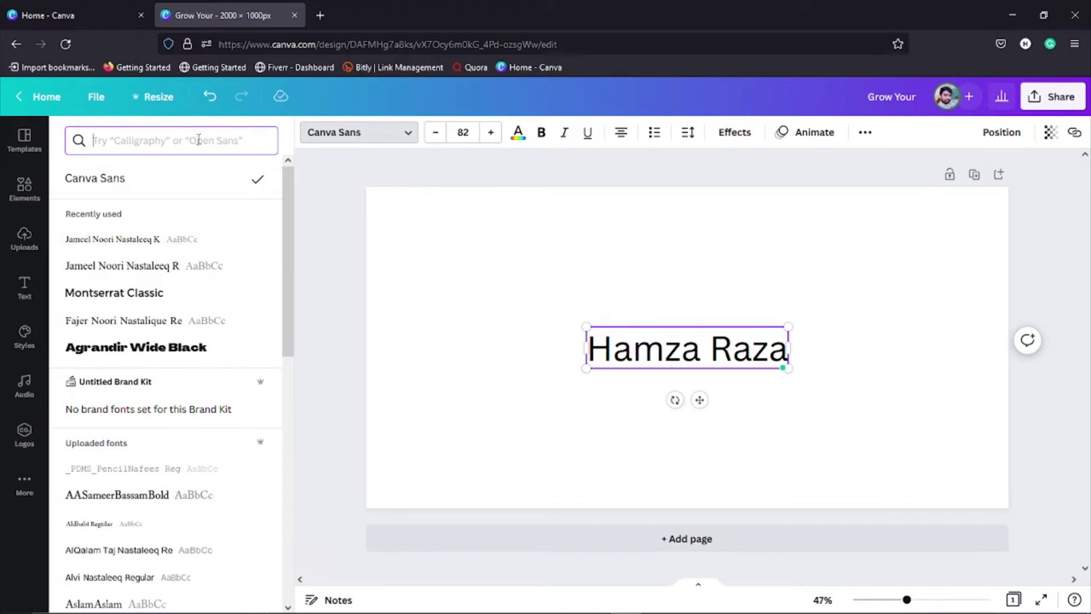
Step: Set the name heading's font to Agrandir Wide Black and close the font list
click(166, 141)
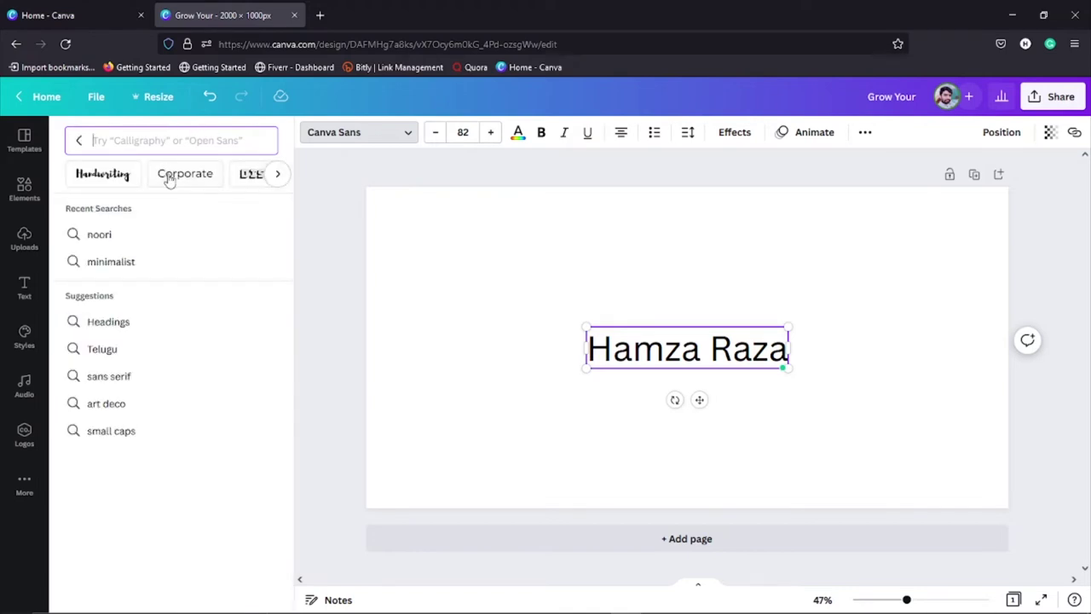
click(80, 141)
scroll(172, 255, down, 2)
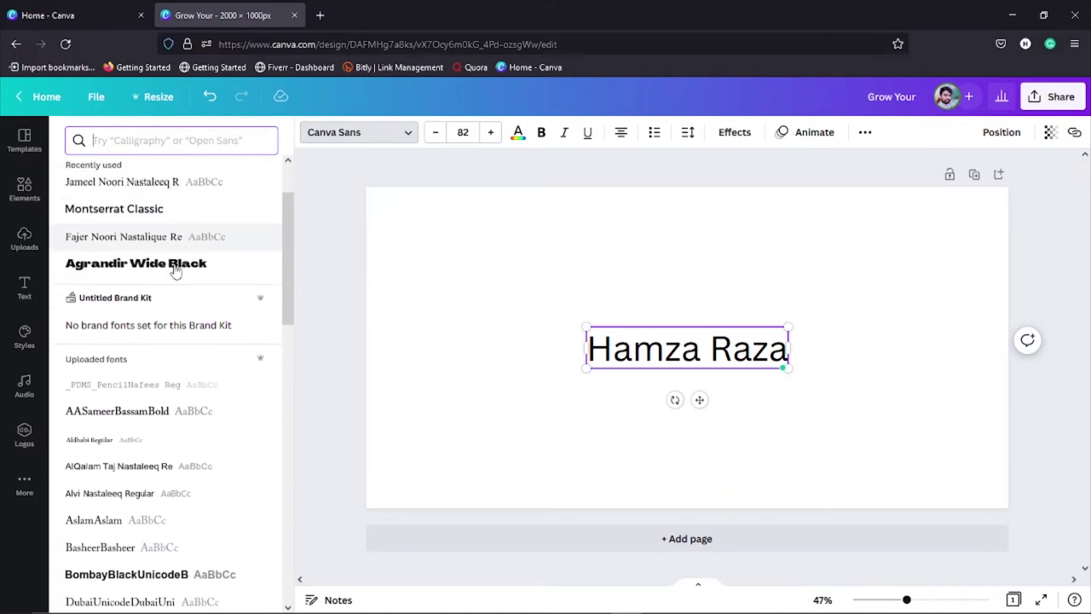
click(181, 261)
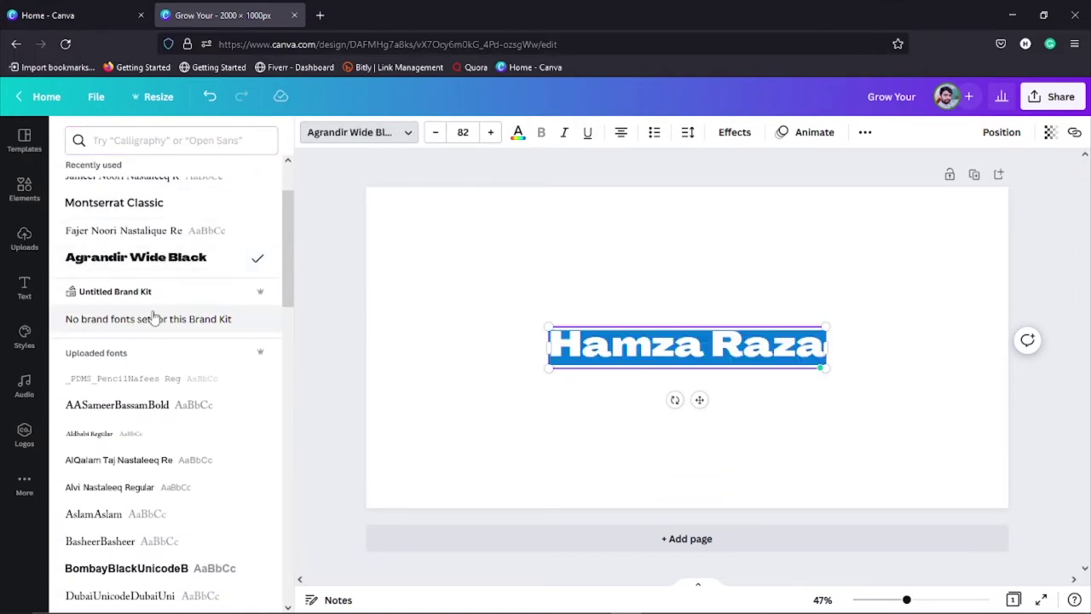
scroll(152, 333, down, 3)
scroll(155, 339, down, 2)
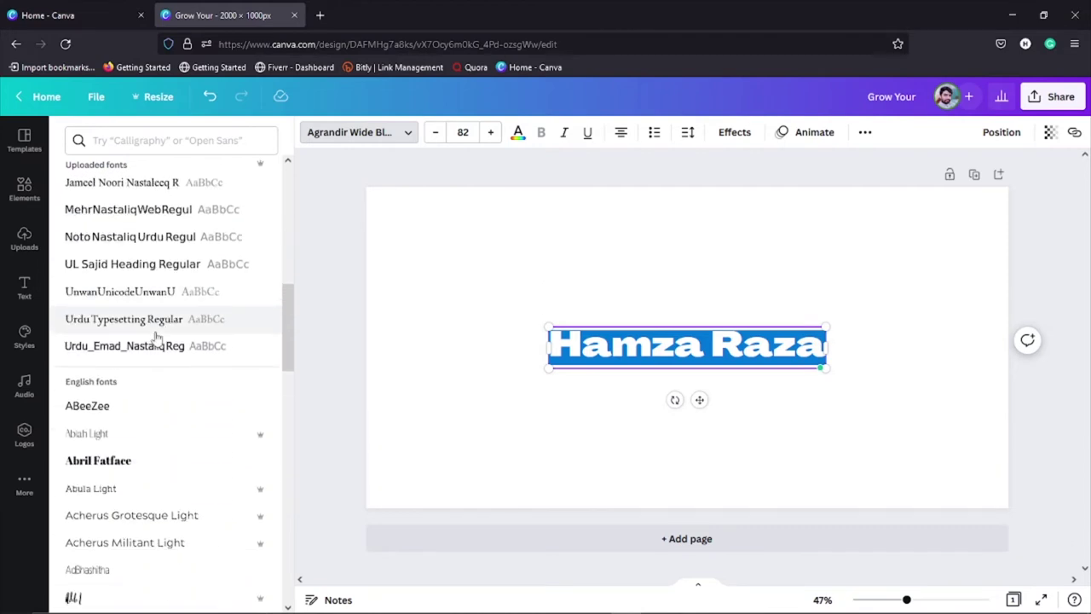
scroll(167, 390, down, 5)
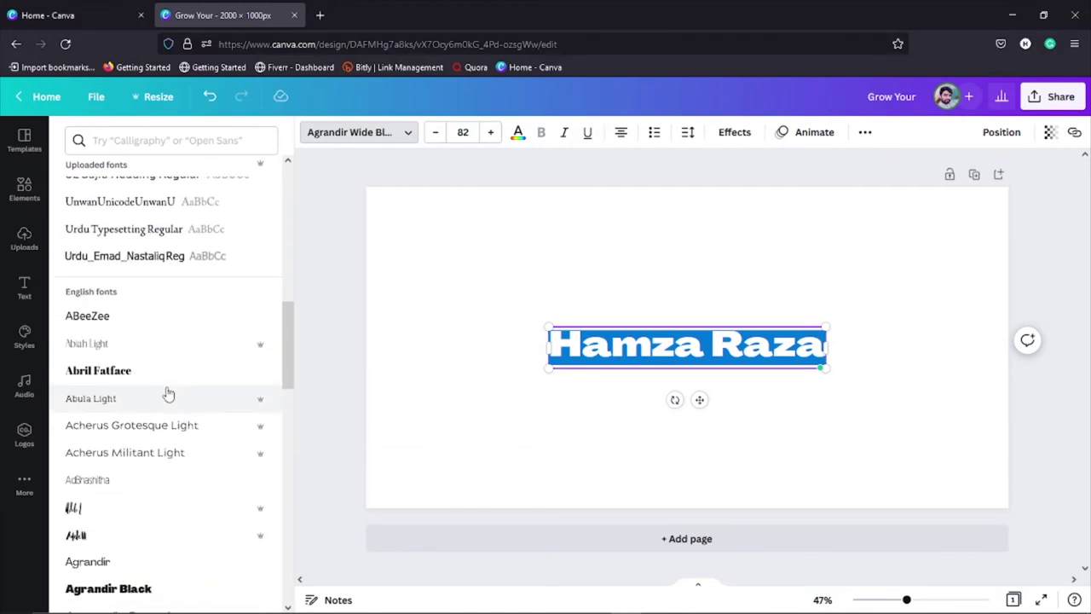
scroll(170, 392, down, 6)
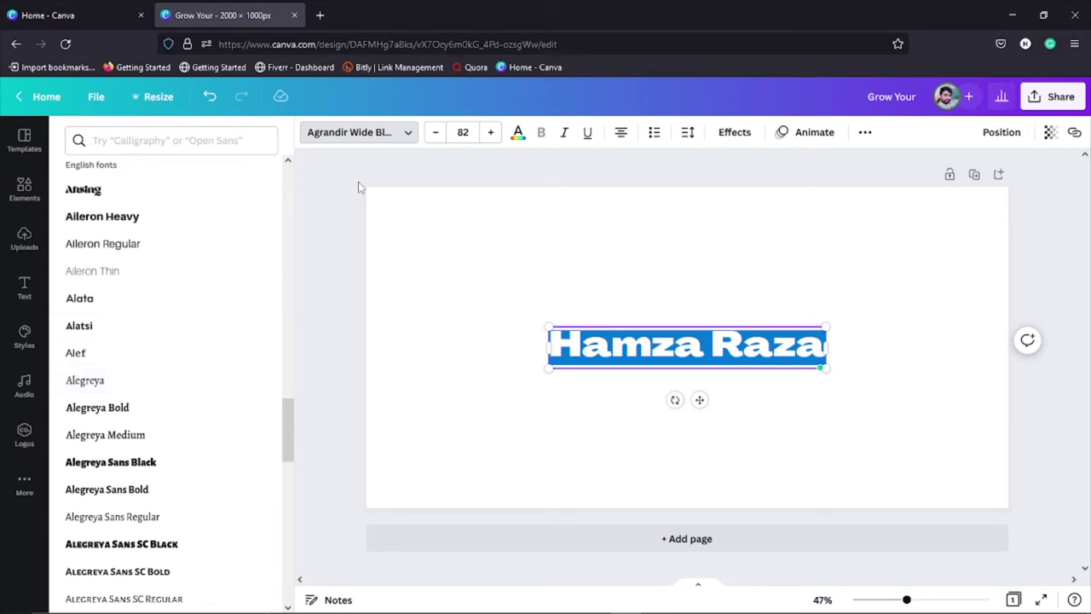
key(Escape)
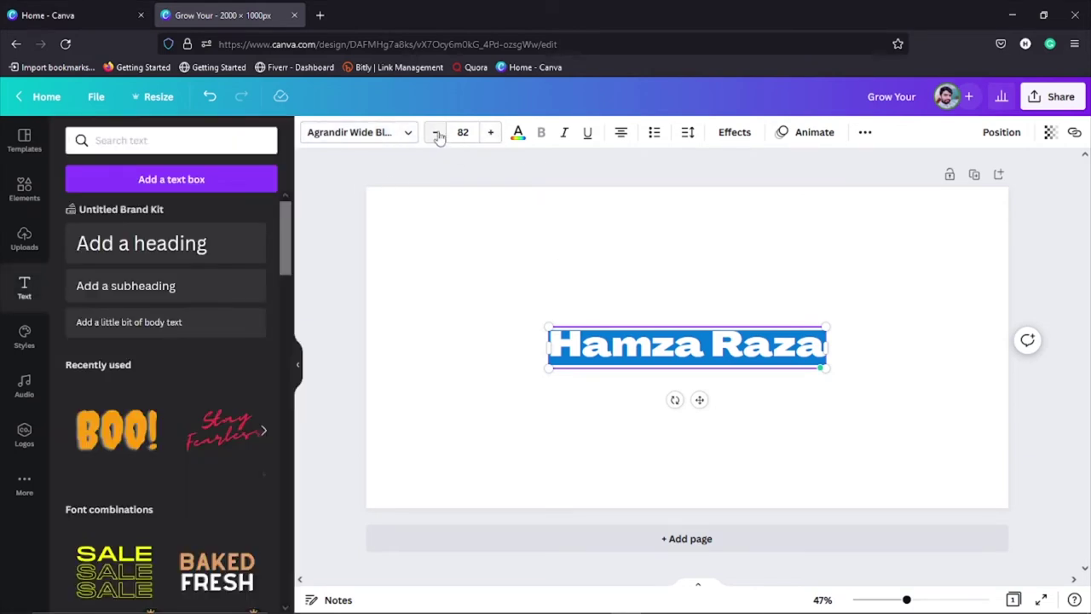
Step: Adjust the heading's font size with the -/+ buttons to 84, then open the text colour choices
click(435, 133)
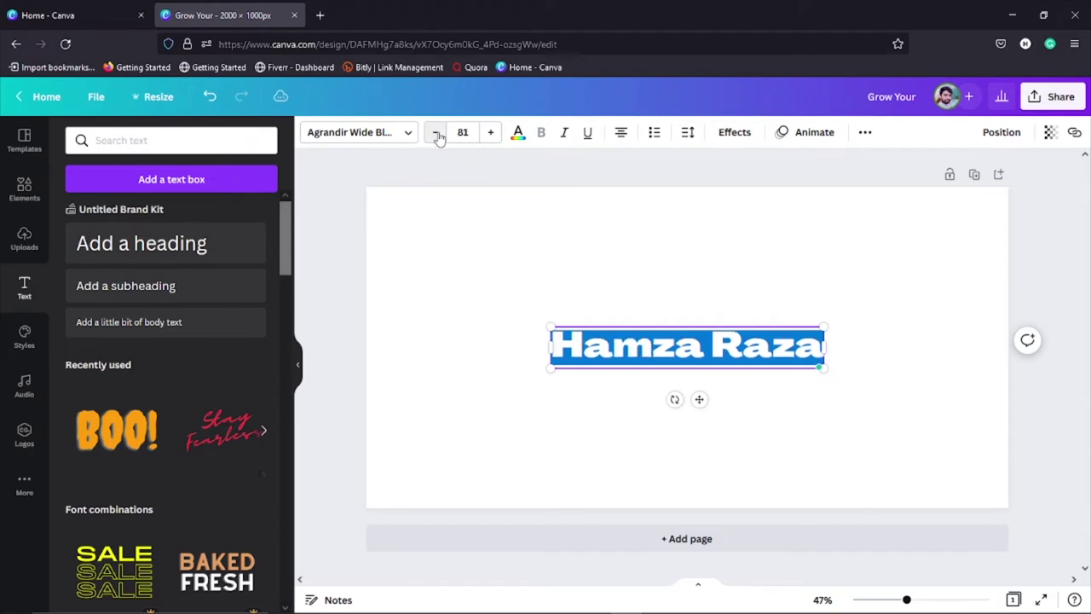
click(435, 133)
click(435, 133)
click(435, 133)
click(435, 133)
click(436, 133)
click(491, 133)
click(491, 133)
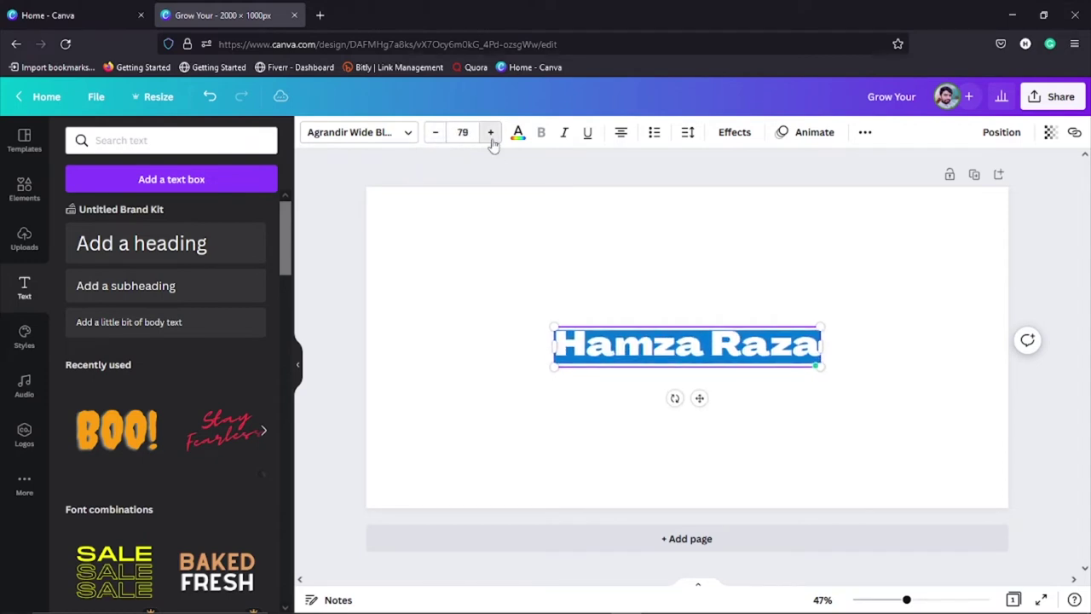
click(491, 133)
click(491, 133)
click(491, 133)
click(490, 133)
click(491, 133)
click(490, 133)
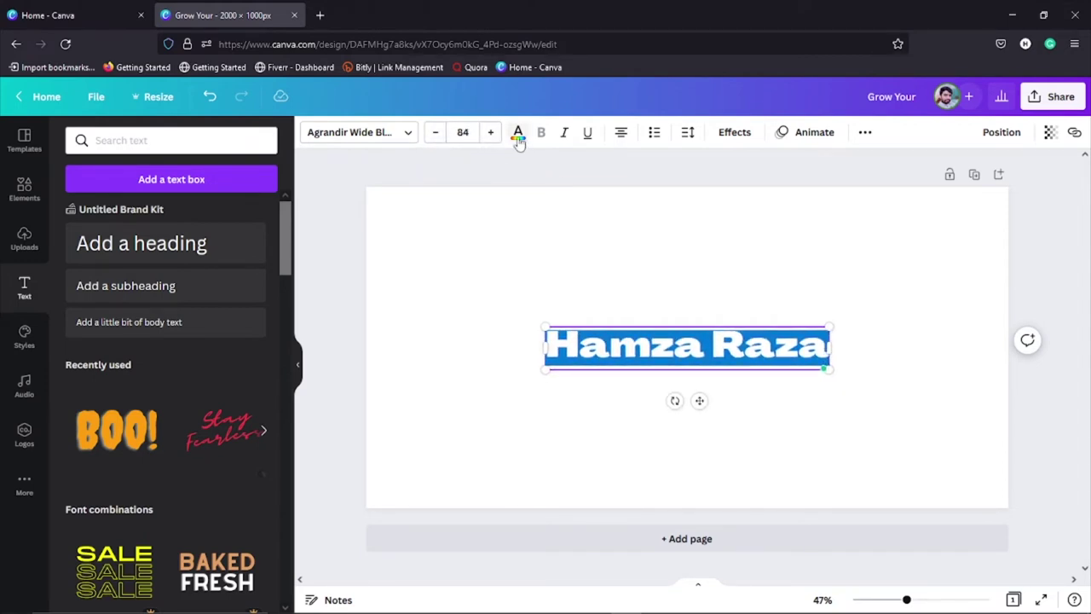
click(517, 137)
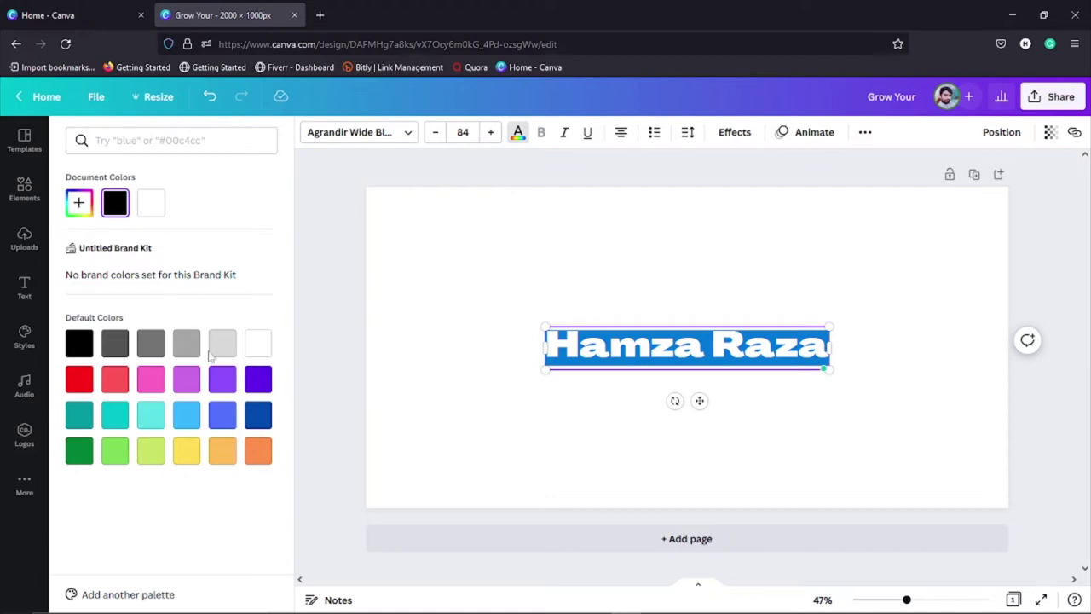
Step: Close the name heading's colour choices, then briefly switch to OBS and back to Canva
key(Escape)
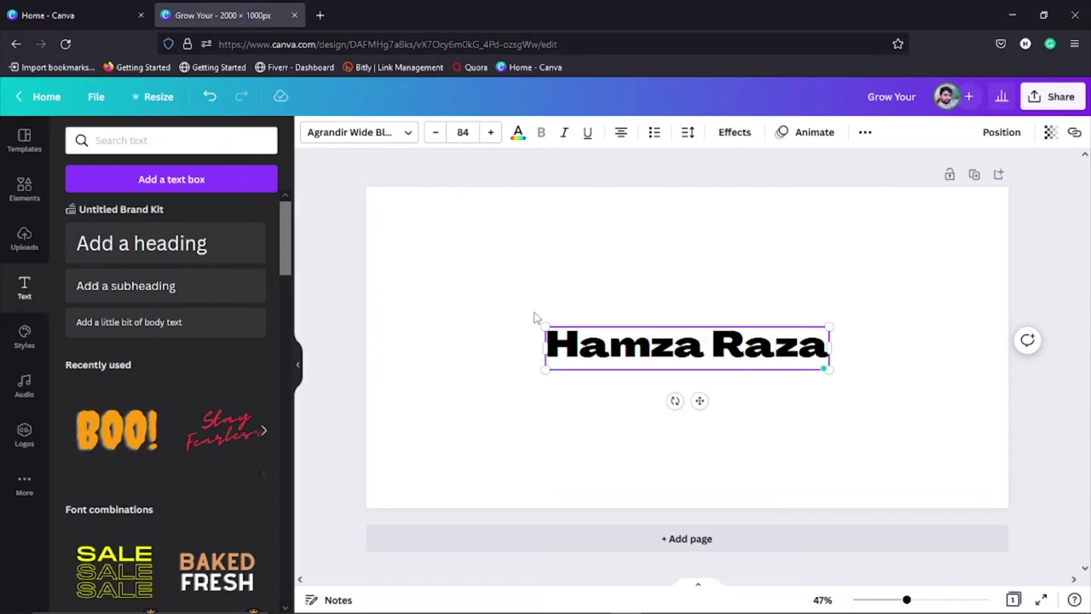
click(687, 598)
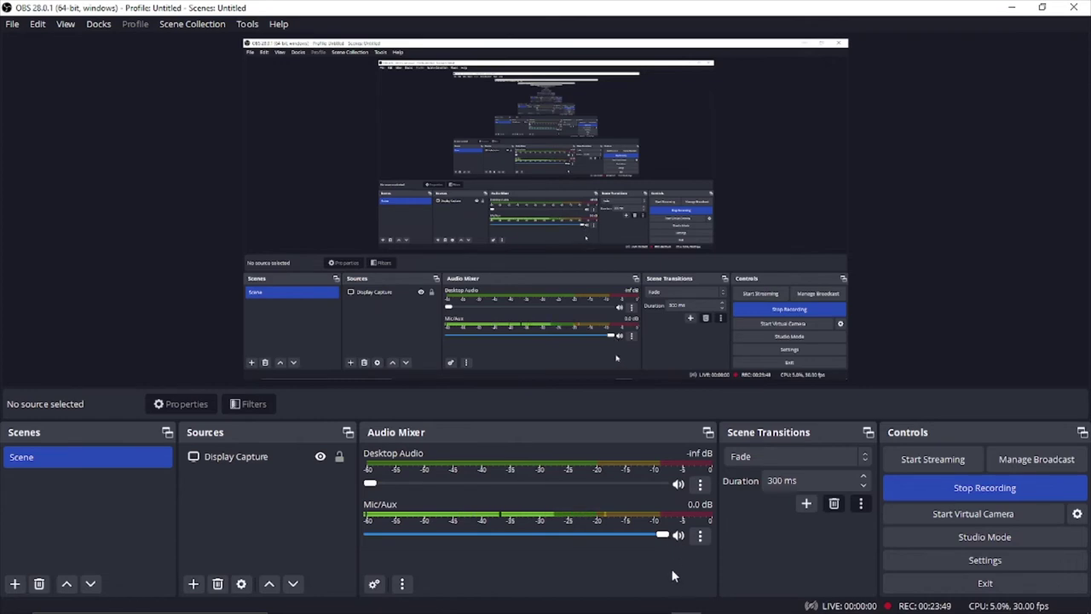
click(626, 600)
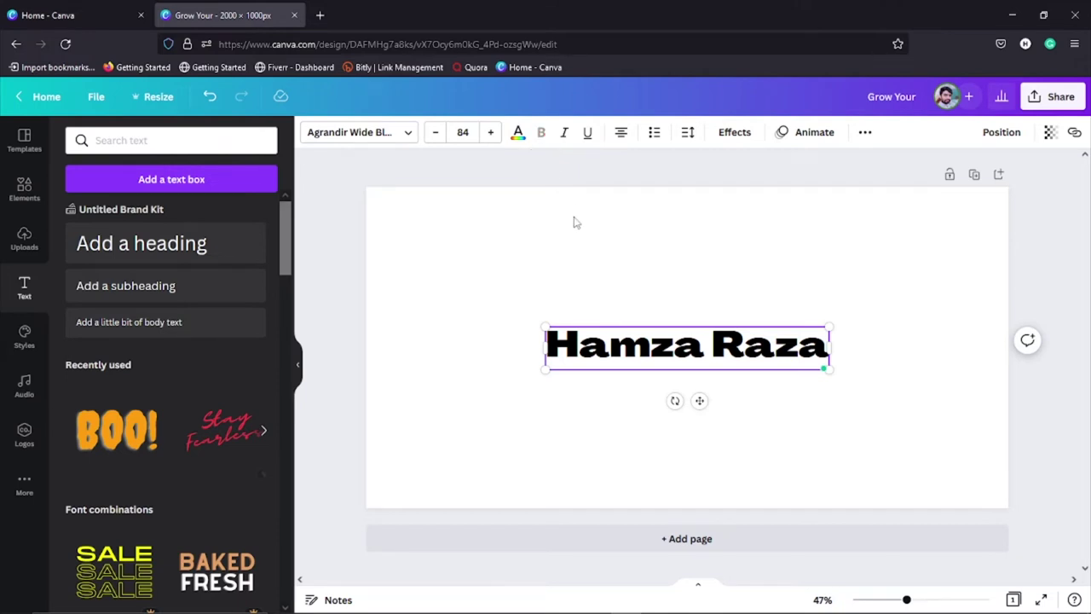
Step: Make the name heading italic, try underline and remove it, and set justified alignment
click(568, 142)
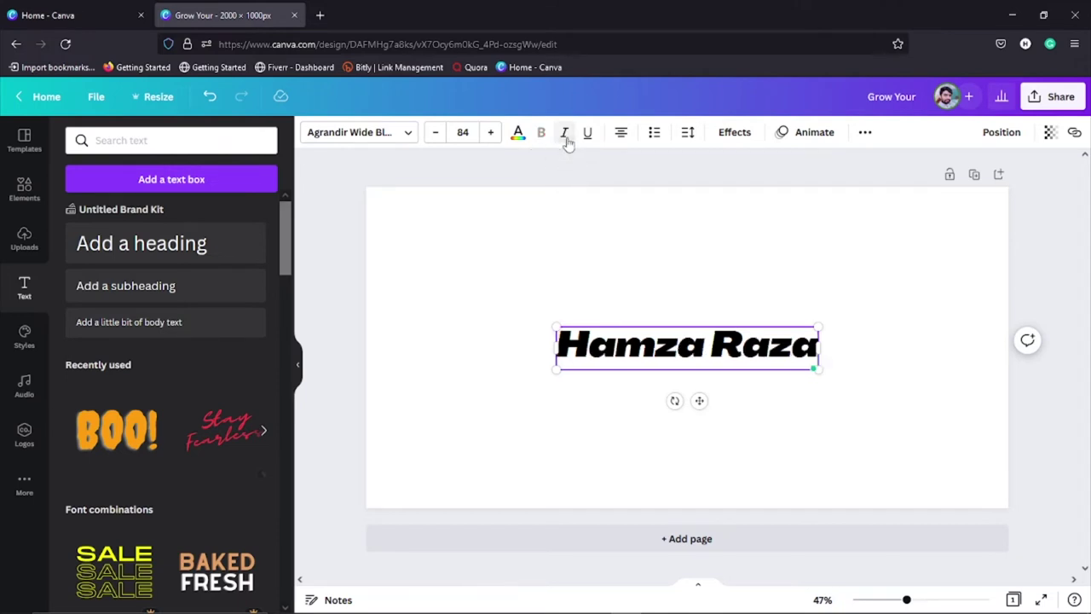
click(585, 136)
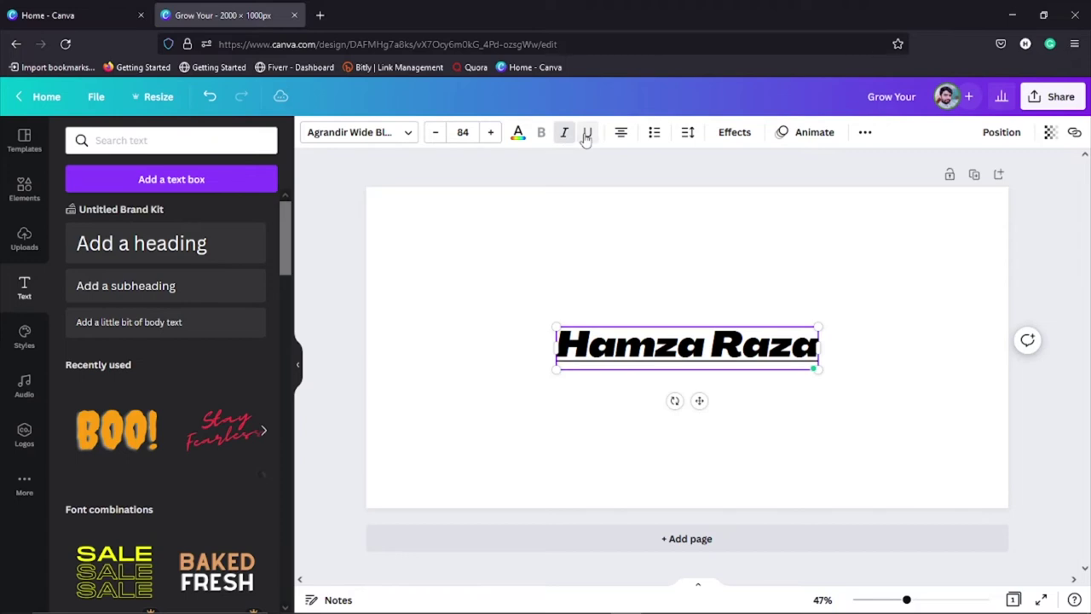
click(586, 135)
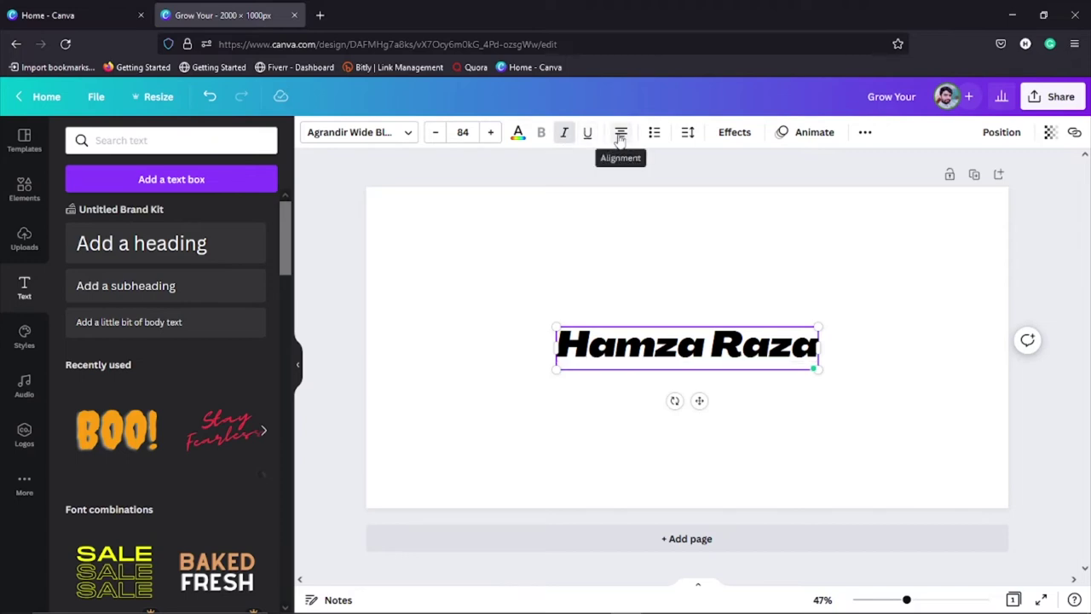
click(623, 135)
click(622, 135)
click(622, 135)
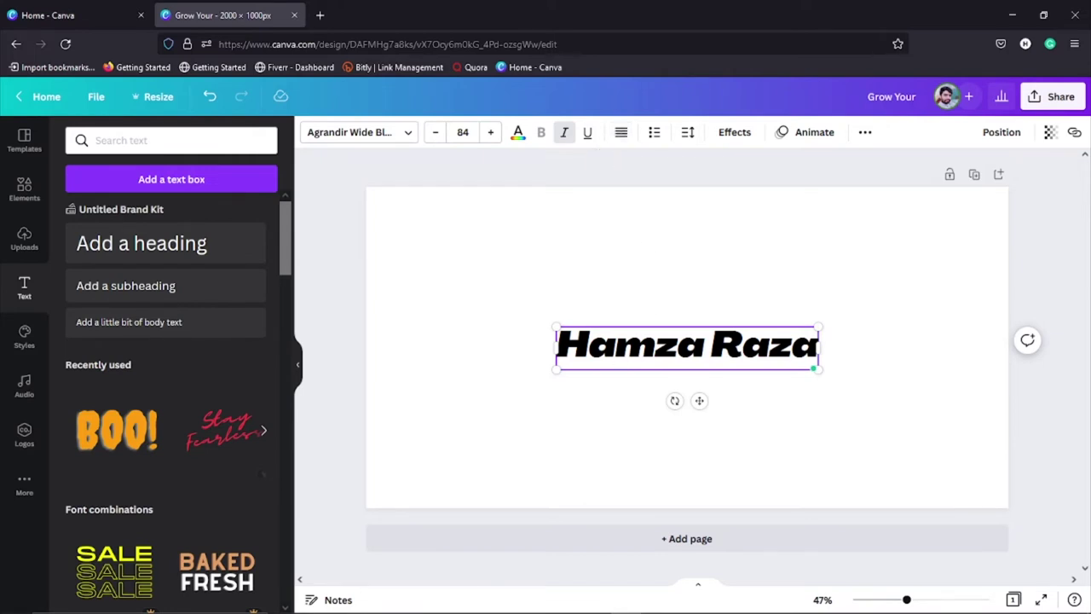
Step: Break the name onto two right-aligned lines and format them as a bulleted list
click(707, 346)
key(Return)
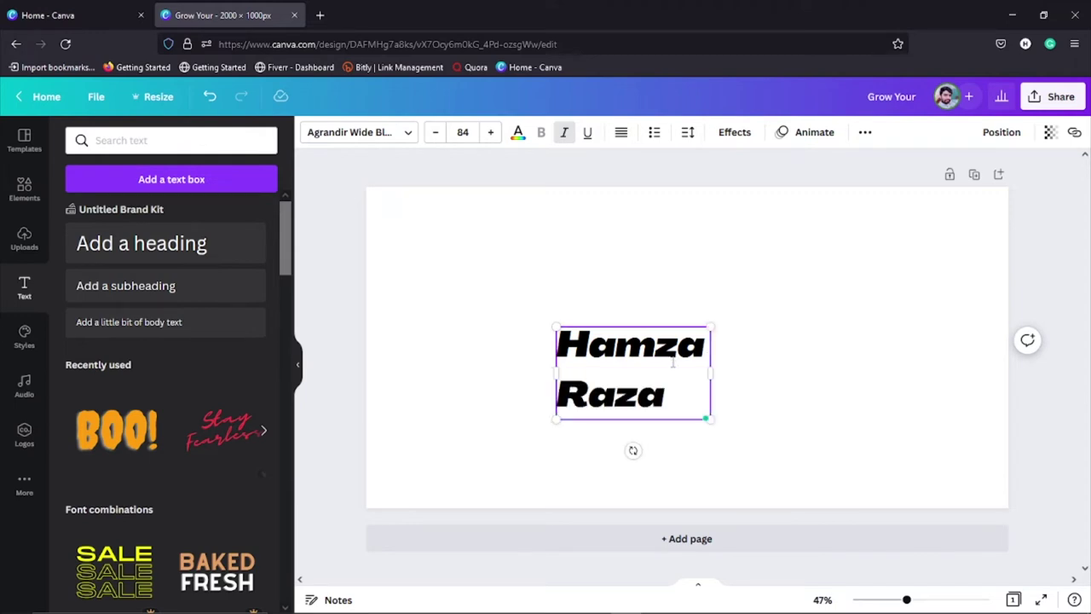
click(621, 135)
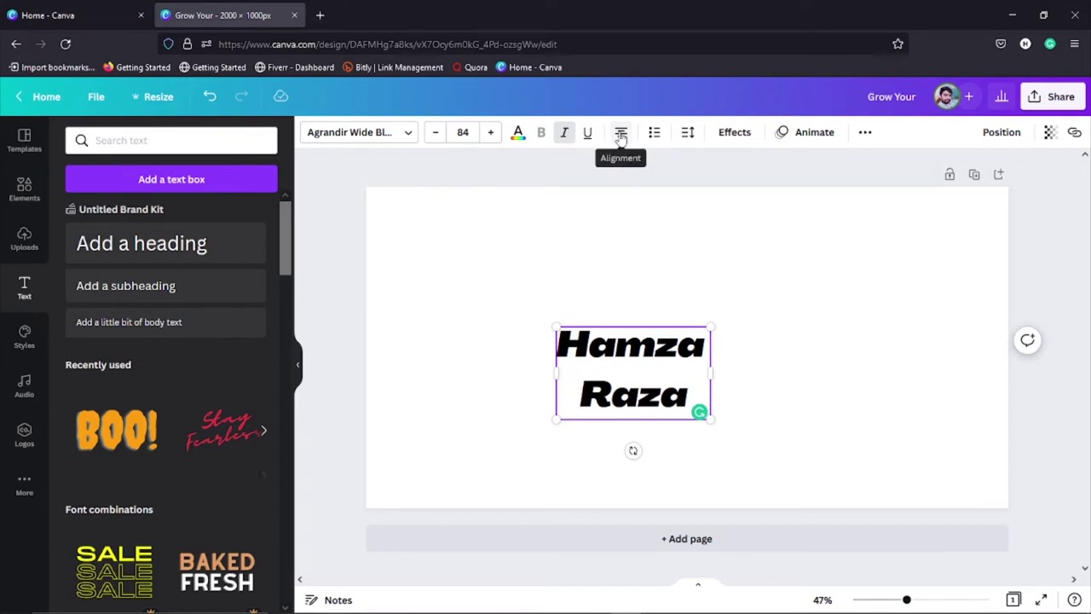
click(621, 135)
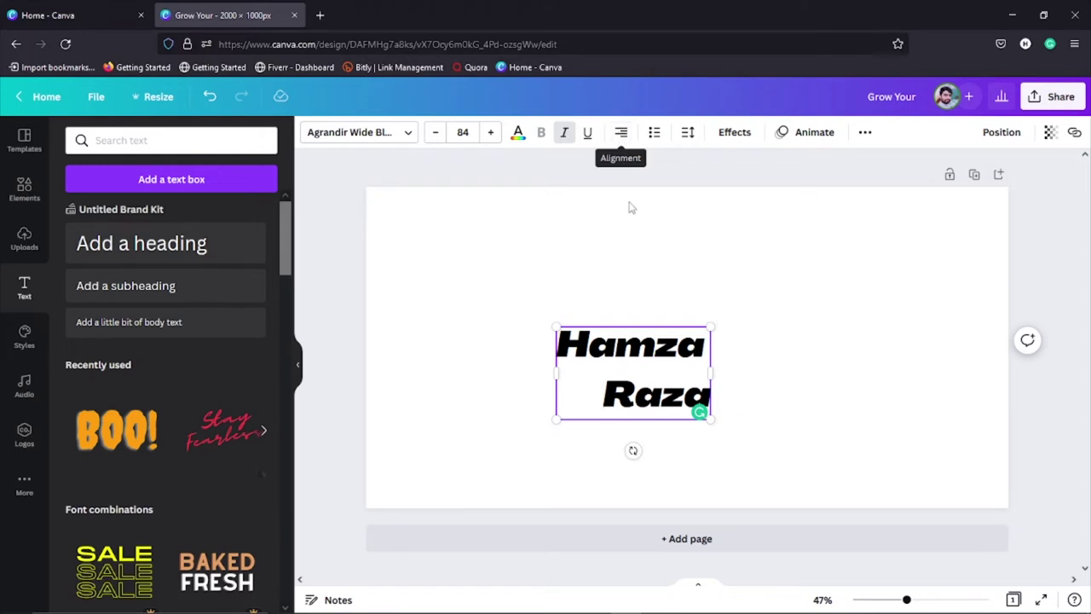
click(603, 281)
click(653, 346)
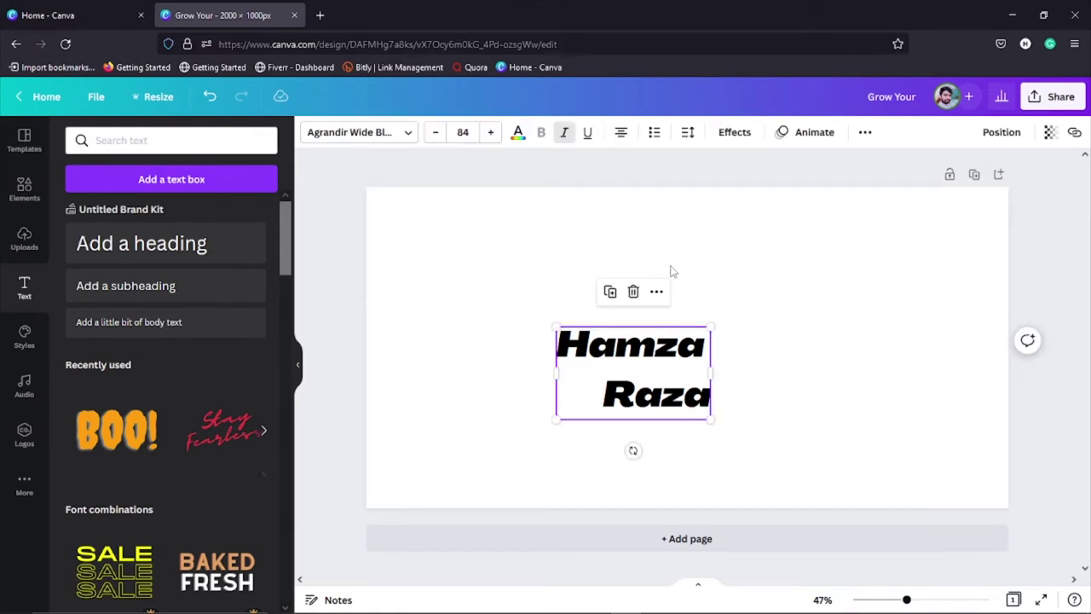
click(653, 134)
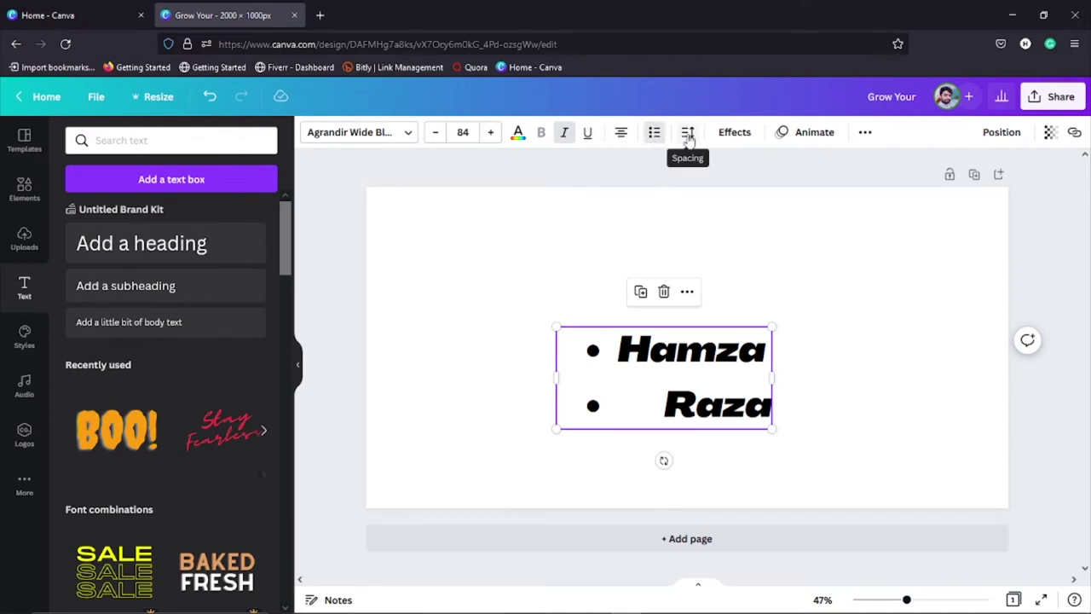
Step: Set letter spacing to 5 and line spacing to 2.13, anchoring the text box to the top
click(688, 135)
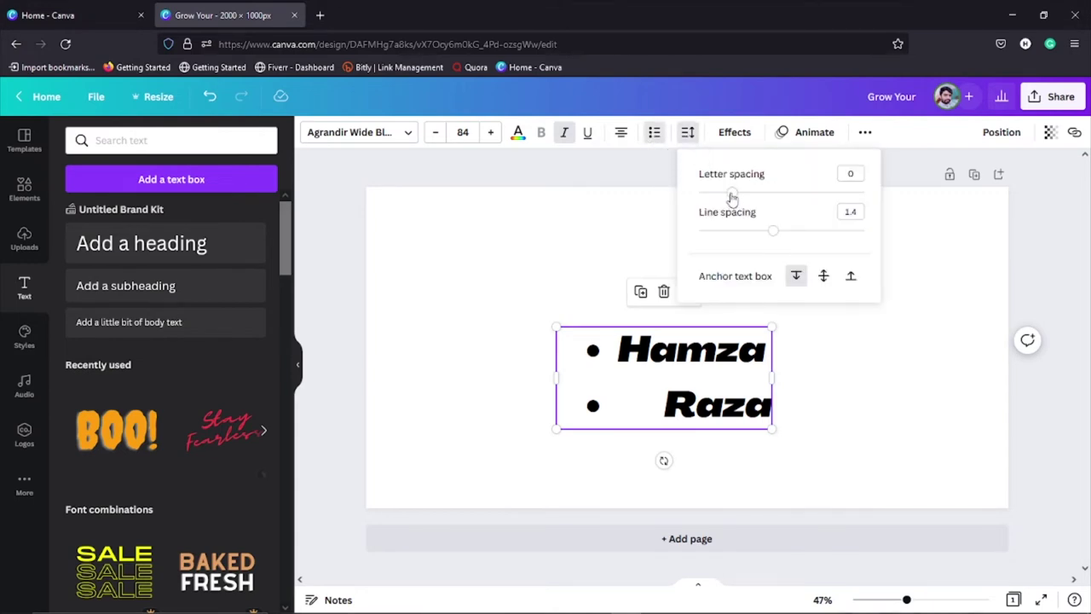
mouse_move(733, 196)
mouse_down()
mouse_move(817, 197)
mouse_move(734, 198)
mouse_up()
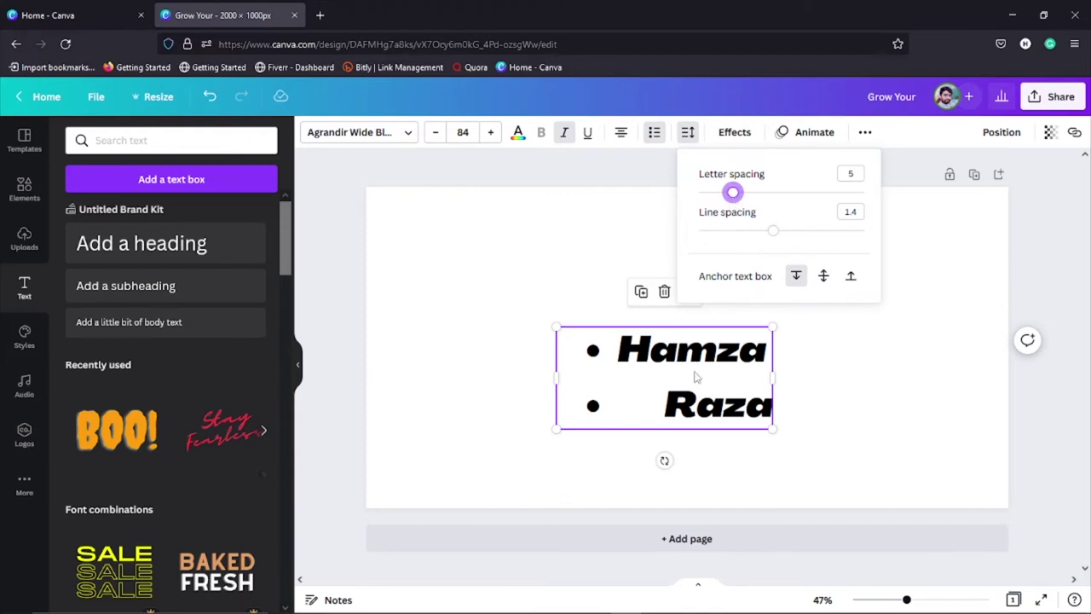
drag(774, 236, 833, 236)
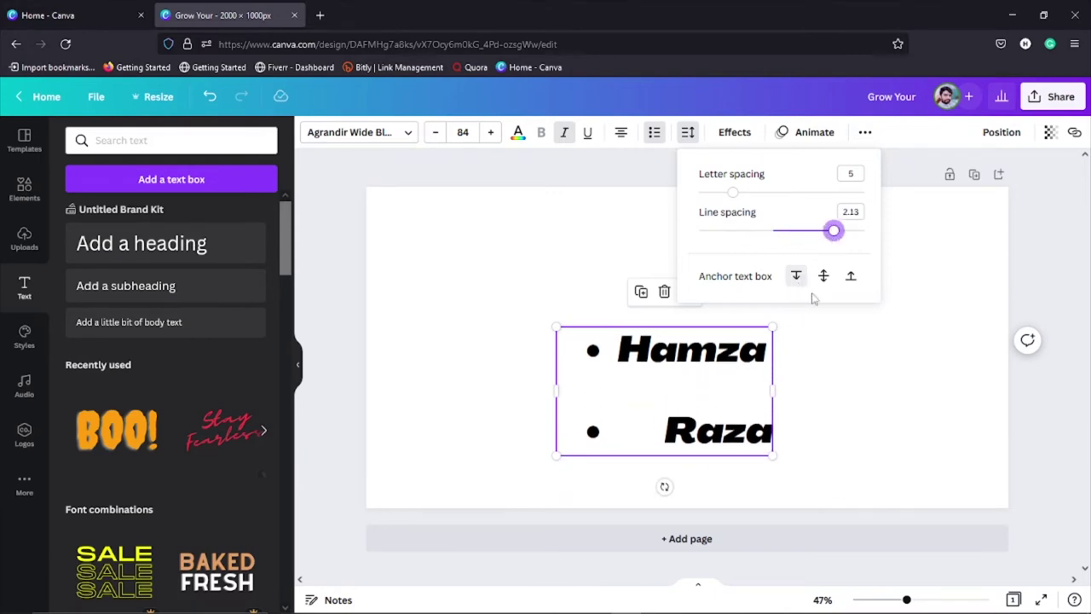
click(823, 278)
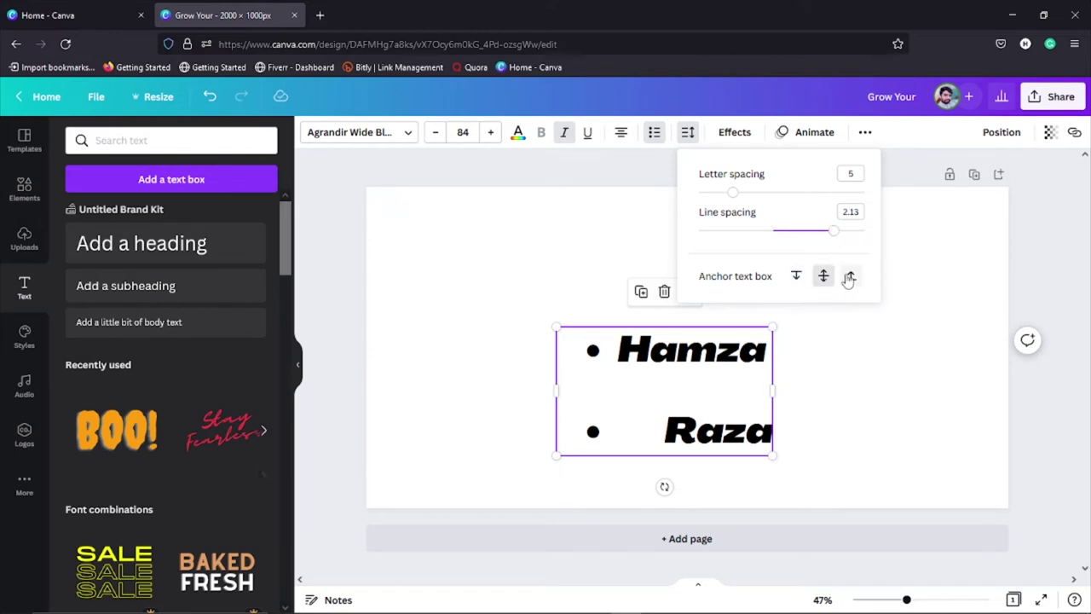
click(850, 275)
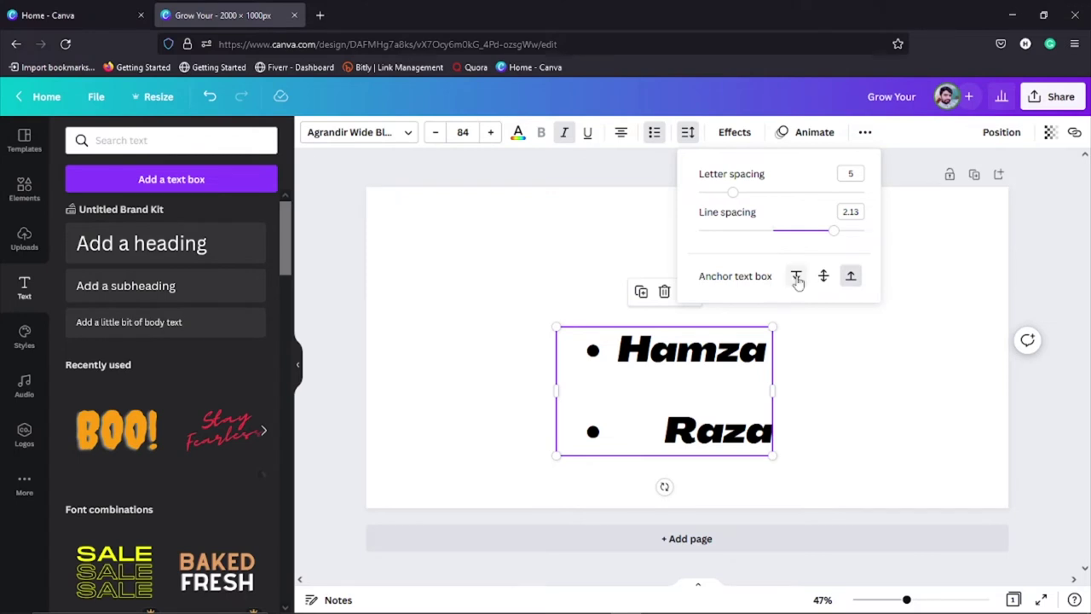
click(796, 276)
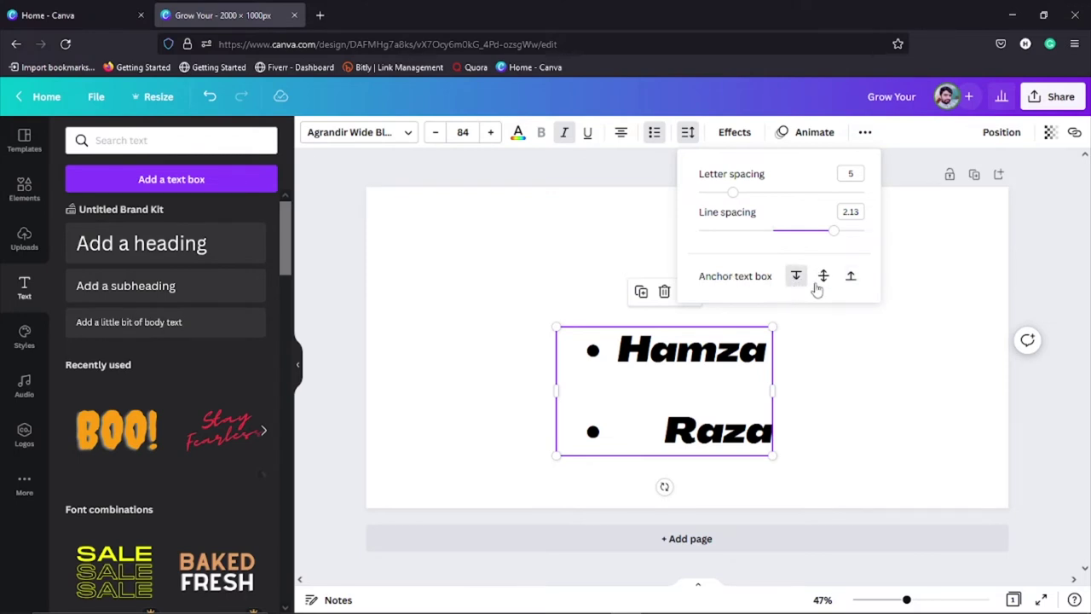
Step: Delete the bulleted name text box, leaving the page blank
click(505, 266)
click(506, 265)
click(650, 359)
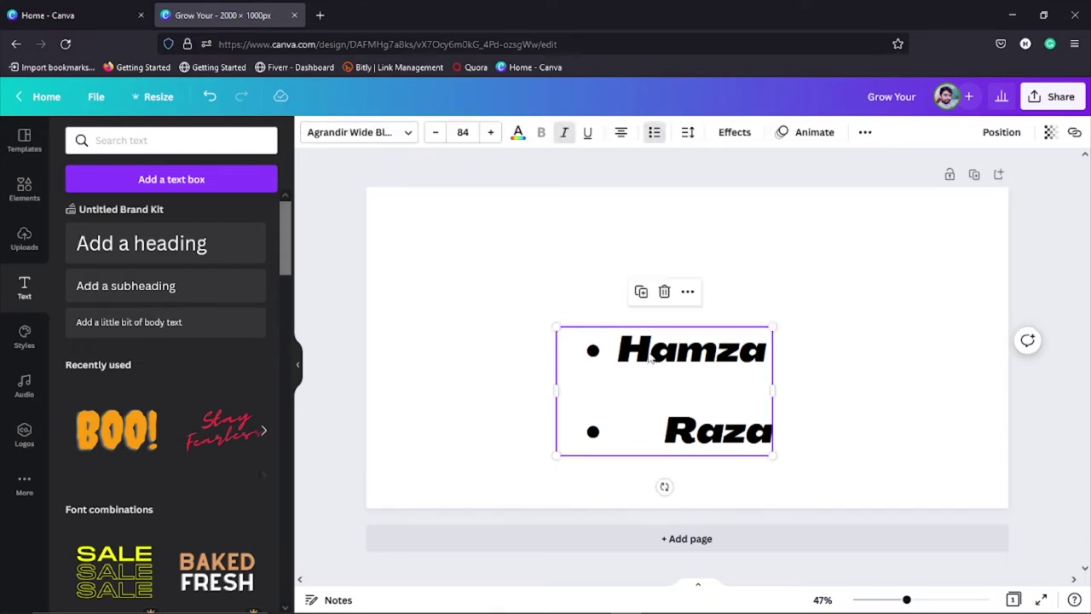
key(Delete)
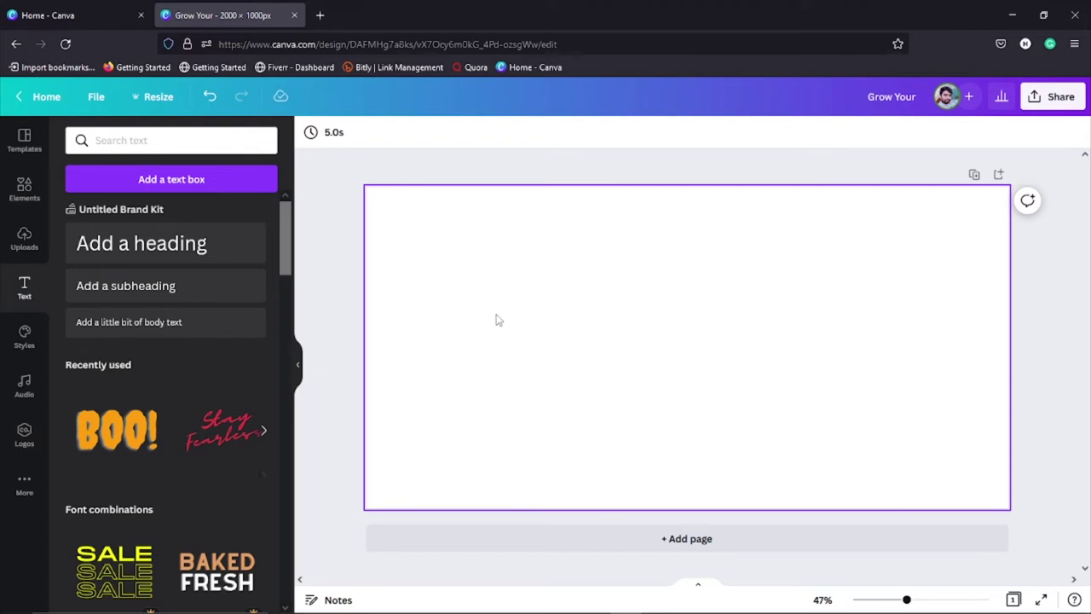
Step: Apply the Grow Your Business Now template from the Styles Templates list
click(24, 339)
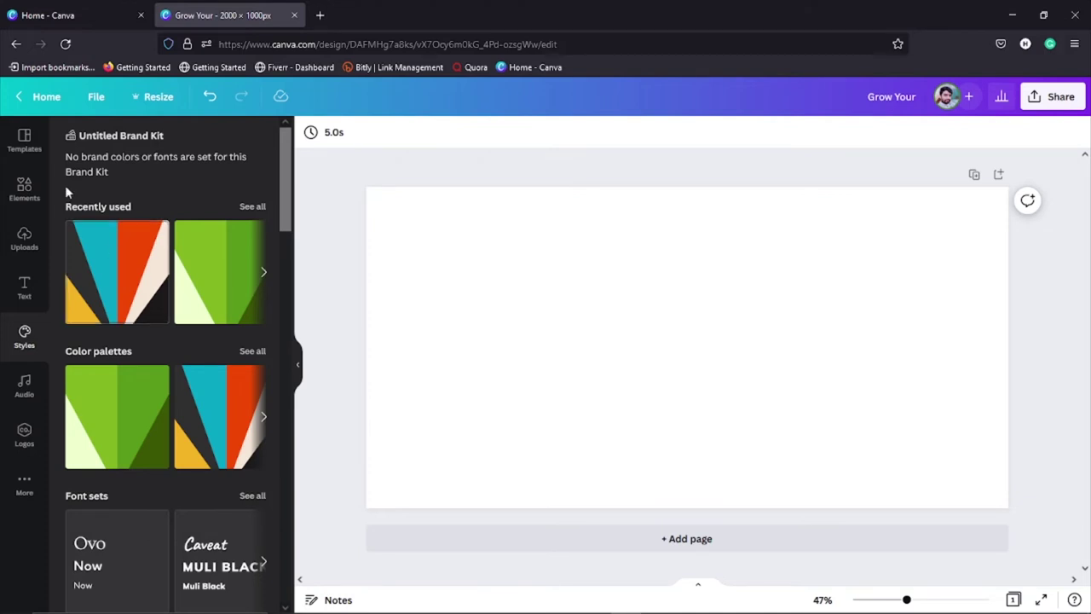
click(26, 141)
scroll(181, 343, down, 5)
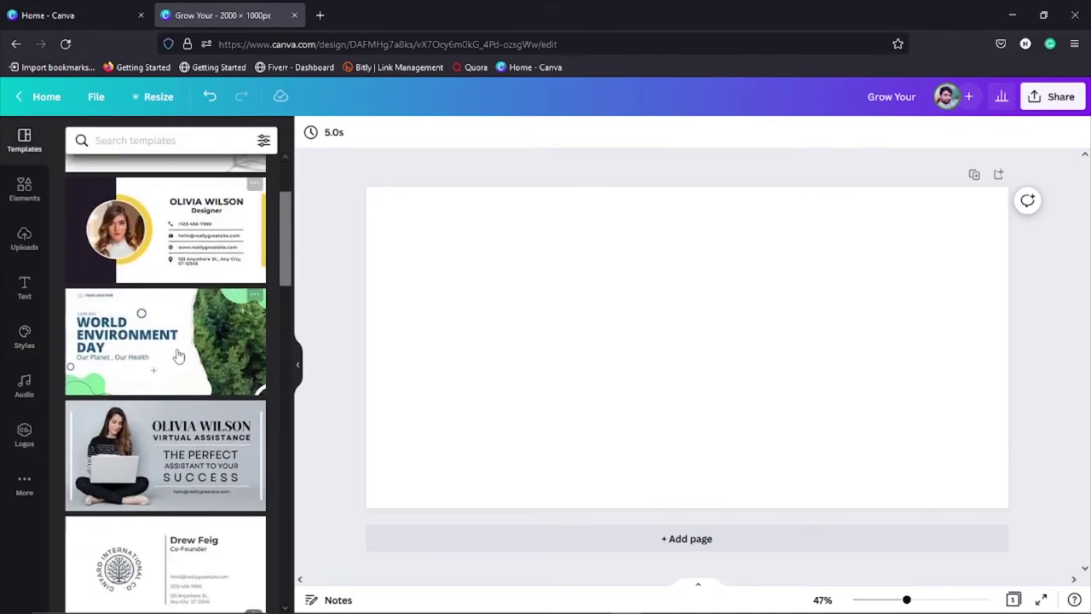
click(168, 412)
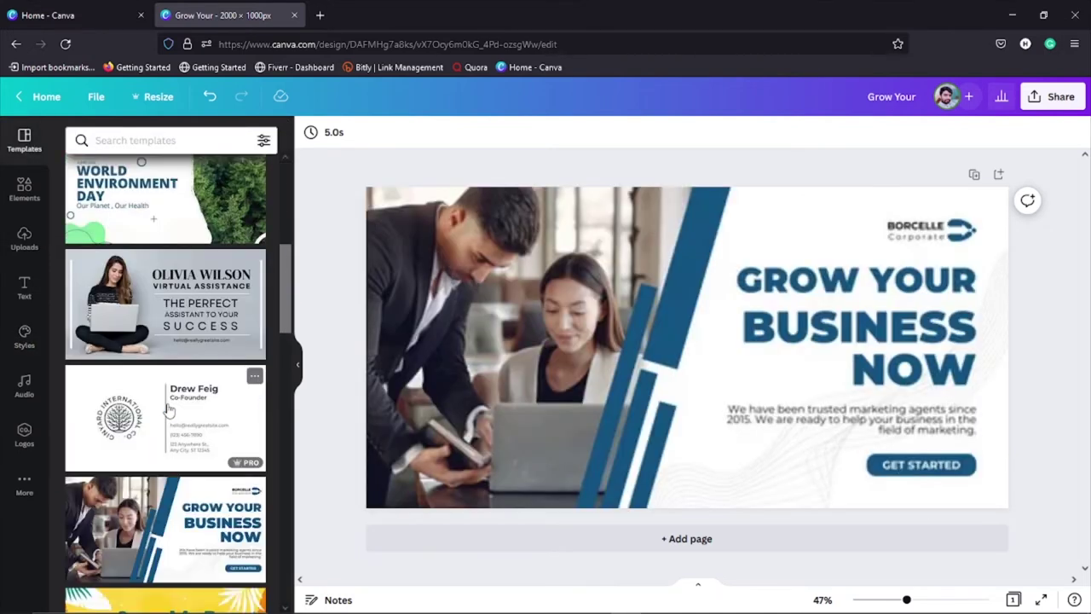
Step: Try the dark-and-yellow and green colour palettes on the banner, returning to dark and yellow
click(24, 336)
click(111, 287)
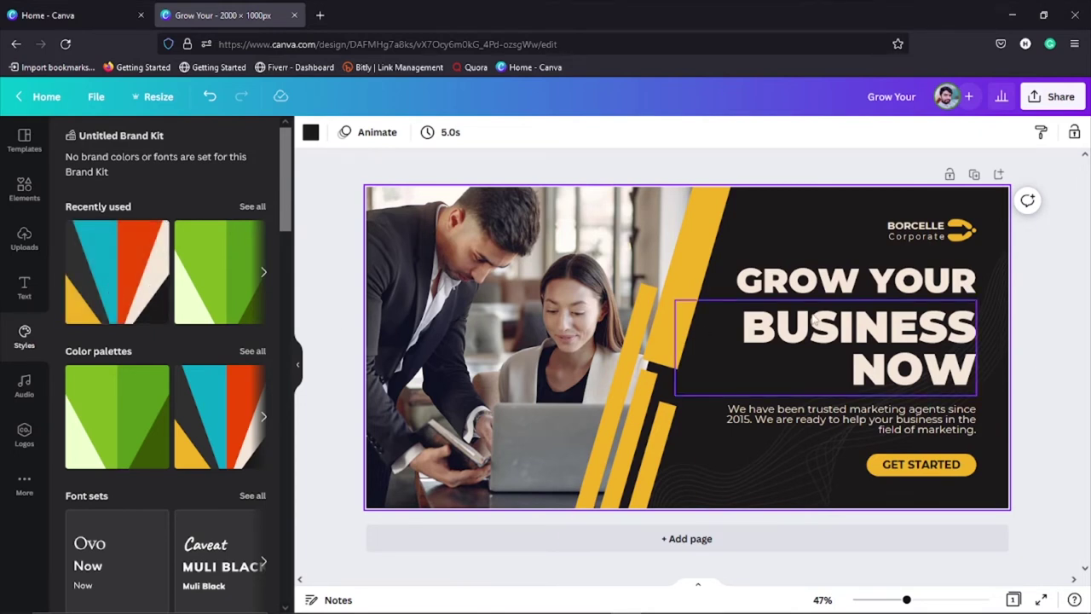
click(230, 293)
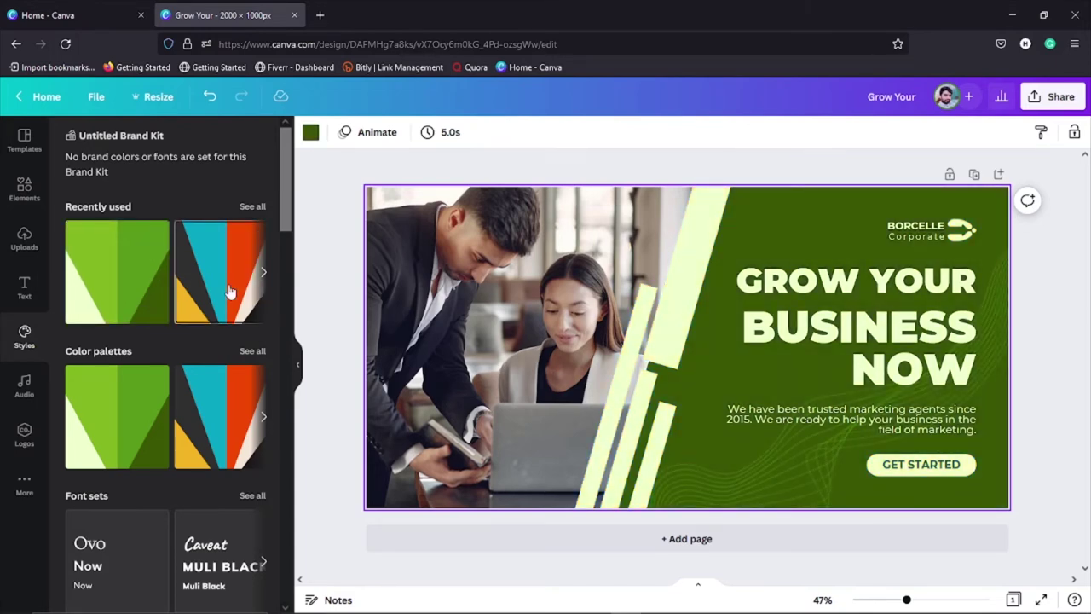
click(124, 409)
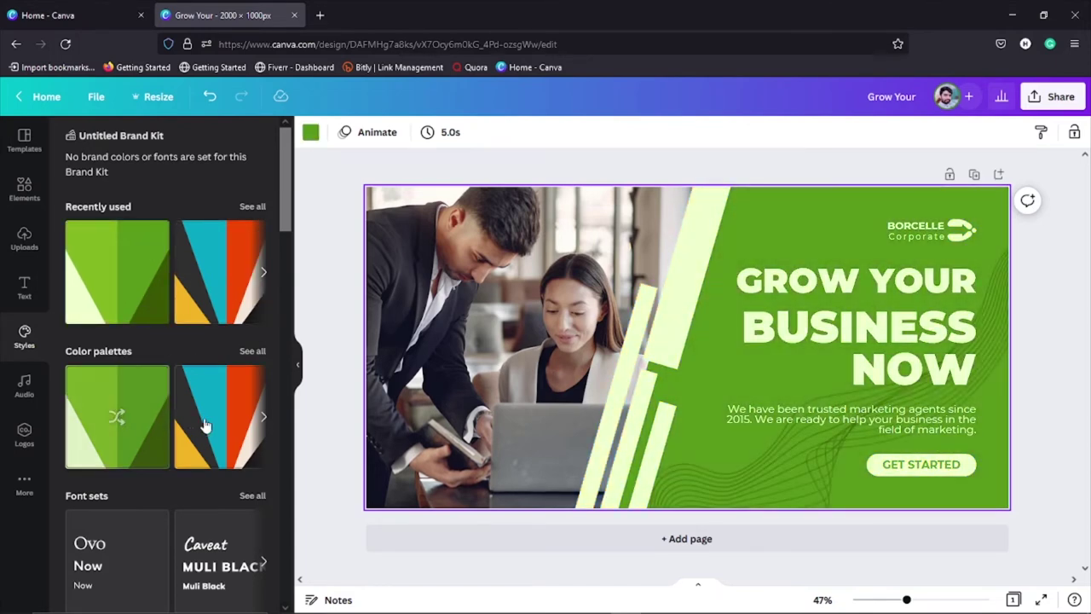
click(204, 426)
Step: Try the Abys/Josefin Sans, Archivo/Open Sans, Barlow and Arbutus Slab font combinations
scroll(213, 416, down, 3)
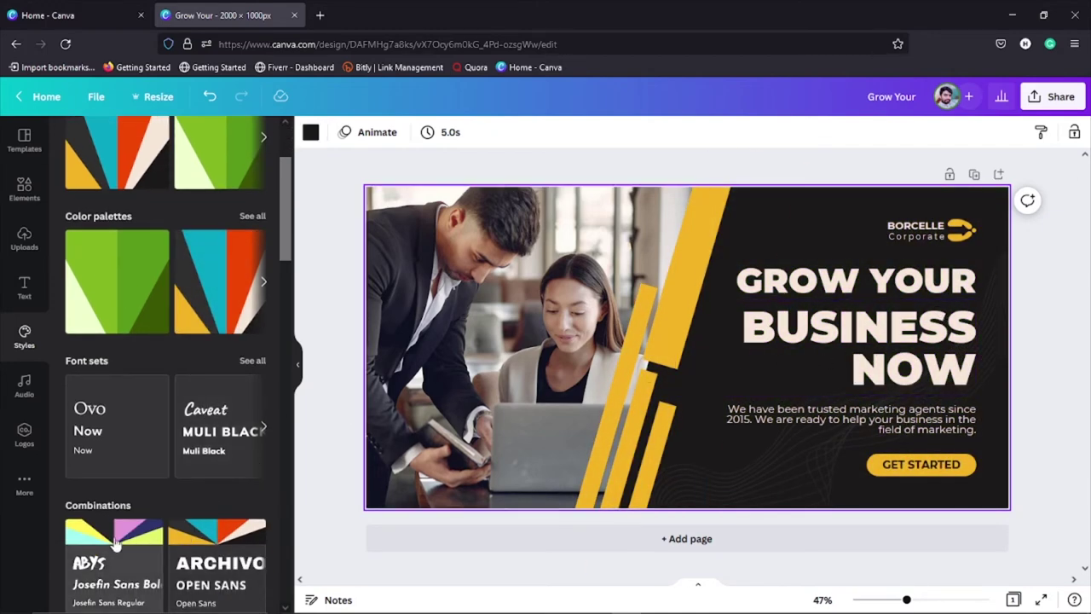
click(117, 535)
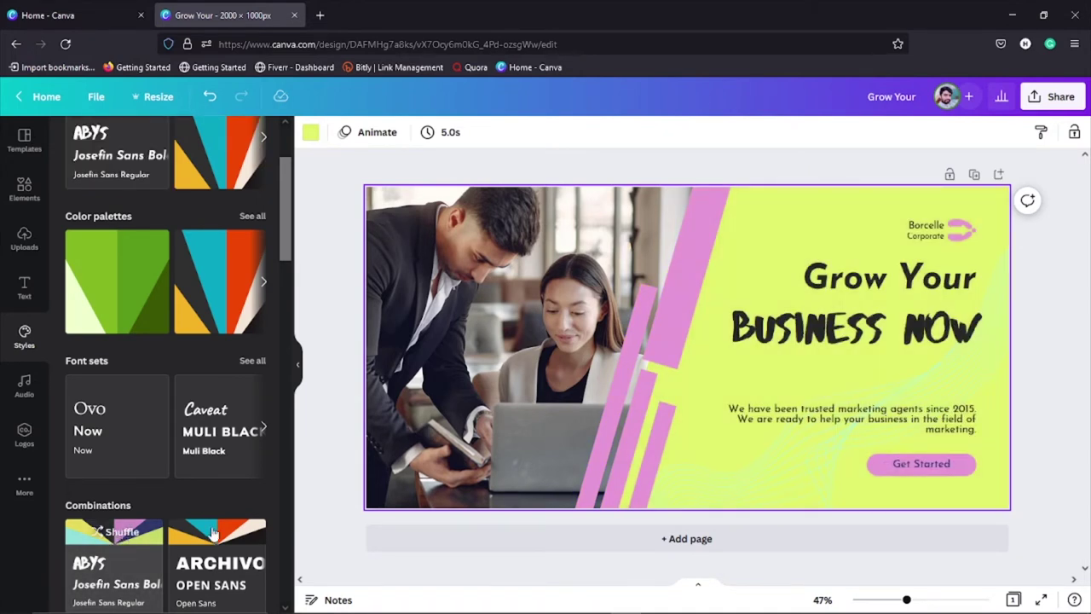
click(240, 533)
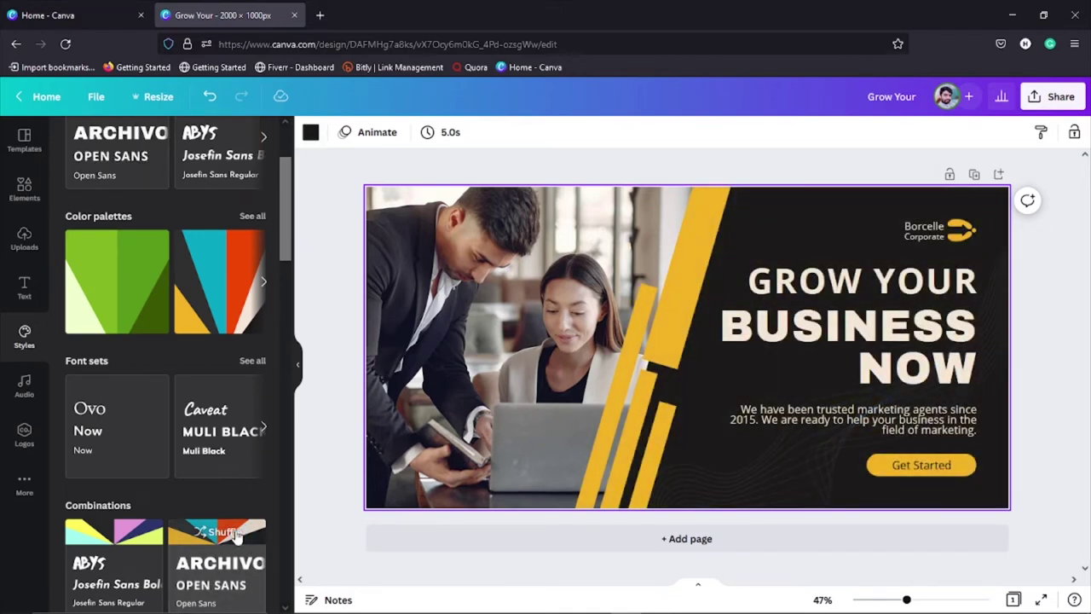
scroll(171, 477, down, 5)
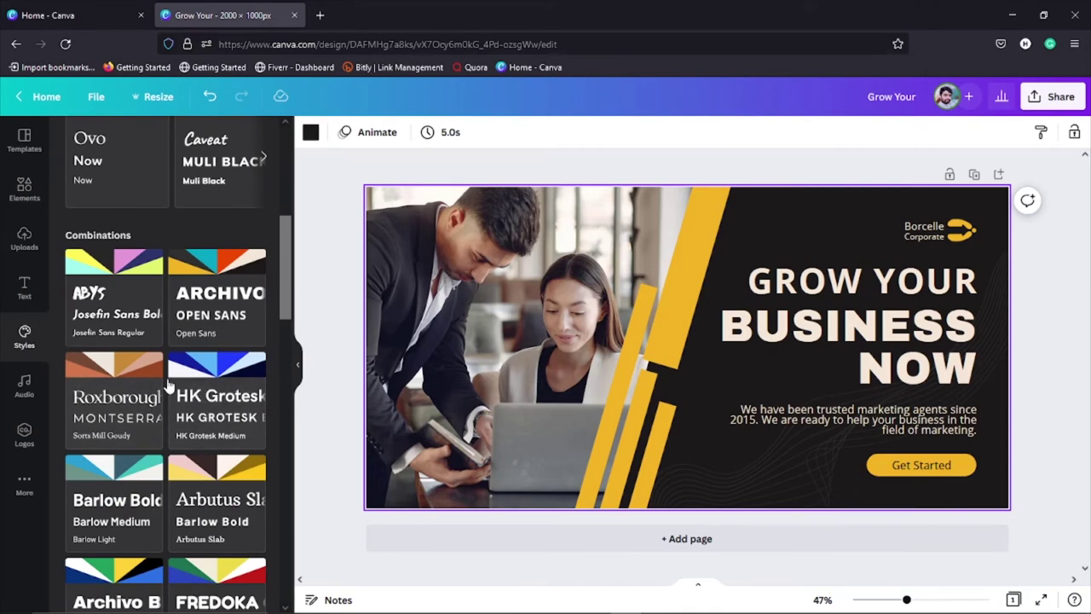
click(143, 483)
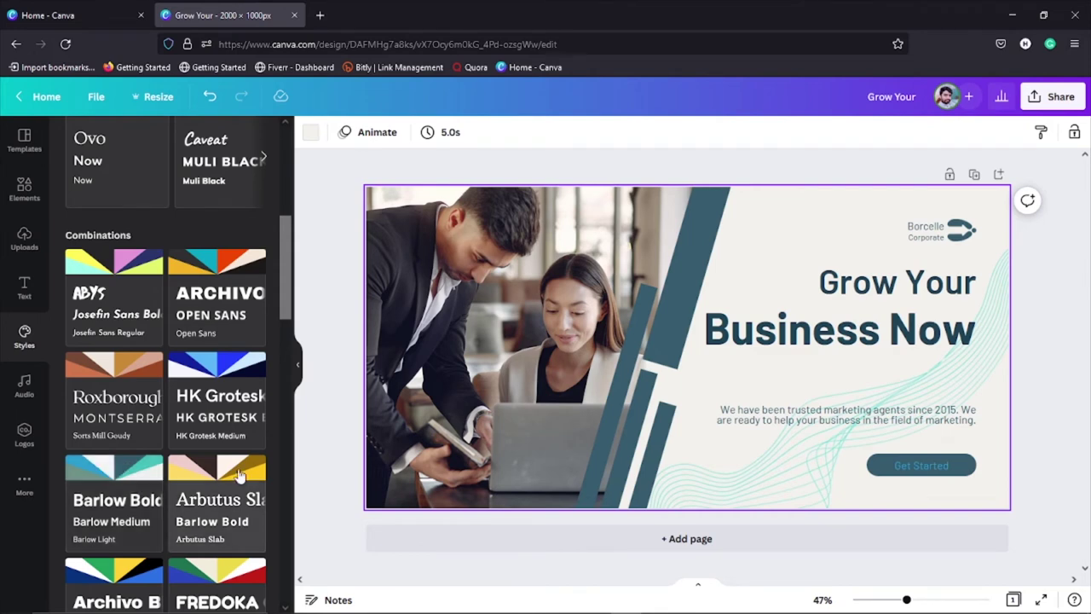
click(239, 475)
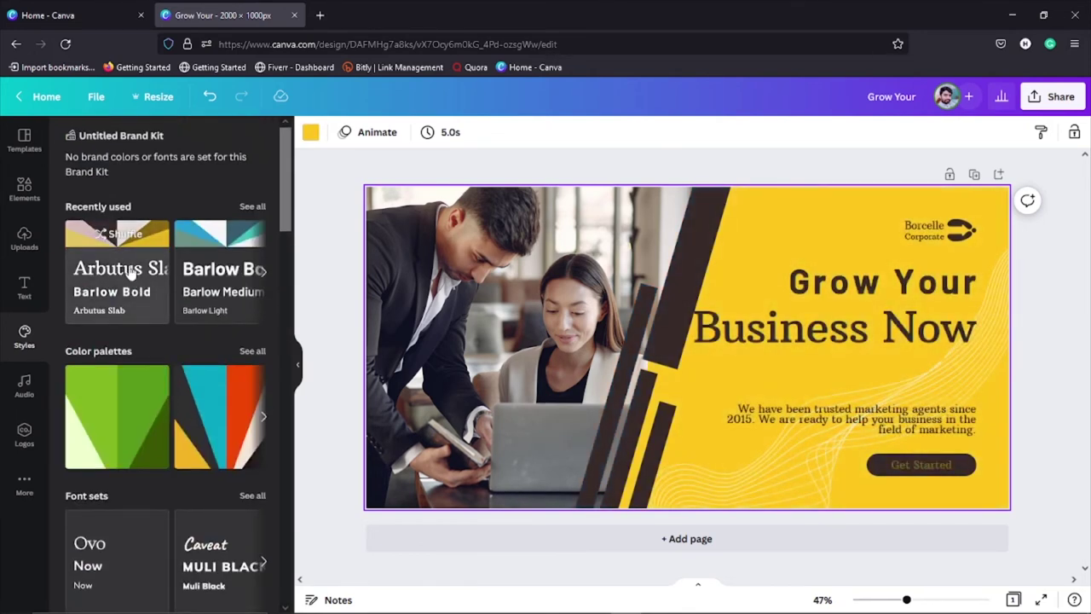
Step: Shuffle the banner's colour palettes until a navy blue and white scheme appears
click(135, 433)
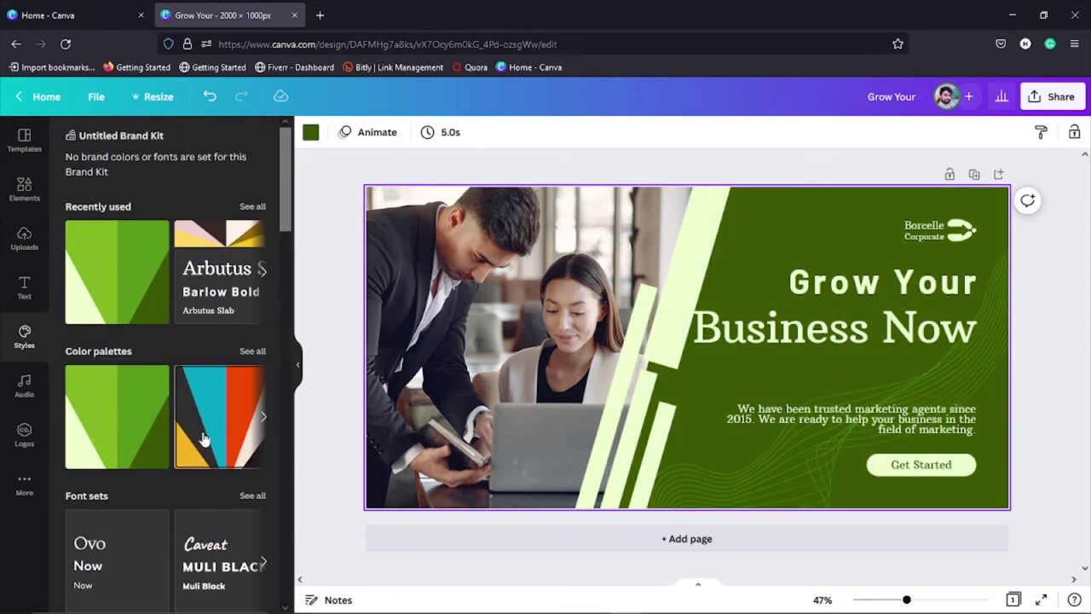
click(204, 438)
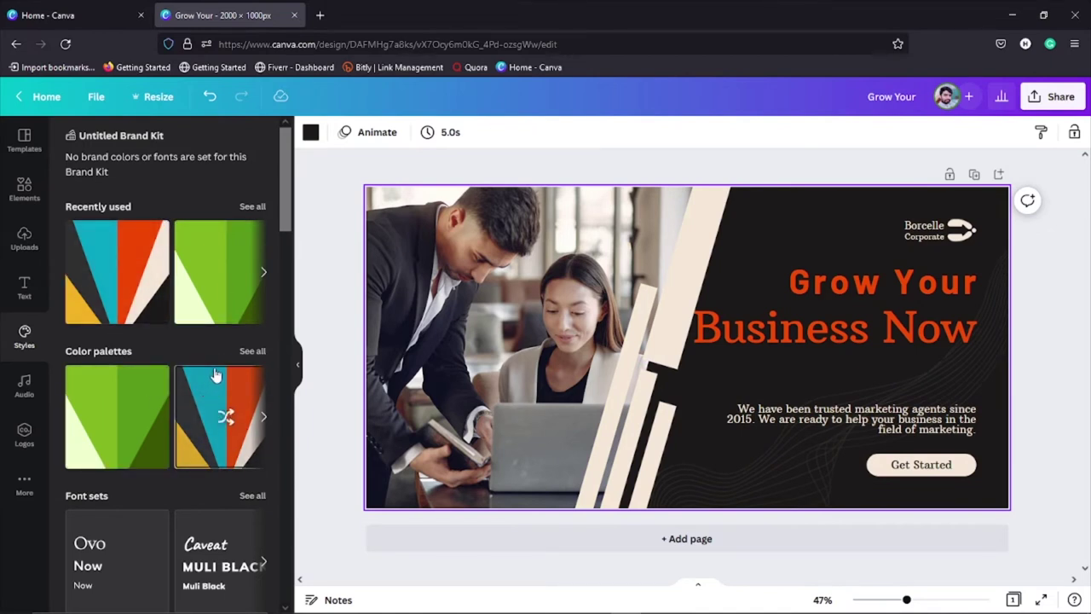
key(ctrl+z)
key(ctrl+shift+z)
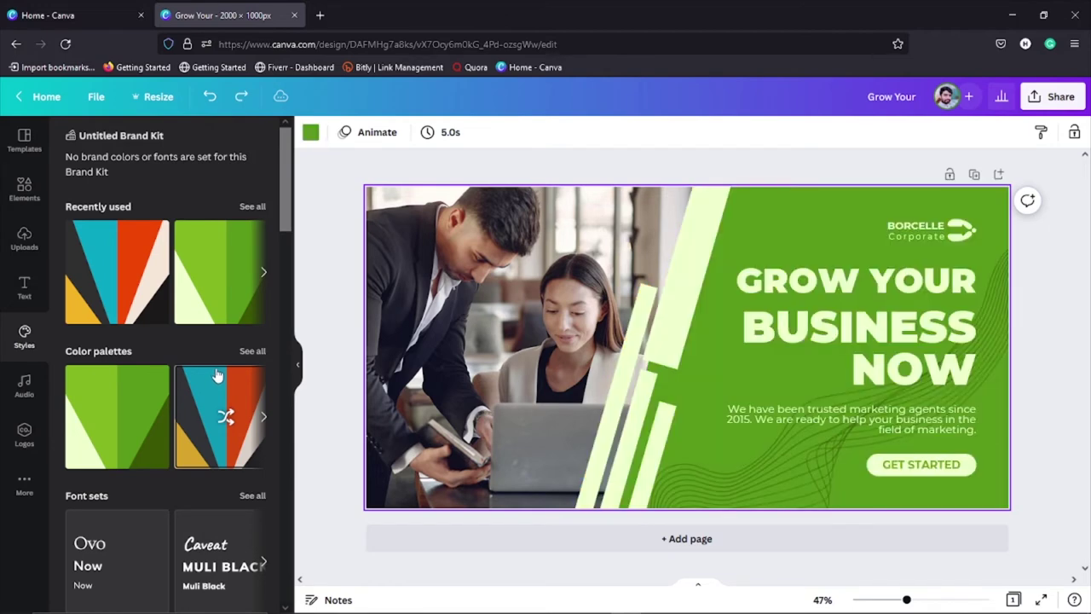
click(219, 376)
click(219, 376)
click(218, 376)
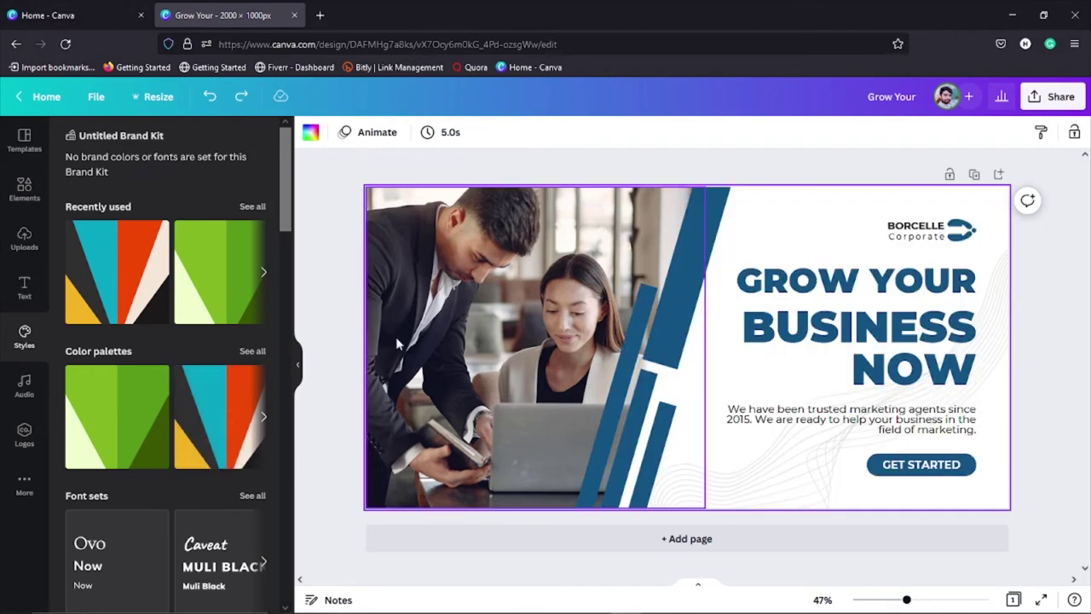
click(338, 386)
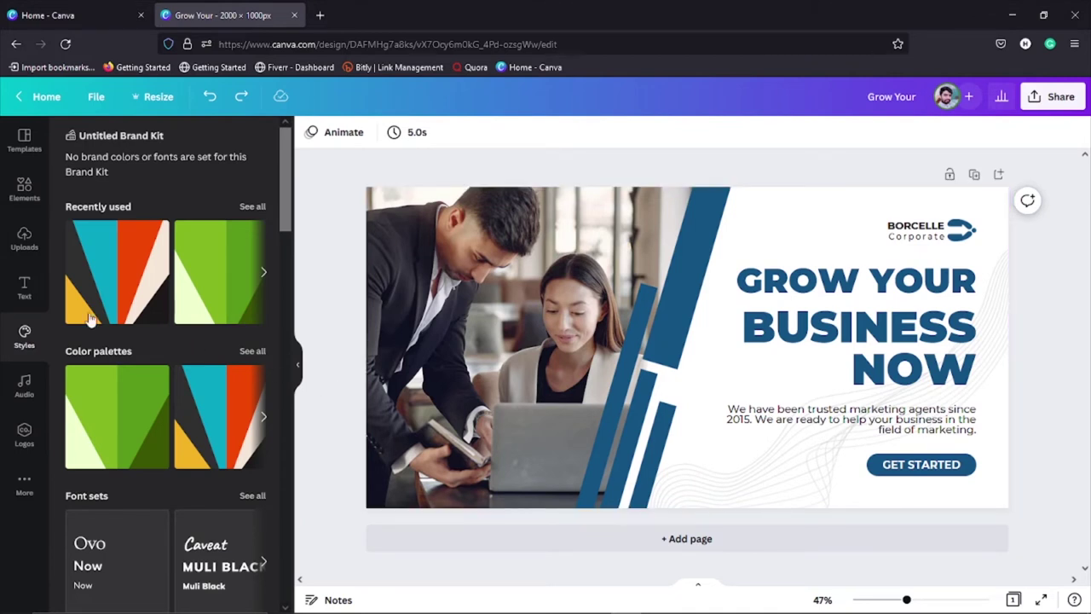
scroll(156, 430, down, 3)
scroll(153, 424, down, 20)
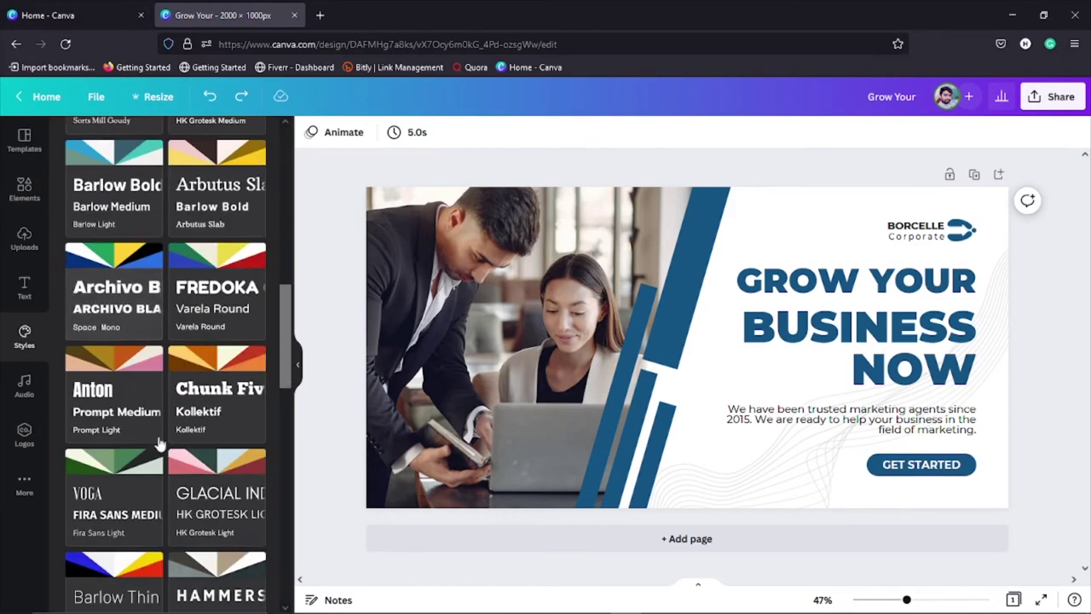
scroll(171, 474, up, 20)
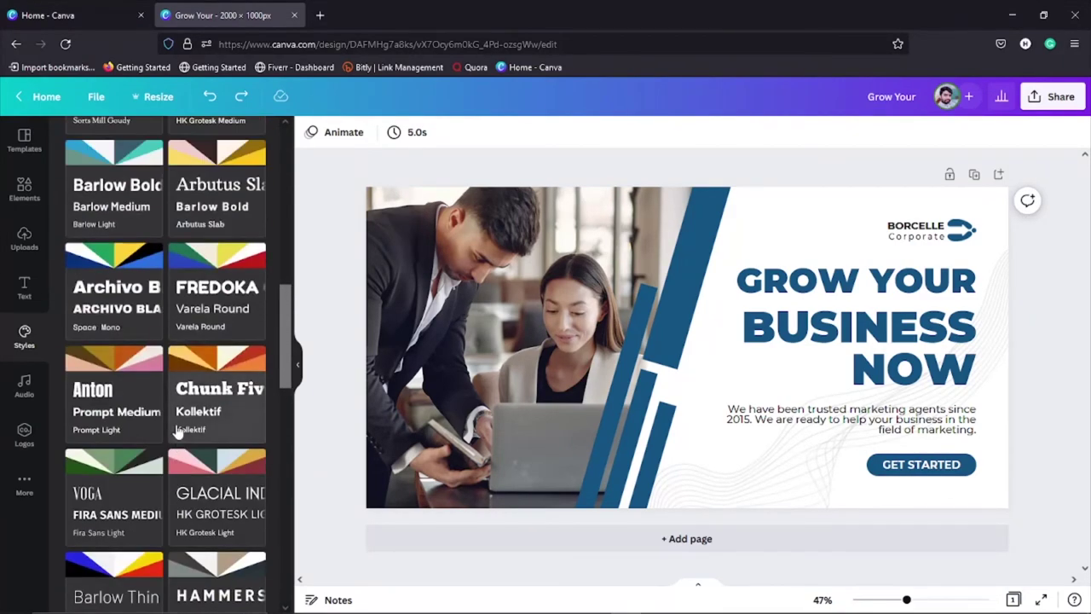
Step: With the audio library open, delete the banner photo, restore it, then clear the page
click(24, 385)
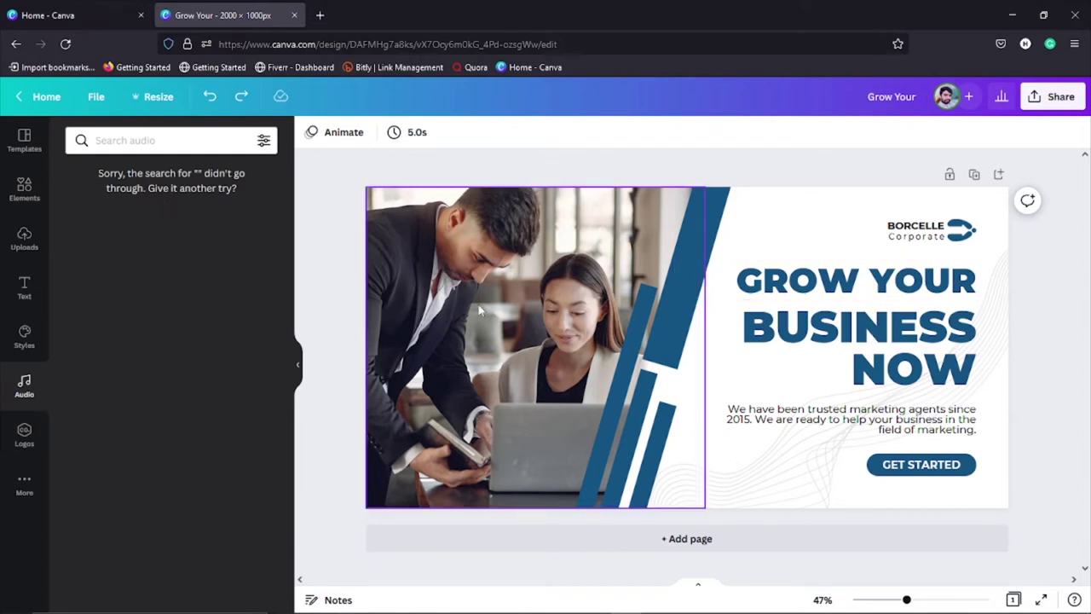
click(607, 317)
key(Delete)
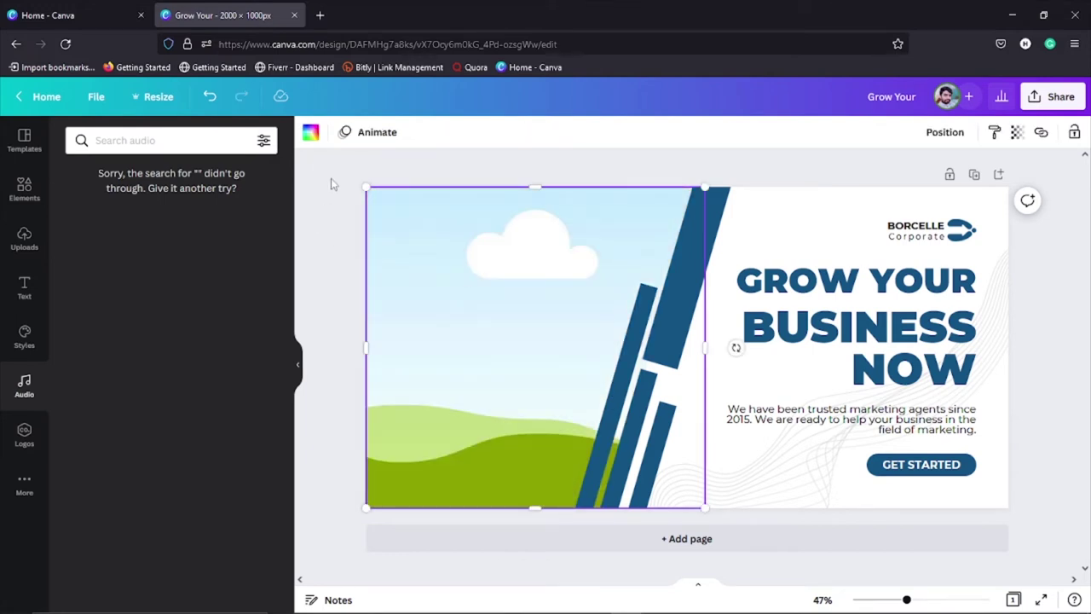
key(ctrl+z)
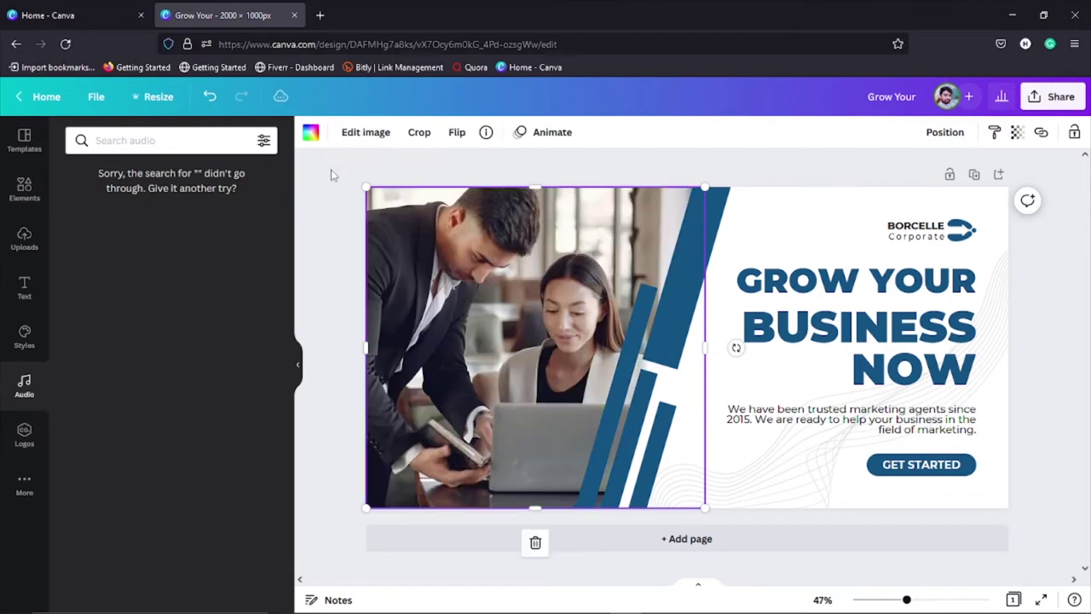
key(ctrl+z)
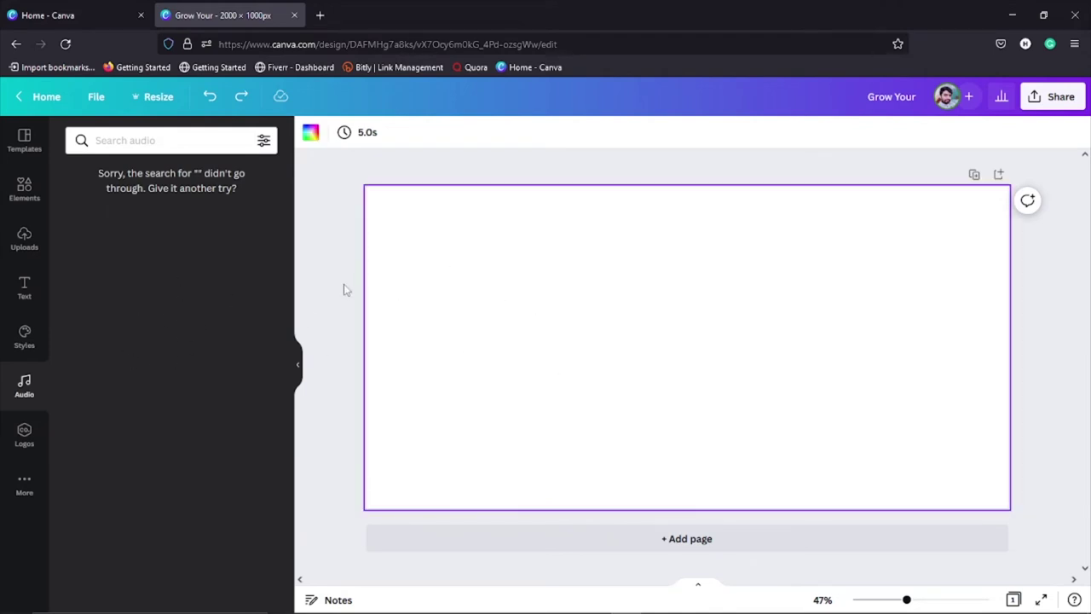
Step: Browse the Logos collection and scroll through the More apps list
click(28, 432)
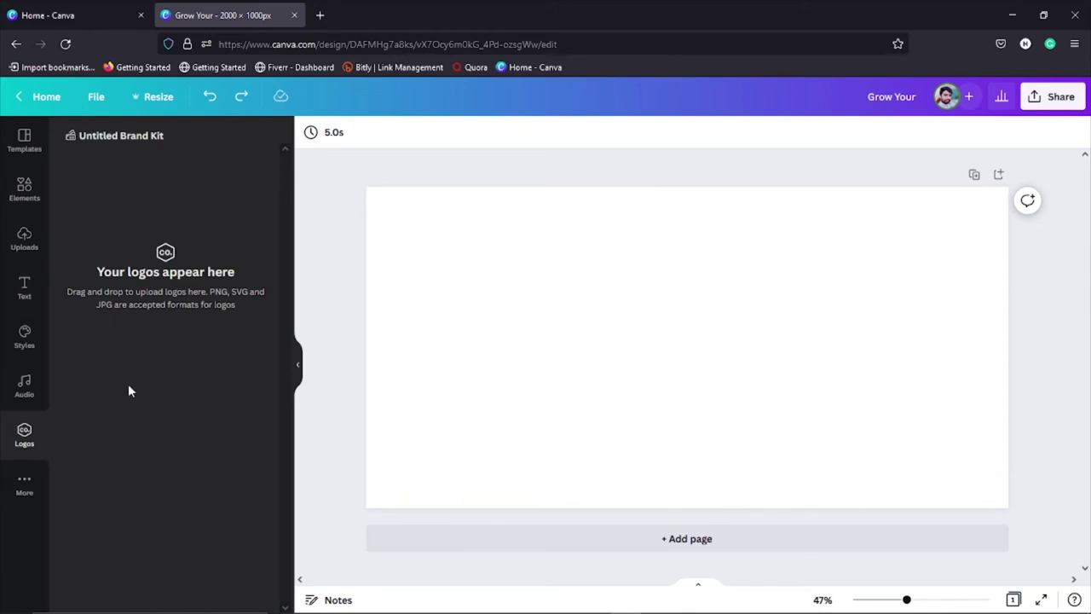
click(25, 483)
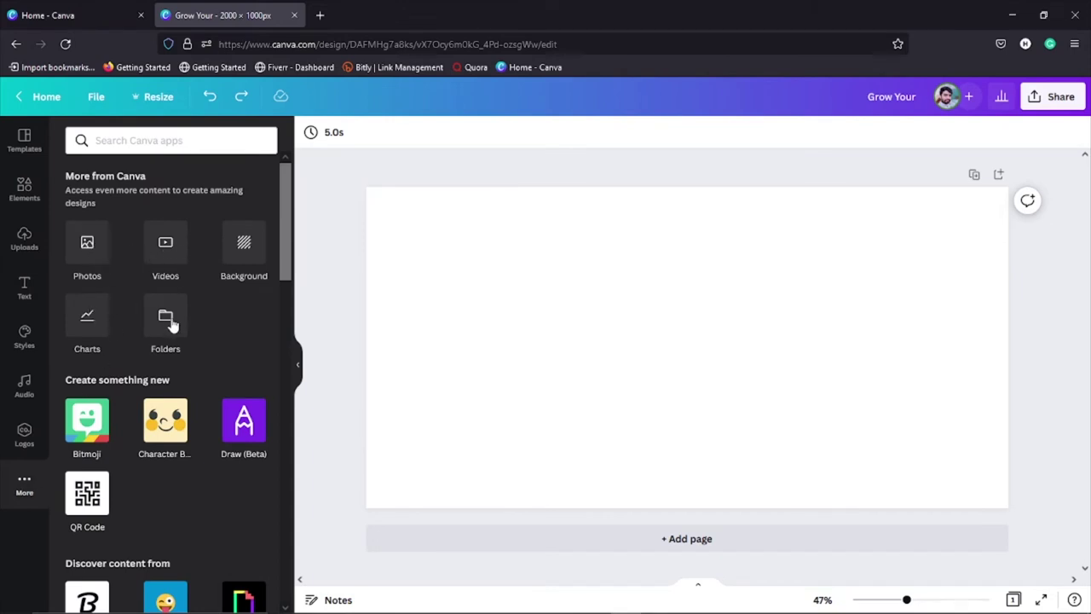
scroll(167, 353, down, 3)
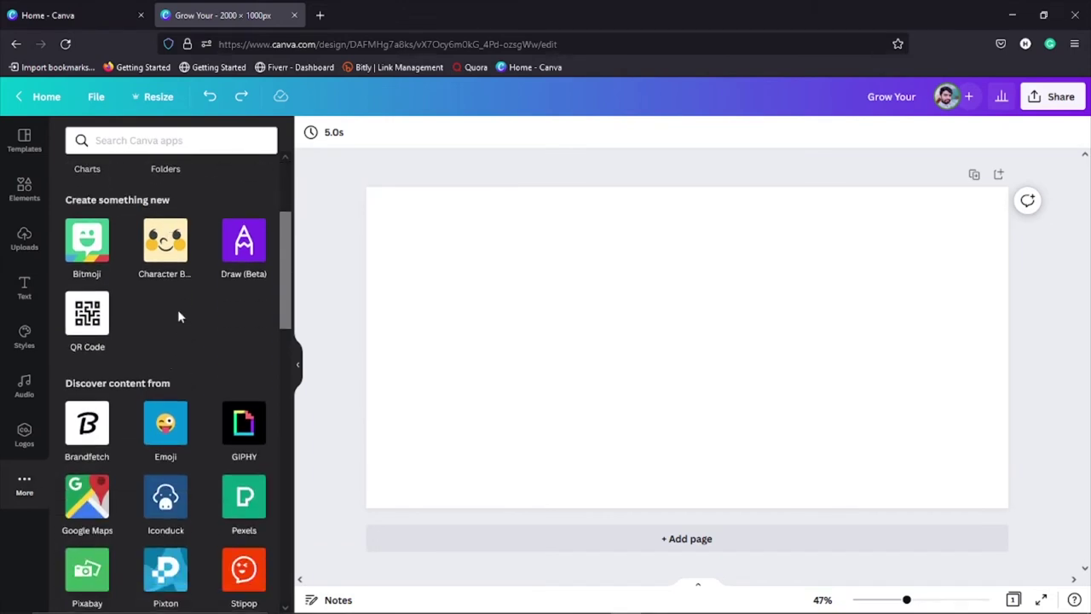
scroll(157, 315, down, 3)
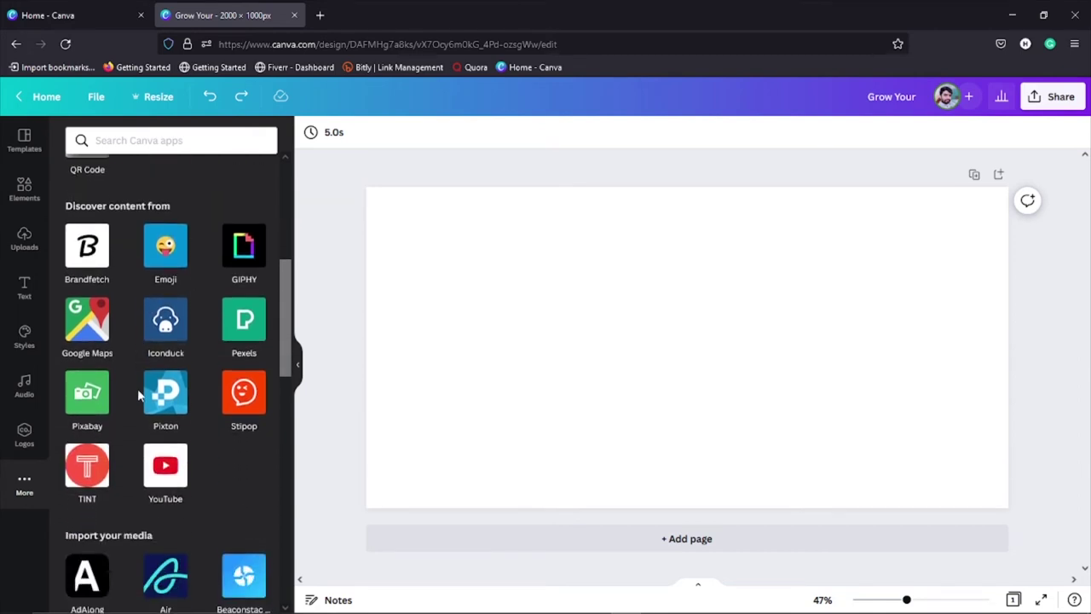
scroll(134, 389, down, 3)
scroll(130, 396, up, 6)
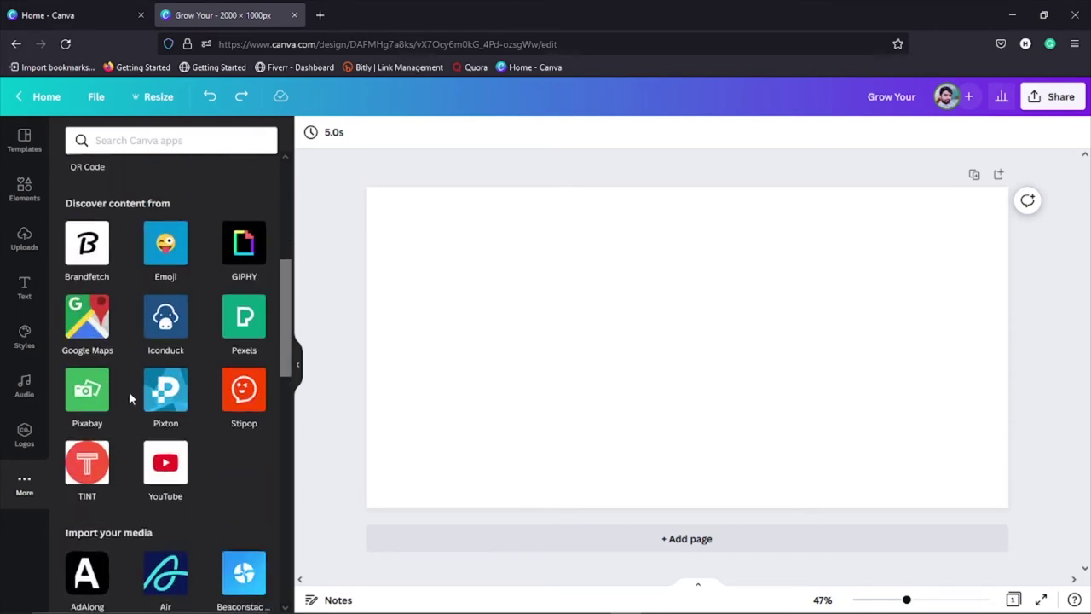
scroll(129, 392, down, 2)
scroll(129, 379, down, 1)
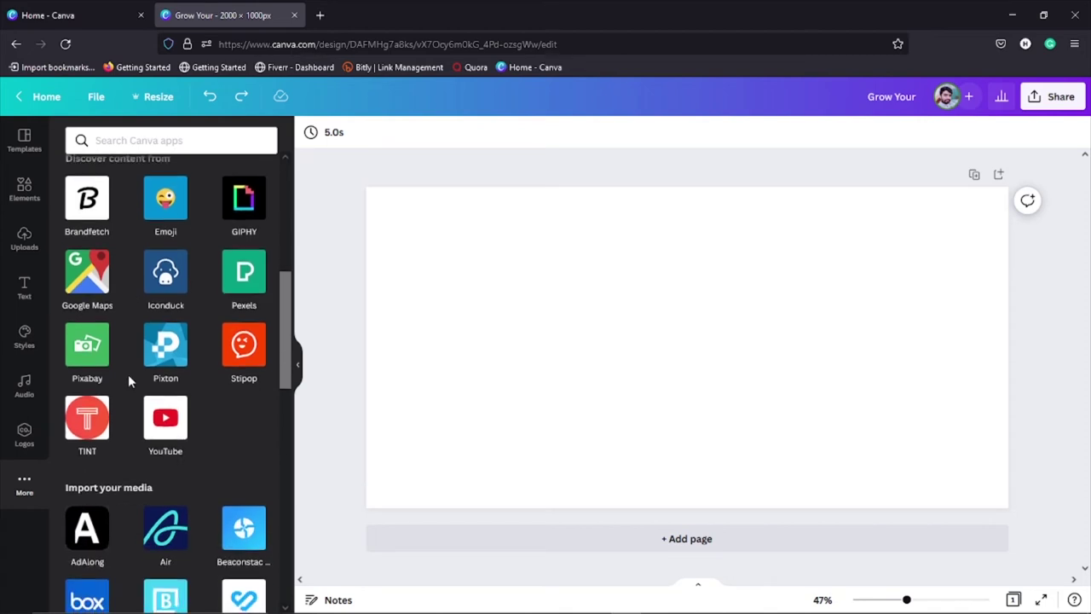
scroll(124, 355, up, 1)
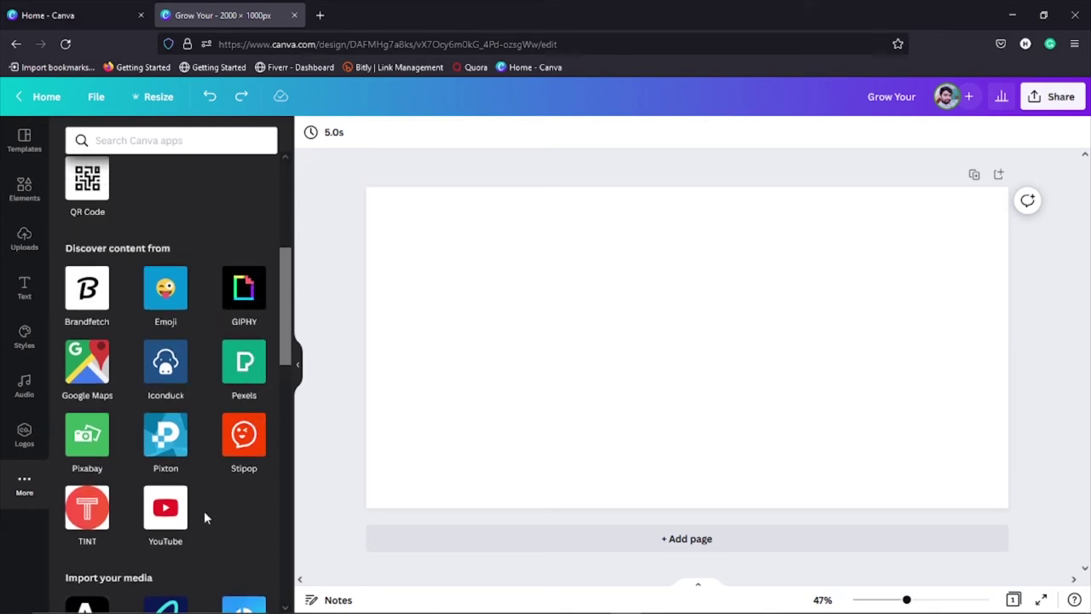
scroll(226, 494, down, 1)
scroll(200, 483, down, 2)
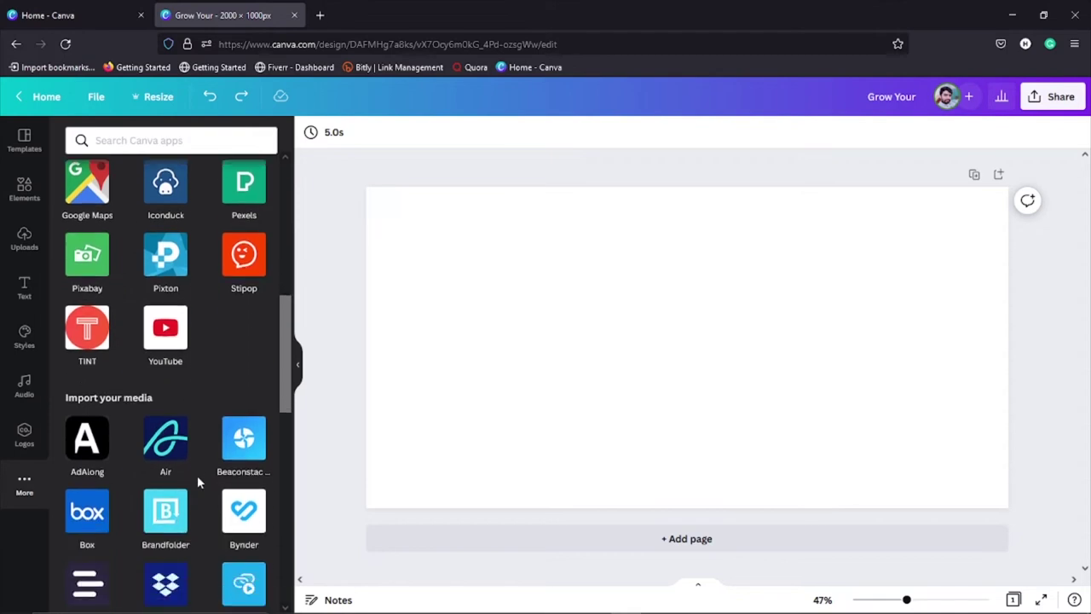
scroll(198, 477, up, 6)
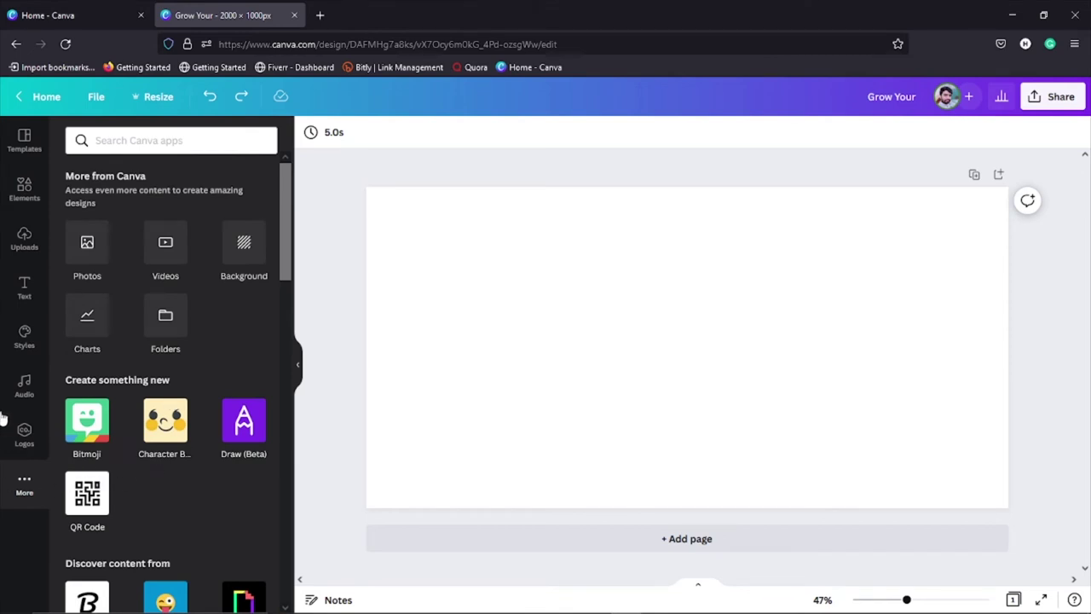
Step: Show the template library and select the blank page
click(17, 143)
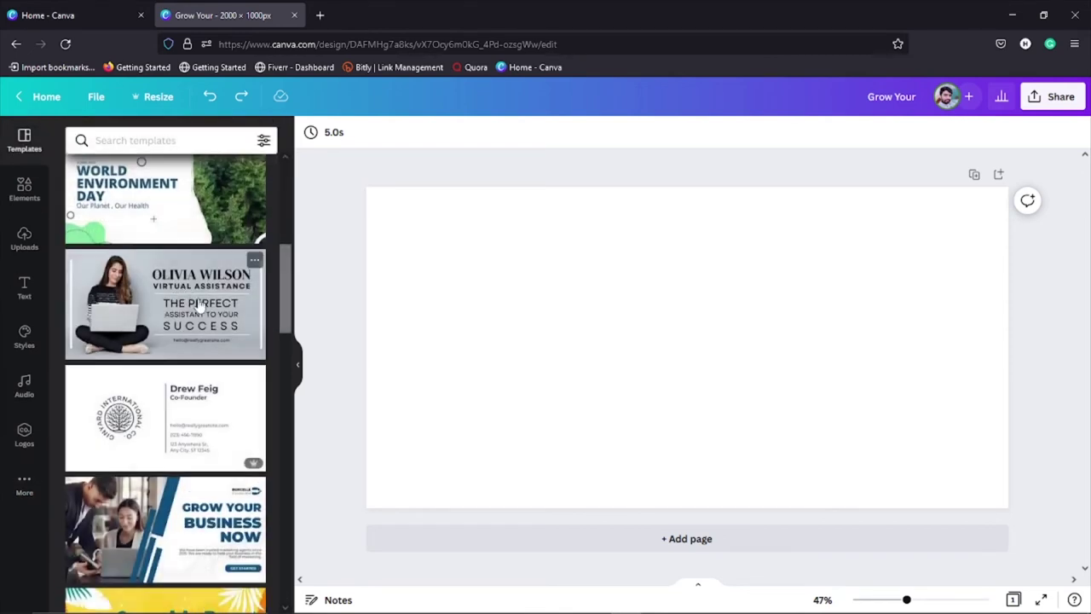
click(777, 323)
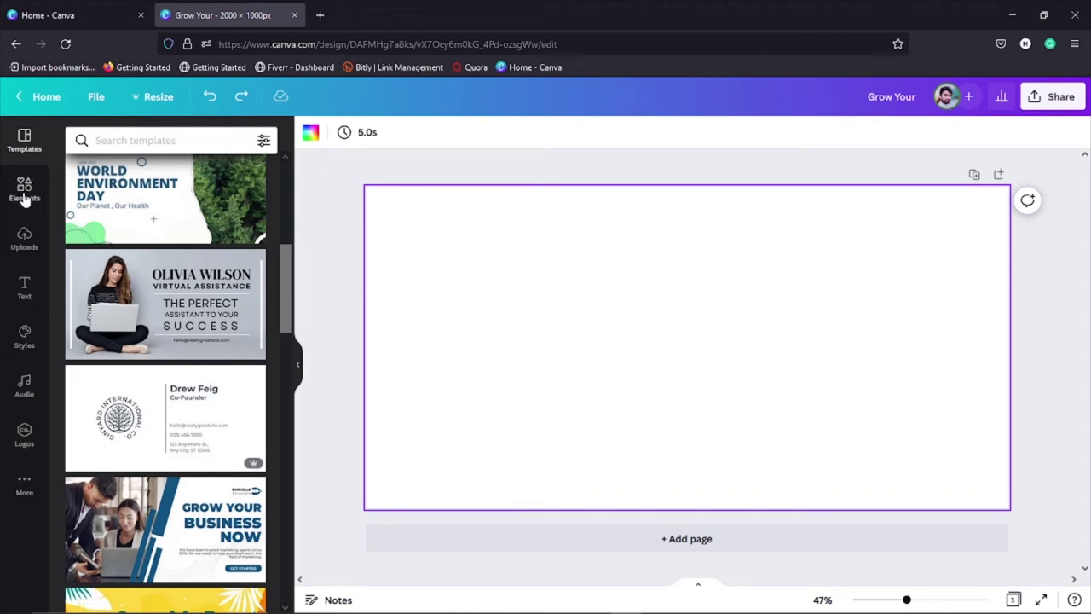
click(25, 290)
Step: Add a default 'Add a heading' text to the page and select it
click(190, 244)
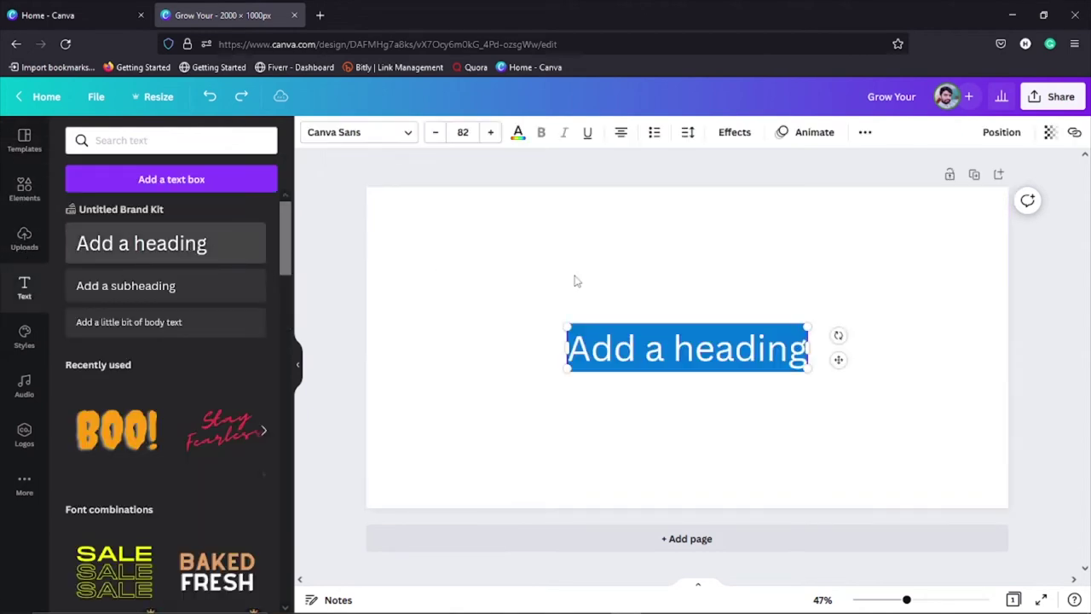
click(669, 303)
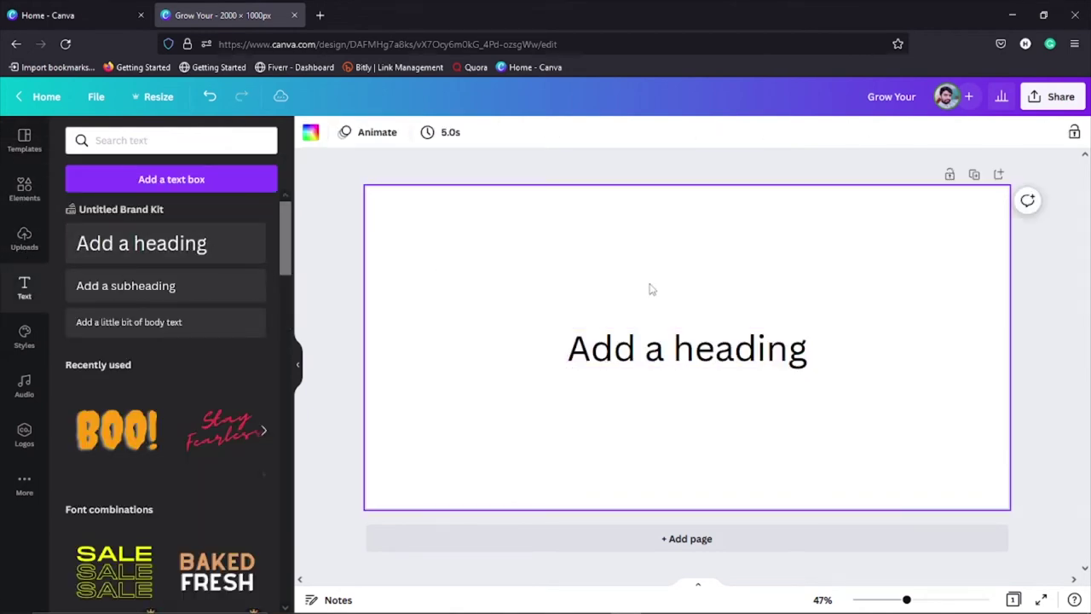
click(771, 356)
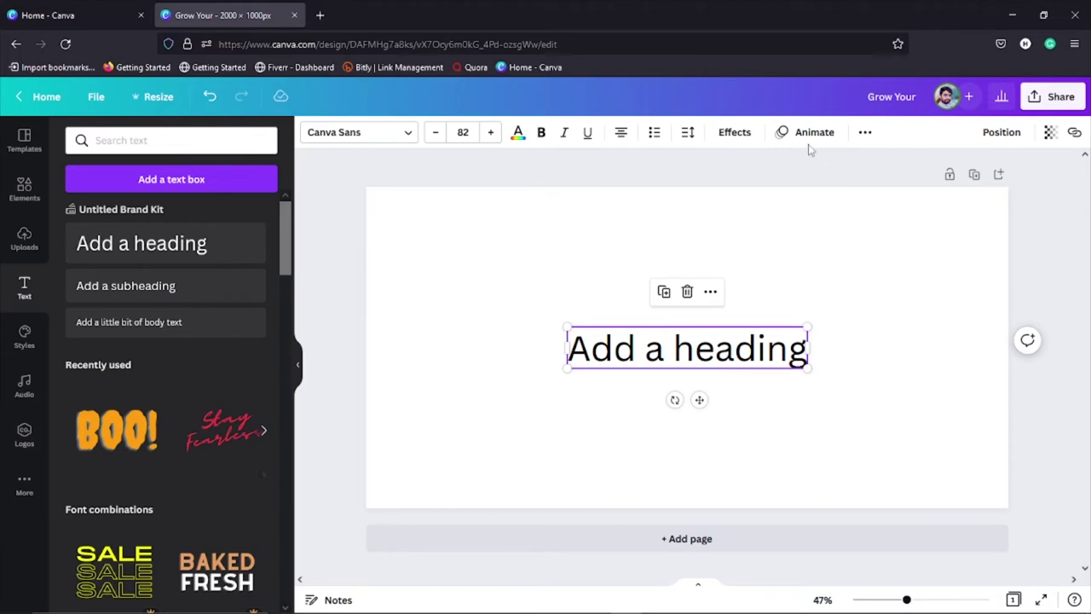
Step: Try Shadow, Lift at 4 and Hollow at 13 effects, settling on Neon for the heading
click(735, 134)
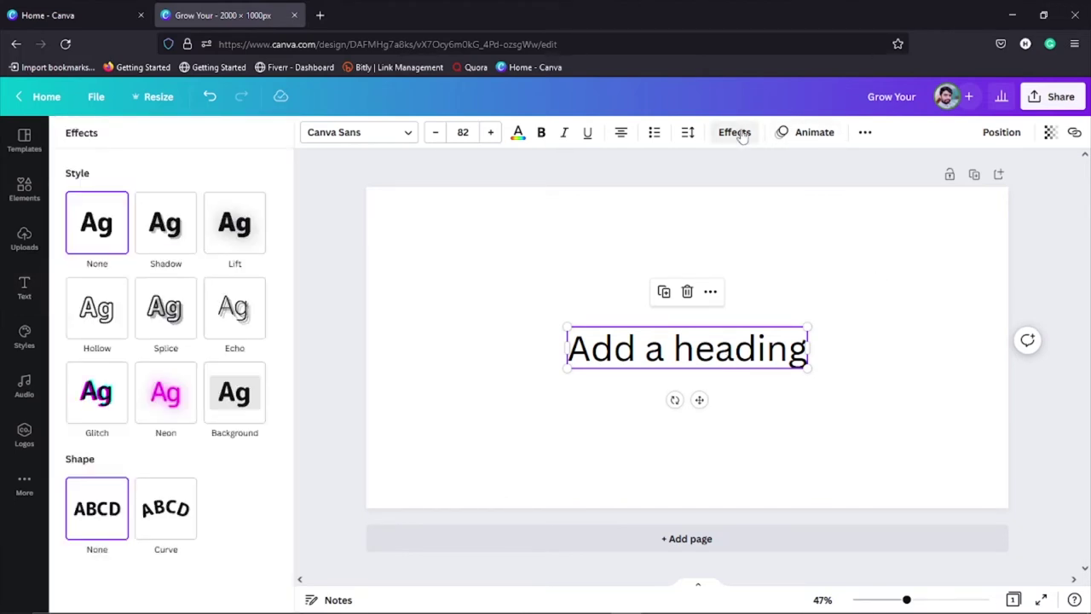
click(165, 240)
click(235, 223)
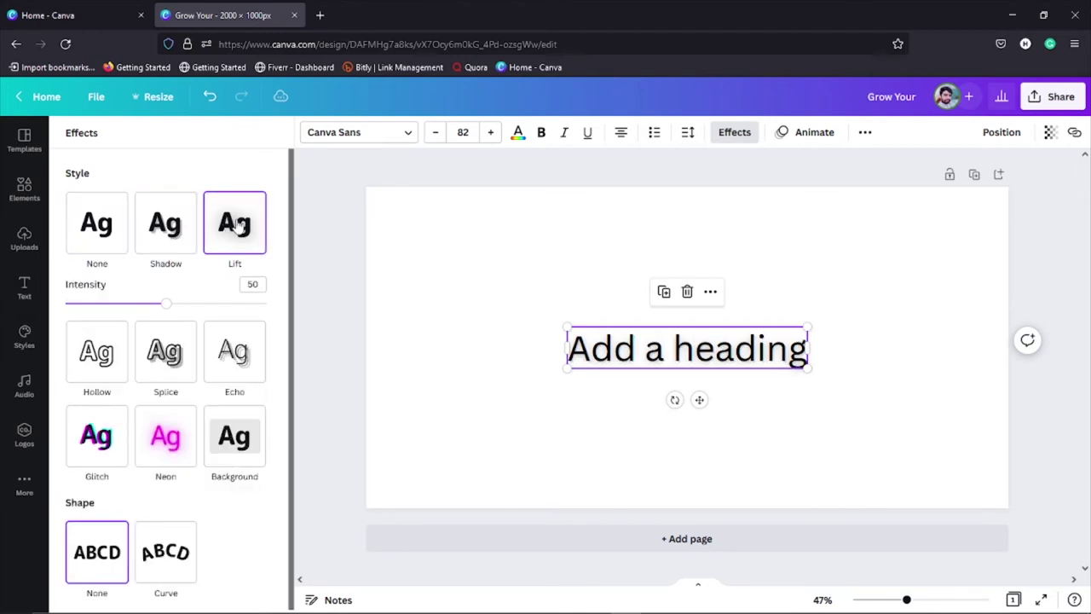
drag(166, 304, 62, 324)
click(97, 356)
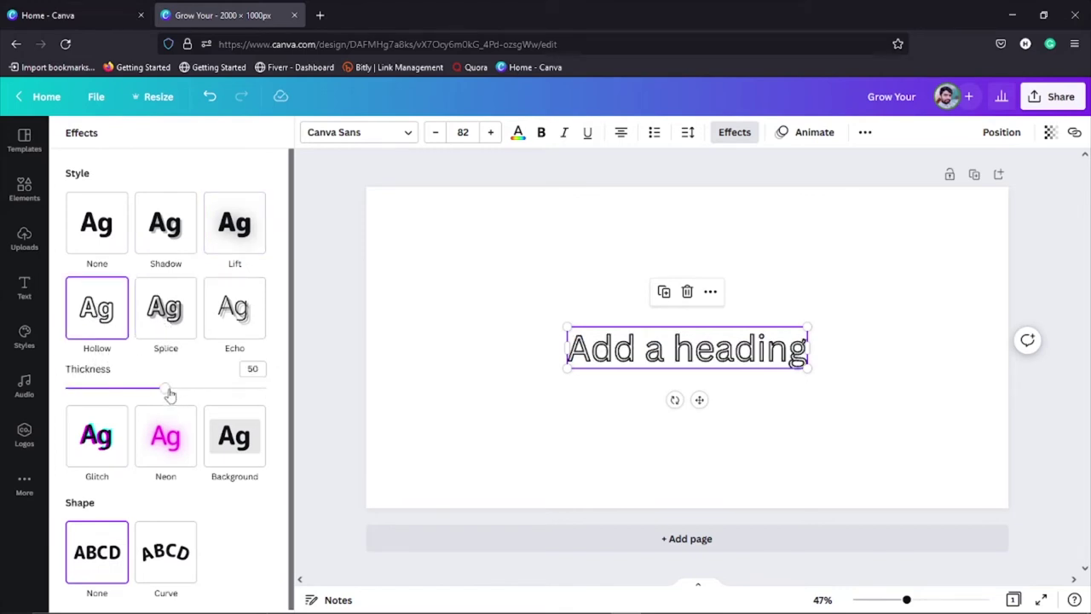
mouse_move(170, 393)
mouse_down()
mouse_move(250, 392)
mouse_move(92, 401)
mouse_move(175, 394)
mouse_up()
click(168, 433)
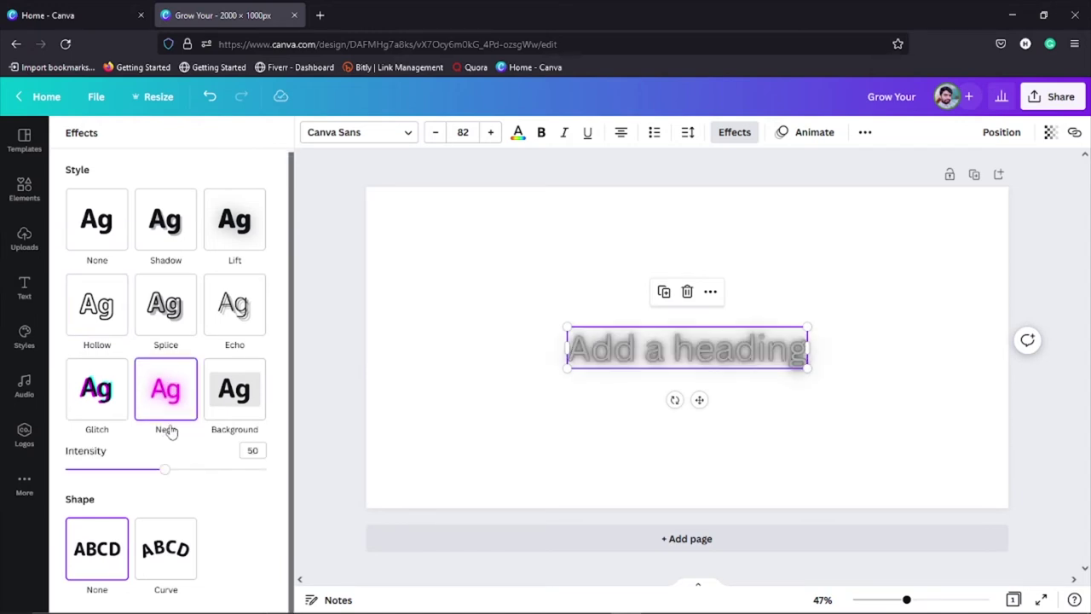
scroll(168, 511, up, 1)
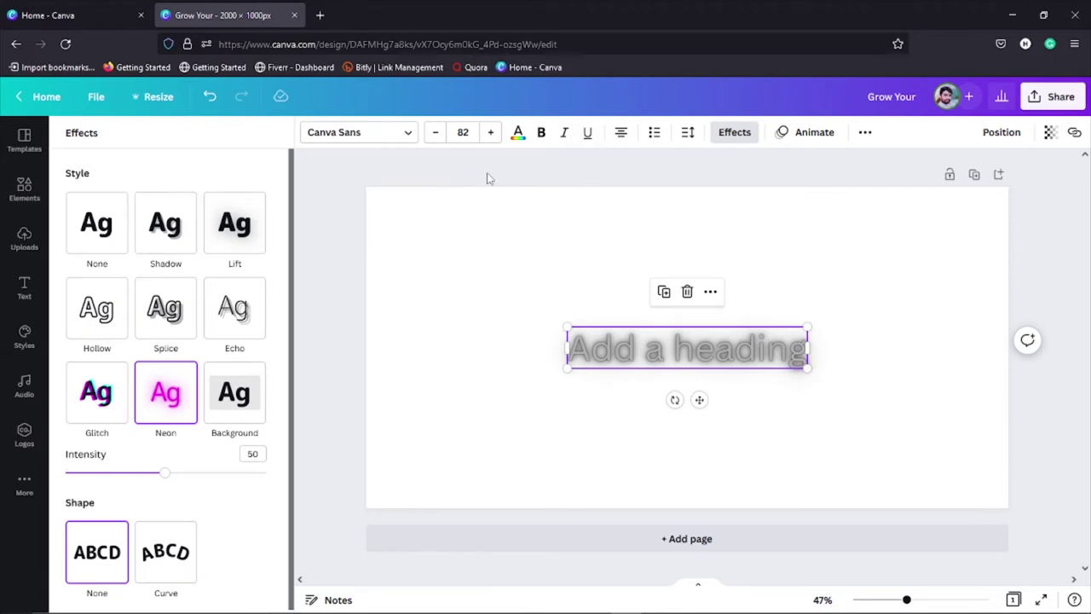
click(814, 133)
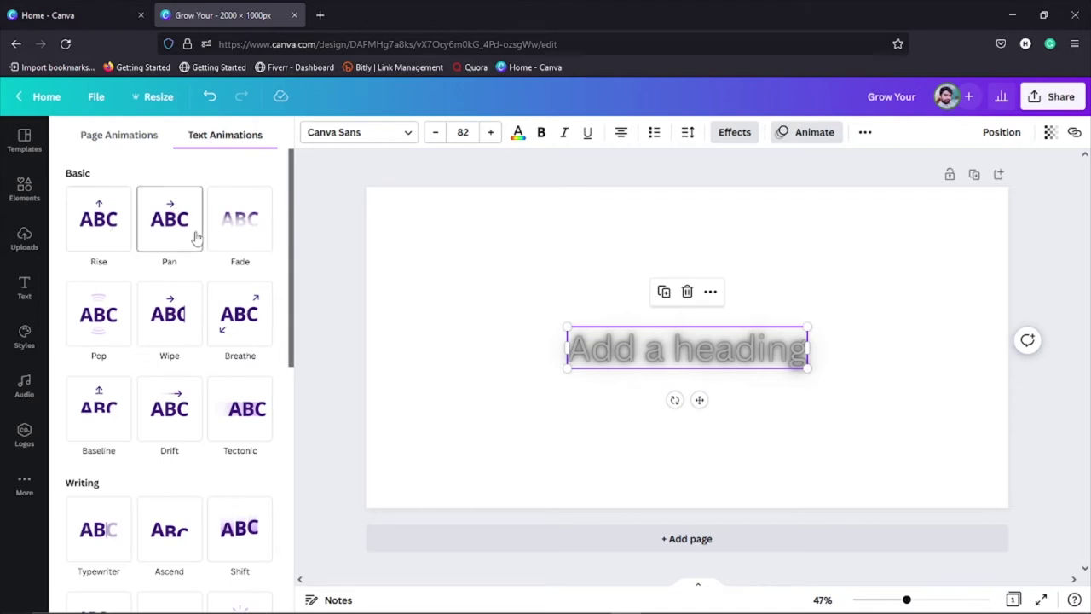
Step: Try Fade and Block (On enter) animations on the heading, then remove all animation
click(239, 227)
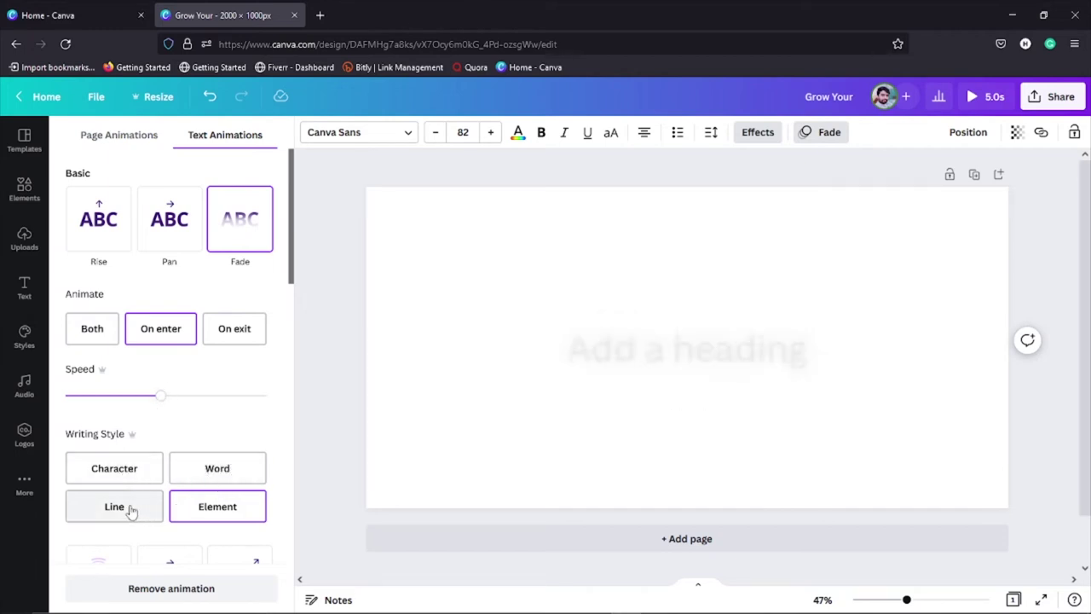
scroll(201, 456, down, 1)
scroll(201, 456, down, 5)
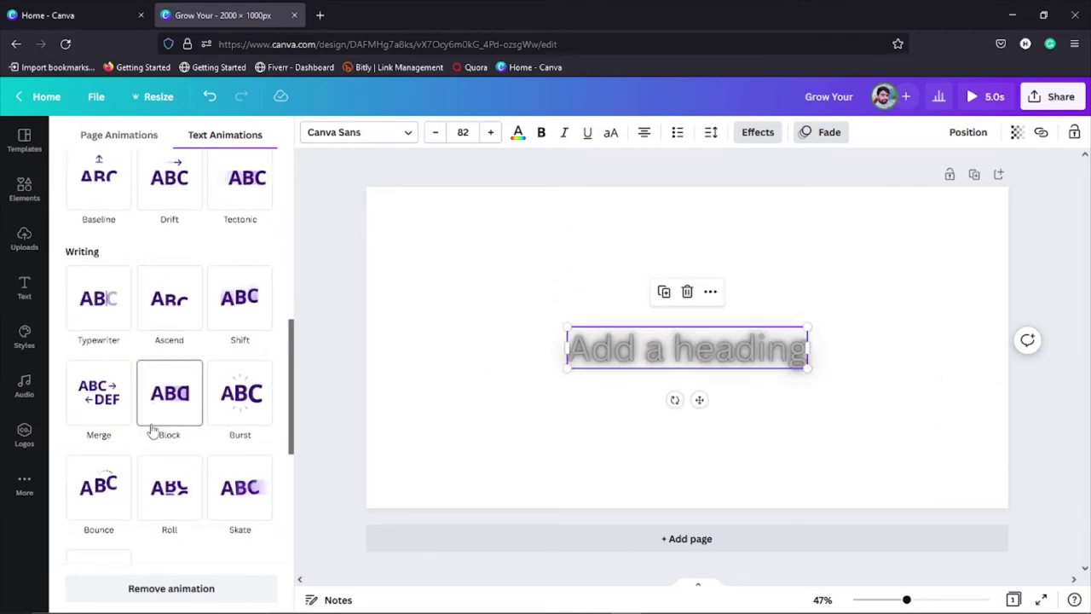
click(177, 401)
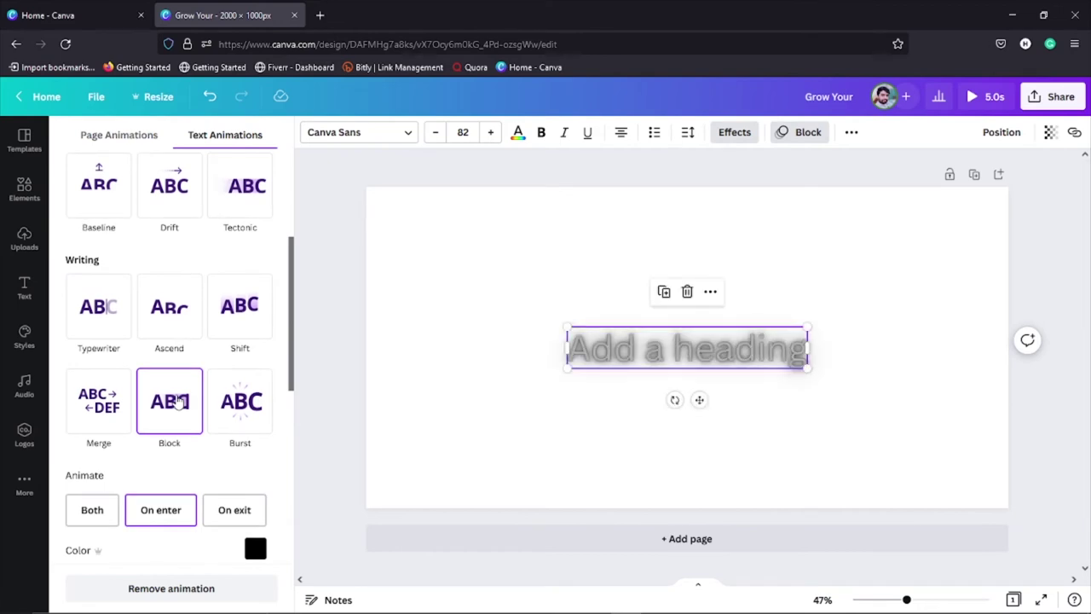
click(174, 512)
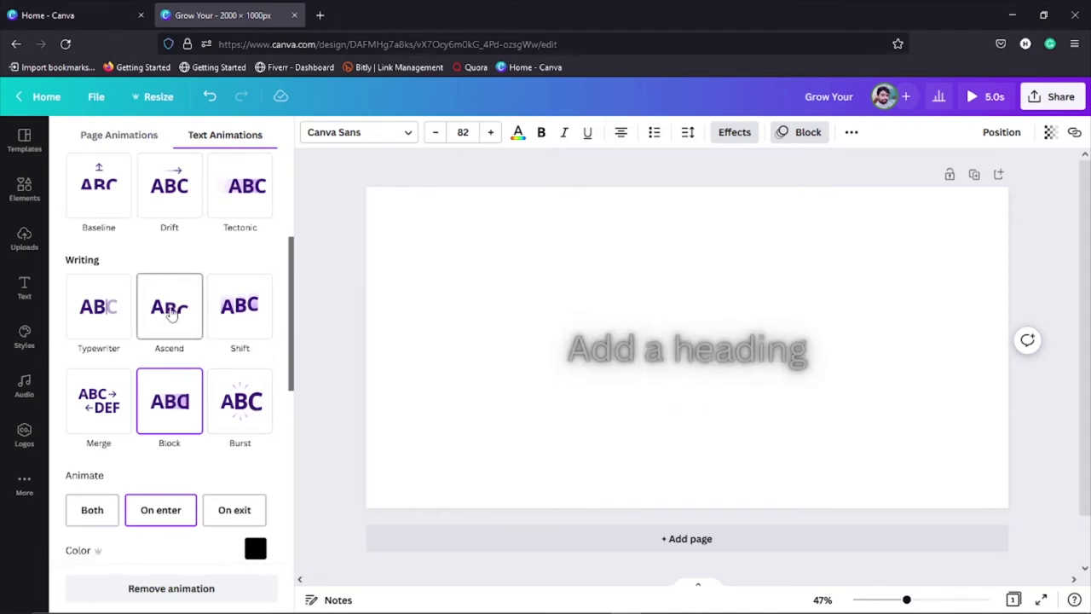
scroll(170, 409, down, 5)
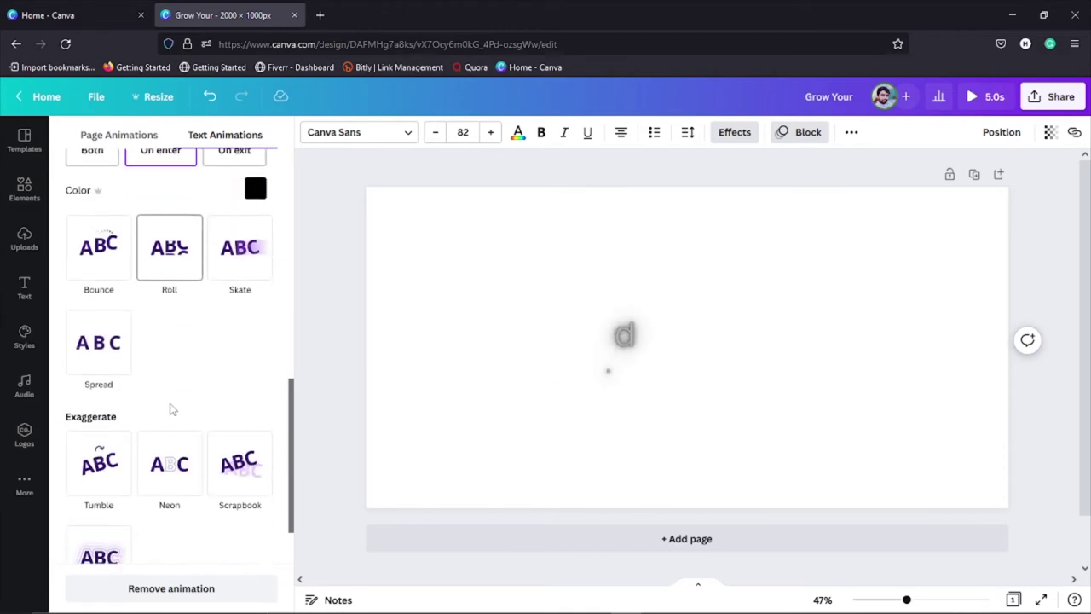
scroll(171, 409, down, 2)
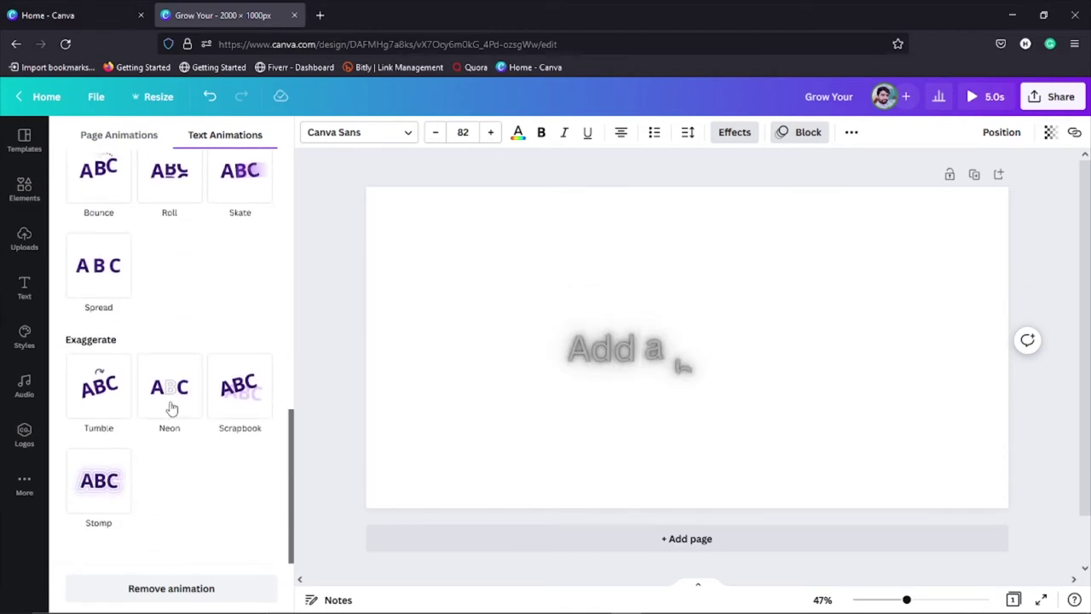
click(193, 590)
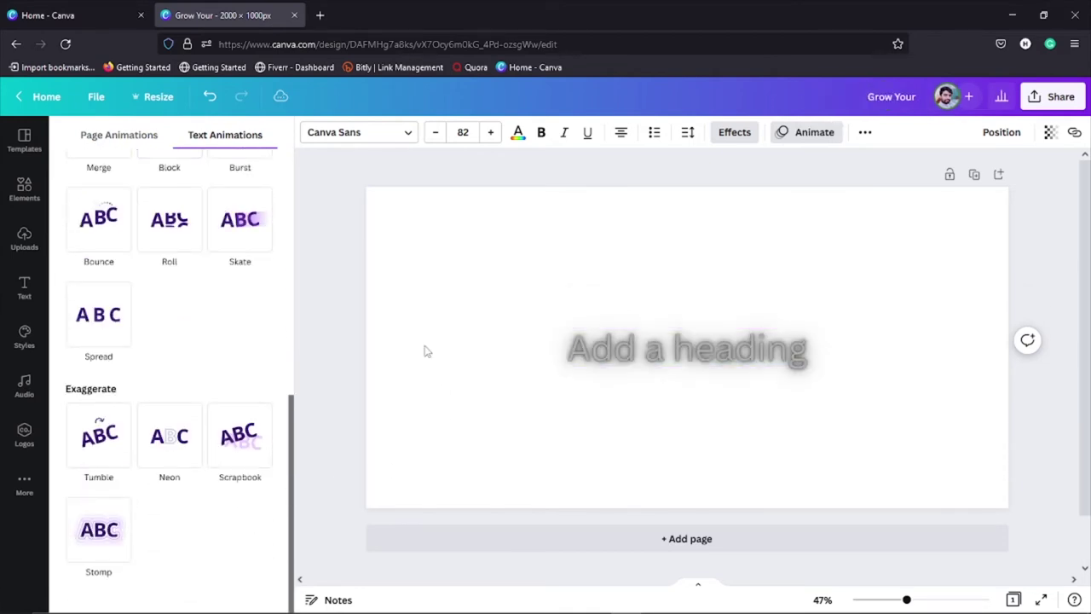
Step: Switch the heading to uppercase and back to its original mixed case
key(Escape)
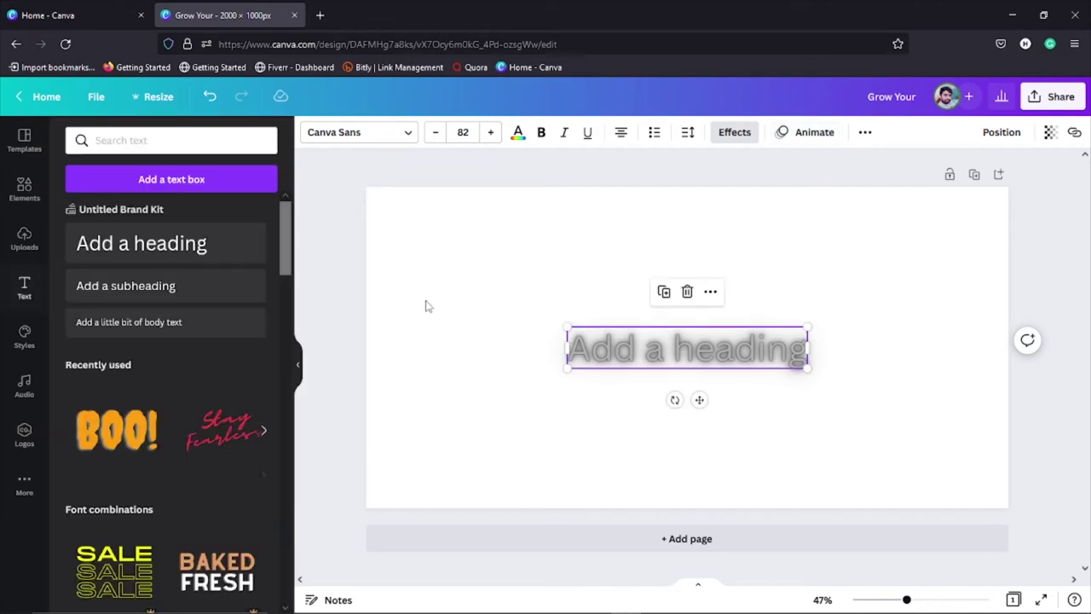
click(865, 132)
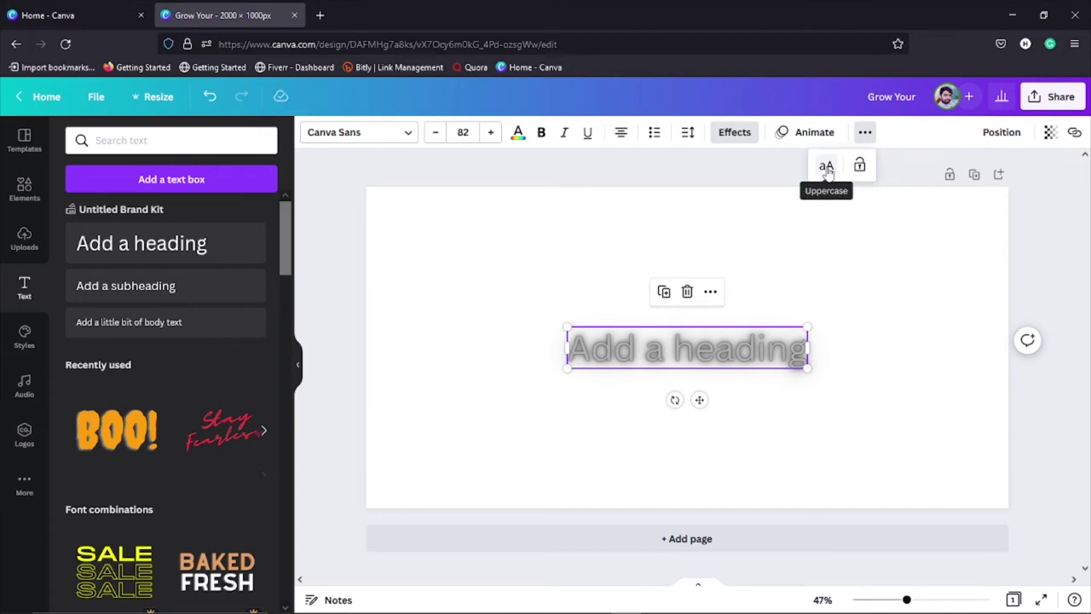
click(826, 168)
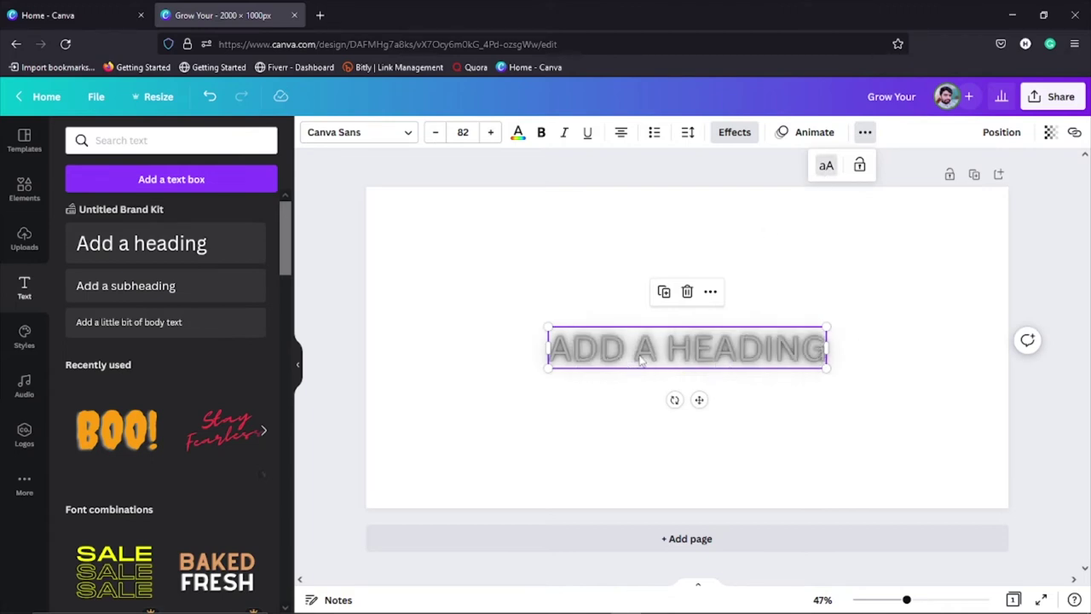
click(826, 168)
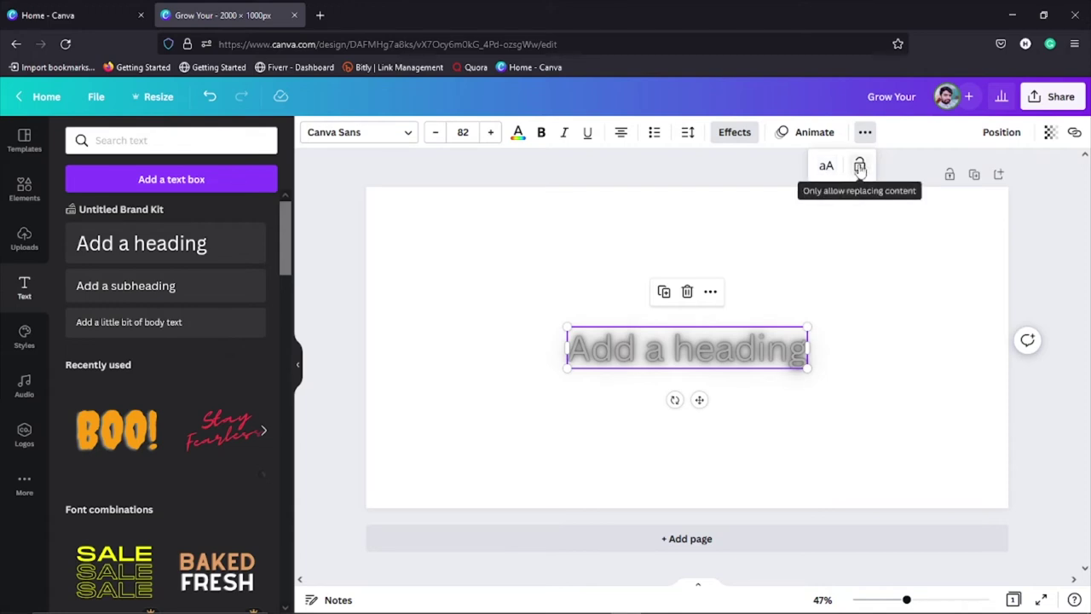
Step: Lock the heading, confirm it can't be moved, then unlock it
click(859, 167)
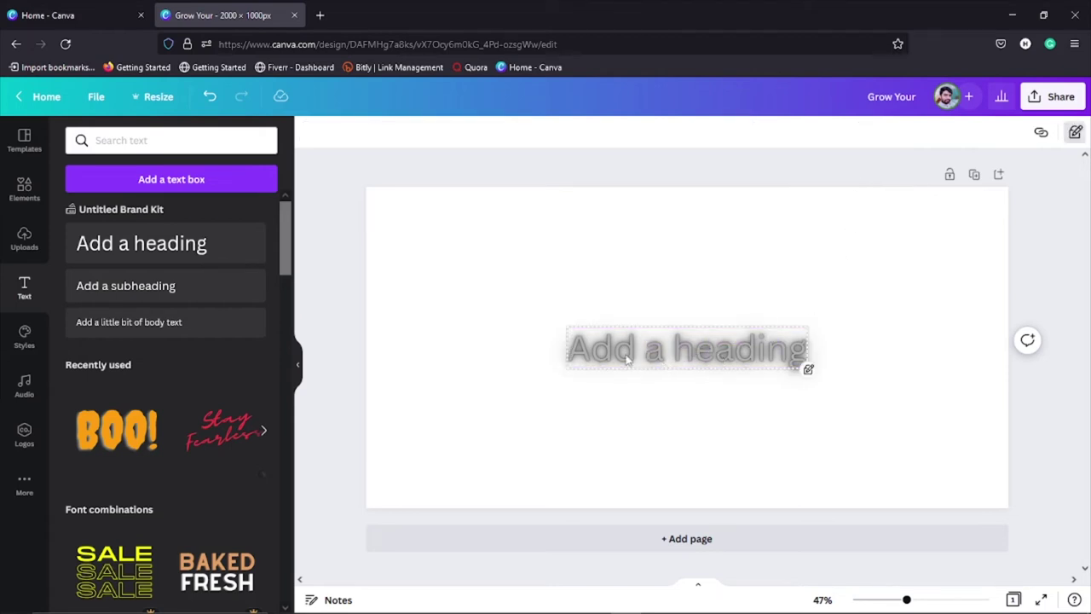
click(586, 336)
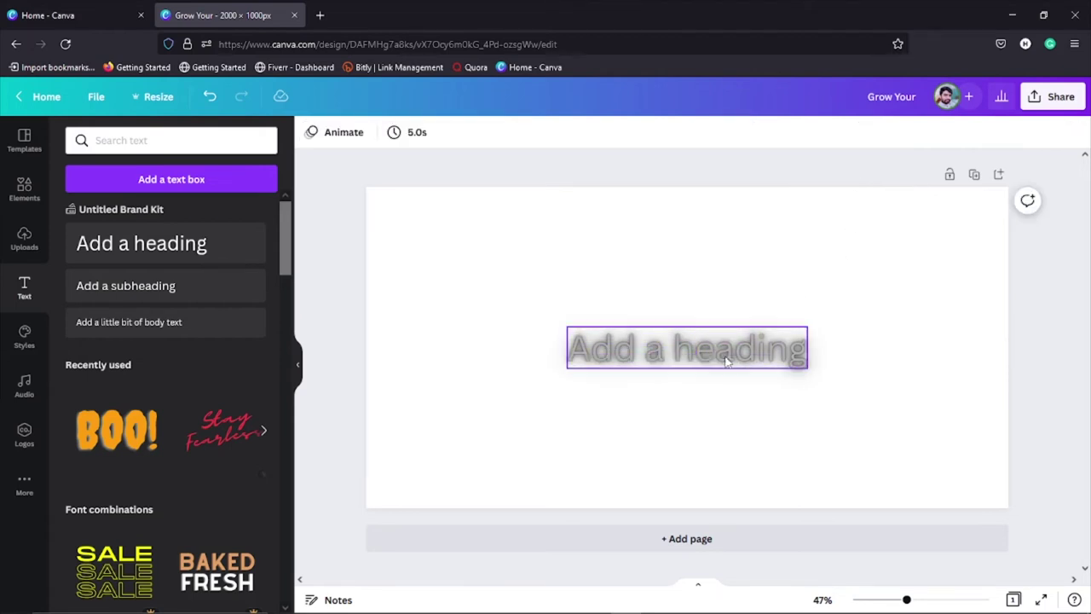
drag(720, 351, 762, 354)
click(801, 363)
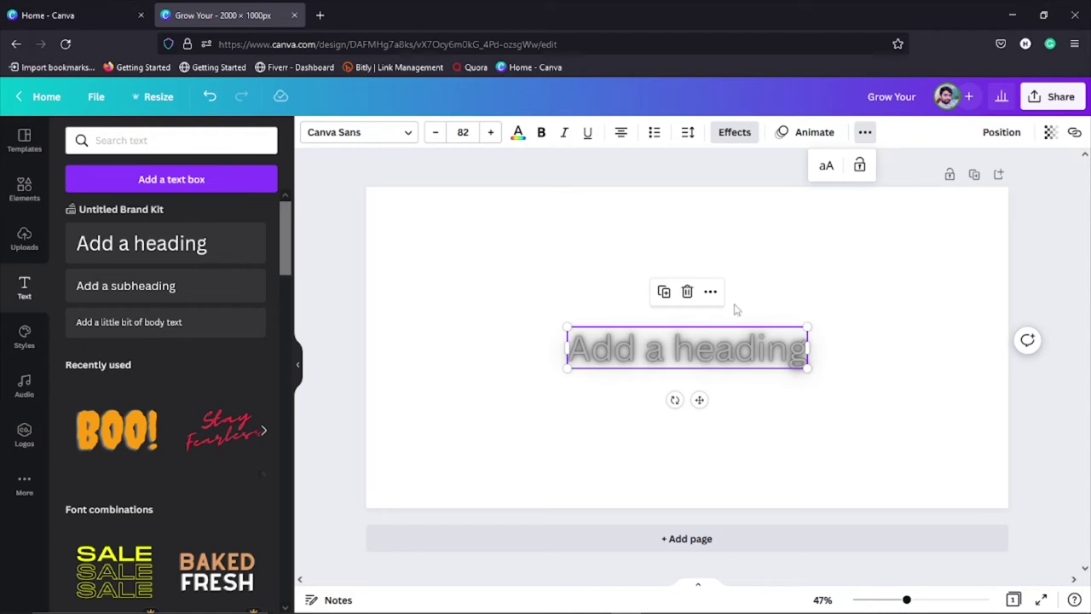
click(810, 304)
Step: Clear all the text from the selected heading
click(767, 349)
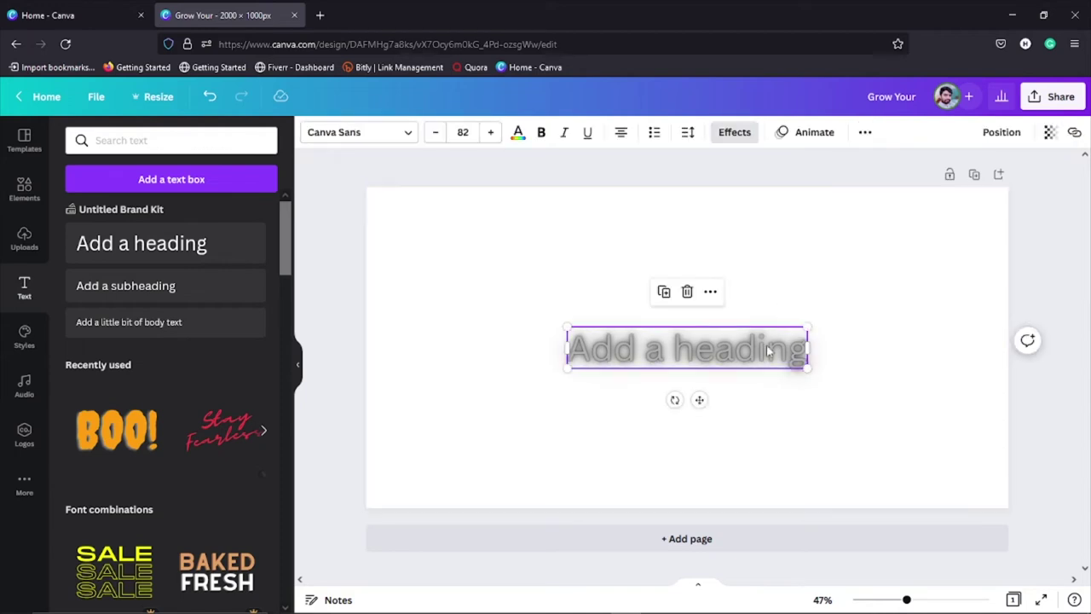
double_click(795, 359)
key(ctrl+a)
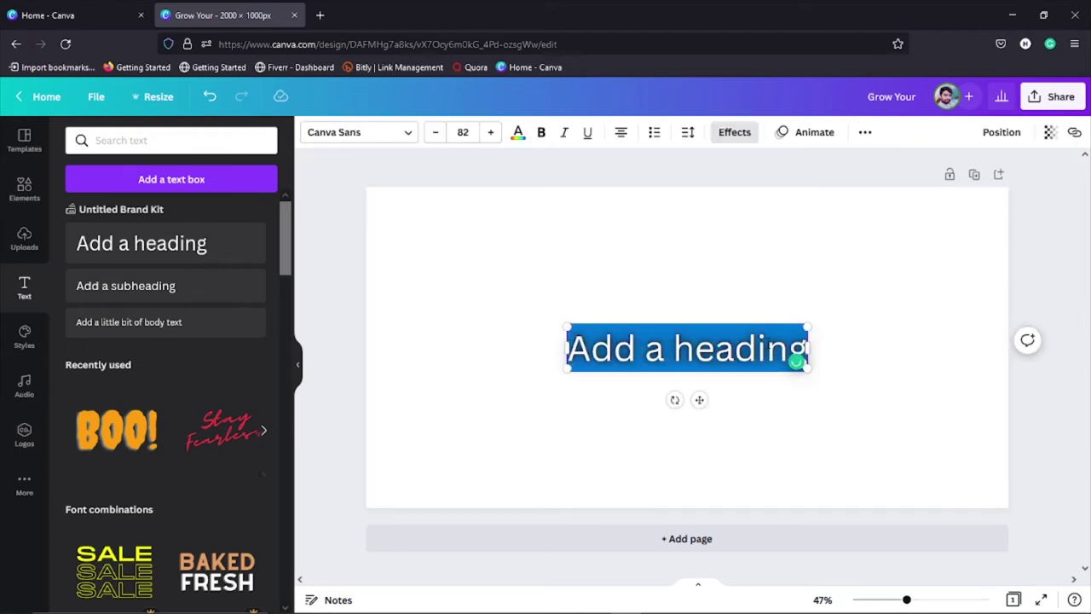
key(BackSpace)
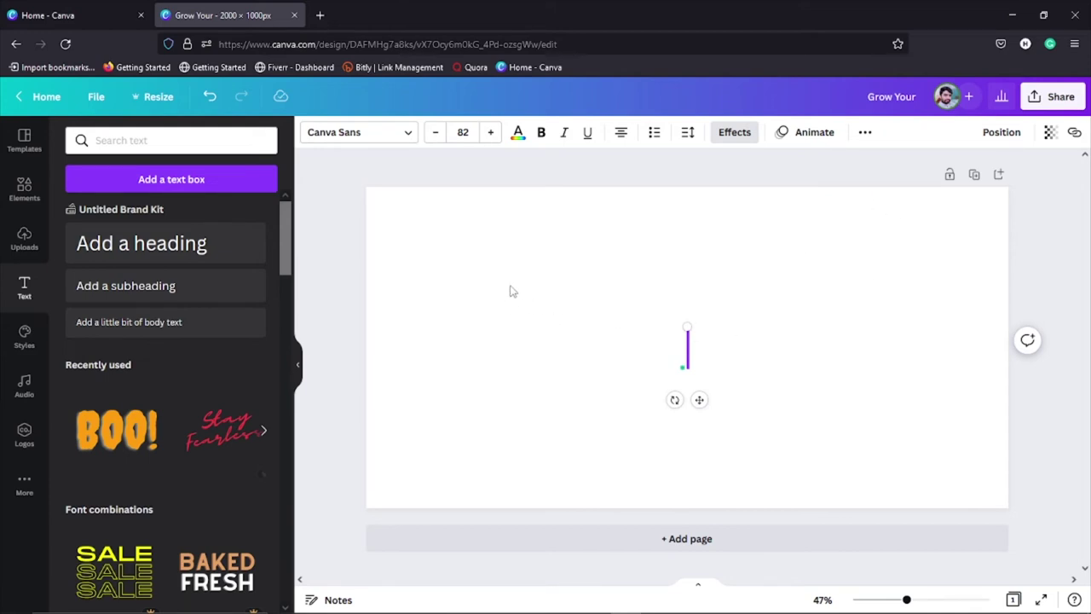
Step: Add a heading, subheading and body text, move the heading top-right, and delete the body text
click(189, 252)
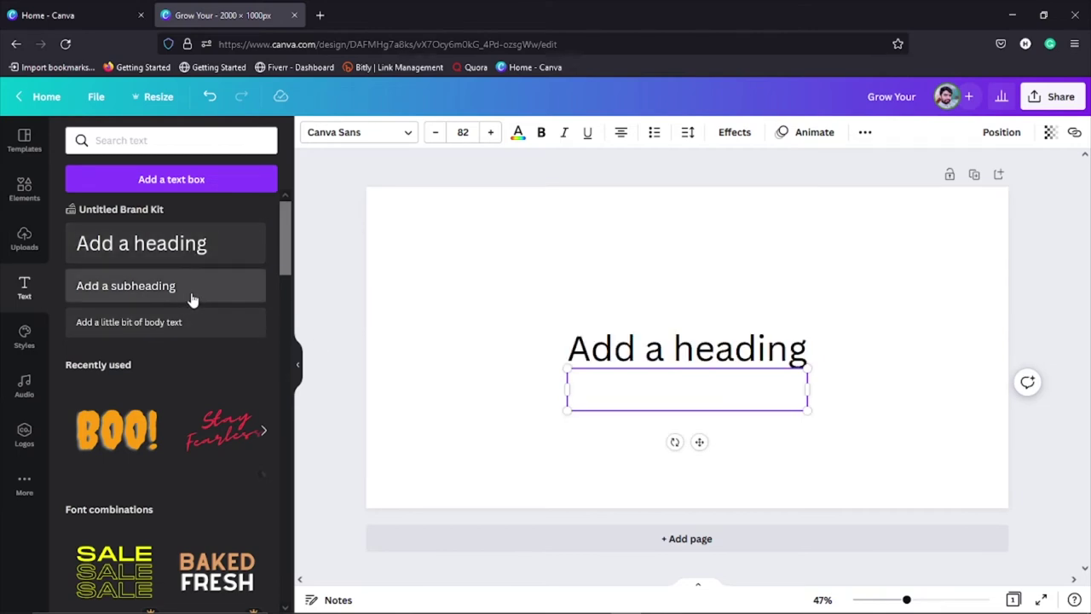
click(195, 294)
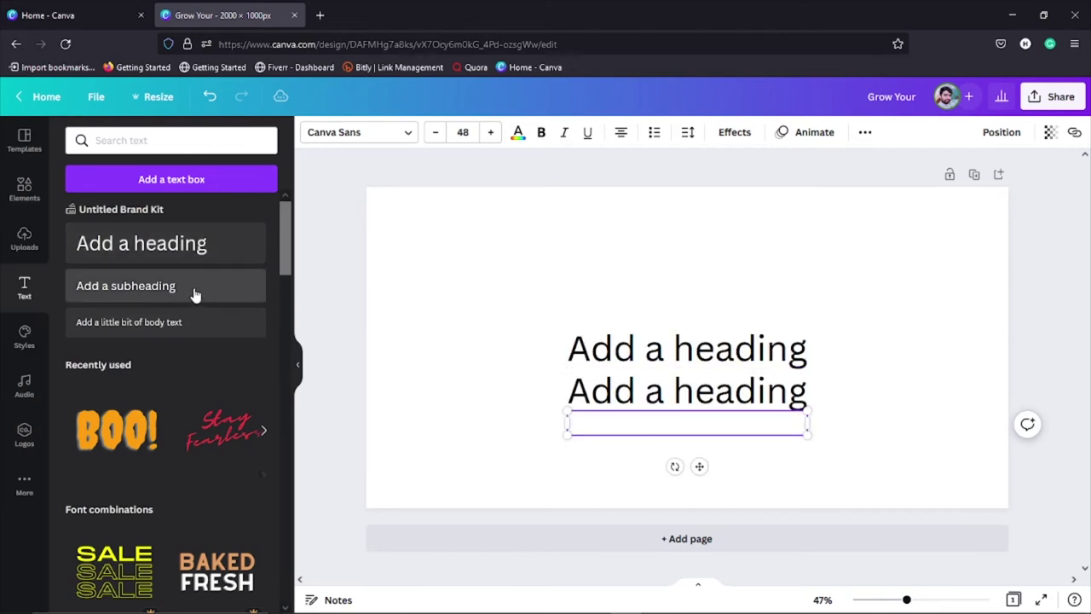
click(208, 338)
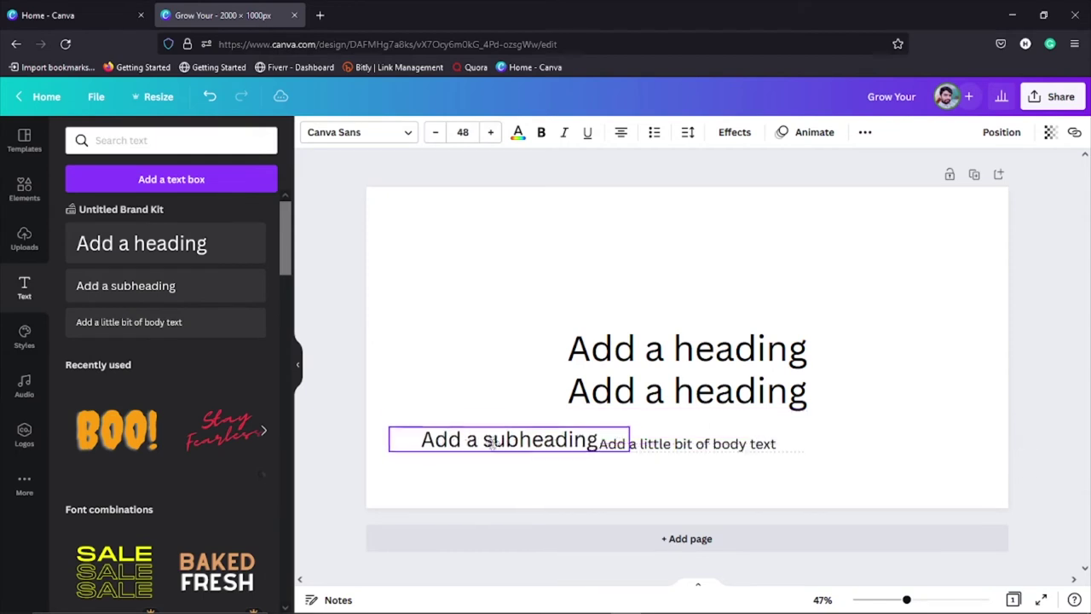
drag(664, 399, 804, 290)
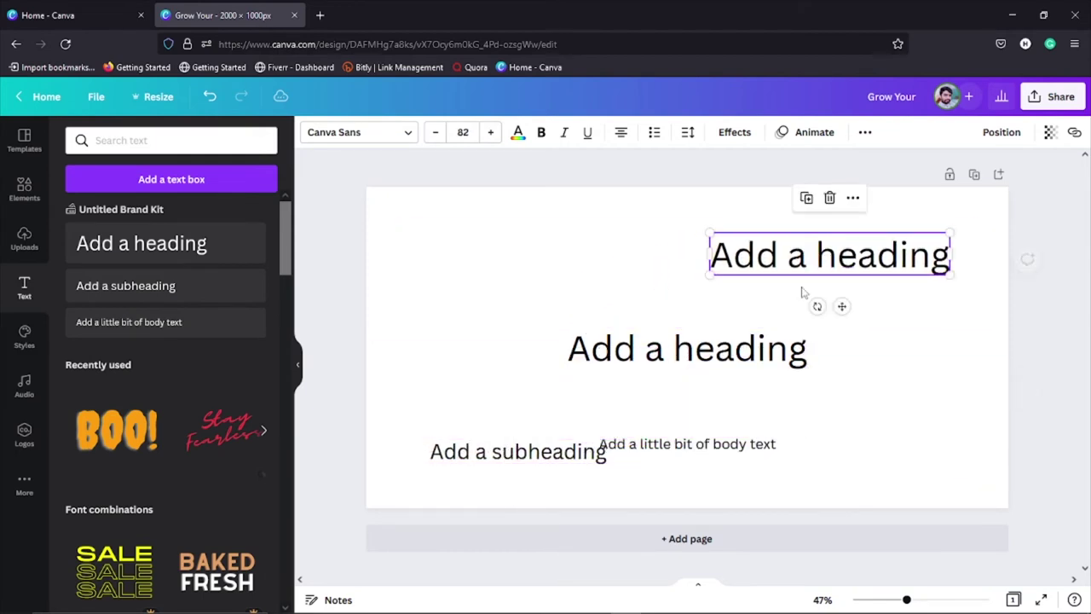
click(716, 452)
key(Delete)
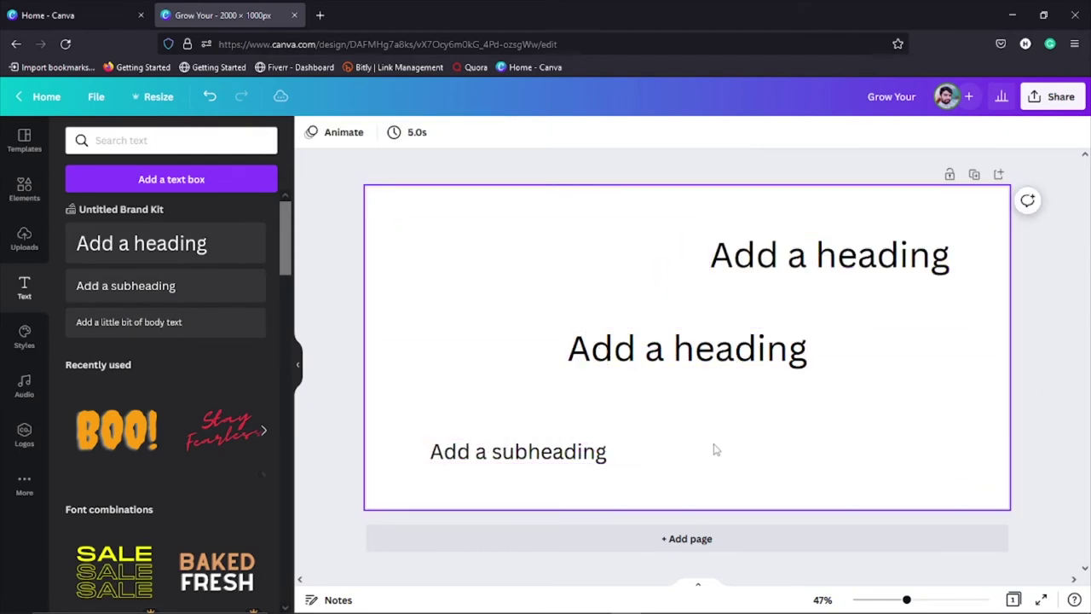
click(711, 362)
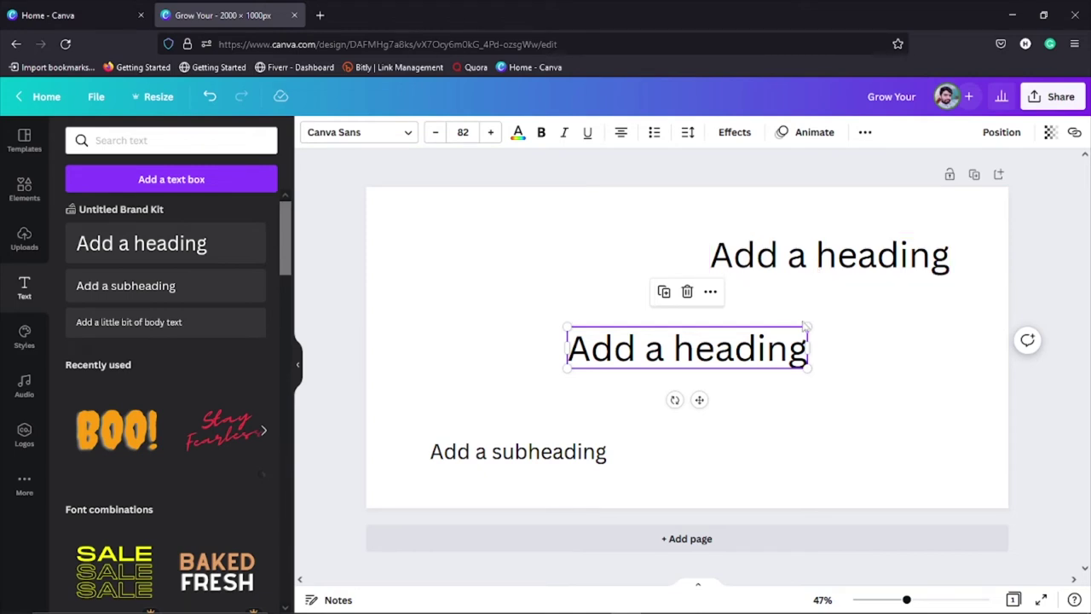
Step: Switch the selection between the page and the top-right heading several times
click(893, 357)
click(839, 266)
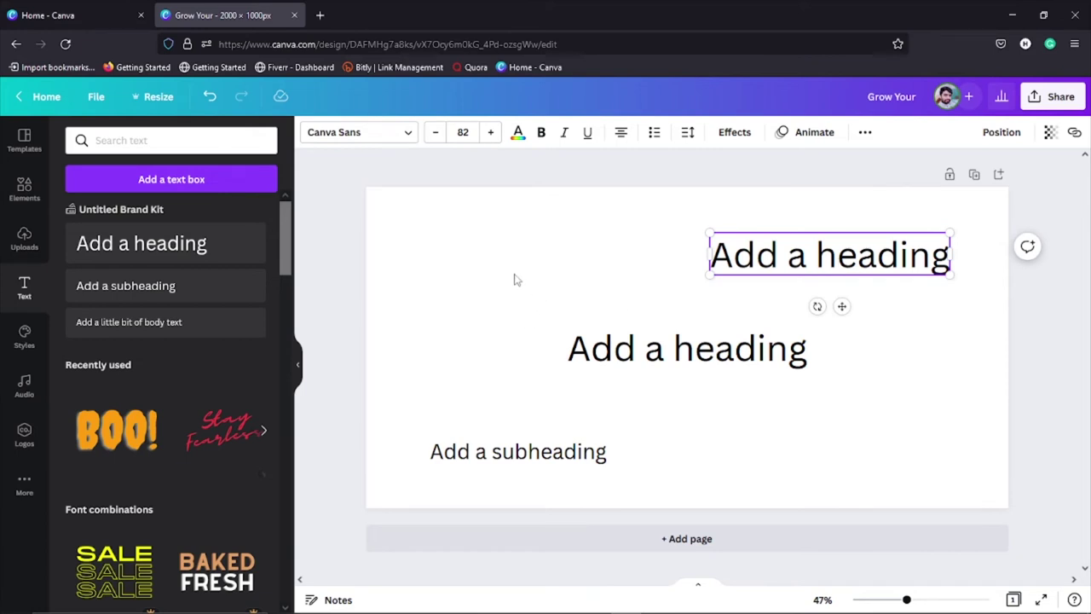
click(514, 279)
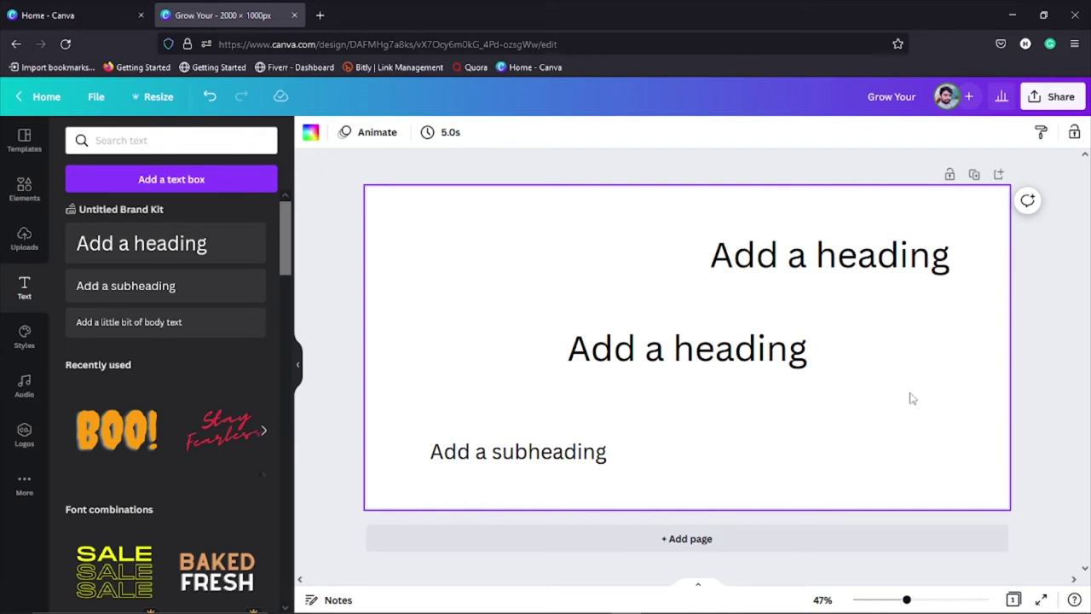
click(921, 269)
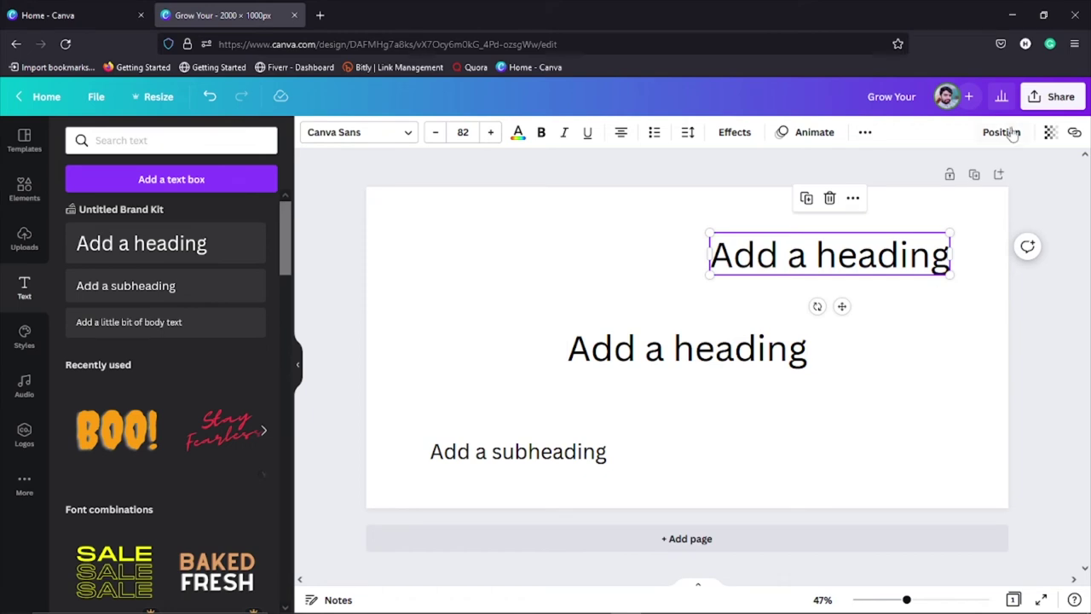
click(912, 364)
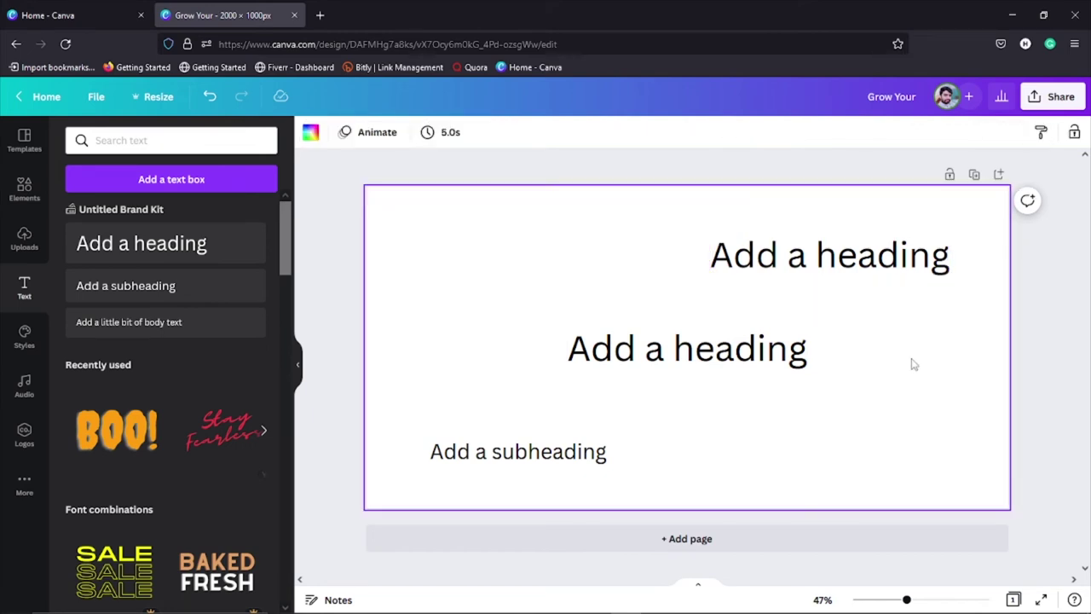
click(899, 268)
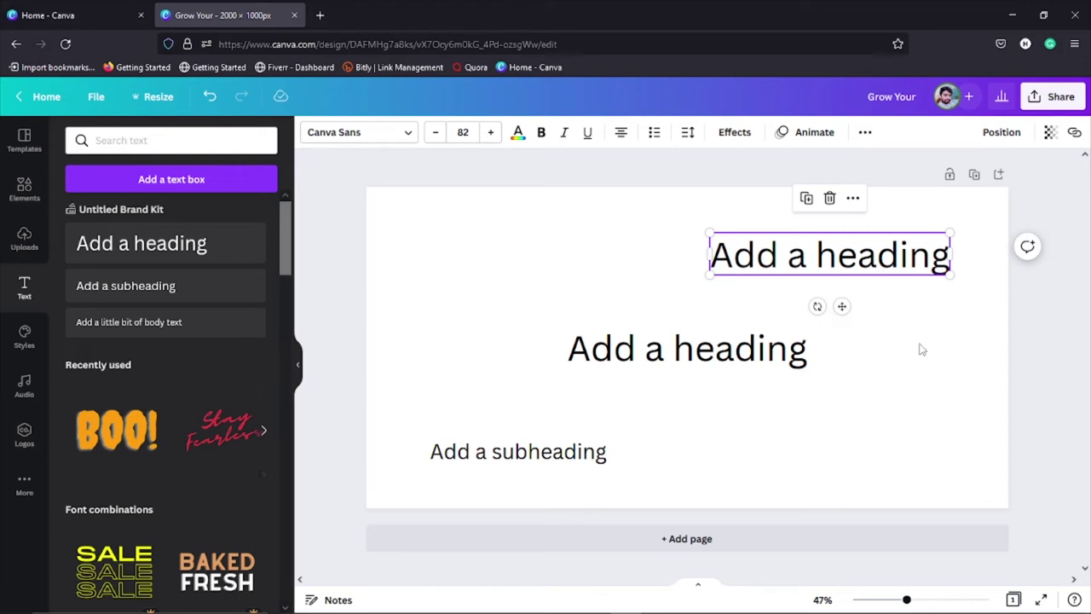
mouse_move(747, 606)
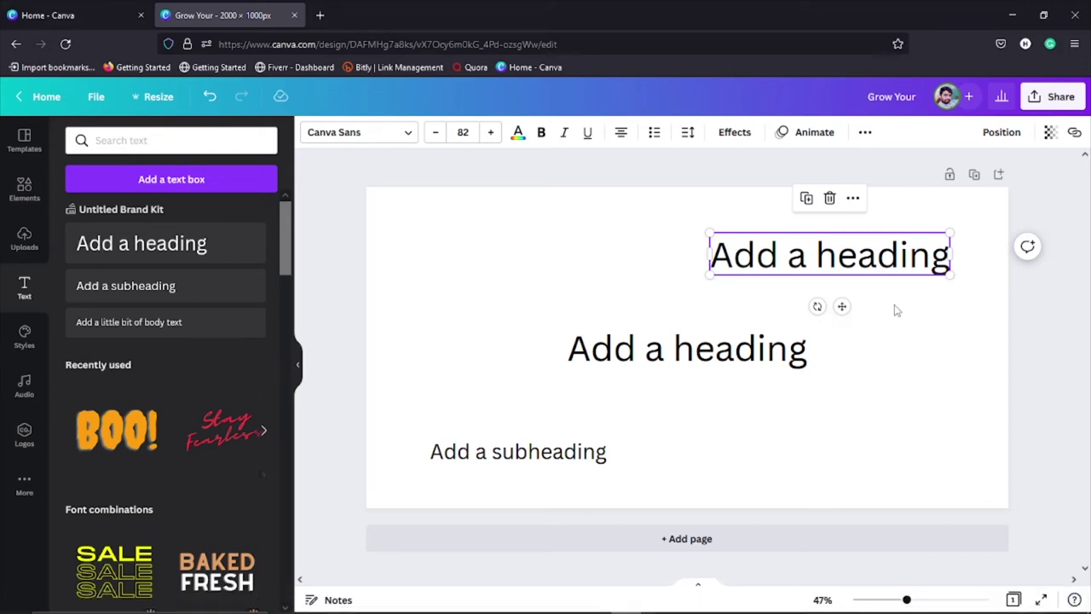
click(893, 378)
click(893, 267)
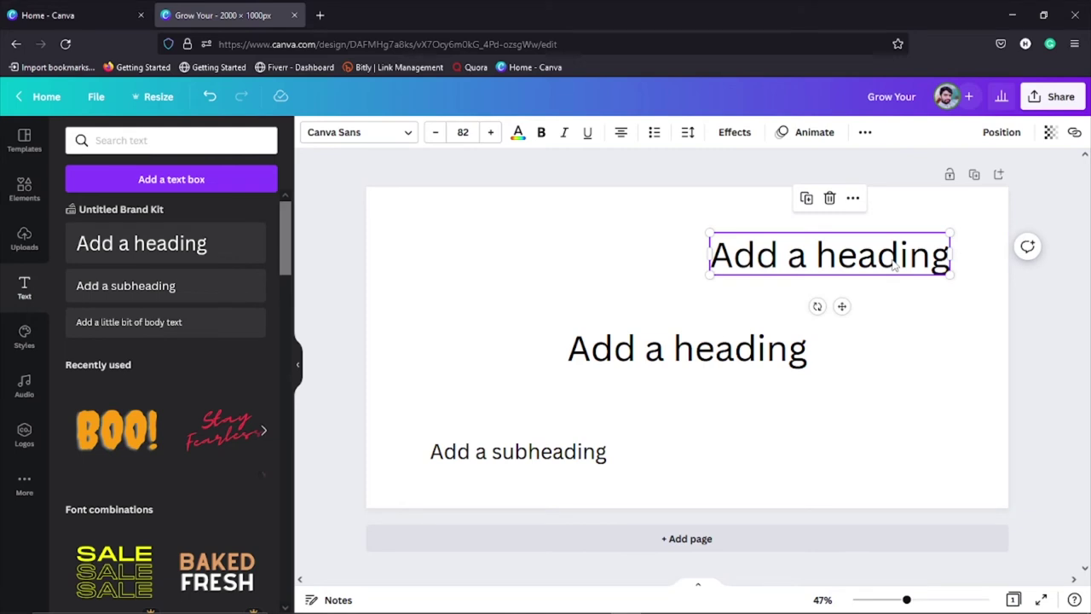
Step: Try each Align to page option (top, middle, bottom, left, centre, right), then drag the heading top-right
click(1004, 132)
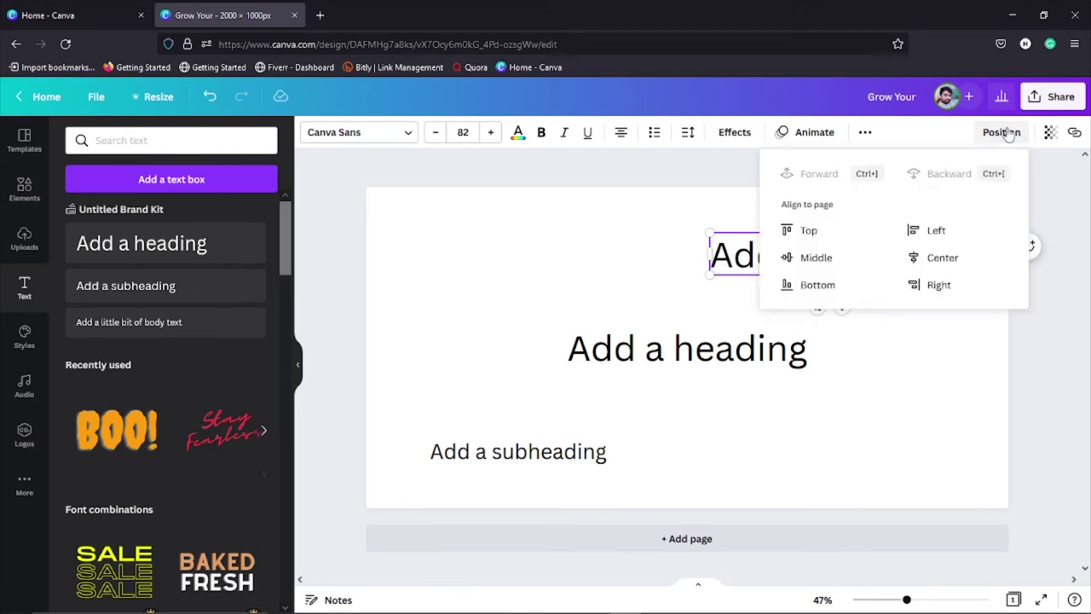
click(813, 230)
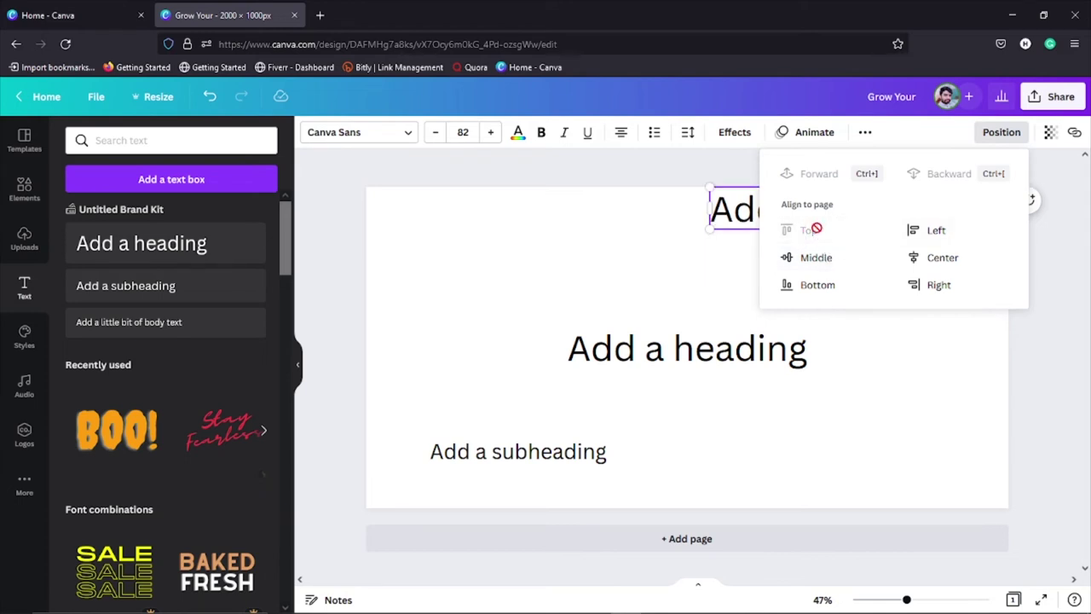
click(816, 257)
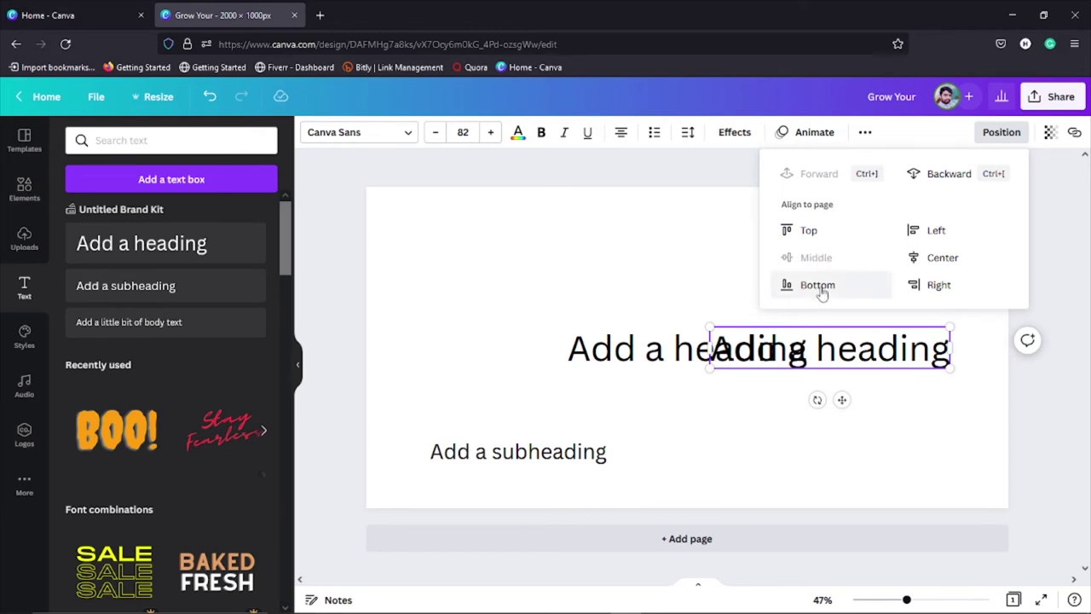
click(819, 284)
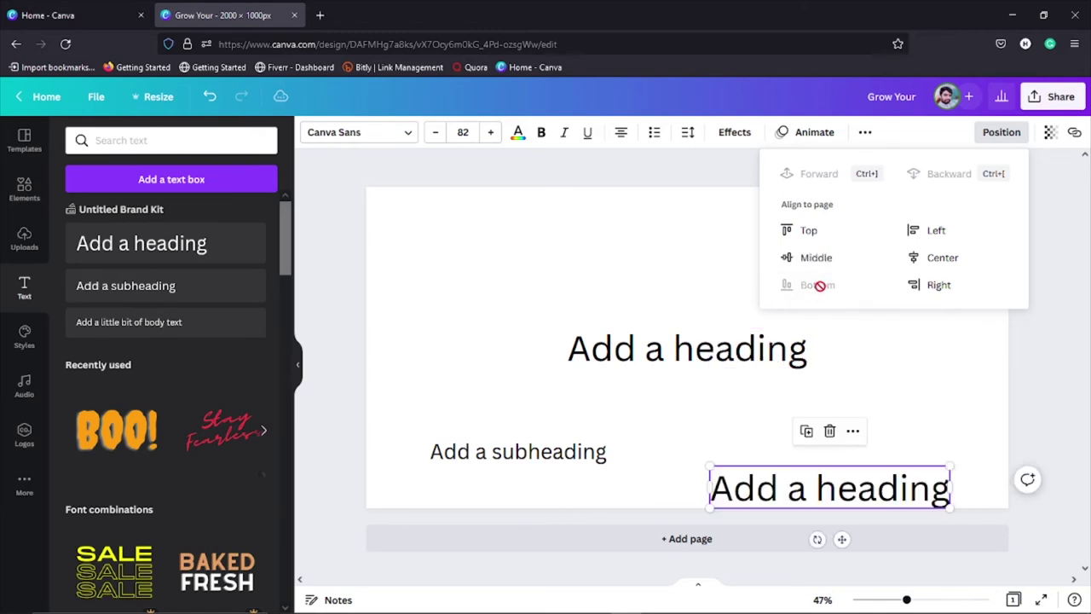
click(941, 233)
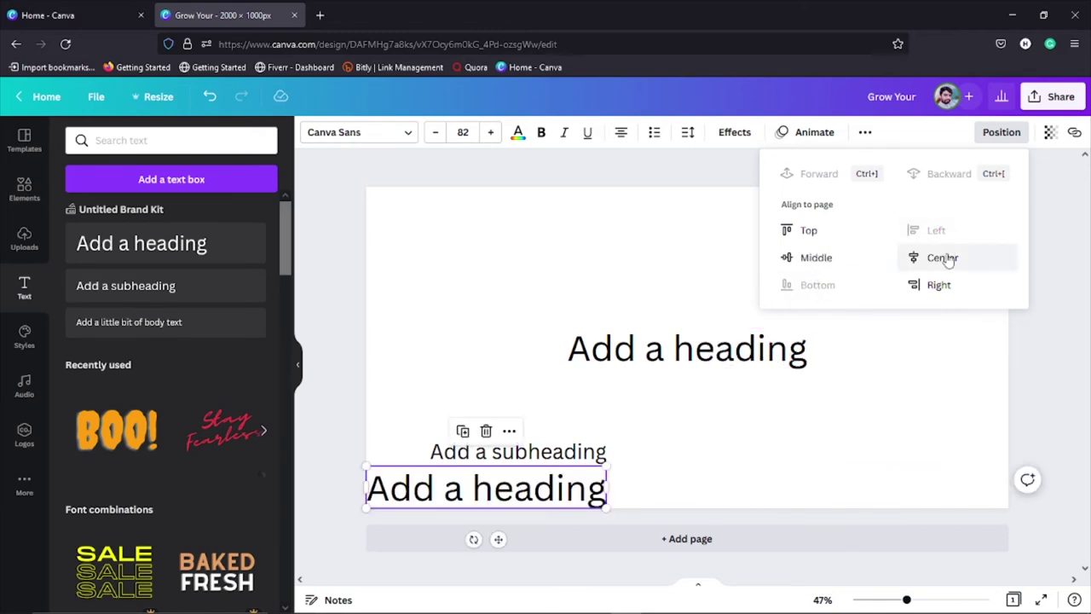
click(944, 256)
click(944, 284)
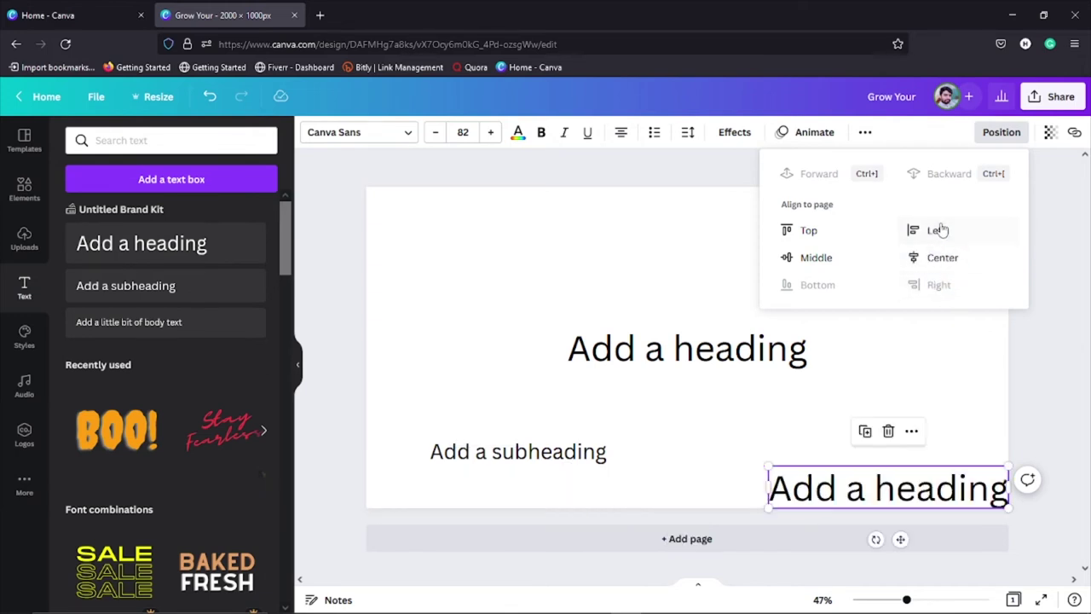
click(713, 248)
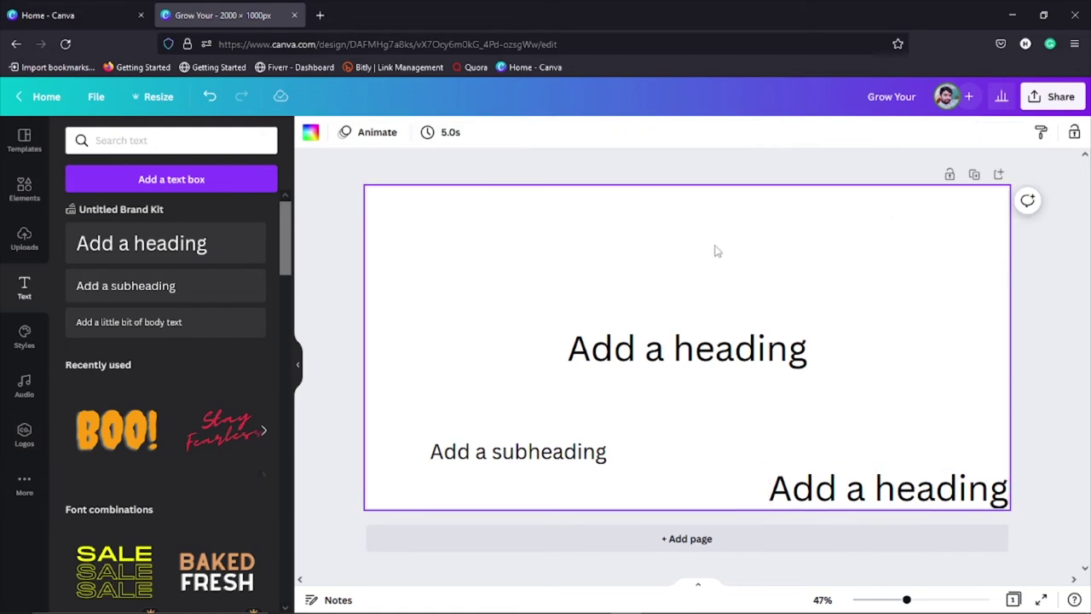
drag(860, 501, 835, 268)
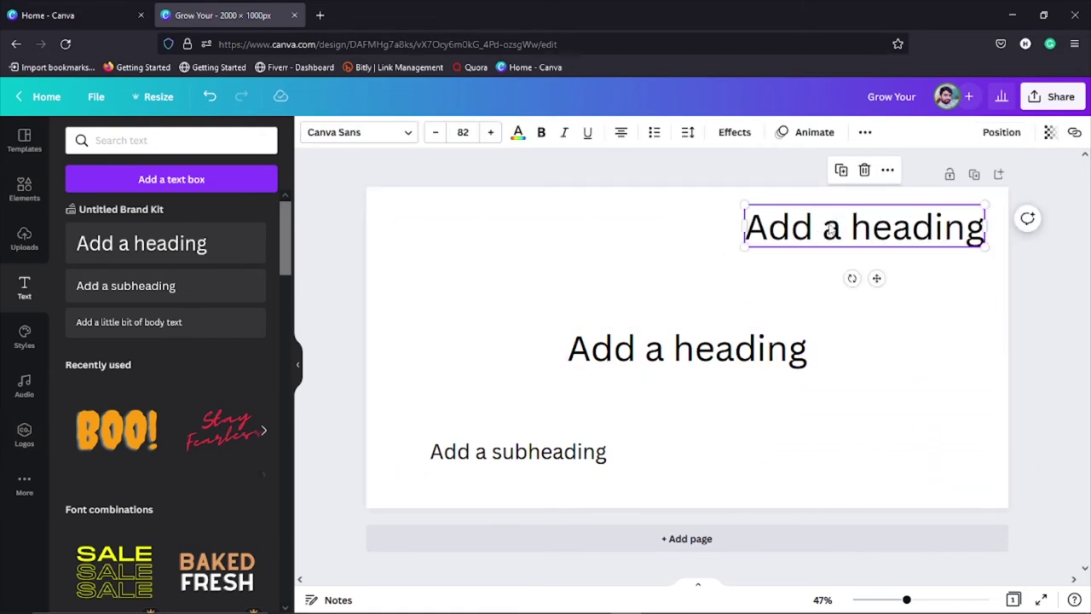
Step: Align both headings on the same vertical middle, then undo it with Ctrl+Z
shift+click(744, 358)
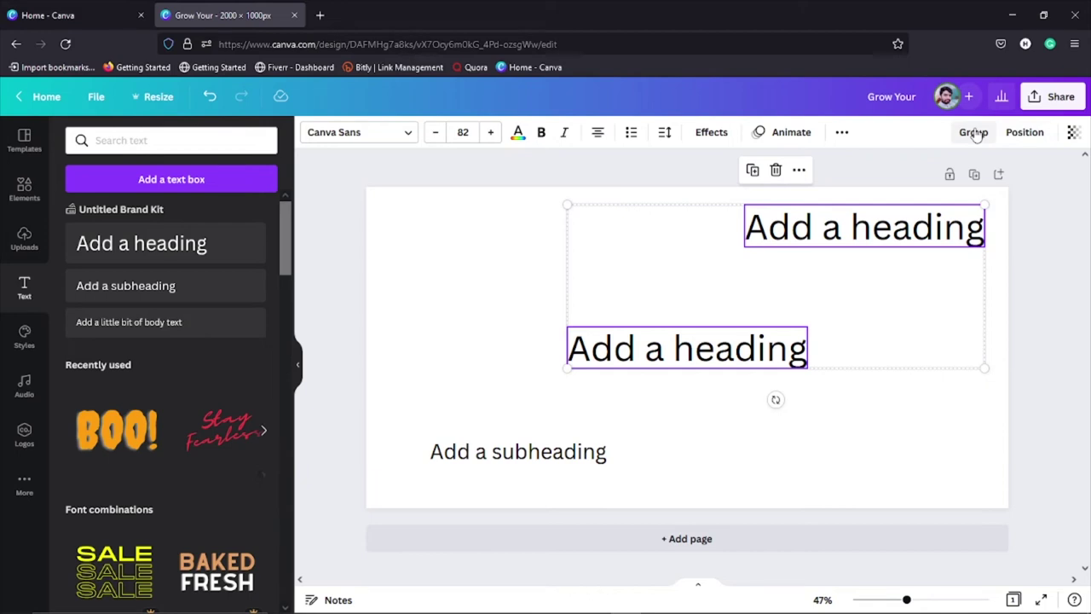
click(1024, 133)
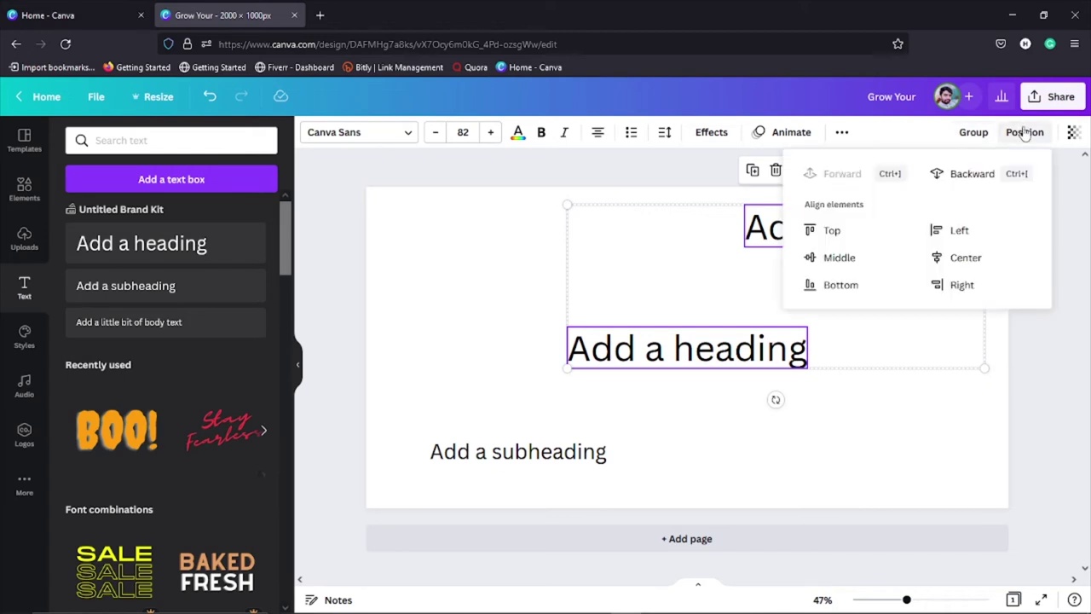
click(841, 259)
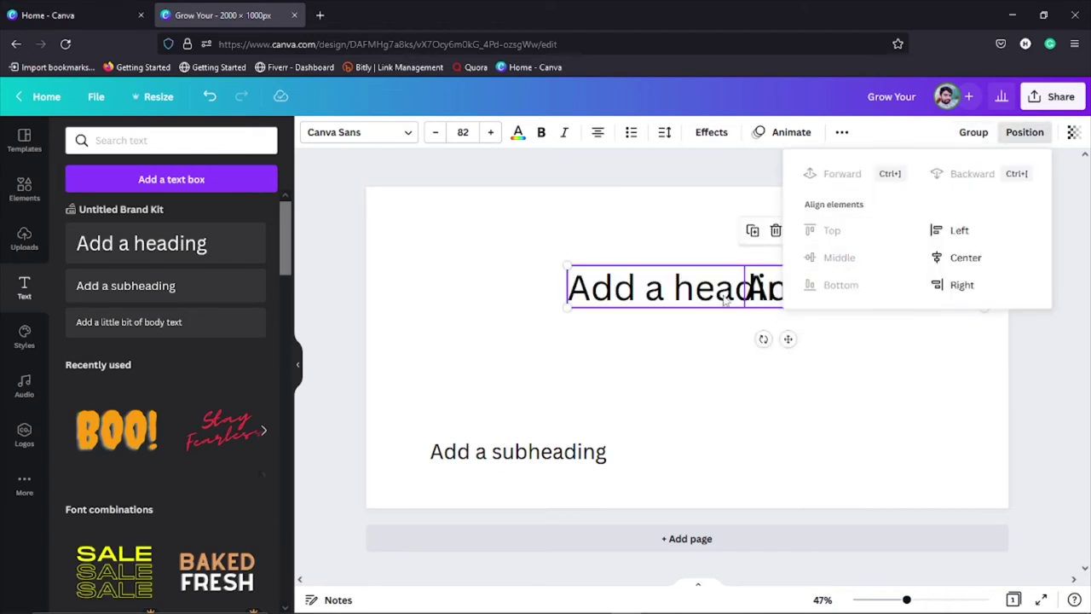
click(852, 426)
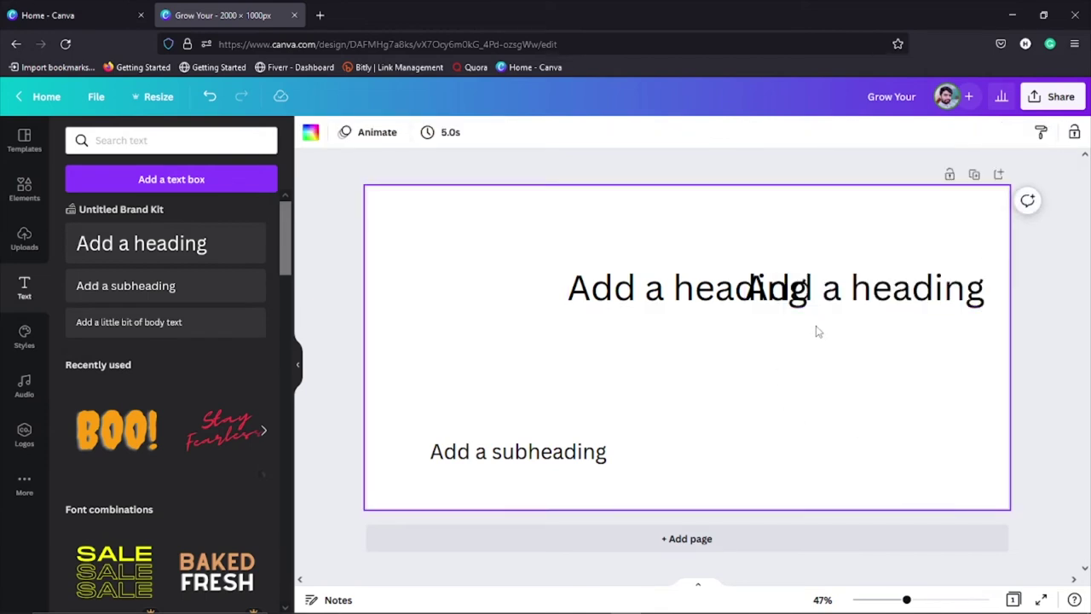
key(ctrl+z)
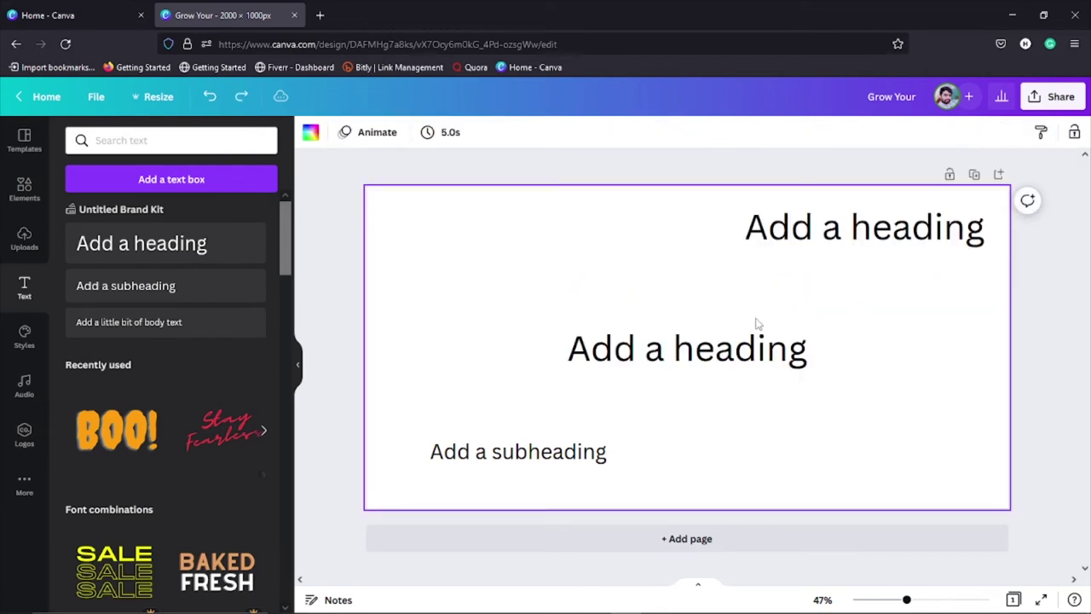
Step: Centre the two headings horizontally on each other
shift+click(759, 352)
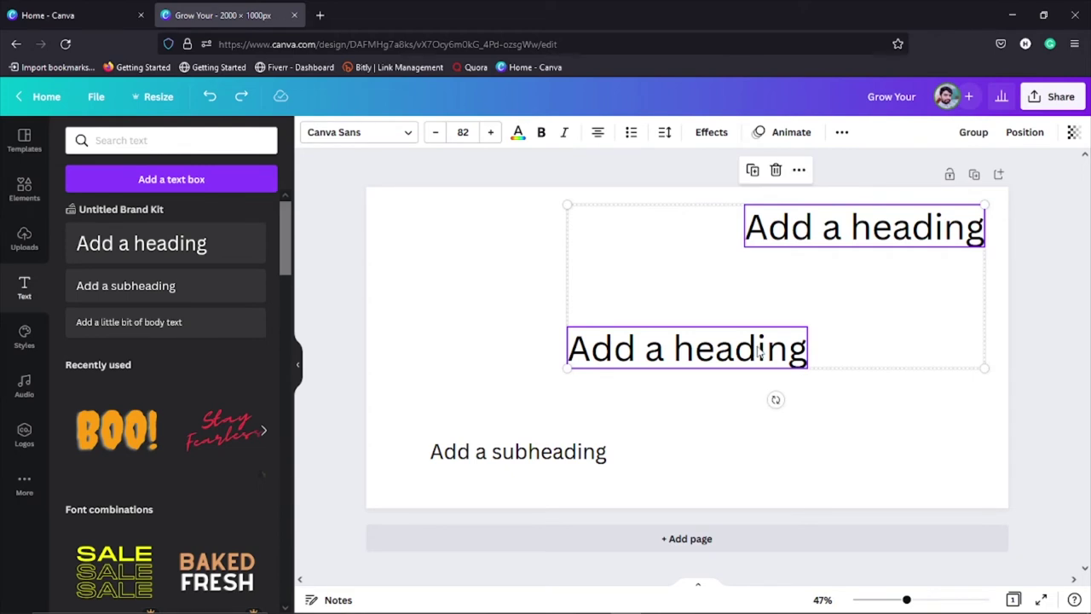
click(1023, 135)
click(961, 257)
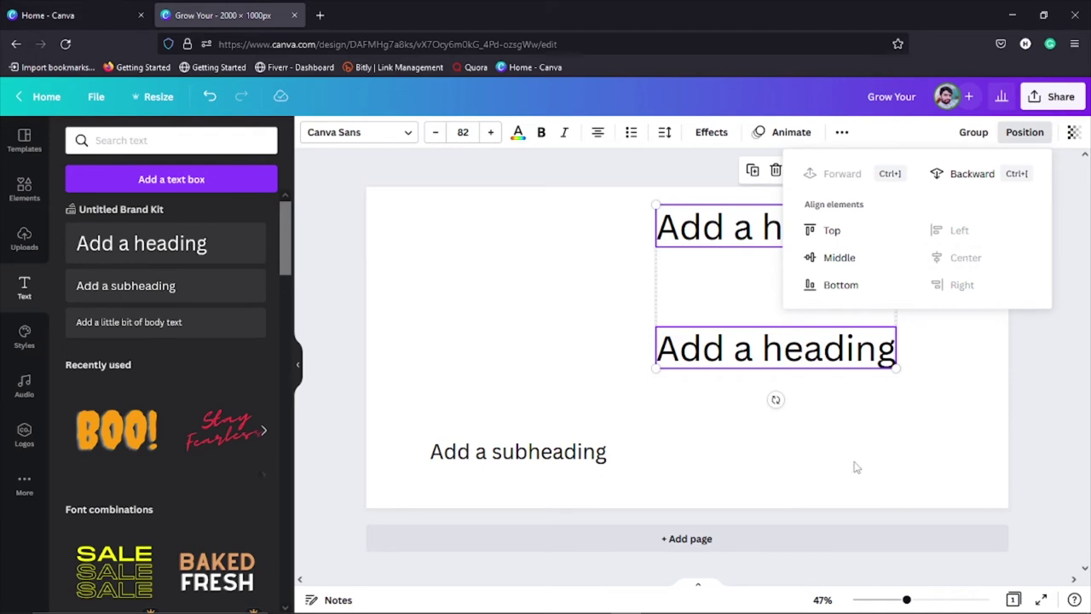
click(829, 470)
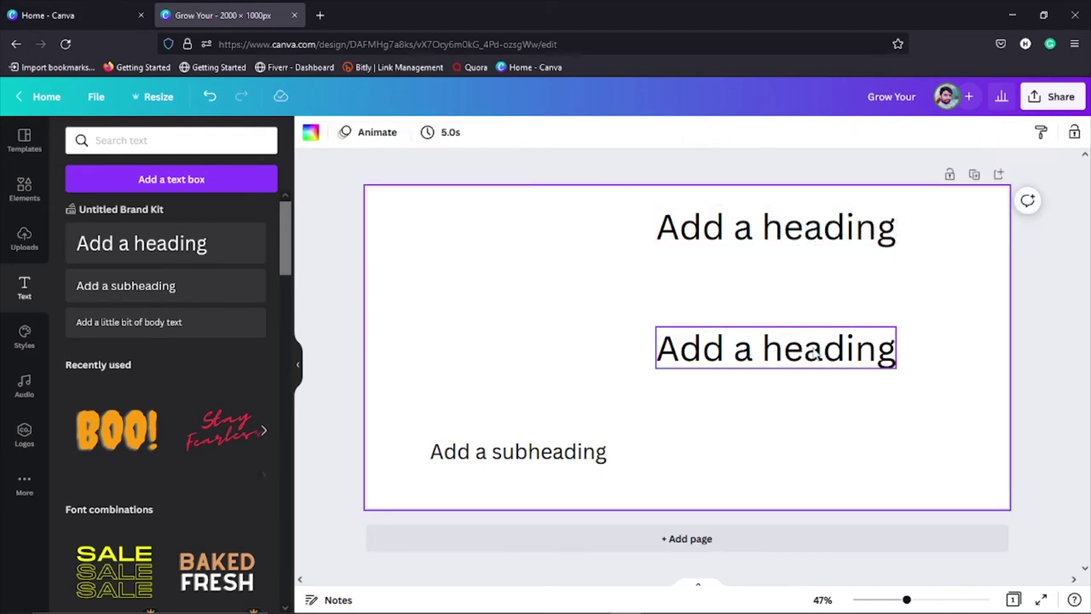
Step: Reselect both headings, try the middle alignment again, and undo it
click(760, 240)
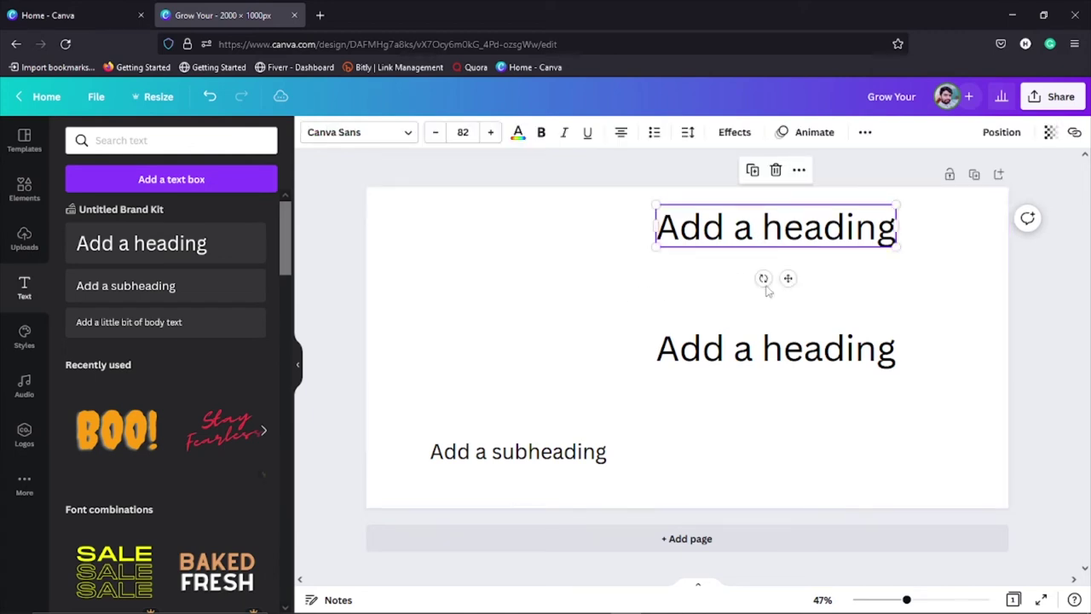
shift+click(783, 360)
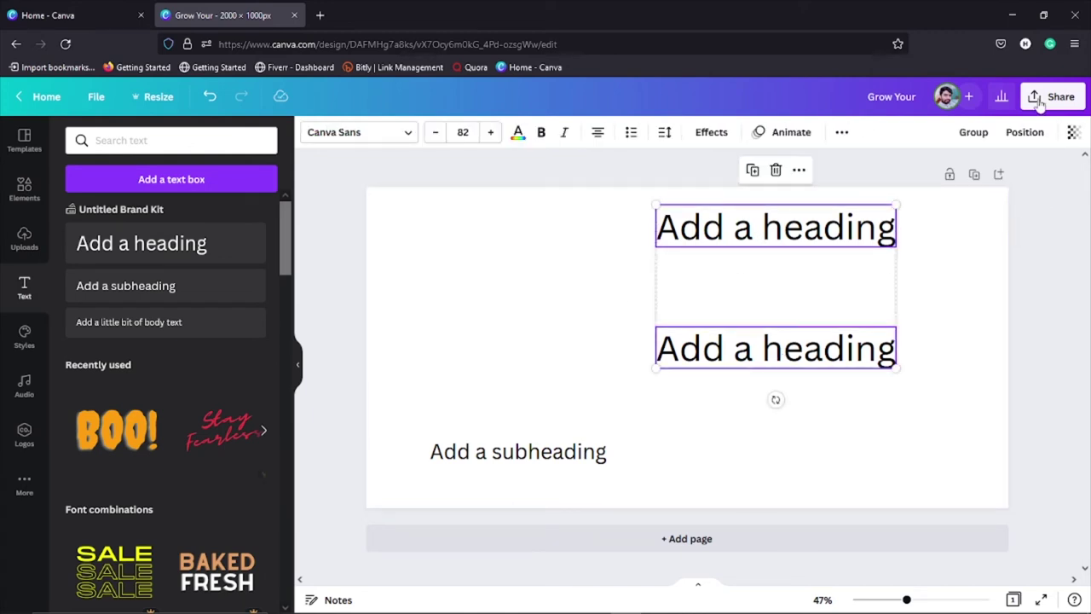
click(1025, 132)
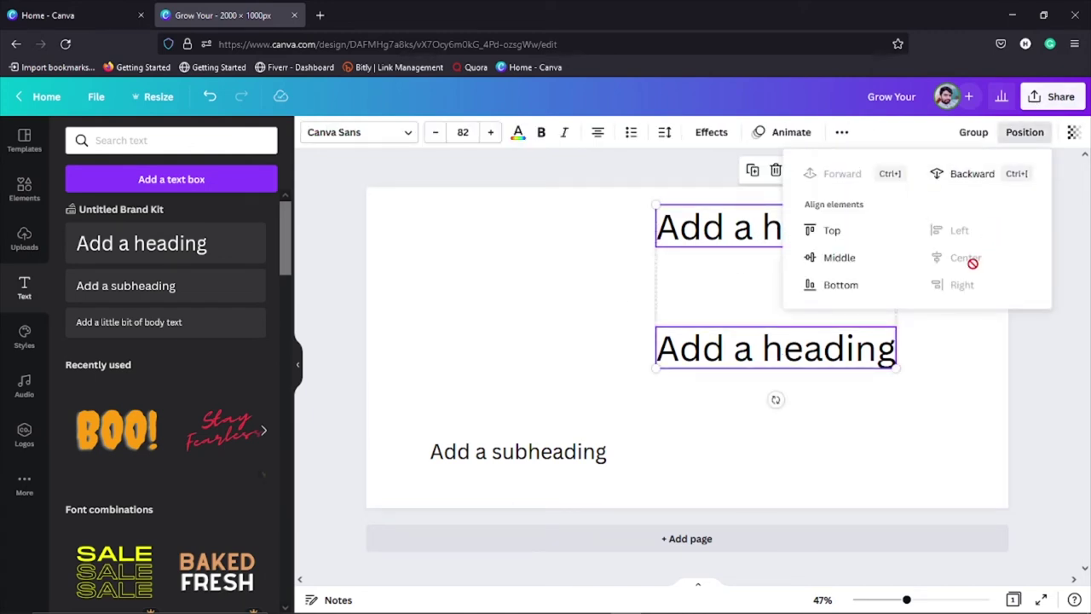
click(847, 260)
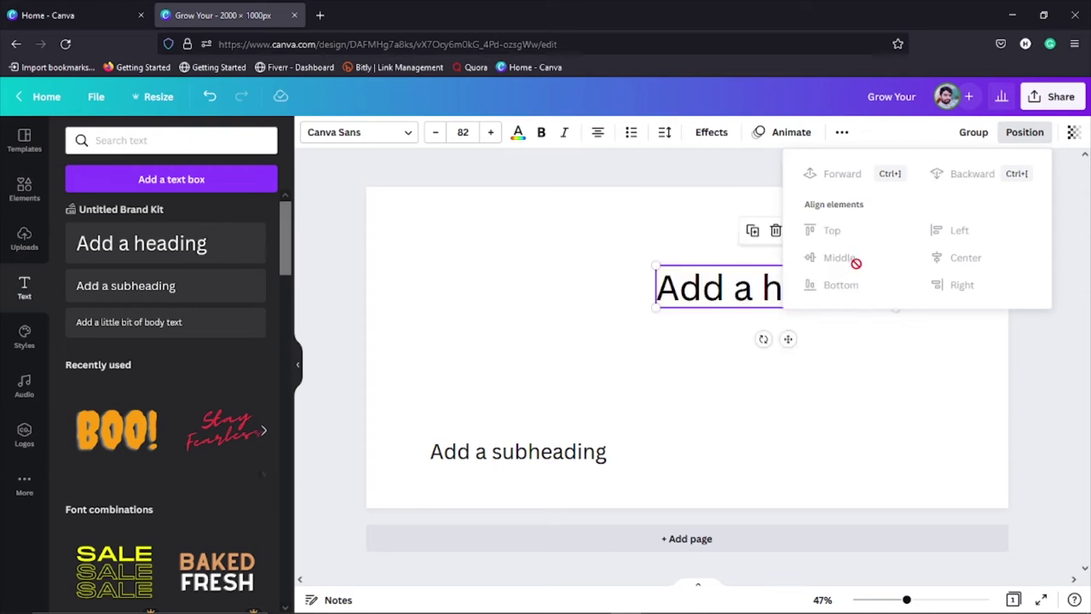
click(895, 336)
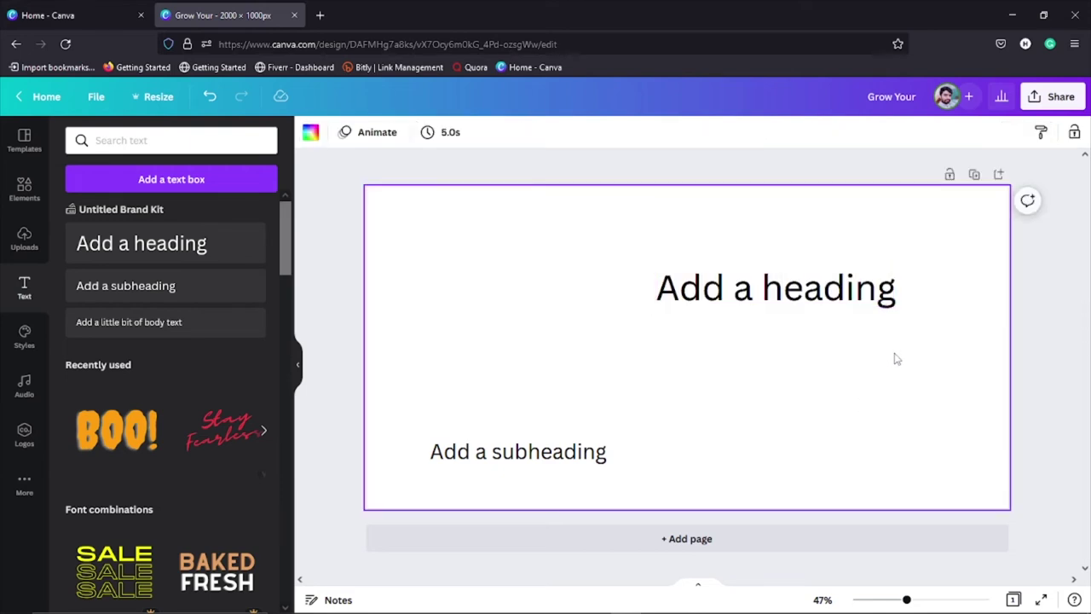
key(ctrl+z)
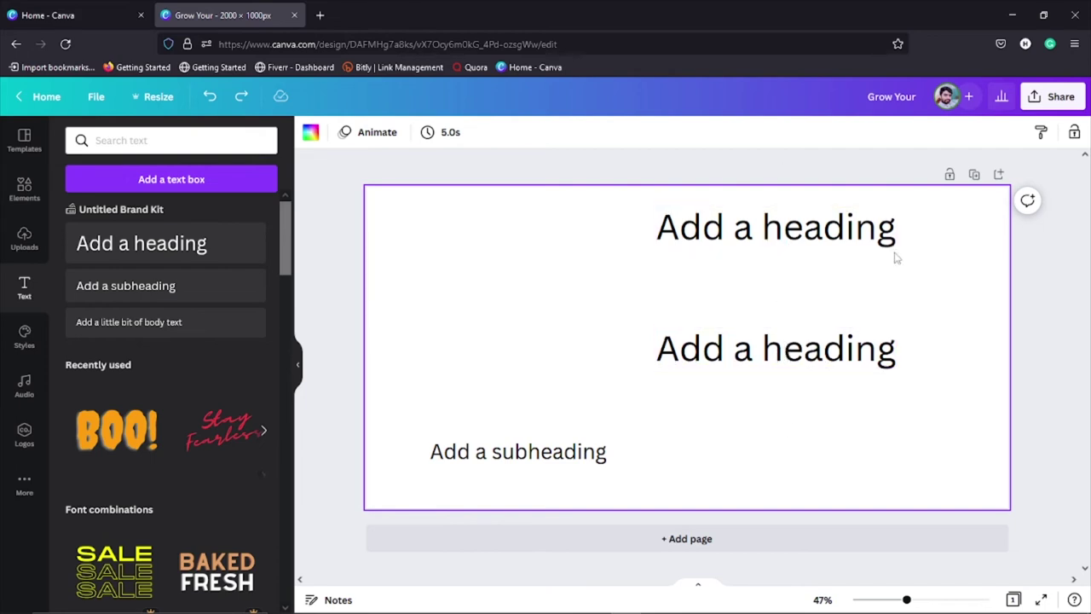
Step: Centre the middle heading and subheading on each other, undoing a trial bottom alignment
click(552, 458)
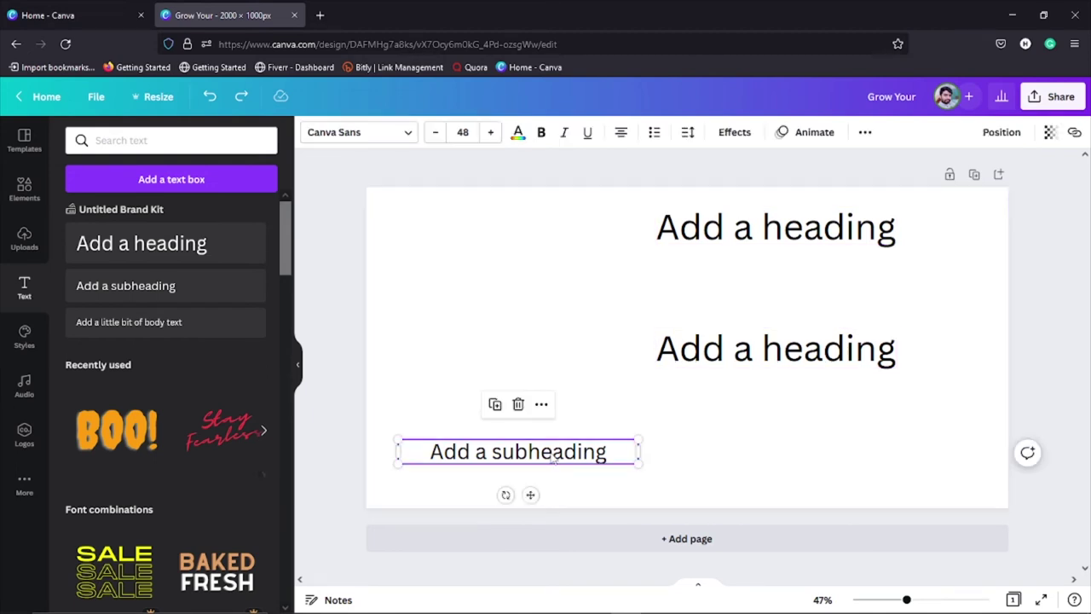
shift+click(748, 356)
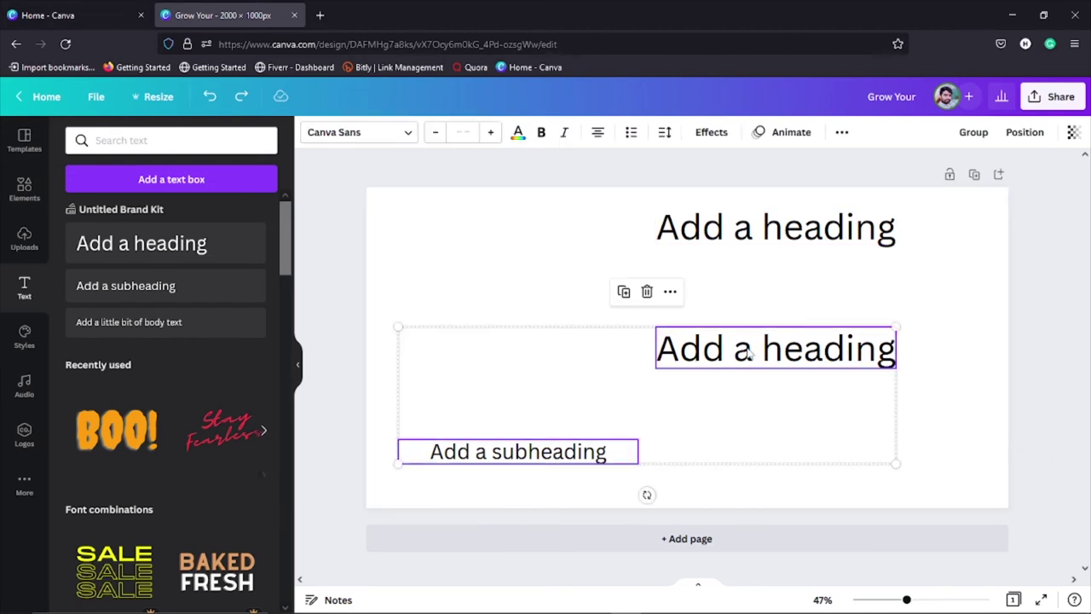
click(1025, 132)
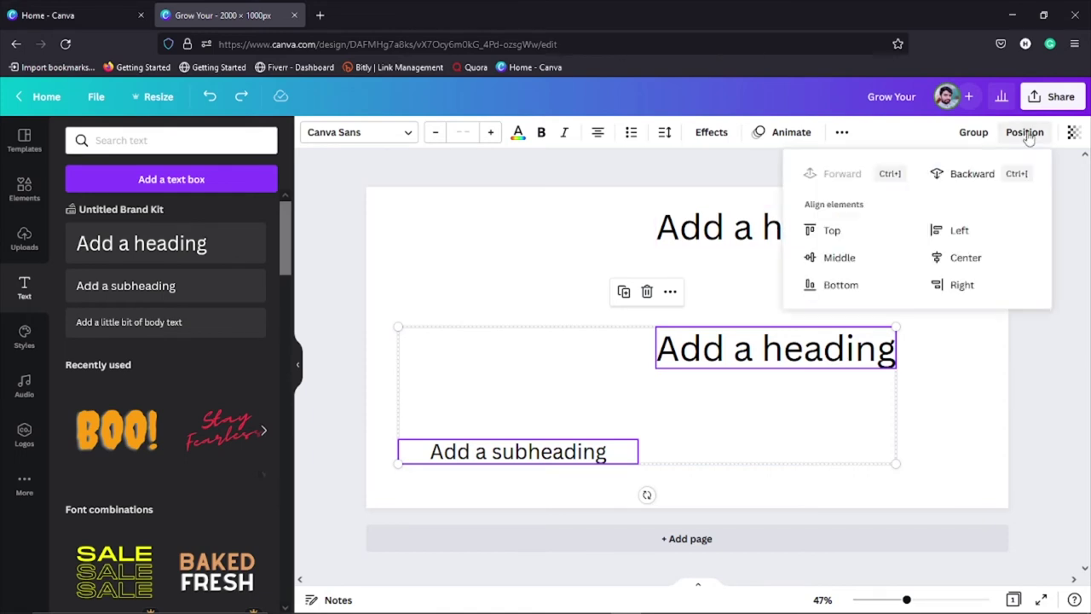
click(961, 266)
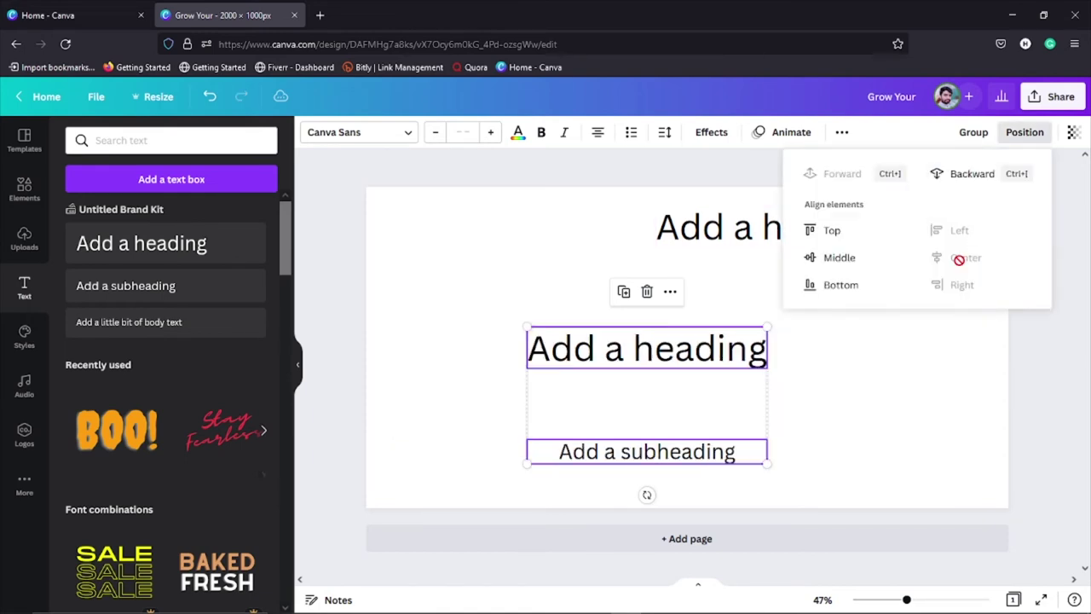
click(850, 287)
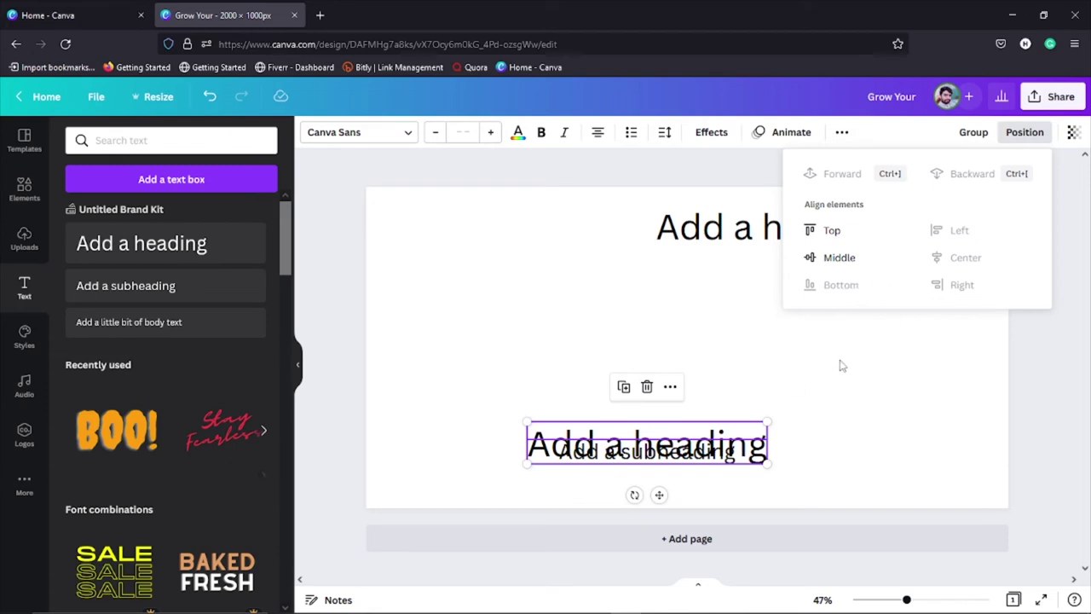
click(858, 397)
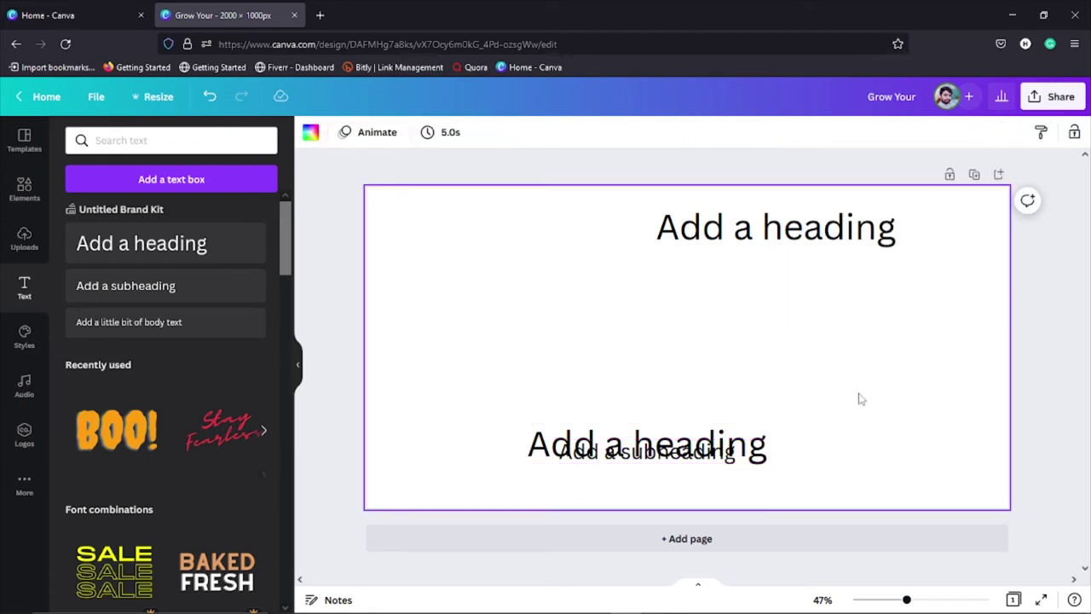
key(ctrl+z)
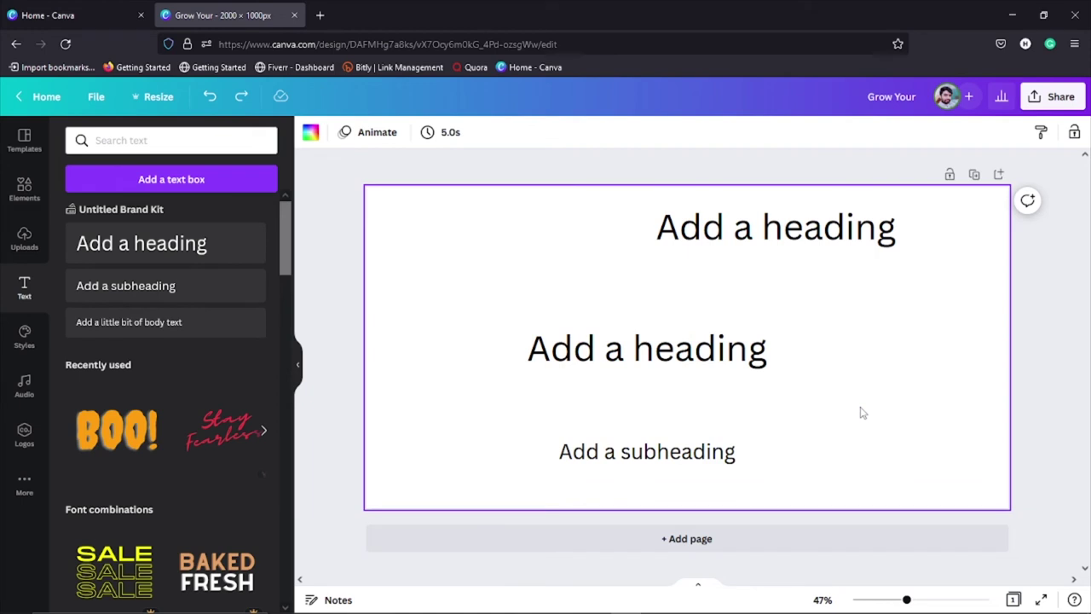
click(778, 245)
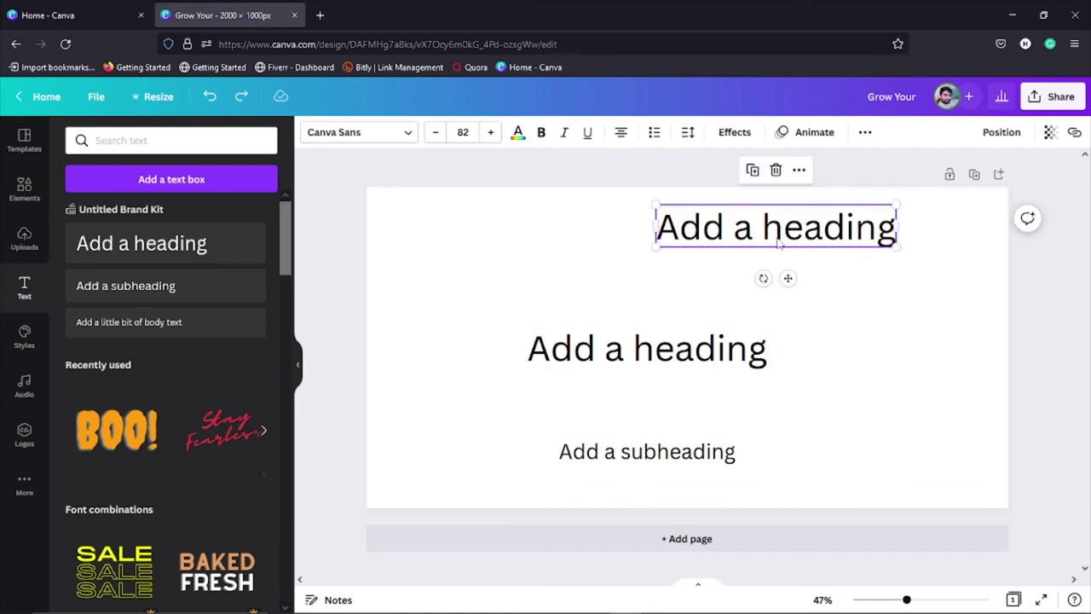
Step: Set the top heading's transparency to 68
click(1050, 132)
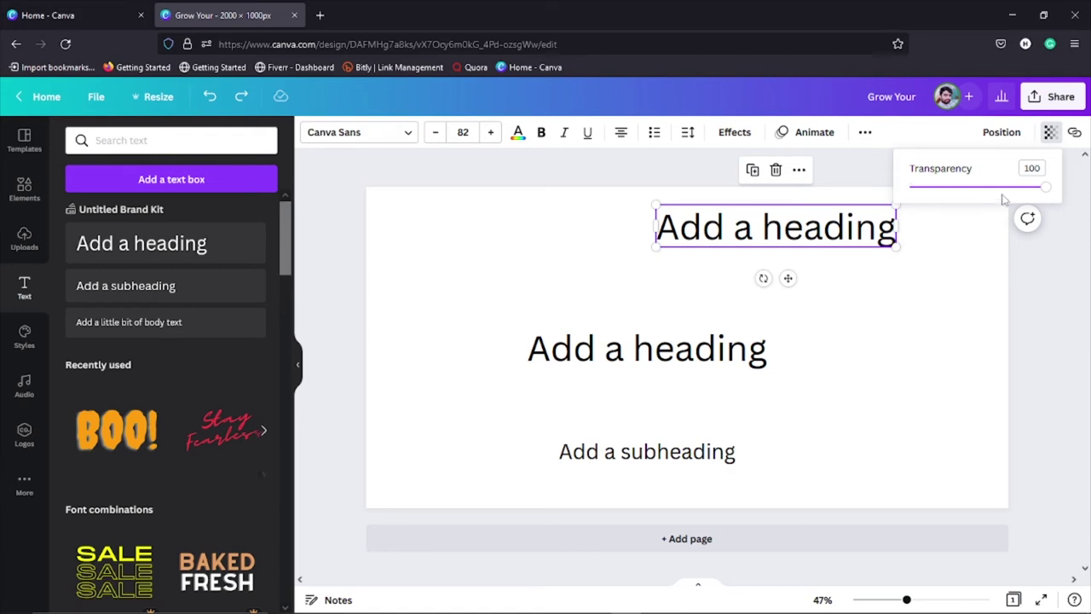
click(1047, 188)
mouse_move(1048, 194)
mouse_down()
mouse_move(910, 209)
mouse_move(1041, 209)
mouse_move(897, 217)
mouse_move(1055, 212)
mouse_up()
click(889, 360)
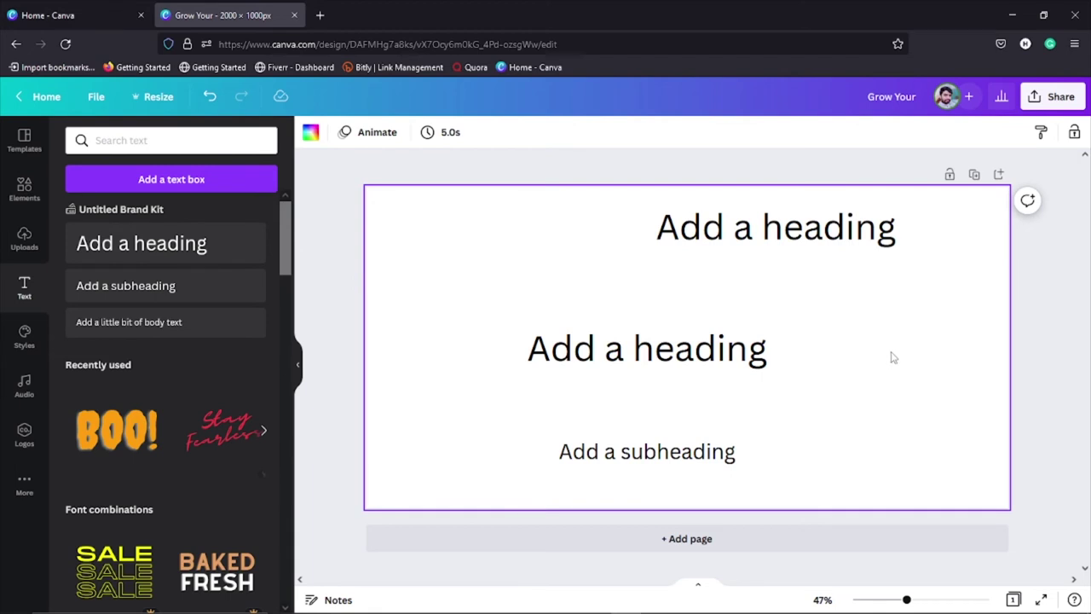
Step: Glance at the heading's link options, then drag the heading left and down
click(848, 243)
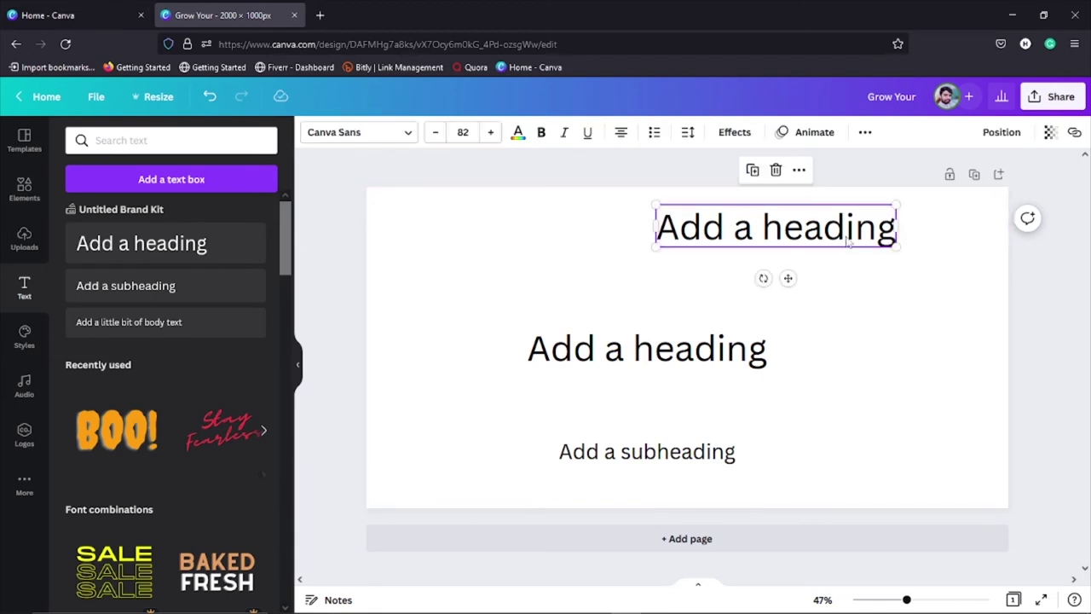
click(1074, 132)
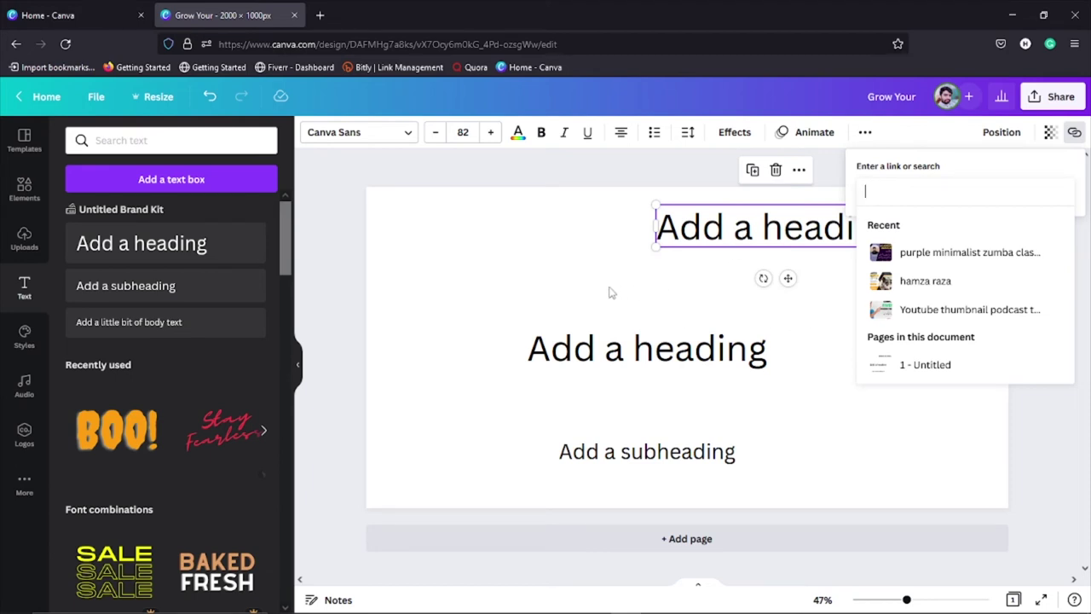
click(577, 298)
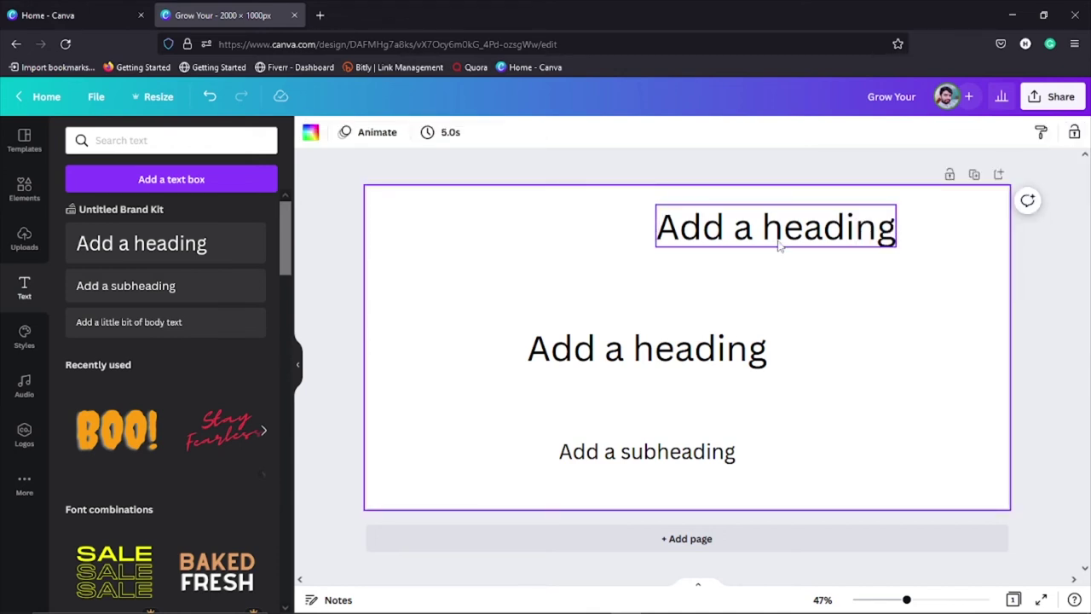
drag(780, 241, 511, 270)
click(838, 287)
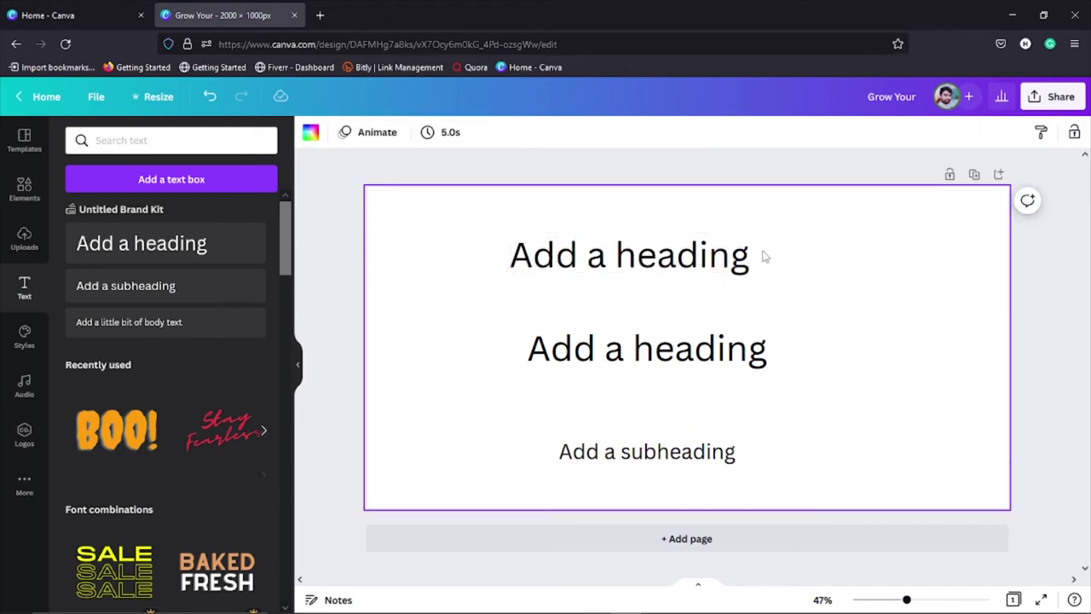
Step: Delete the top heading, second heading and subheading, leaving the page empty
click(721, 269)
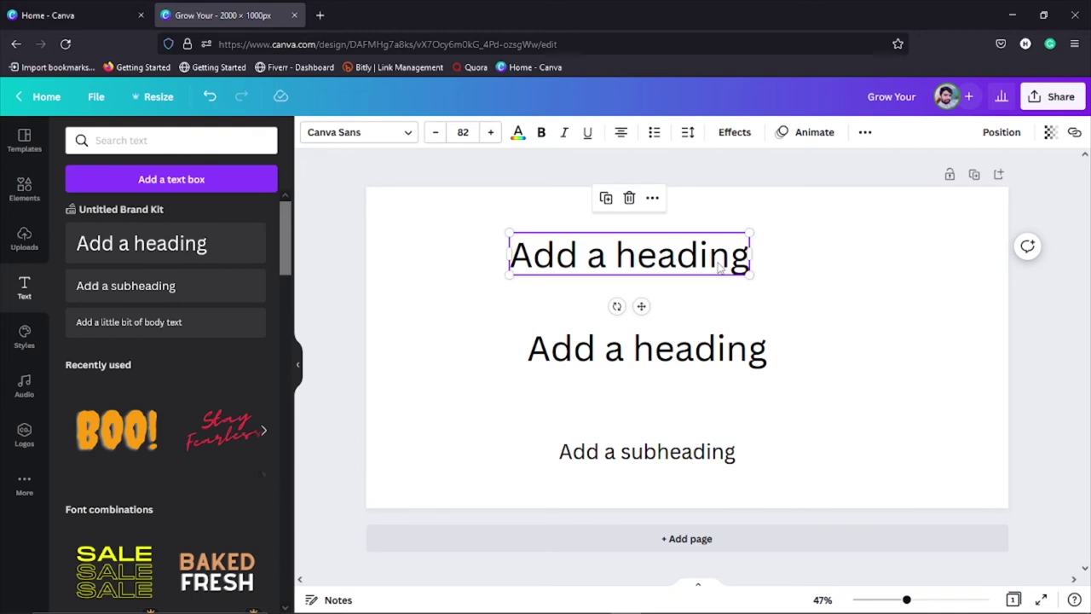
key(Delete)
click(711, 349)
key(Delete)
click(703, 461)
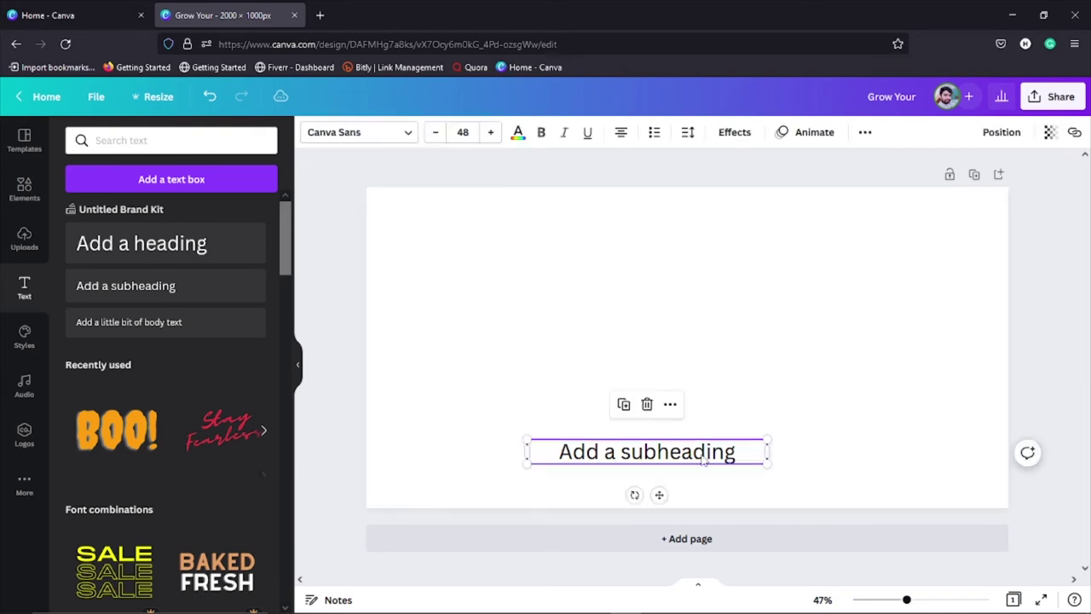
key(Delete)
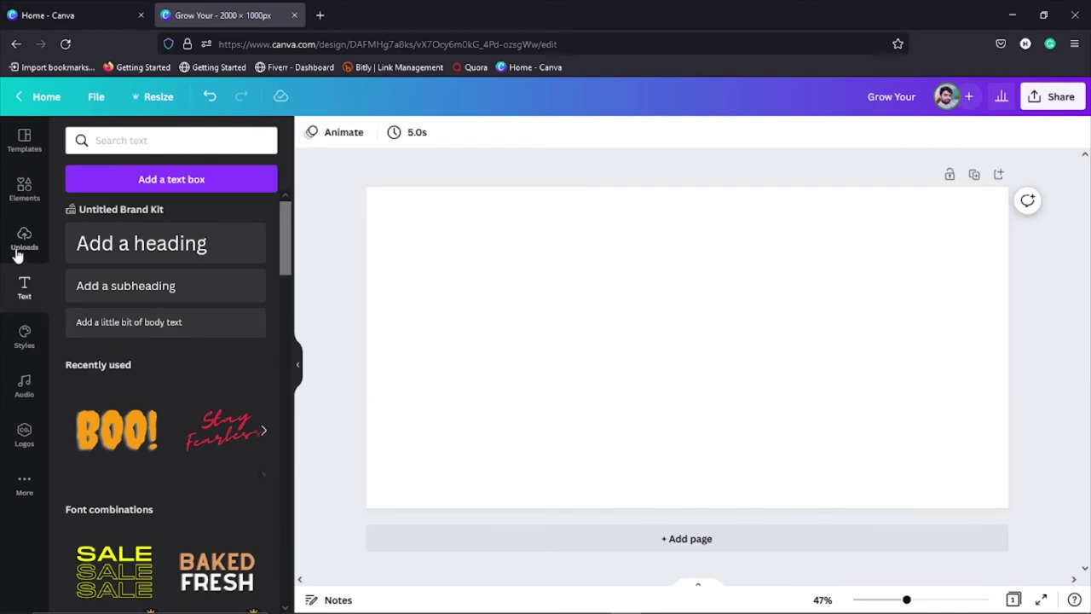
Step: Place the uploaded portrait photo on the page and bring up its image effects
click(18, 253)
drag(119, 289, 601, 305)
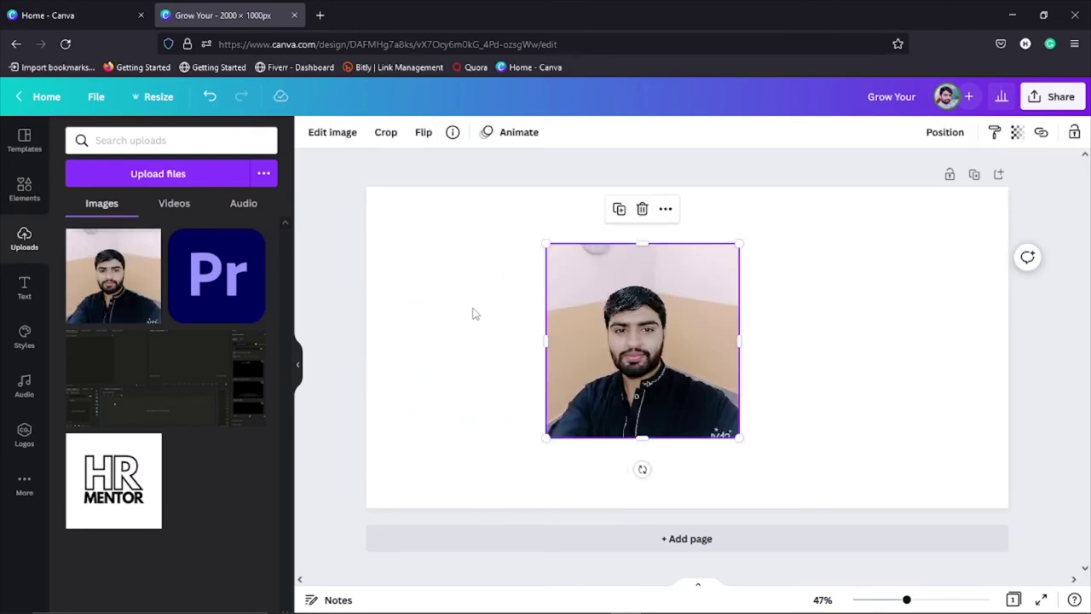
click(346, 133)
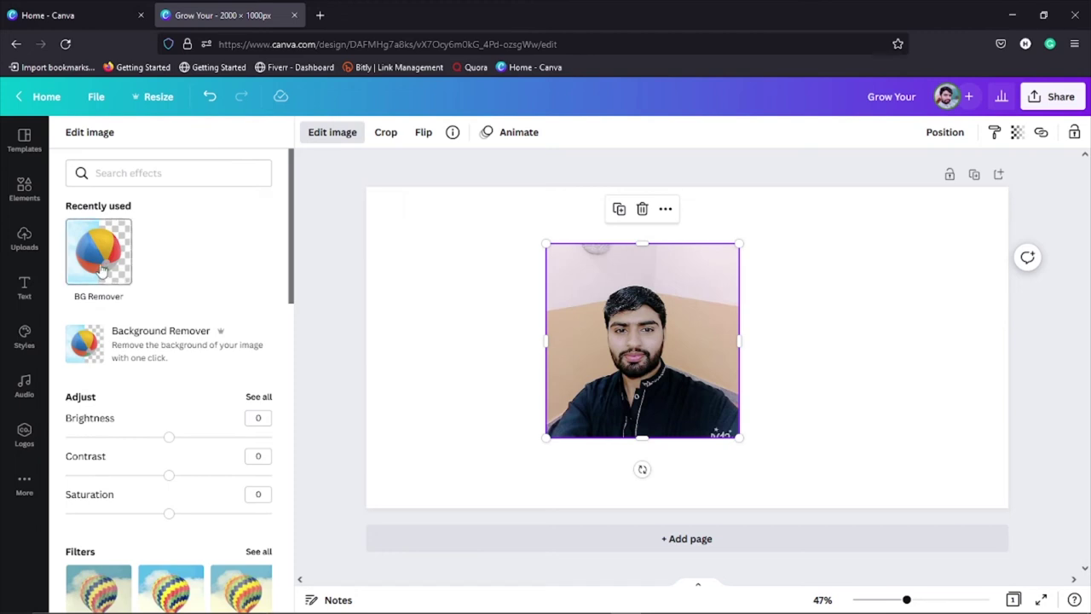
Step: Remove the portrait photo's background with BG Remover
click(101, 269)
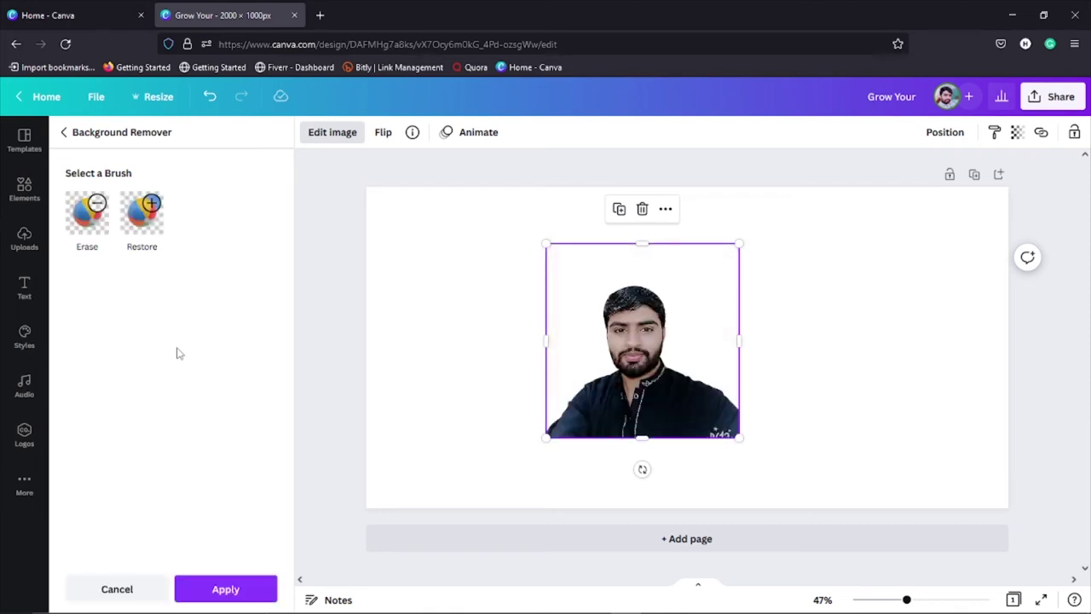
key(Escape)
click(502, 403)
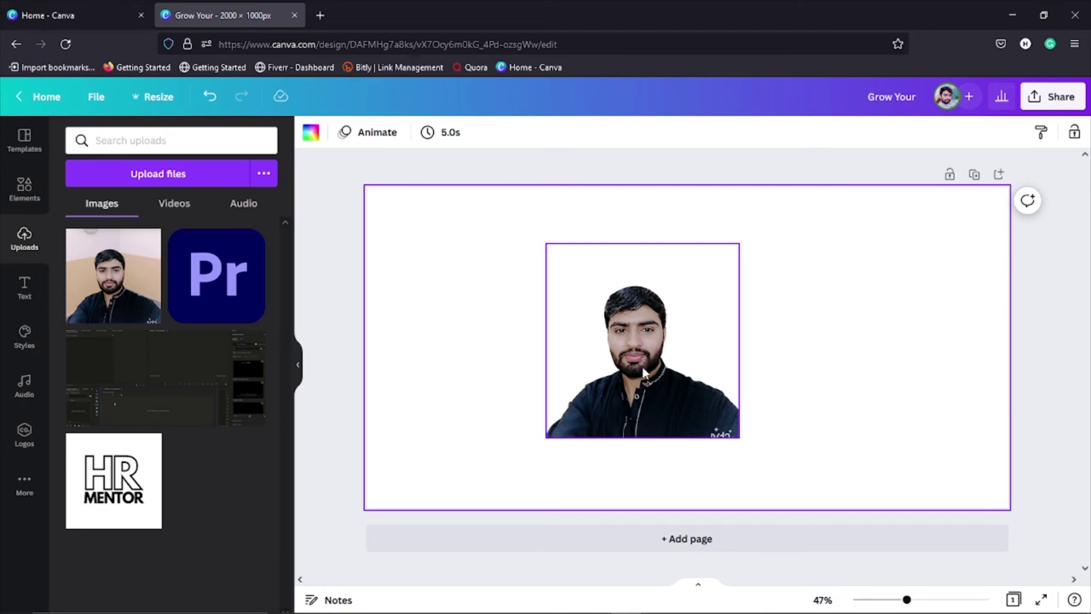
Step: Shrink the photo slightly from its corner and trim its bottom edge upward
click(716, 436)
drag(737, 437, 726, 421)
drag(636, 421, 636, 409)
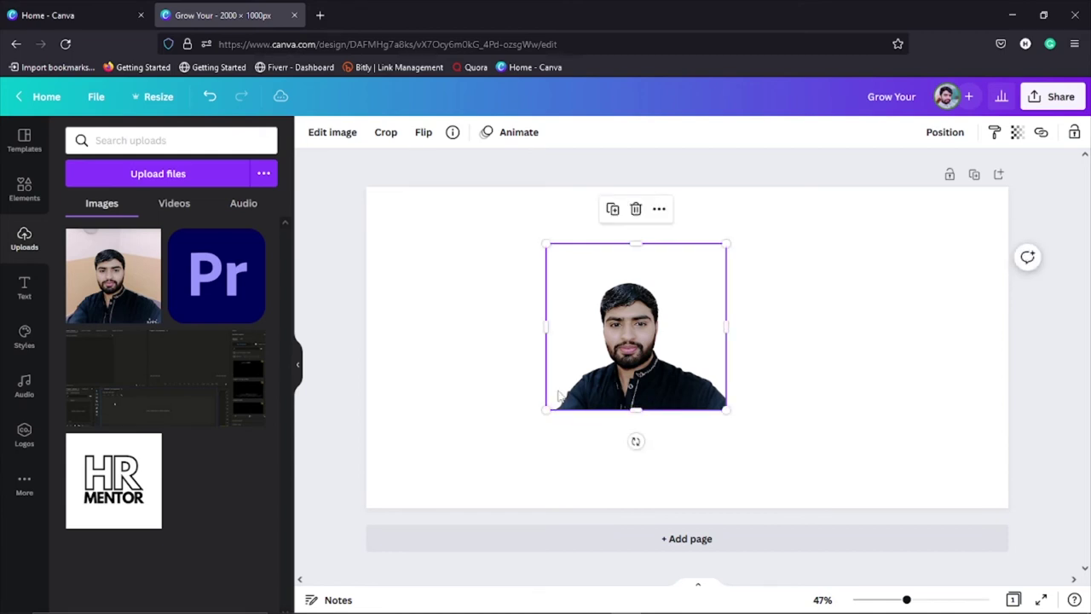
click(516, 376)
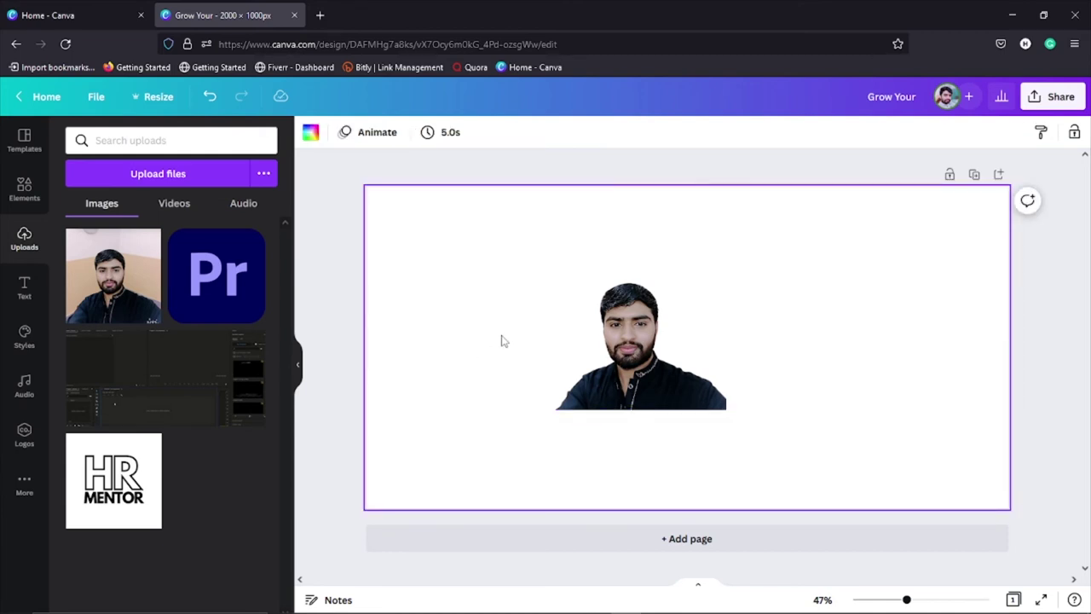
Step: Brighten the photo using the Brightness slider in Edit image
click(645, 356)
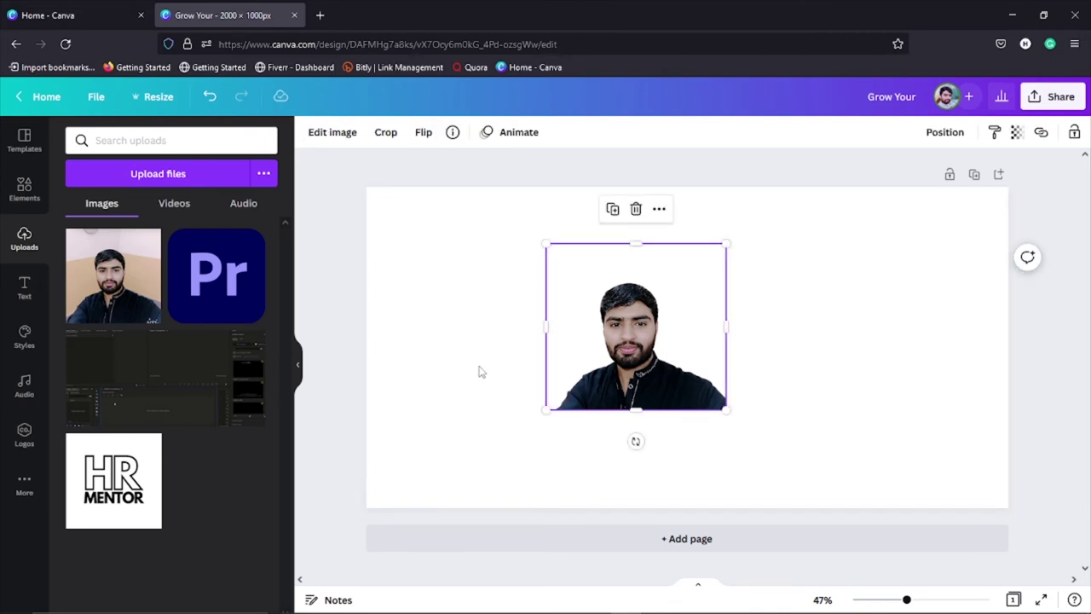
click(321, 132)
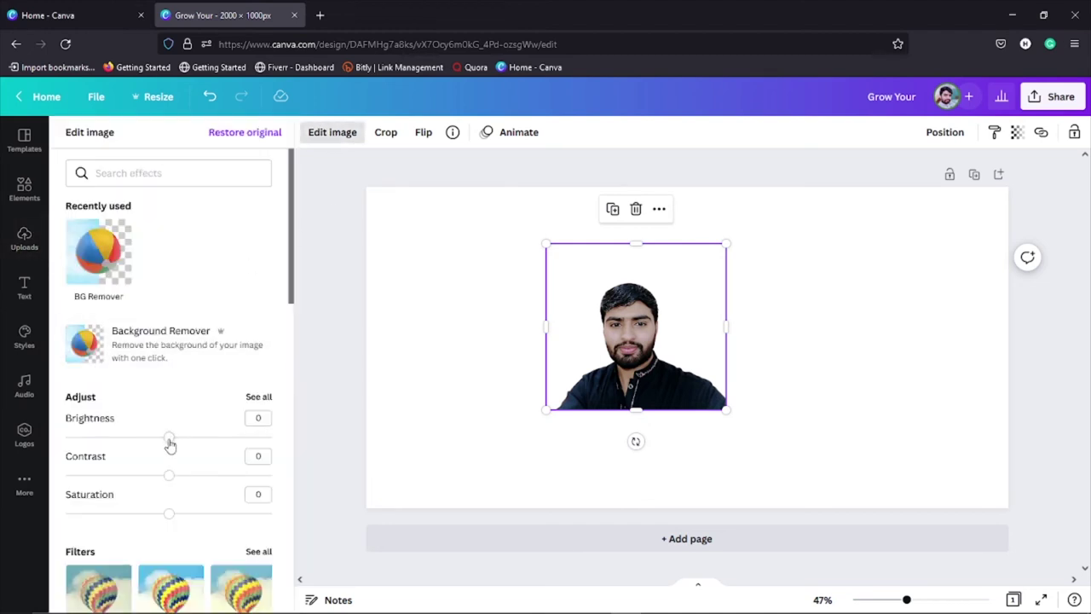
mouse_move(168, 442)
mouse_down()
mouse_move(248, 439)
mouse_move(93, 452)
mouse_move(173, 450)
mouse_up()
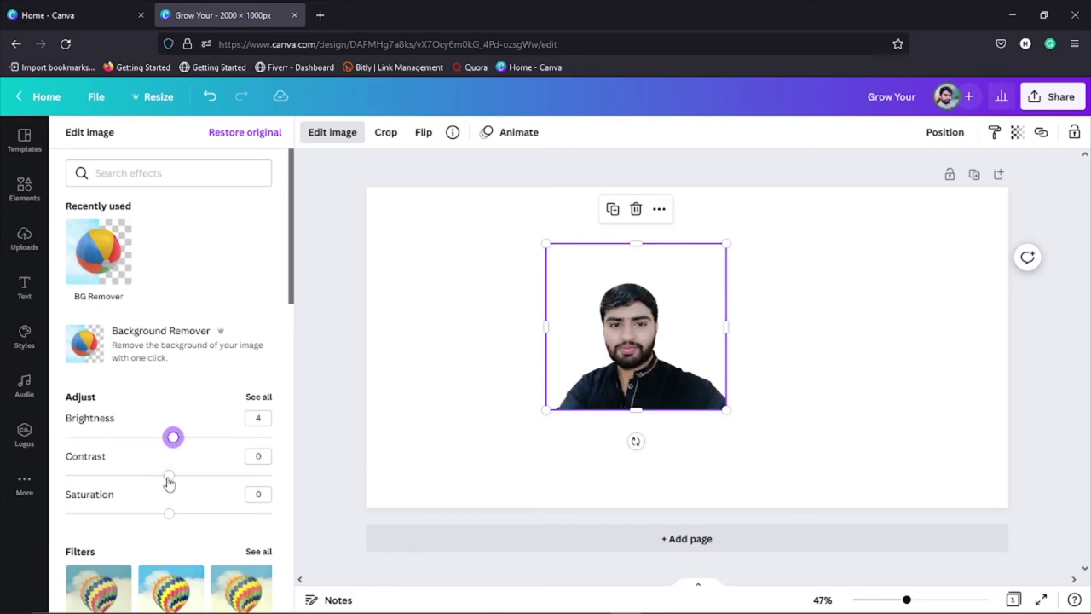
scroll(160, 518, down, 3)
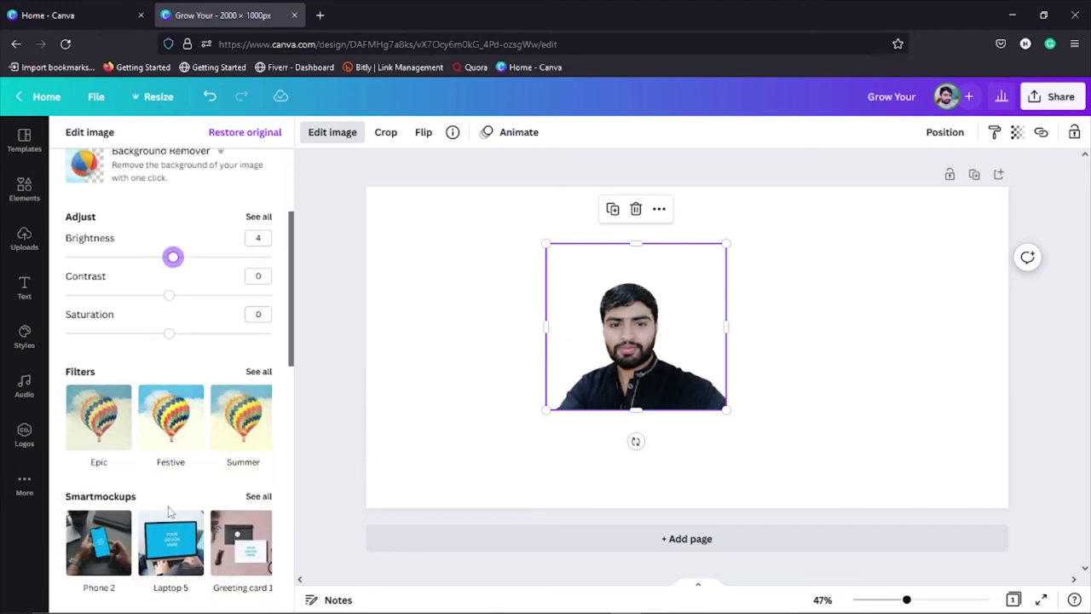
Step: Try the Epic, Festive and Summer filters, then open the Duotone effect details
click(108, 417)
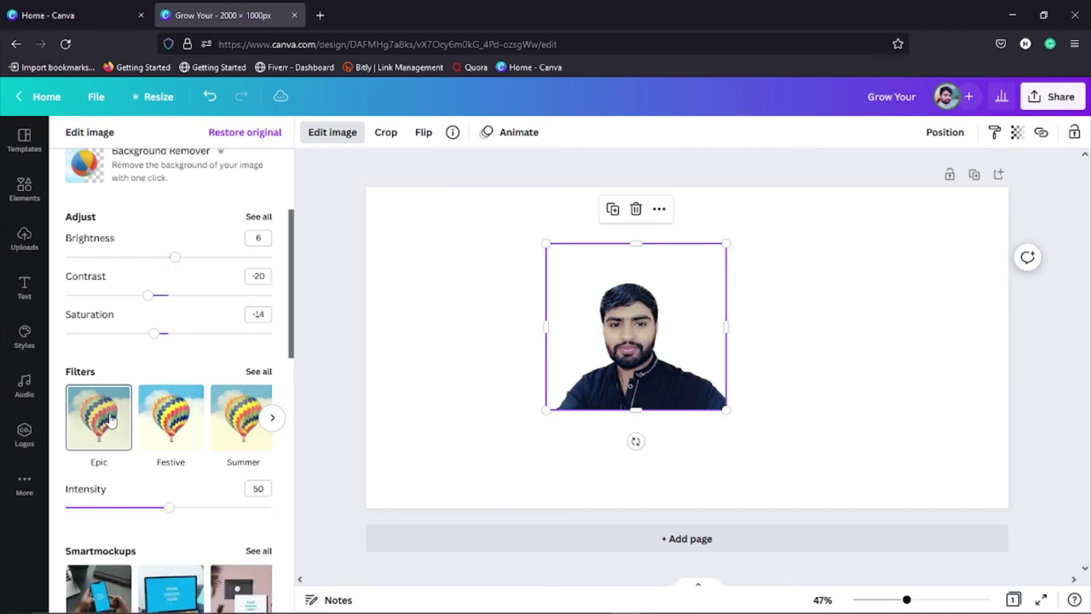
click(173, 422)
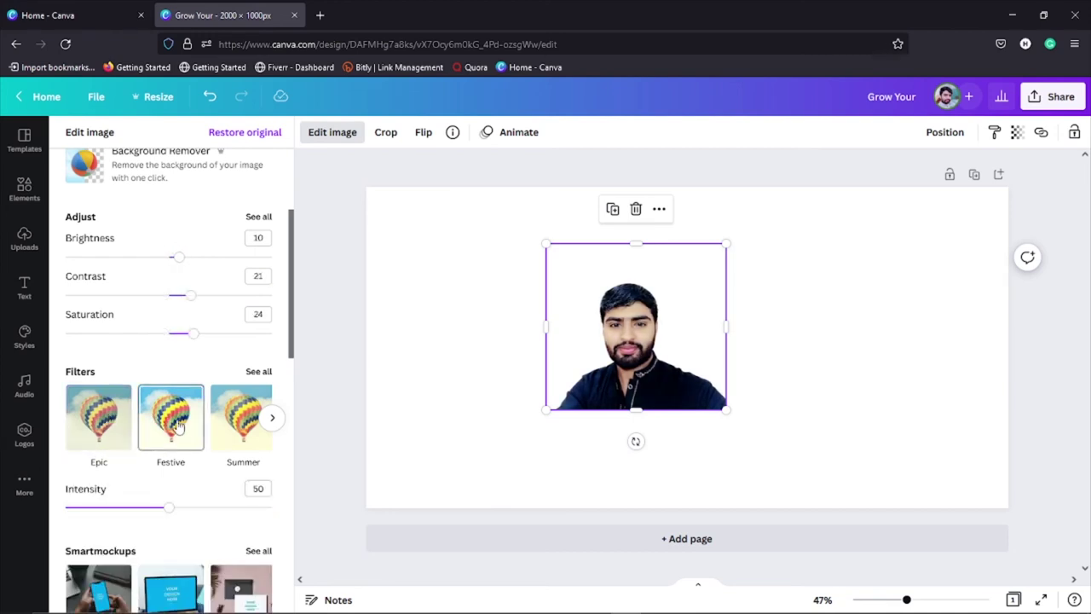
click(243, 427)
scroll(175, 422, down, 2)
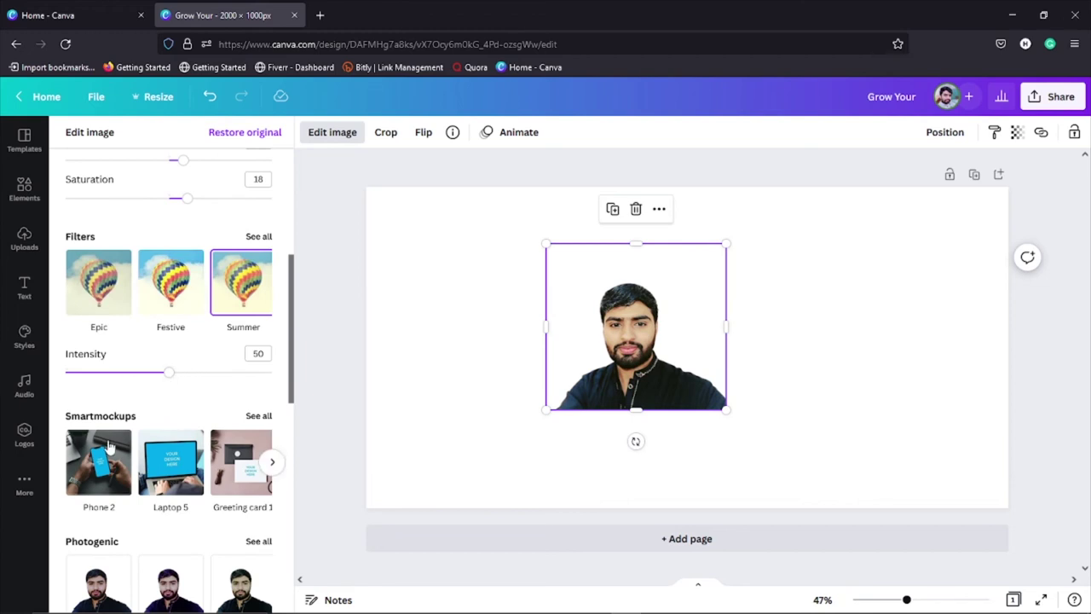
scroll(102, 452, down, 1)
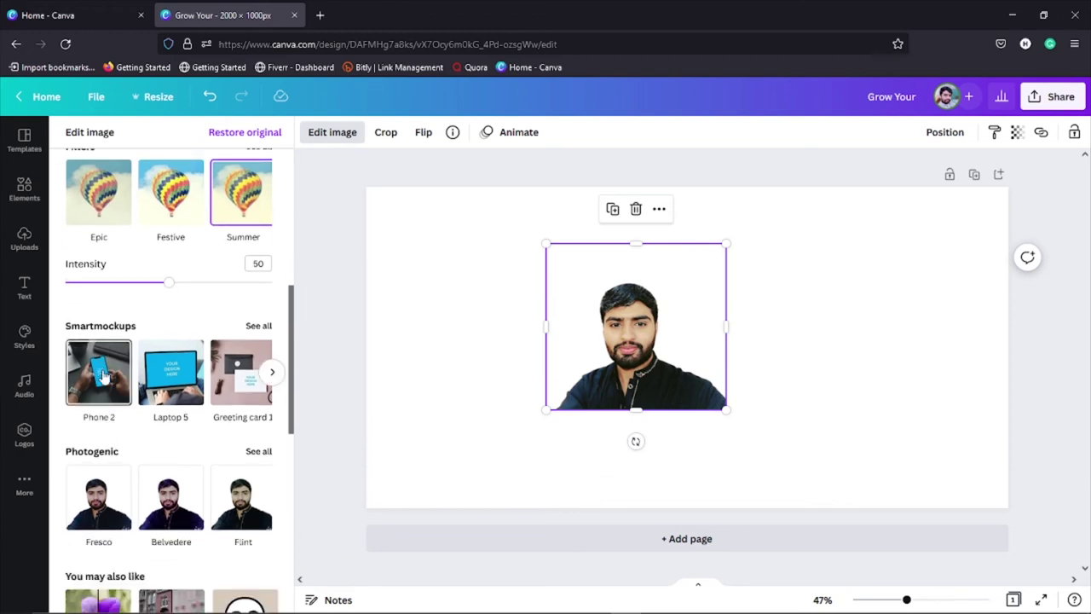
scroll(146, 425, down, 1)
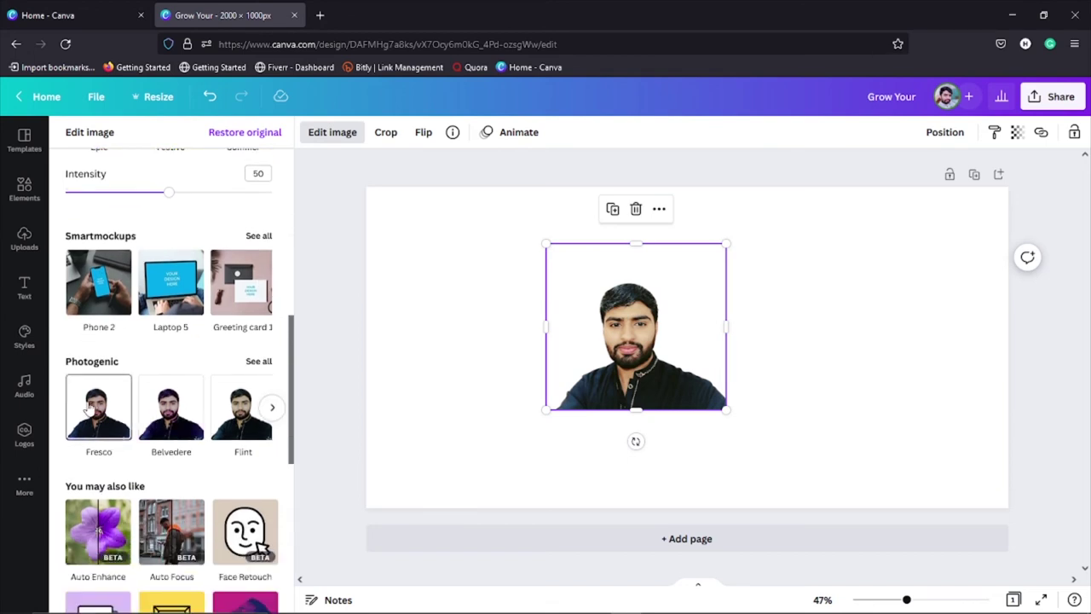
scroll(195, 451, down, 2)
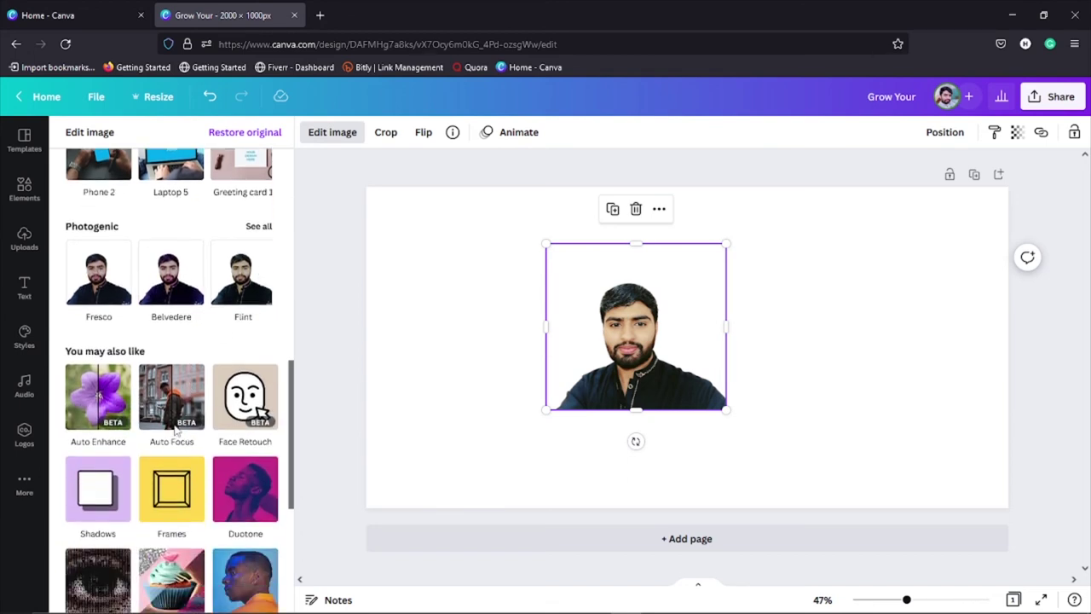
scroll(195, 442, down, 2)
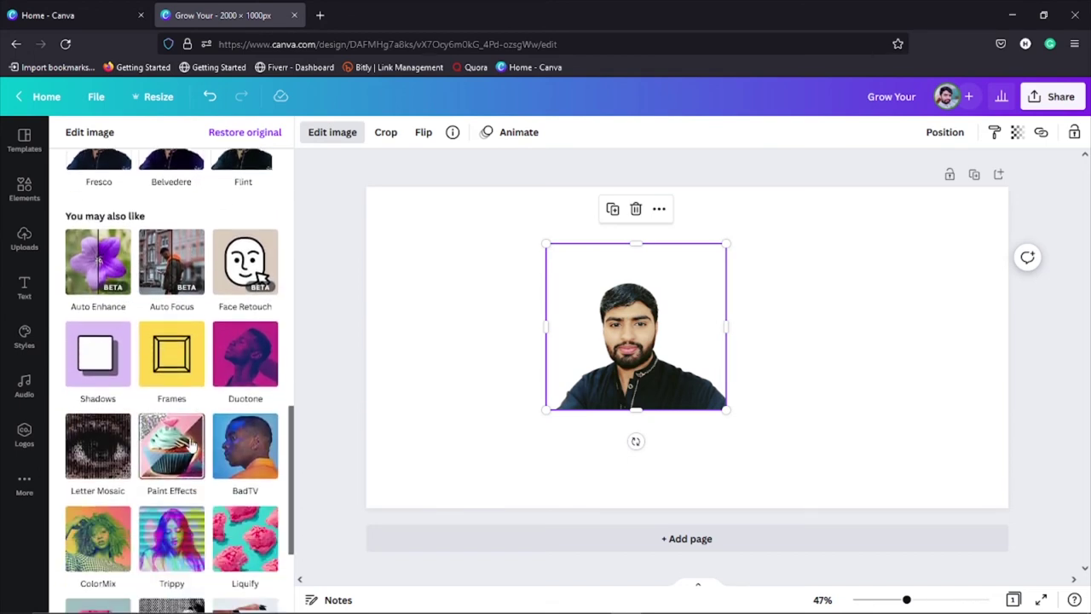
click(246, 360)
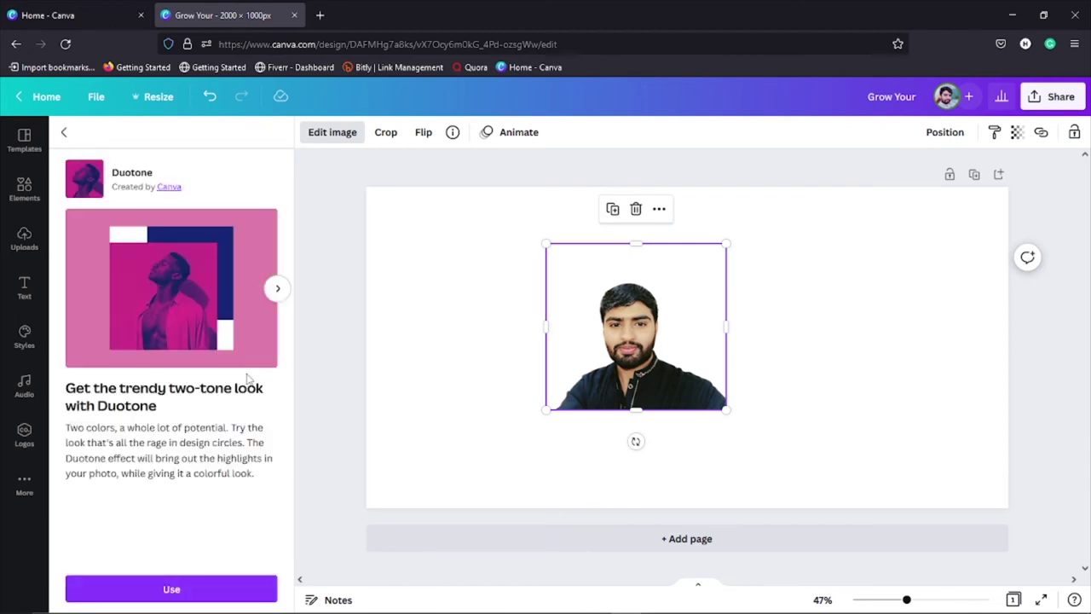
Step: Apply Duotone and cycle through presets from Cherry to Blush, settling on Peppermint
click(177, 590)
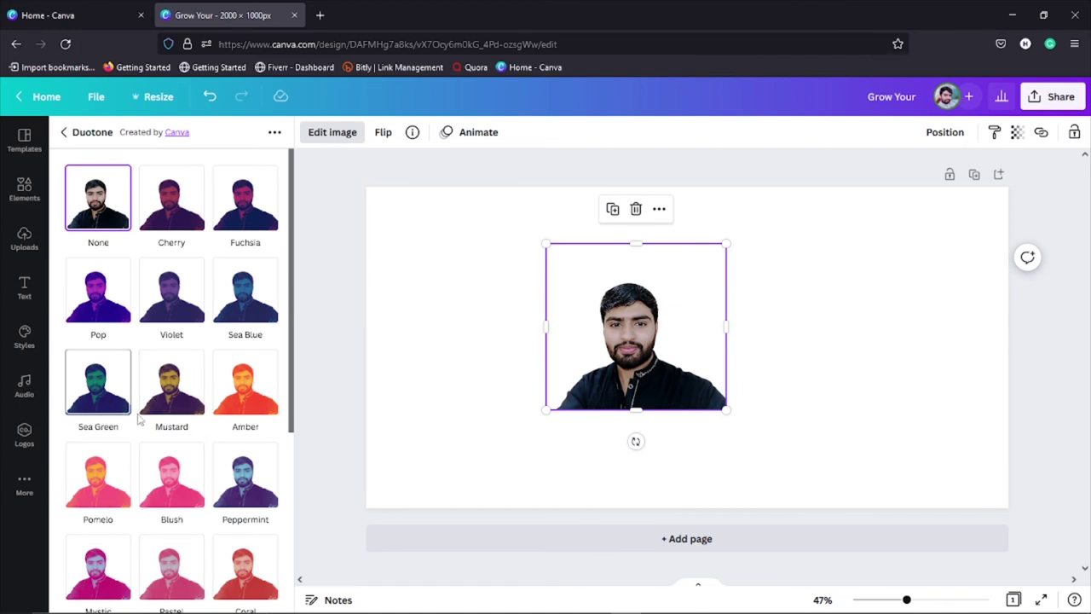
click(179, 219)
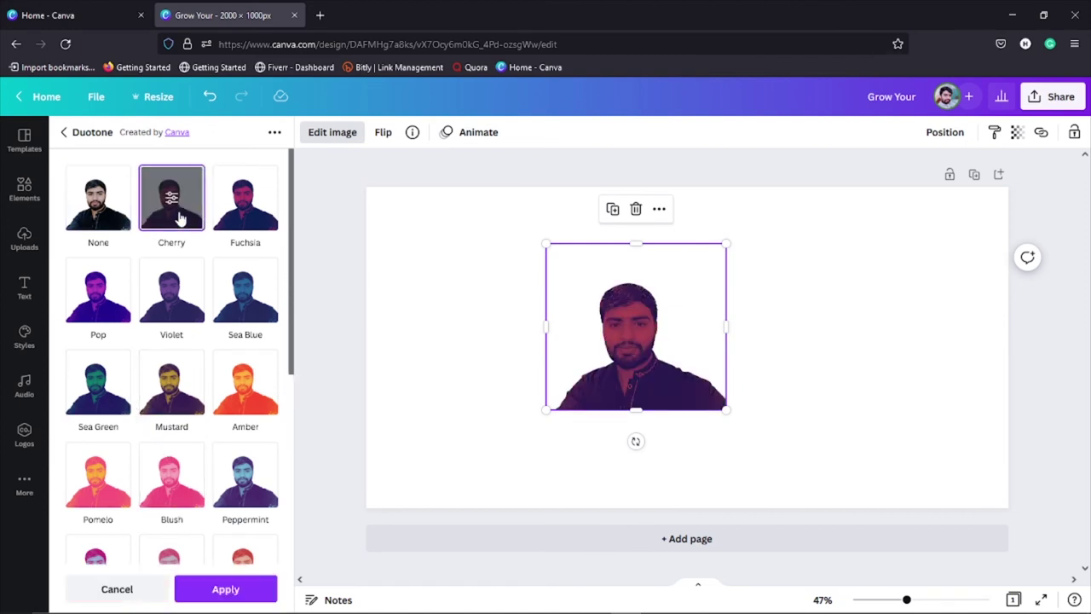
click(244, 201)
click(98, 308)
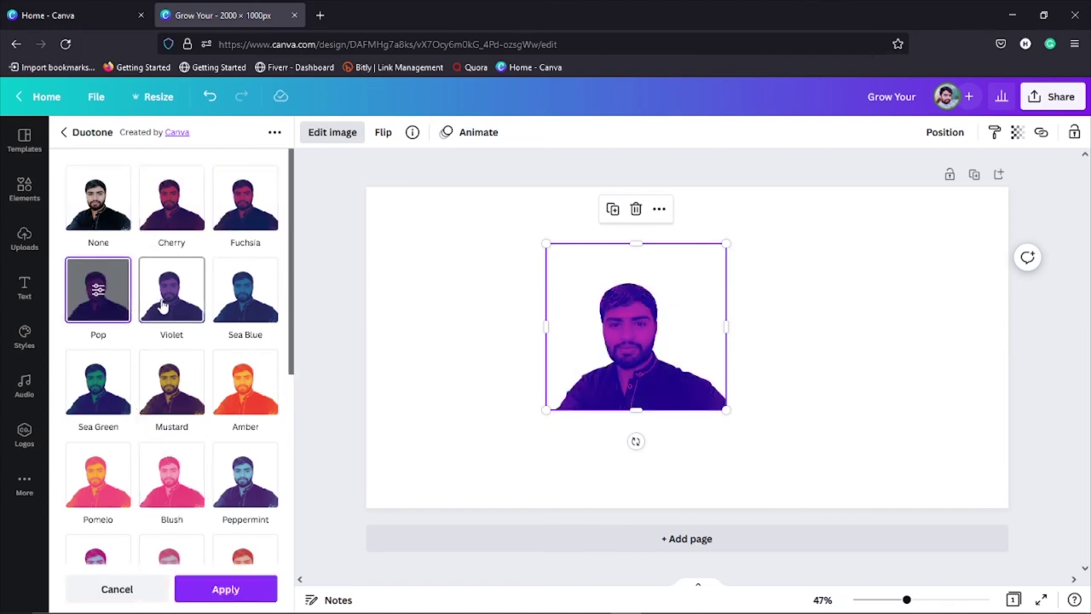
click(162, 305)
click(266, 303)
click(249, 394)
click(170, 388)
click(111, 387)
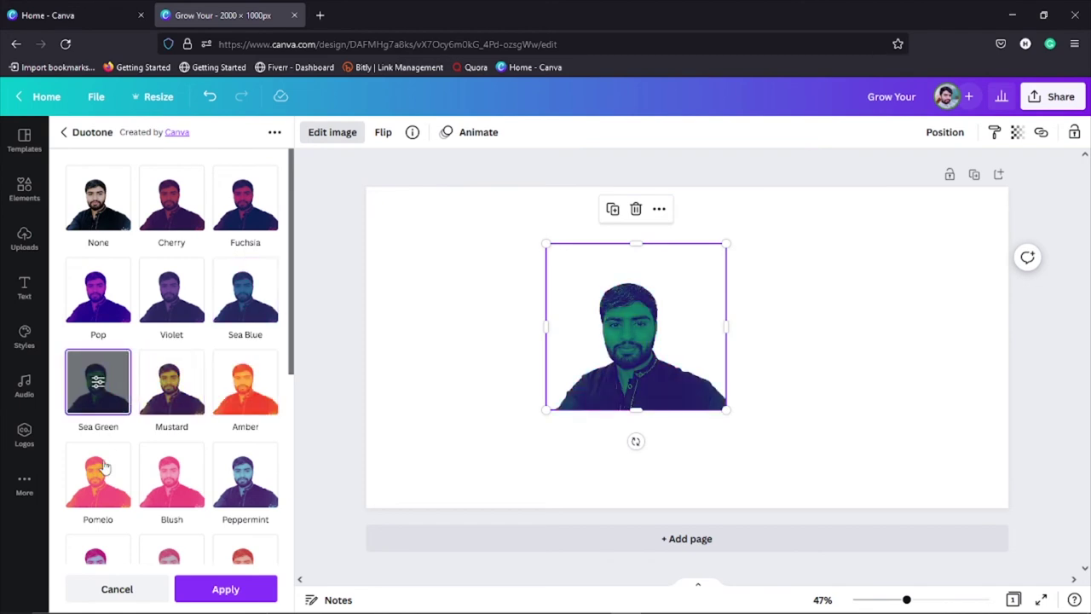
click(98, 476)
click(170, 475)
click(245, 476)
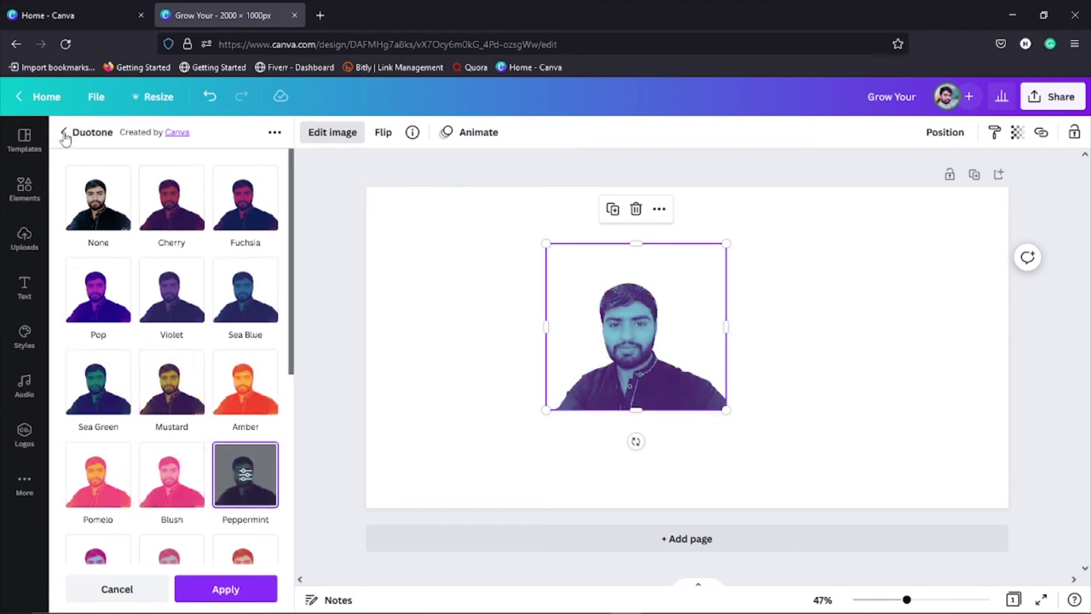
Step: Close the image effects and delete the duotone photo from the page
click(63, 133)
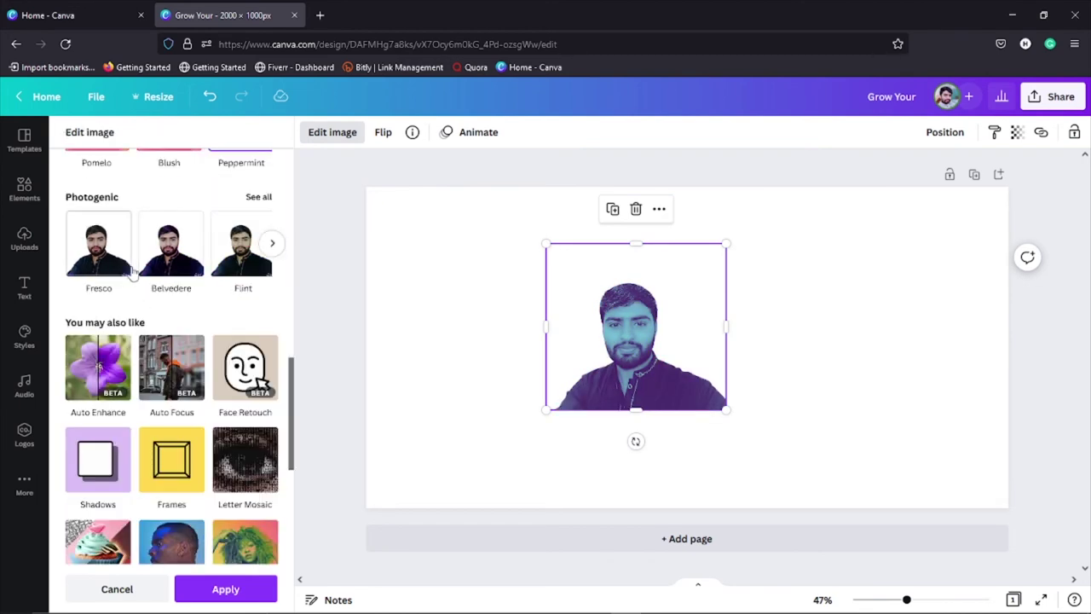
scroll(145, 294, up, 10)
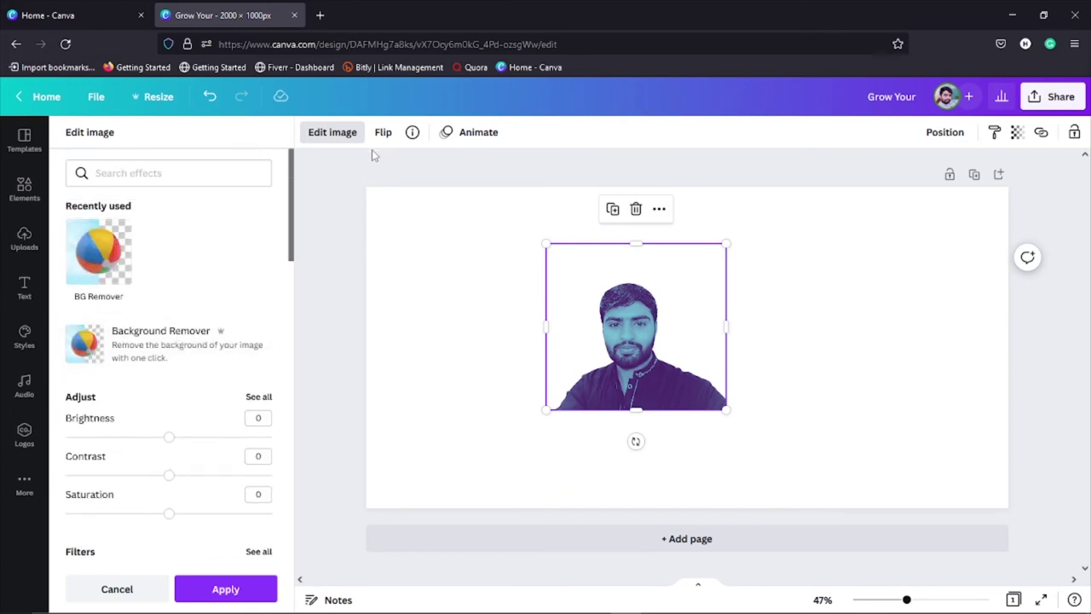
key(Escape)
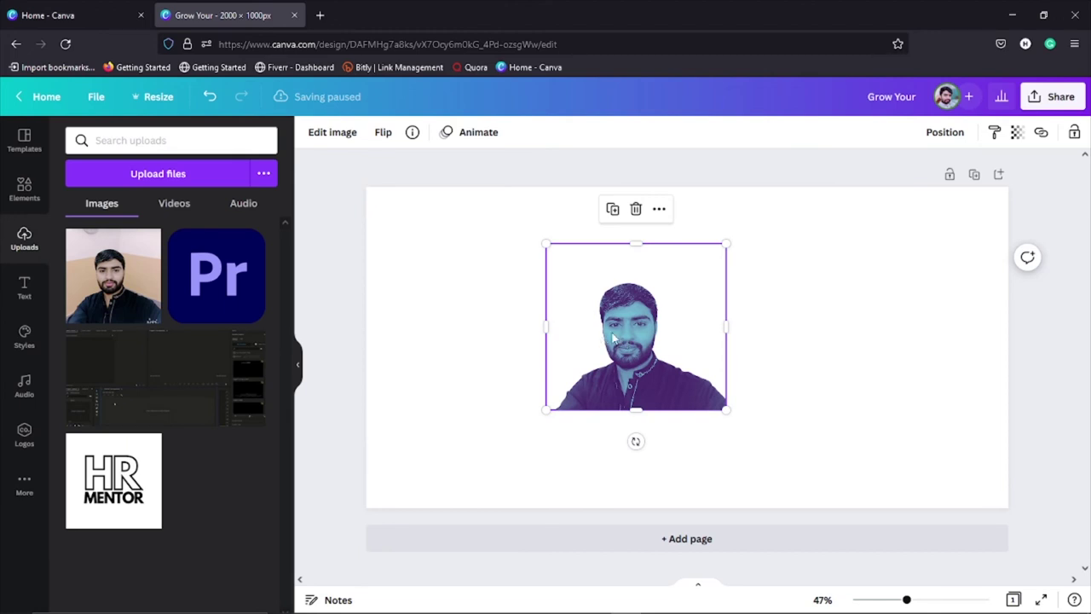
key(Delete)
Step: Place the original photo back on the page and crop its top-right and bottom
drag(141, 272, 637, 335)
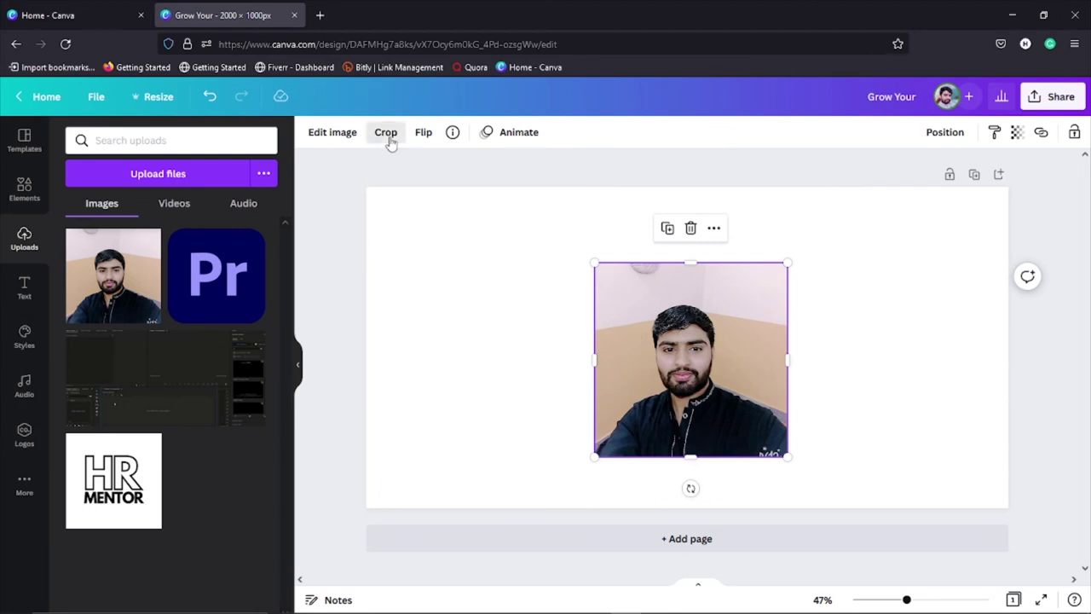
click(386, 134)
drag(784, 263, 759, 303)
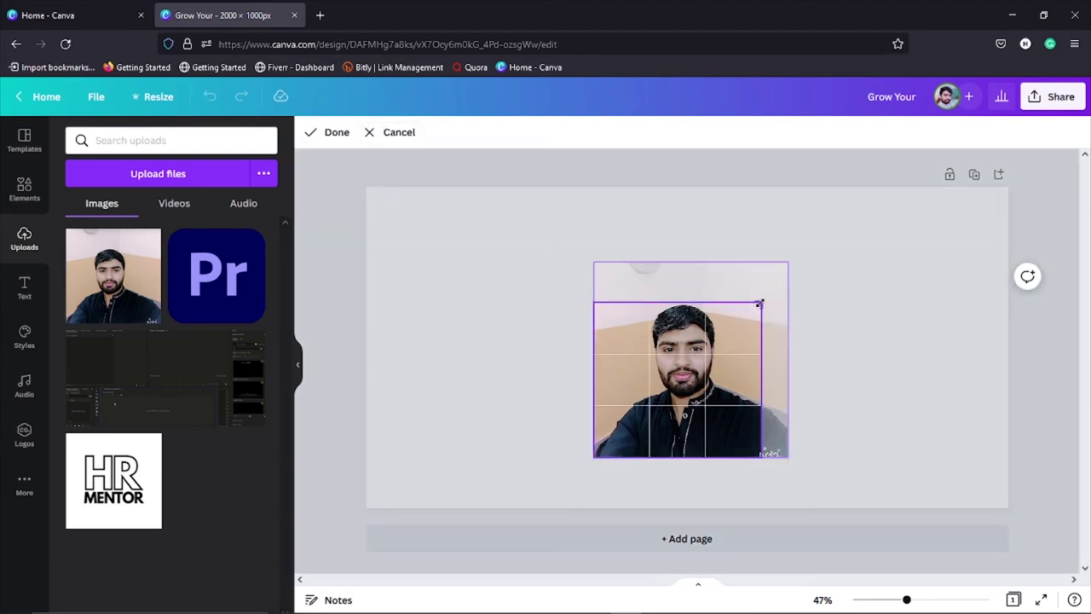
drag(766, 453, 758, 439)
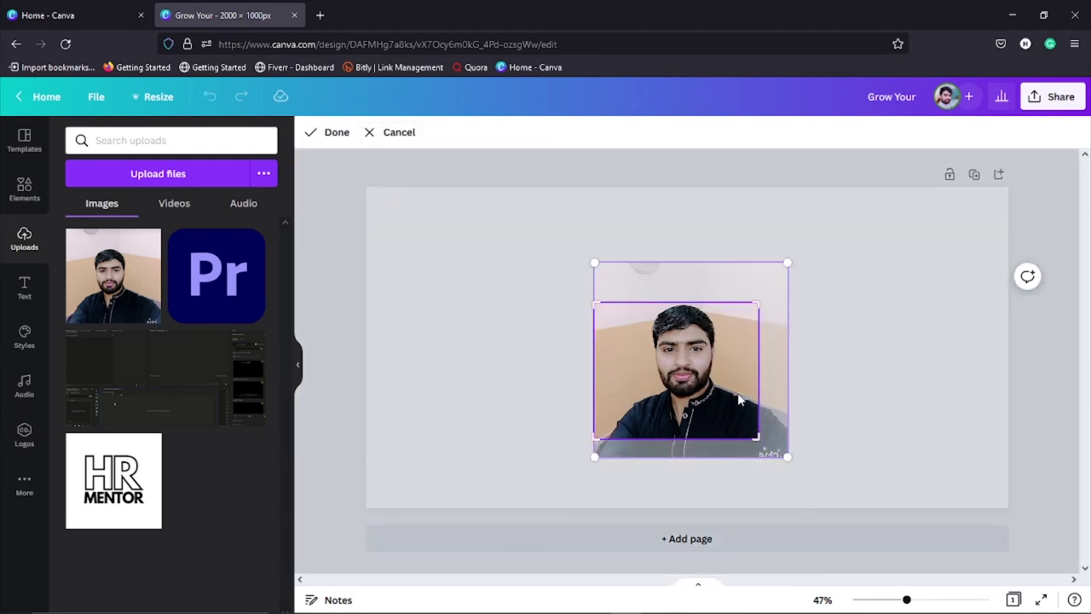
drag(733, 375, 732, 405)
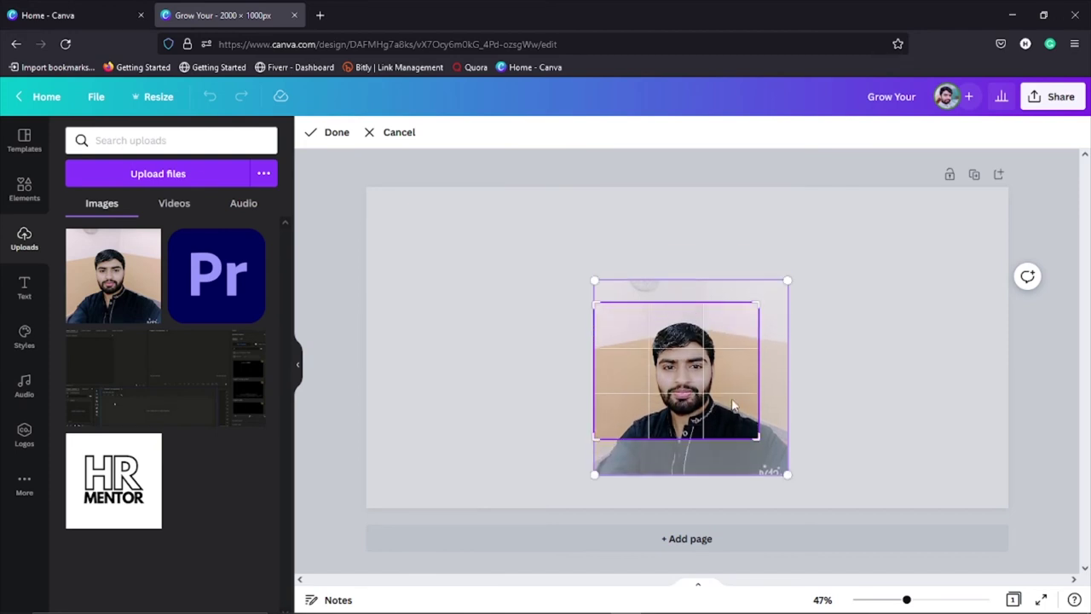
click(429, 412)
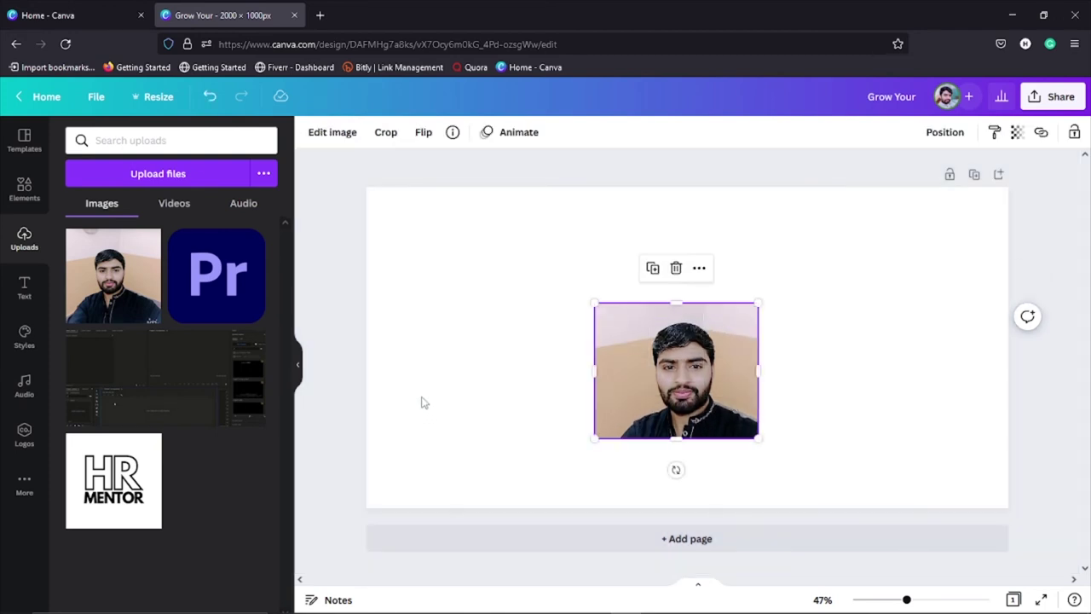
Step: Flip the photo vertically and horizontally, then turn it upright again
click(424, 133)
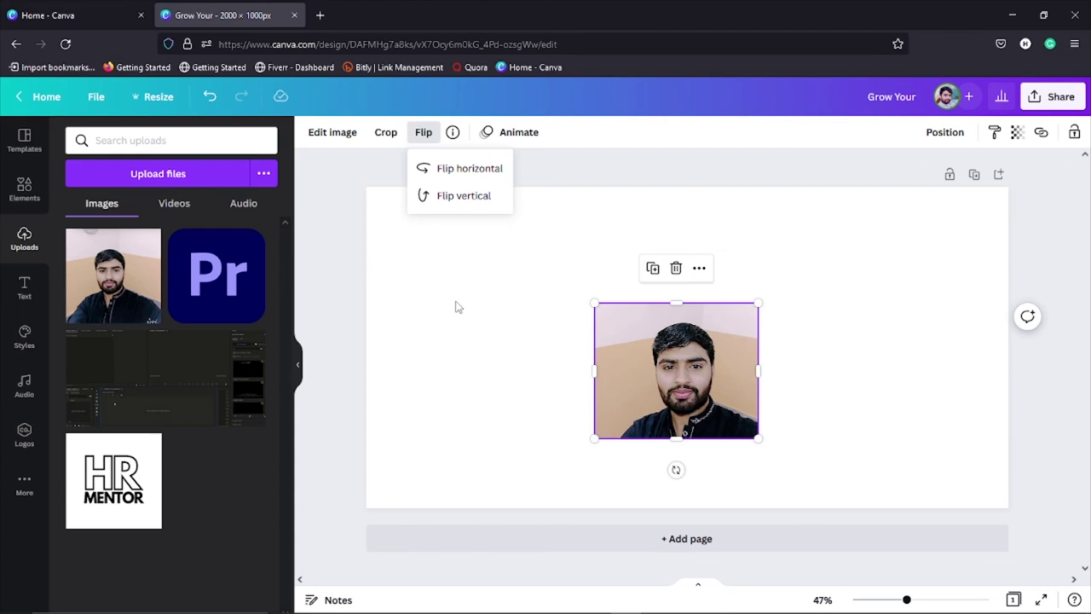
click(464, 198)
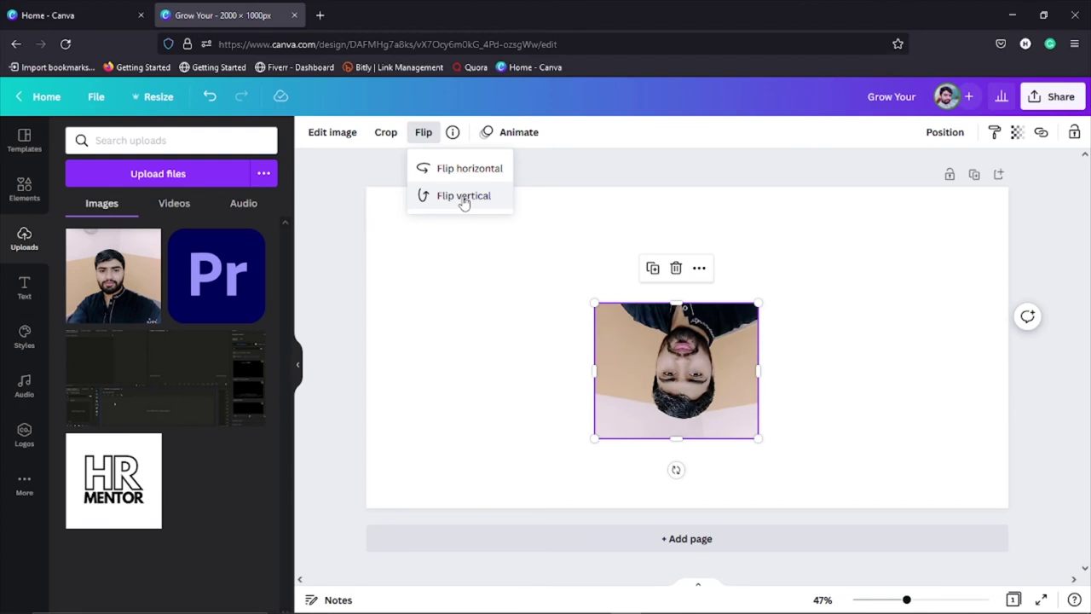
click(465, 167)
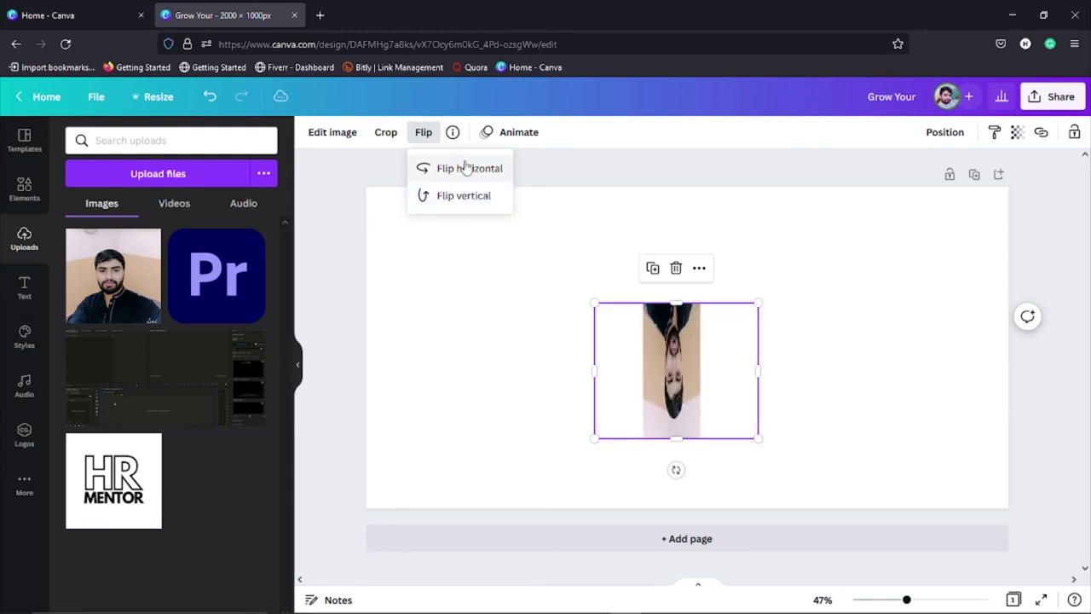
click(475, 205)
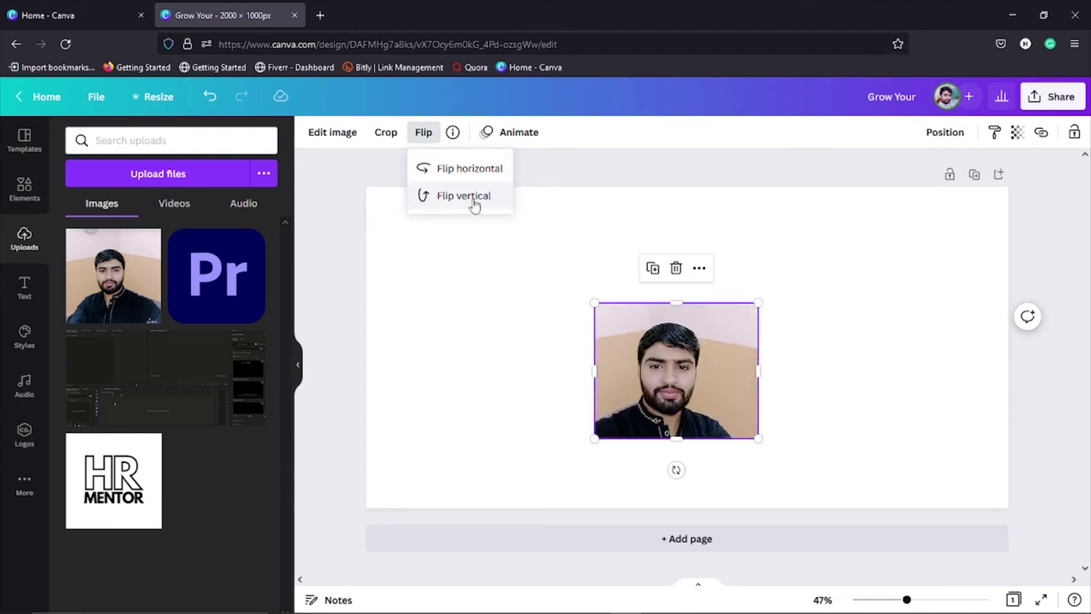
click(511, 376)
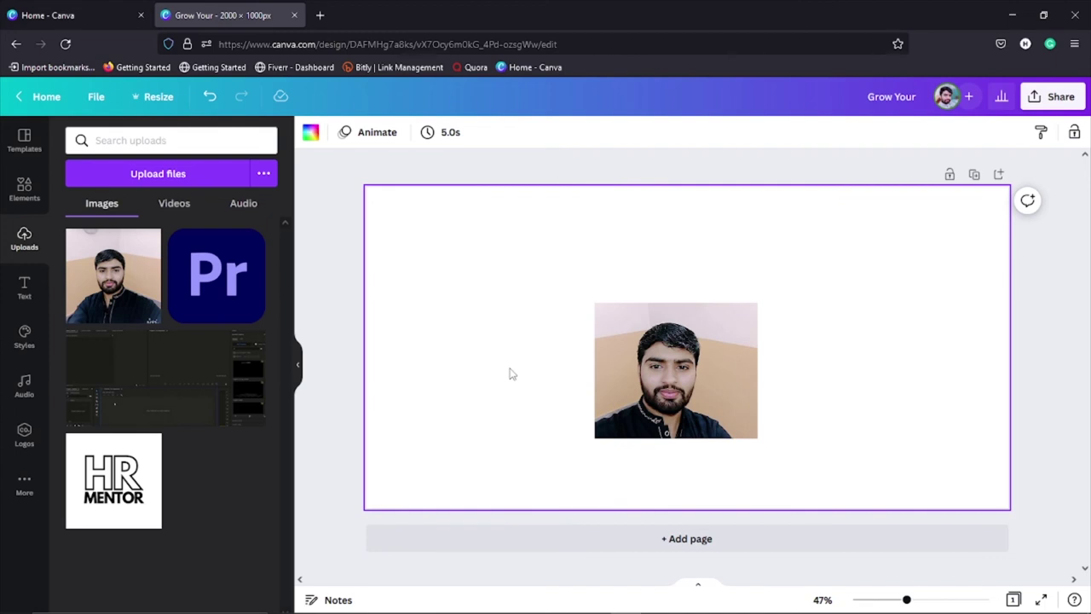
Step: Marquee-select the photo and the small text element and delete both
click(644, 371)
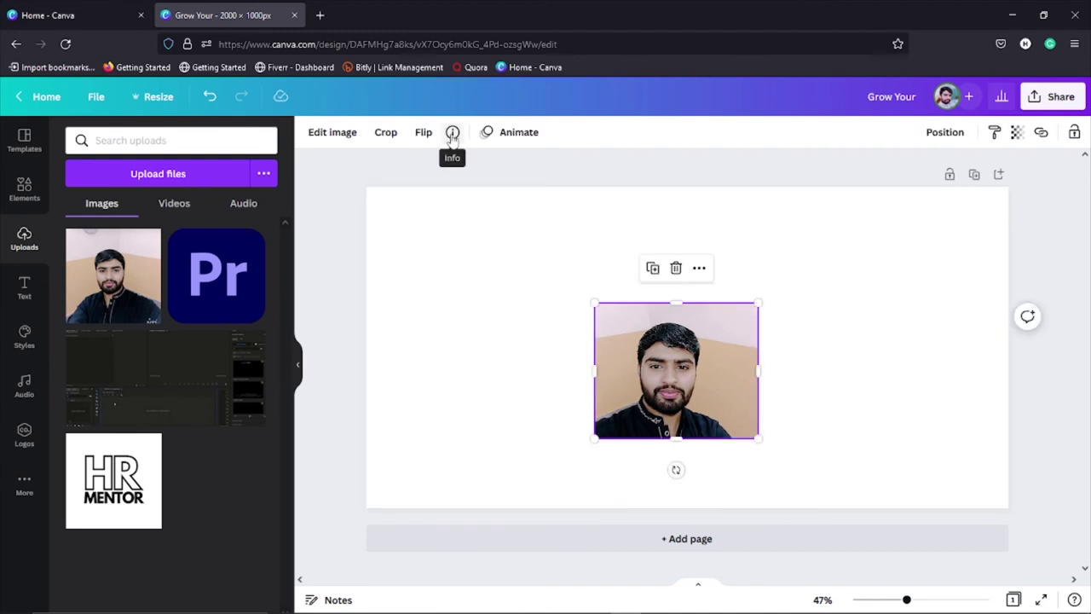
click(497, 328)
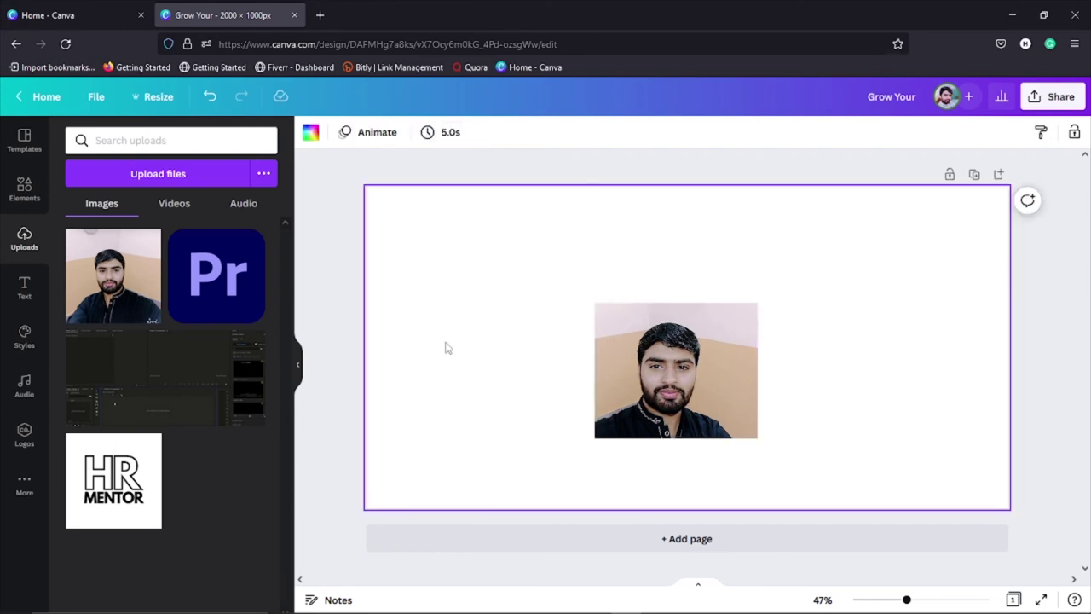
drag(528, 290, 856, 463)
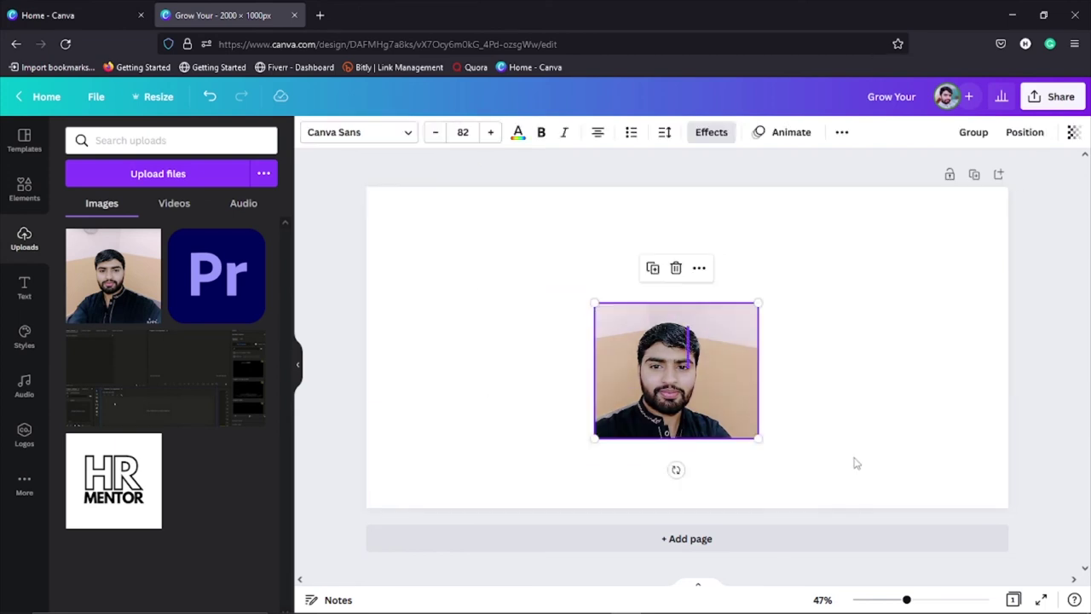
key(Delete)
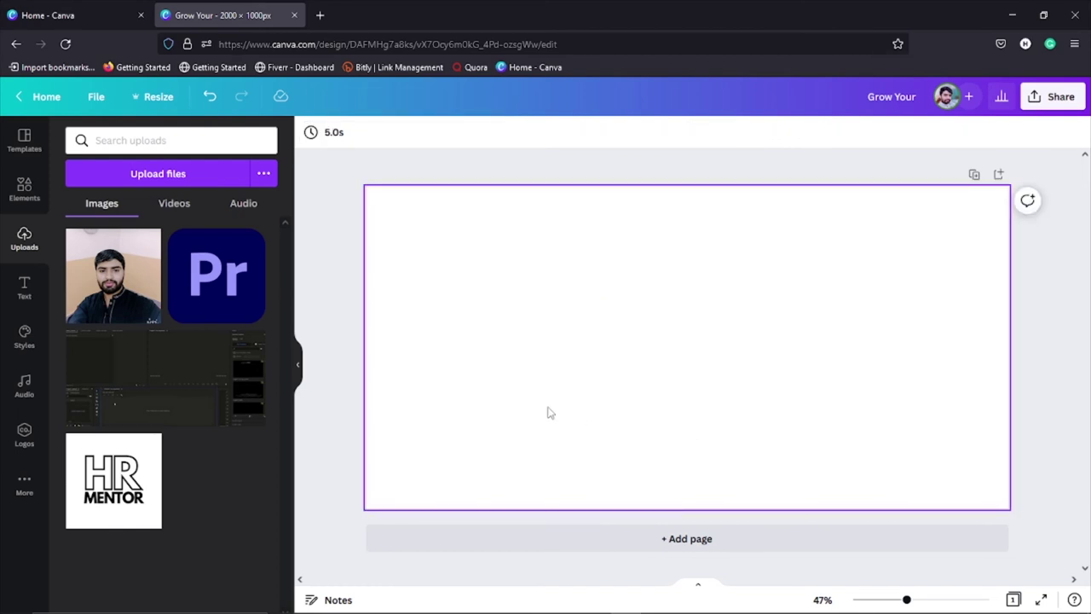
Step: From the Home page, search 'facebook post' and open the Blue Modern Online Doctor Consultations template
click(76, 15)
click(562, 220)
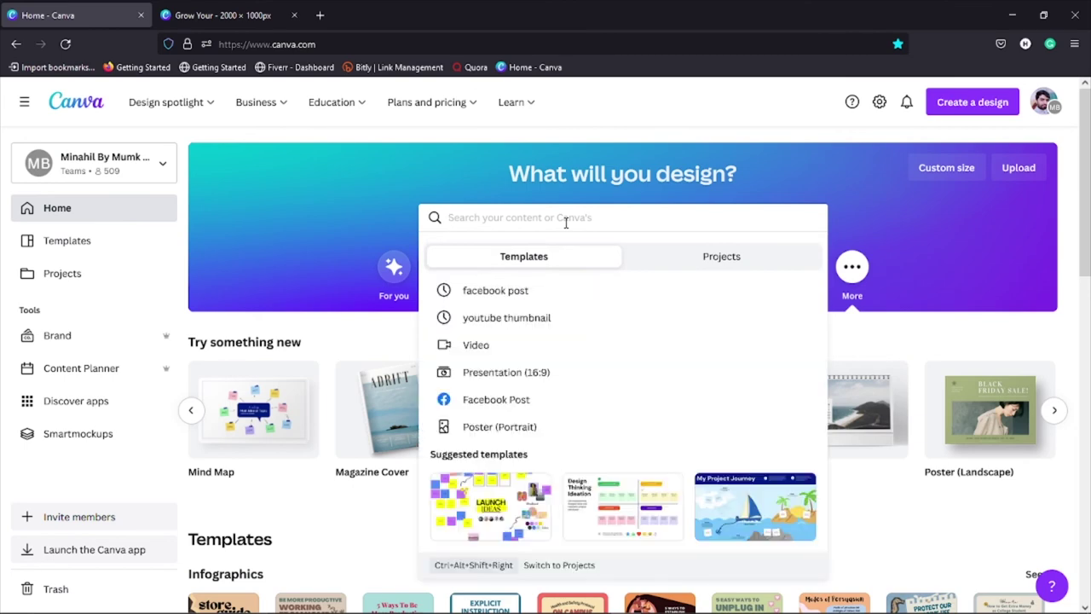
click(543, 293)
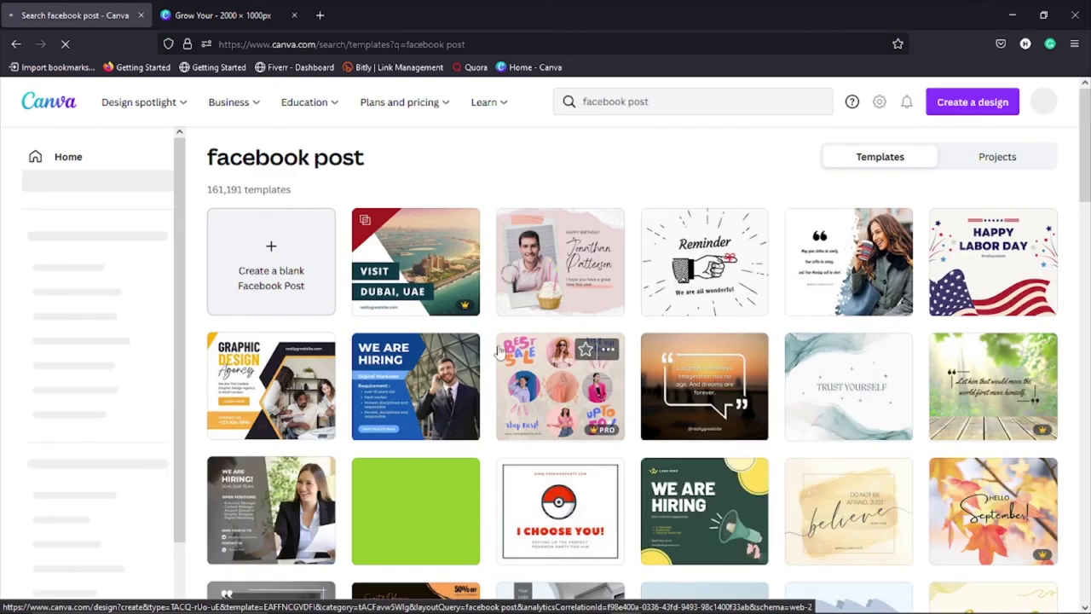
scroll(488, 352, down, 3)
scroll(489, 351, down, 12)
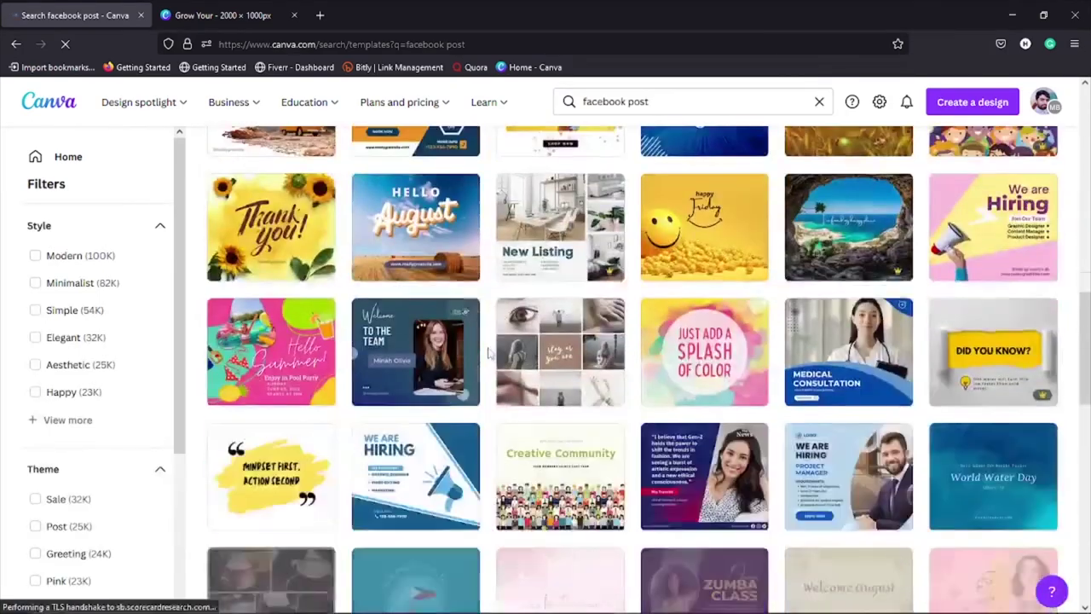
scroll(489, 356, down, 4)
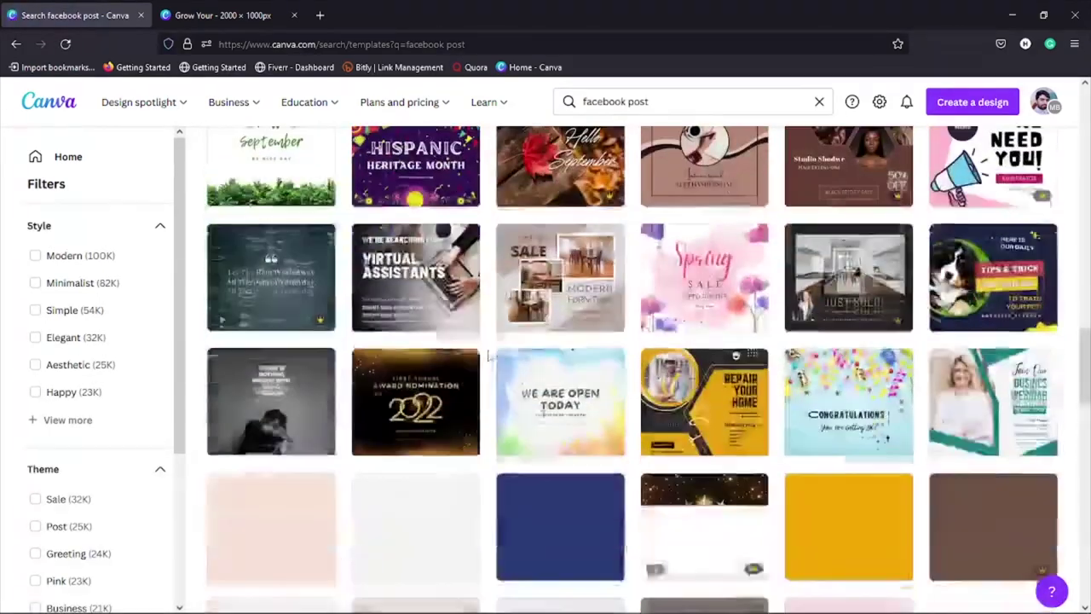
scroll(489, 358, up, 2)
click(432, 239)
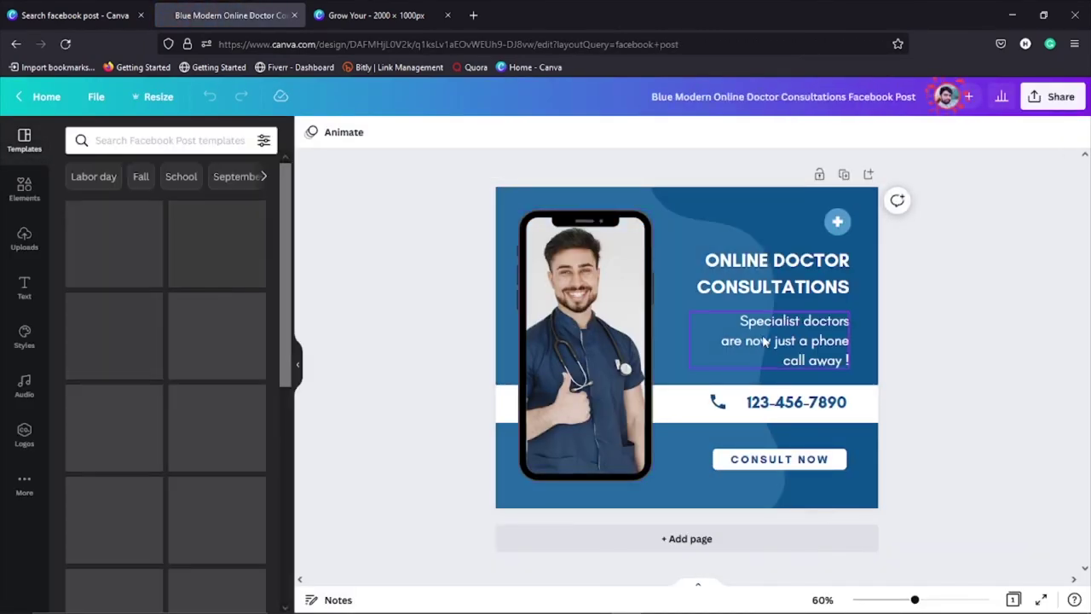
Step: Replace the doctor photo in the phone frame with the uploaded portrait
click(588, 342)
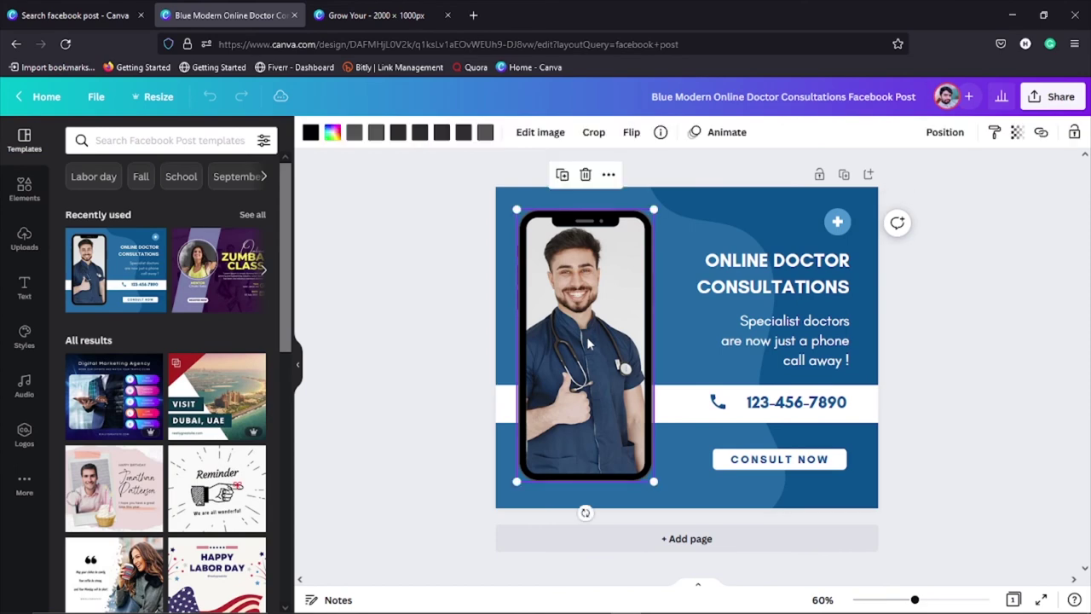
key(Delete)
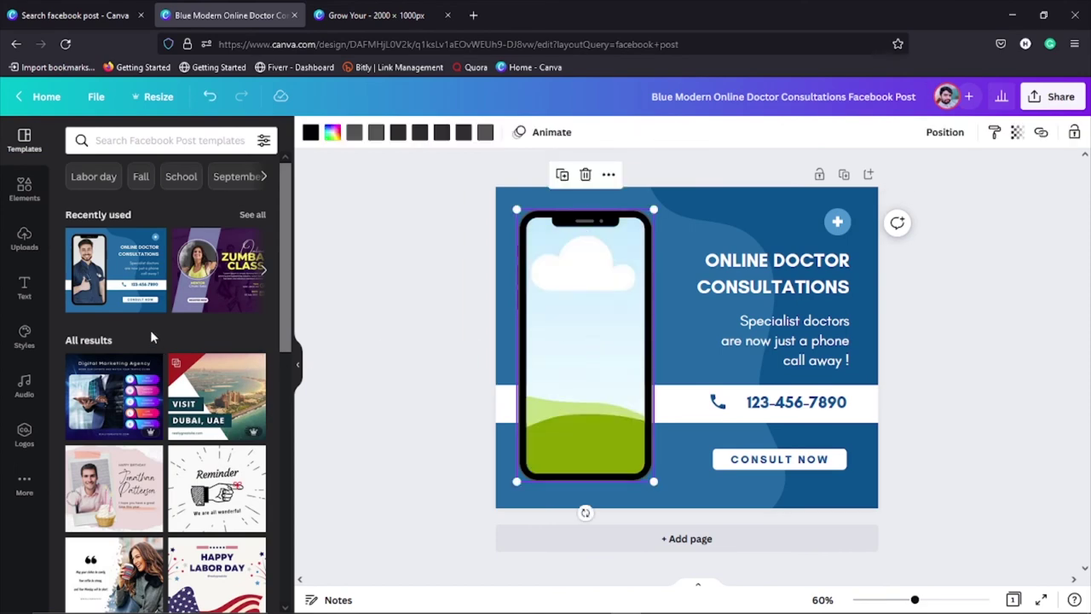
click(25, 238)
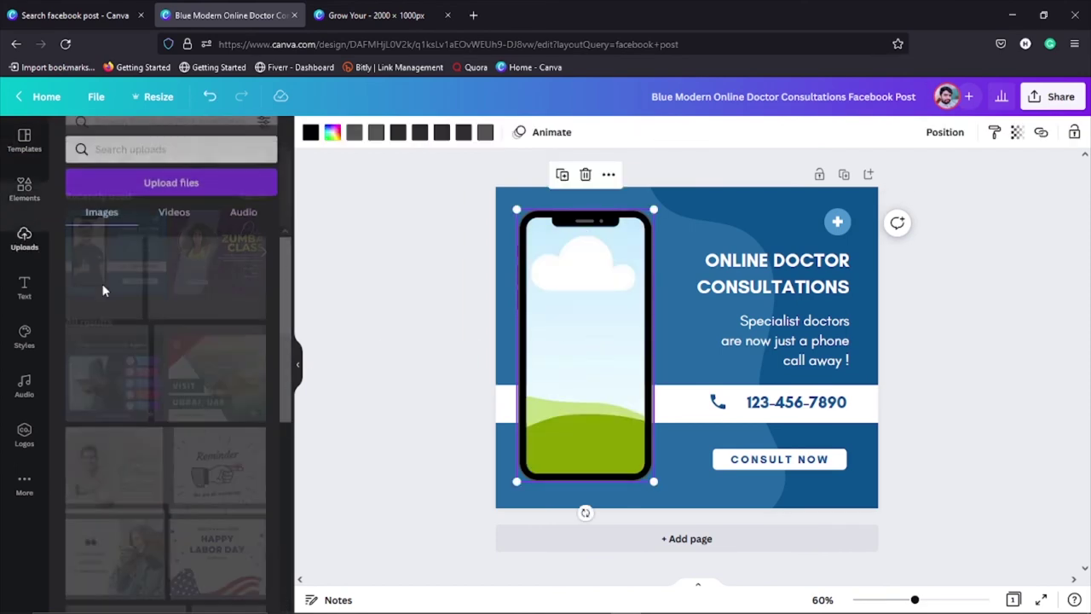
drag(103, 290, 551, 304)
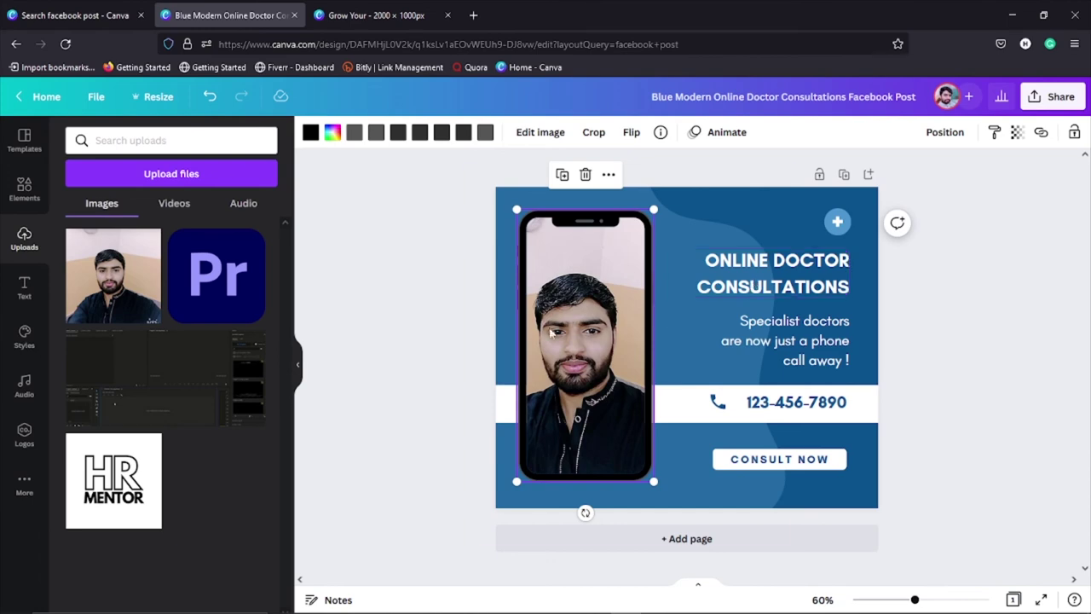
click(441, 335)
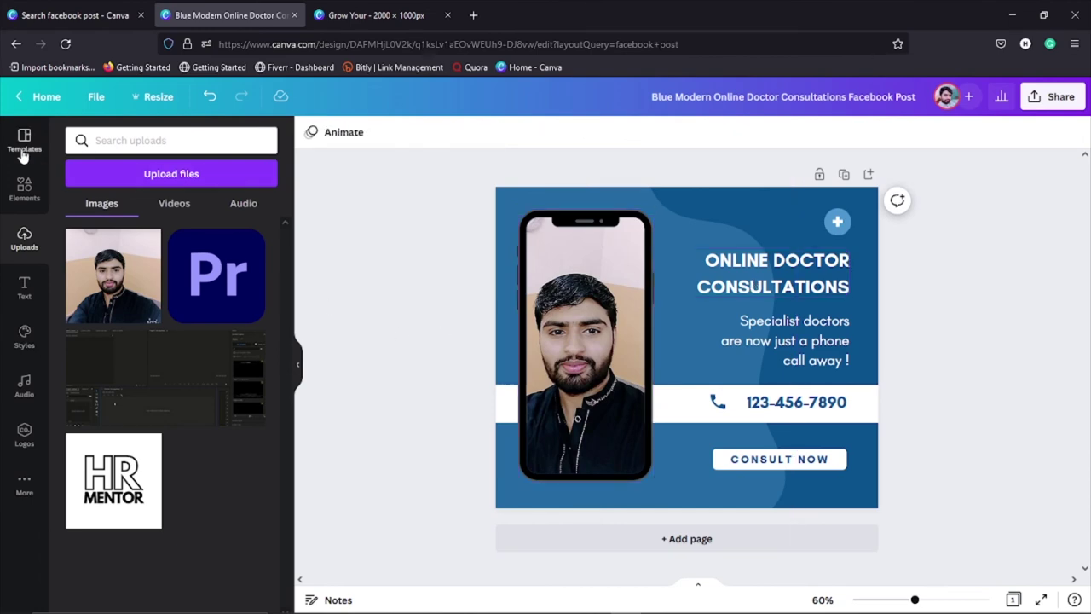
Step: Apply the Digital Marketing Agency template, then the Online Courses template
click(24, 141)
scroll(170, 307, down, 3)
click(133, 273)
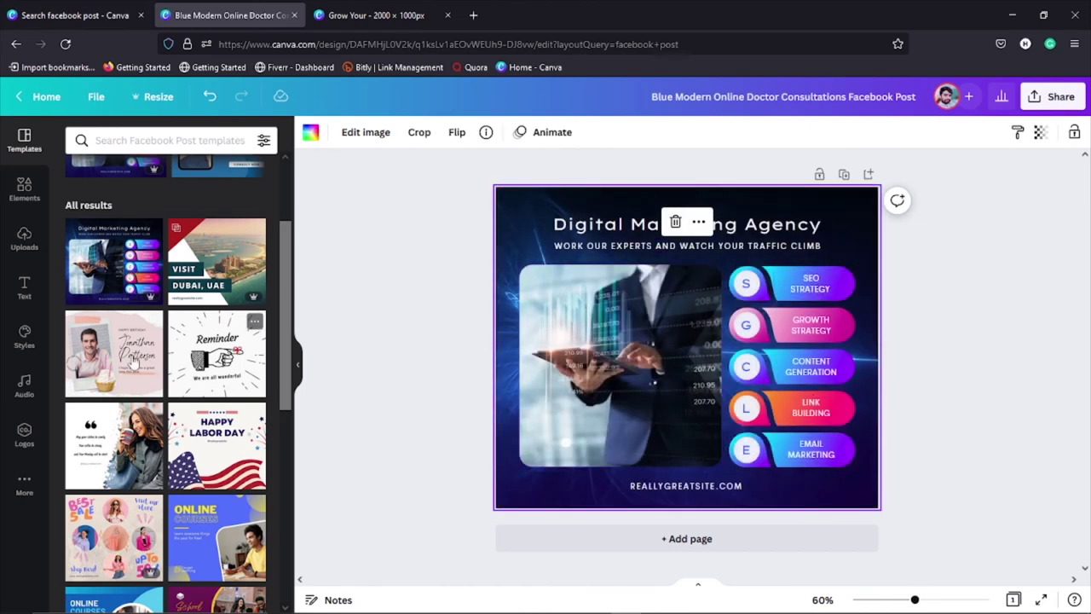
scroll(223, 475, down, 5)
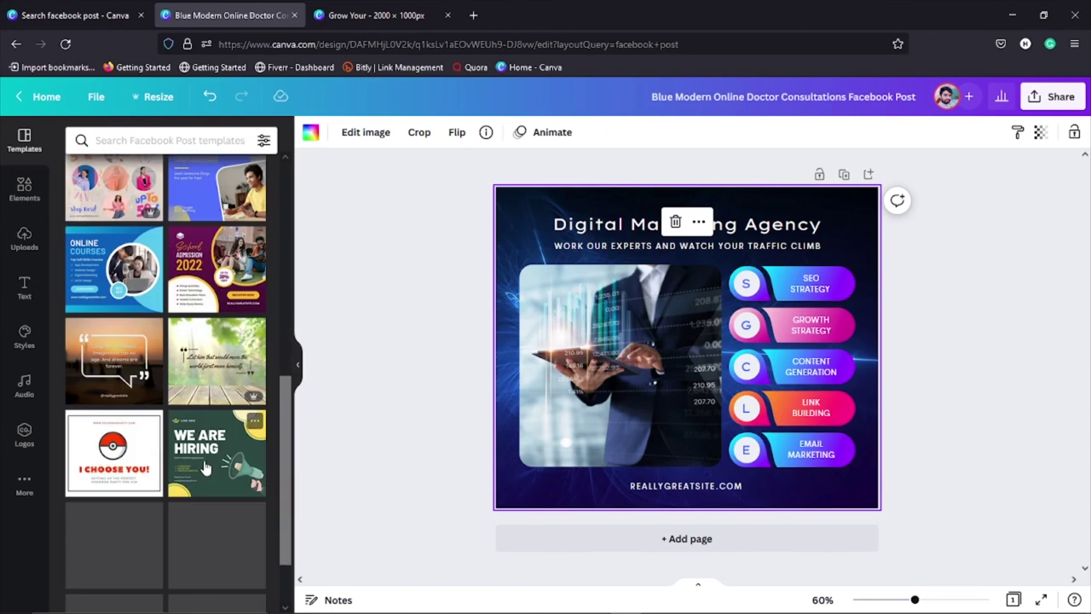
scroll(200, 464, down, 2)
scroll(171, 384, up, 3)
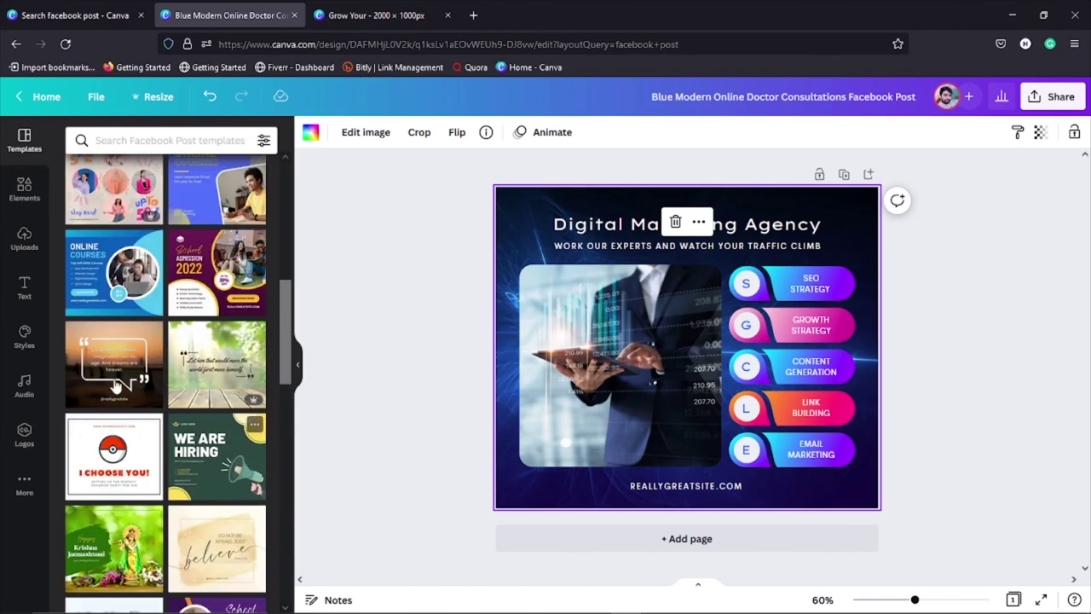
click(120, 273)
Step: Try the WE ARE HIRING template, then apply the Silver Laptop XII Series template
click(496, 384)
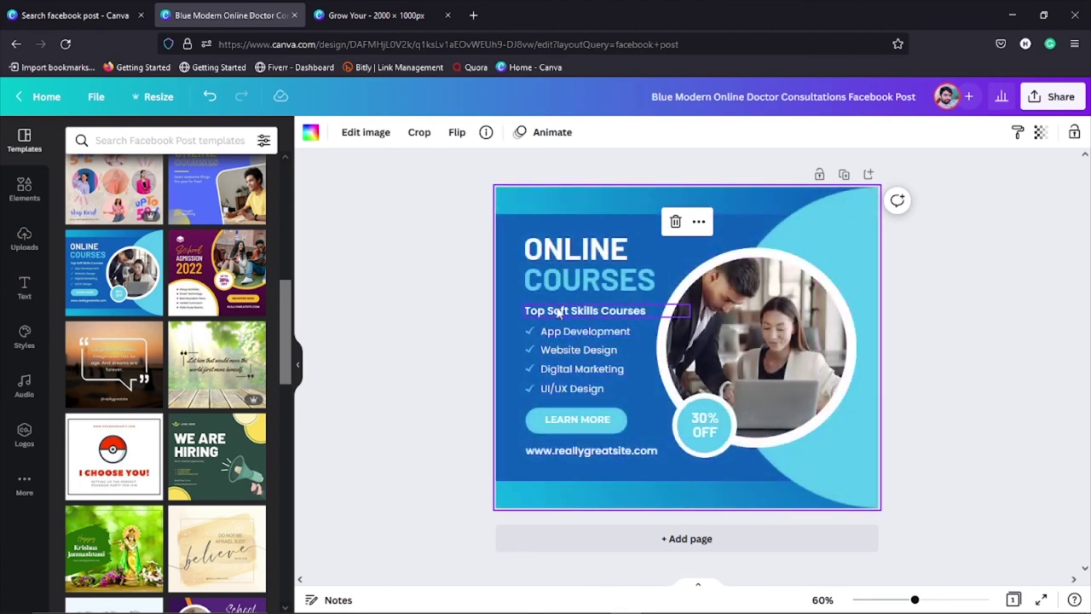
click(395, 360)
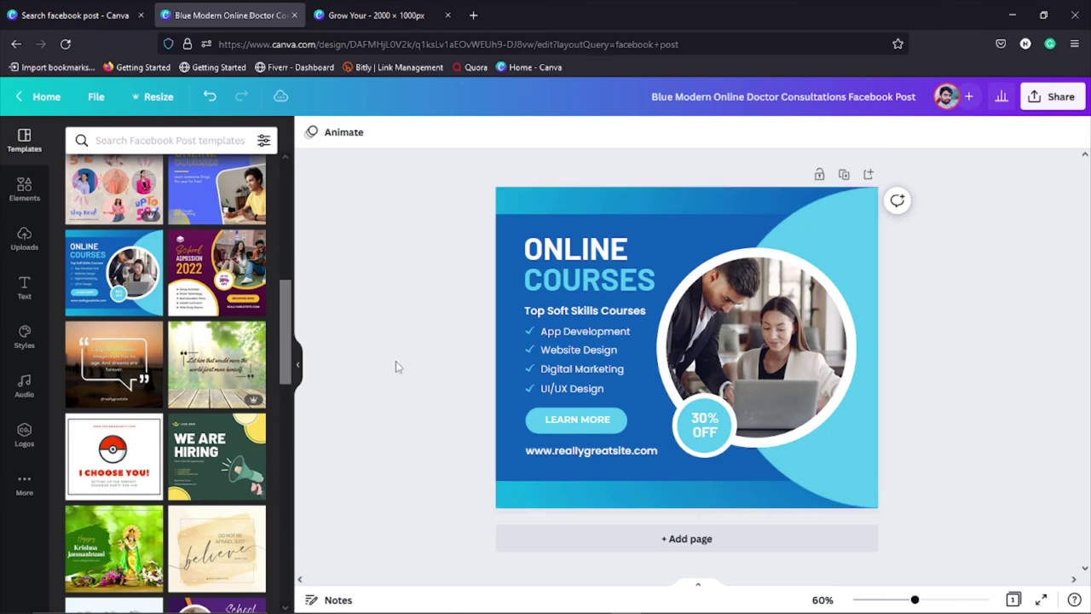
click(201, 465)
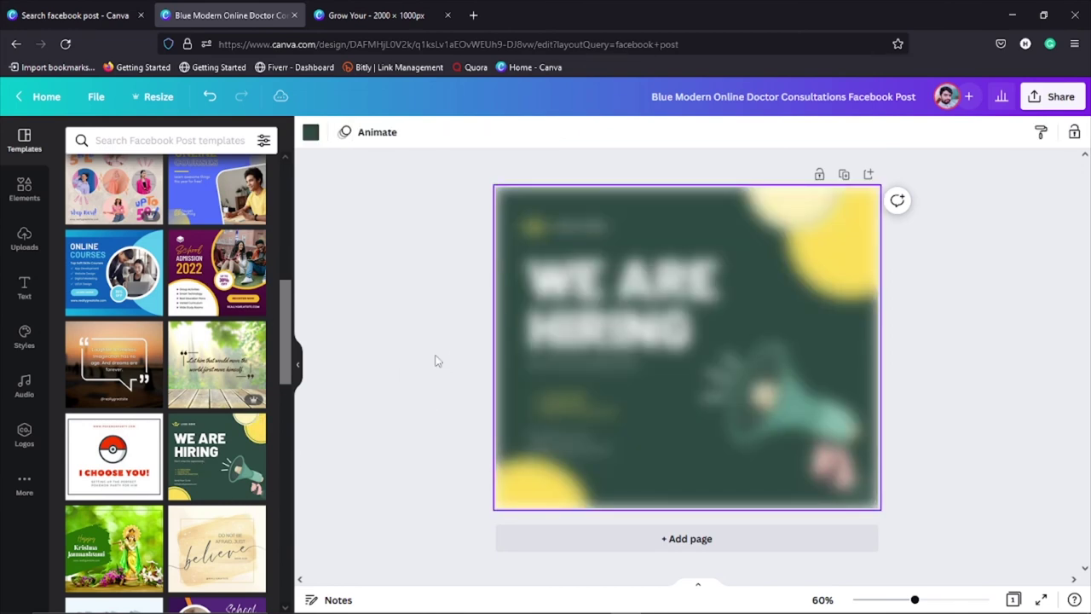
scroll(128, 358, down, 4)
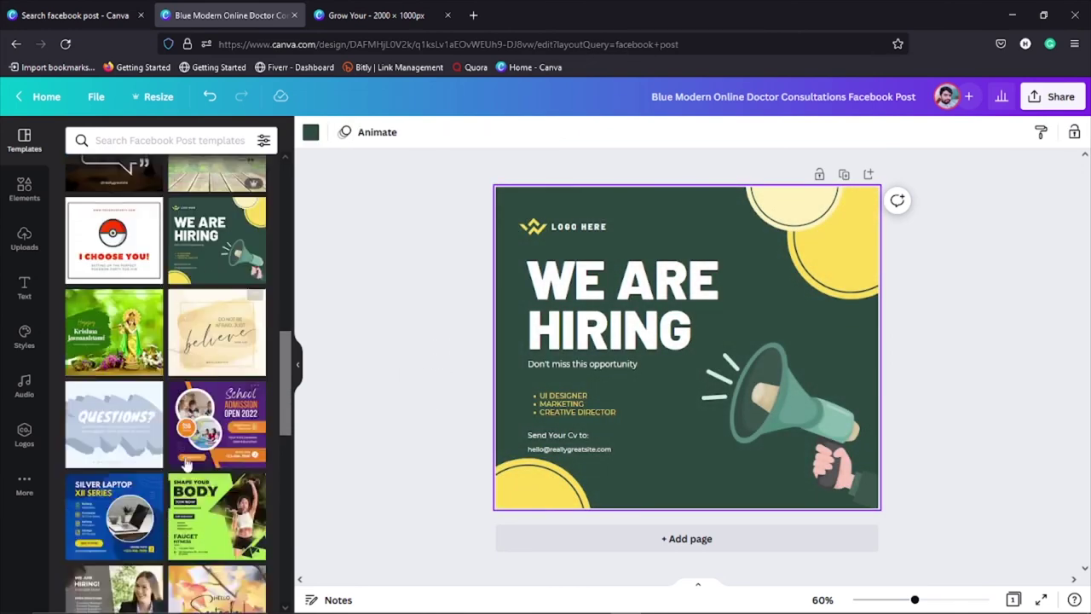
click(124, 428)
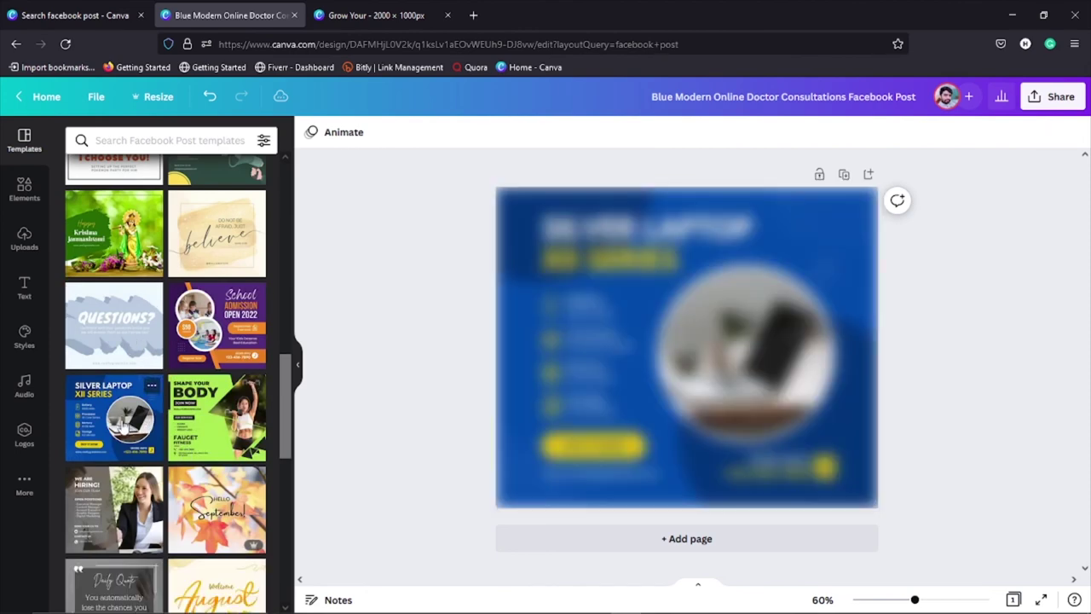